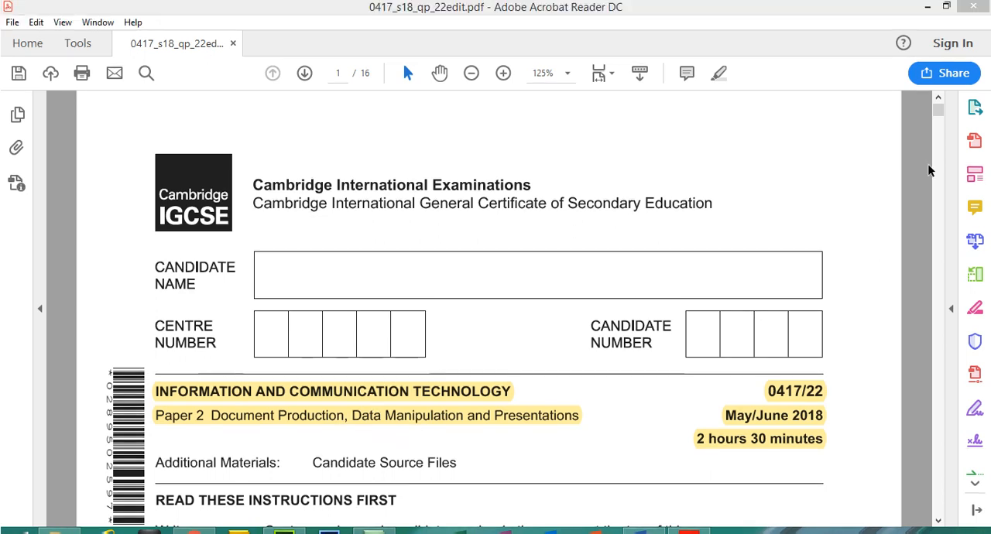
- Go to Task 3 – Database on page 5 of the exam paper and read its currency and date format requirements
left_click_drag(938, 87, 935, 231)
left_click(528, 154)
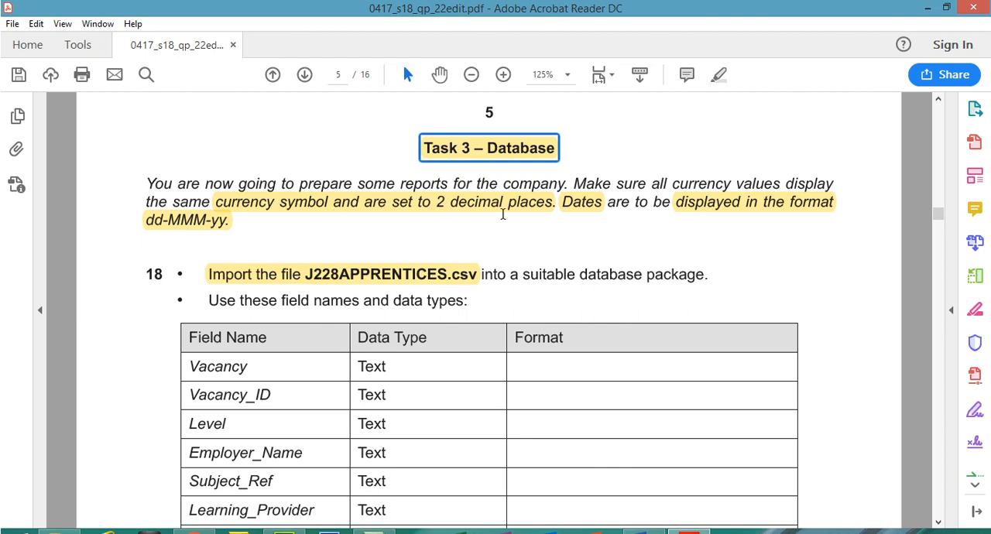
left_click(505, 209)
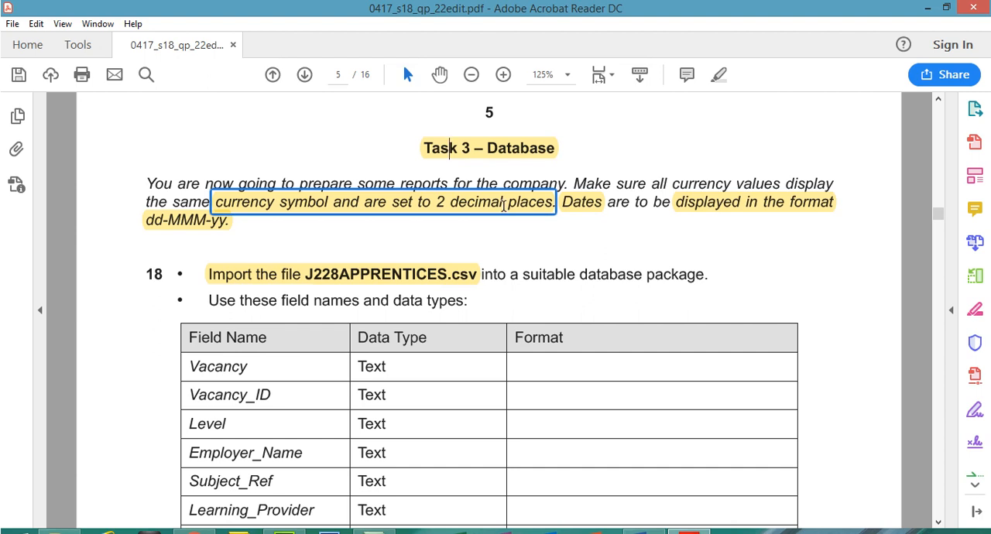
left_click(598, 205)
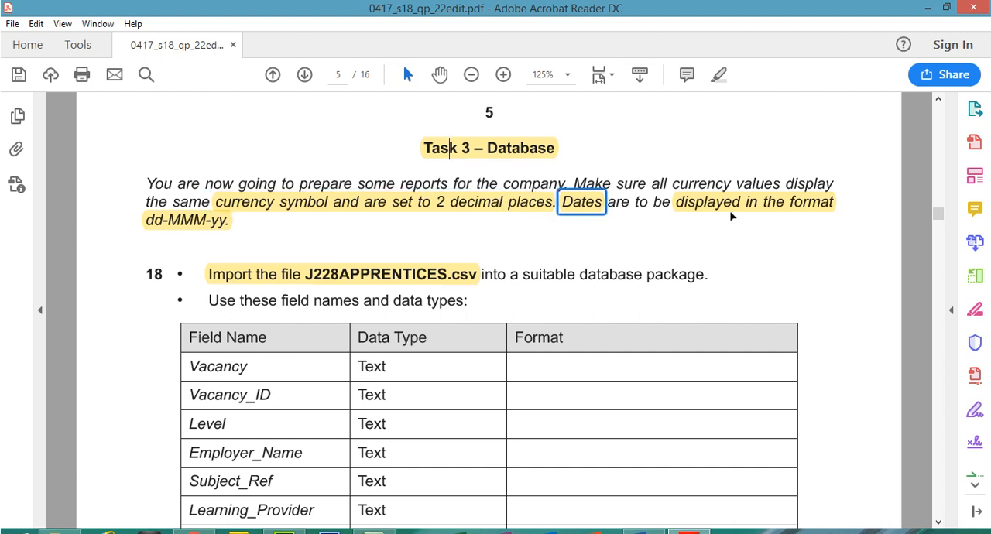
left_click(732, 215)
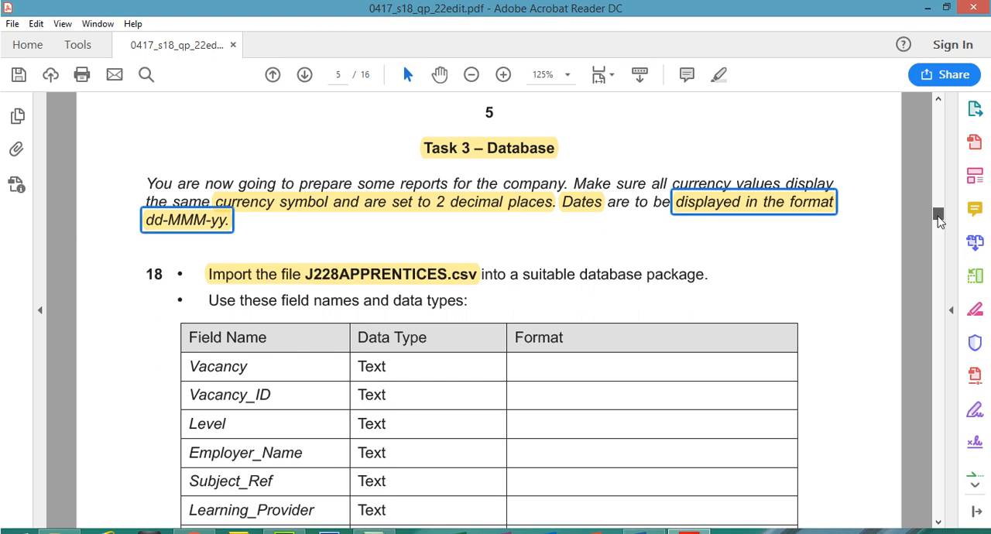
- Read step 18's import instruction for J228APPRENTICES.csv and its table of field names, data types and formats
left_click_drag(940, 221, 939, 226)
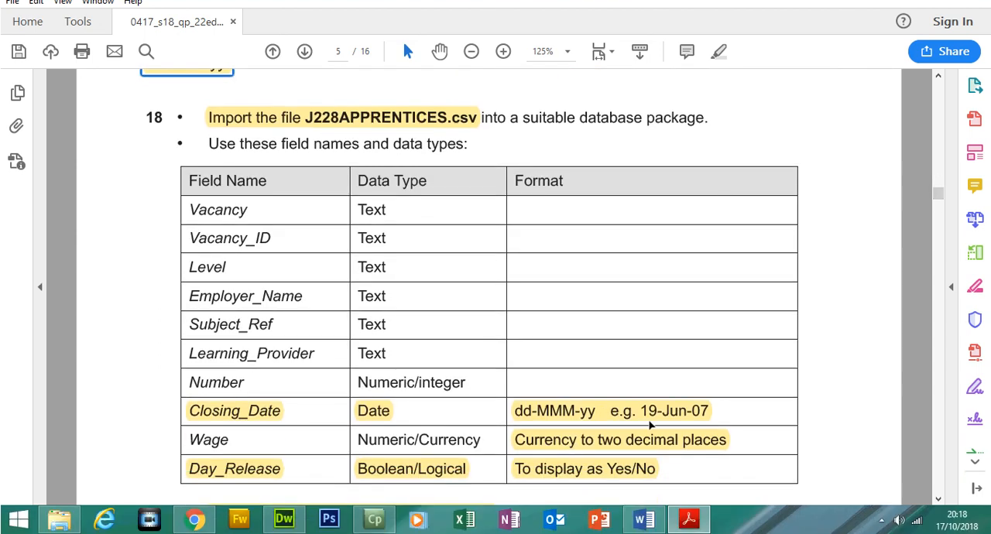
left_click(650, 423)
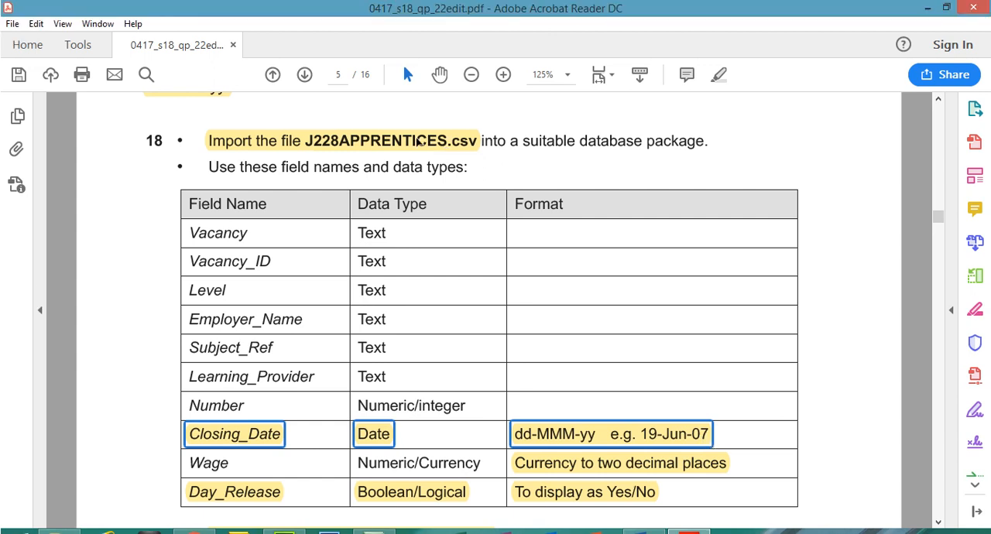
left_click(381, 117)
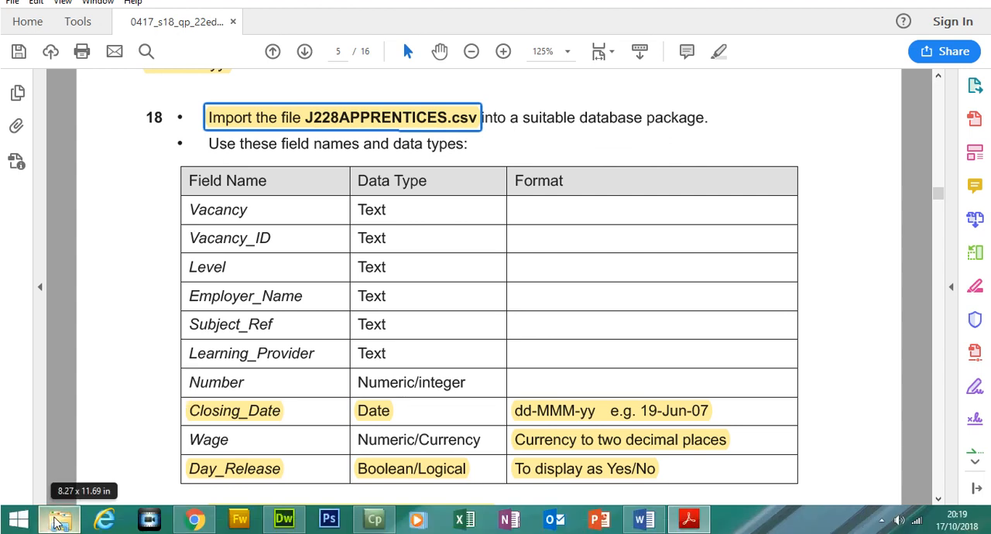
- Open J228APPRENTICES.csv in Excel and fit the column widths so that the headings and data can be read
left_click(59, 520)
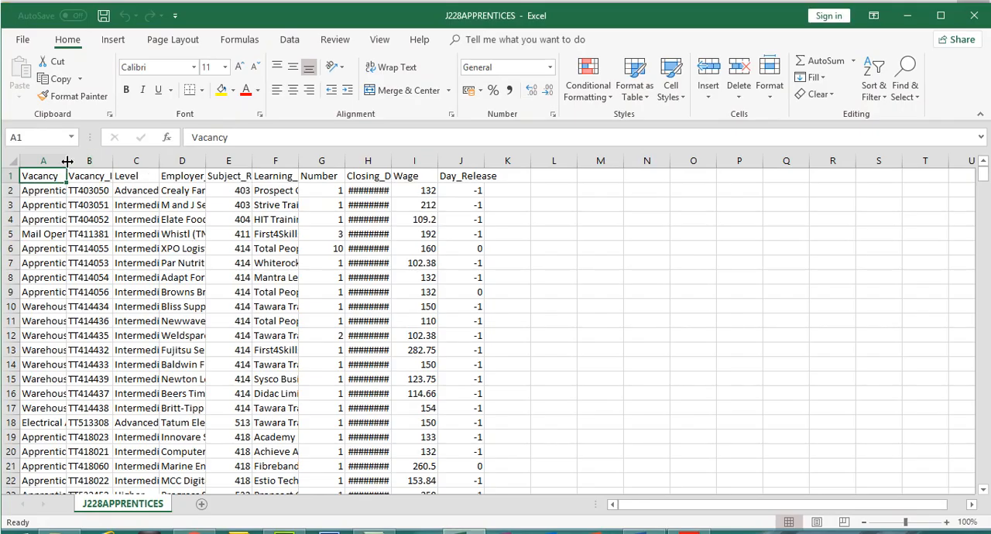
double_click(69, 160)
double_click(334, 161)
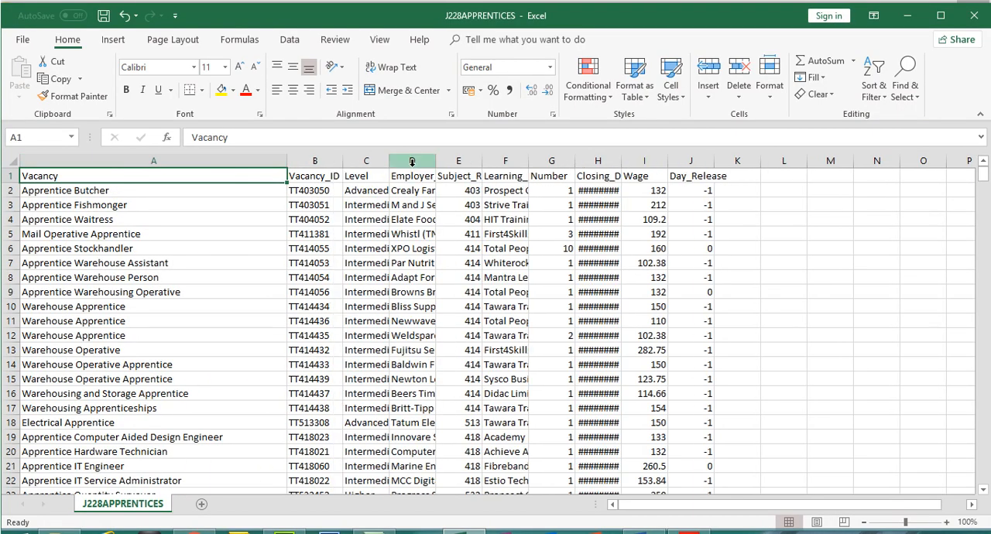
double_click(388, 161)
double_click(455, 160)
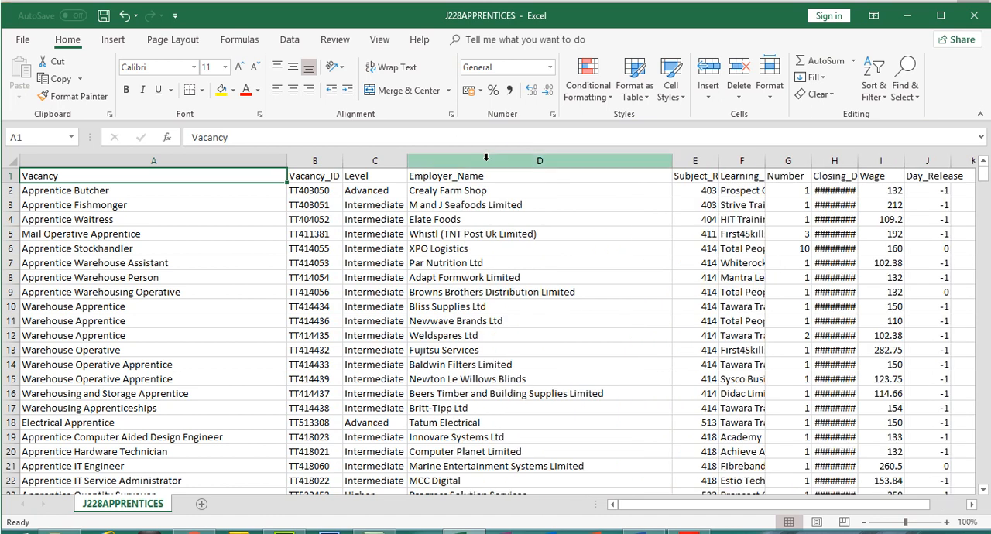
double_click(719, 161)
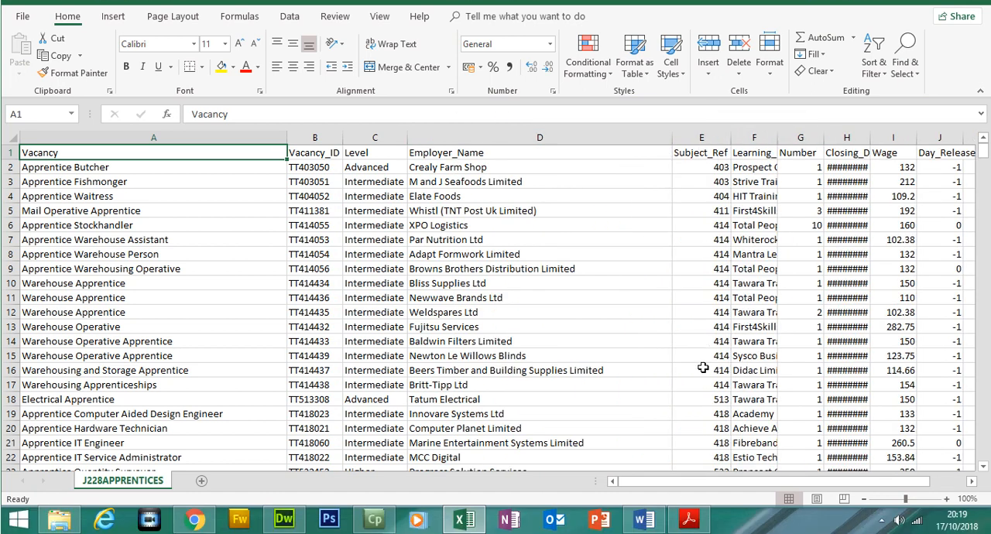
left_click_drag(673, 505, 716, 505)
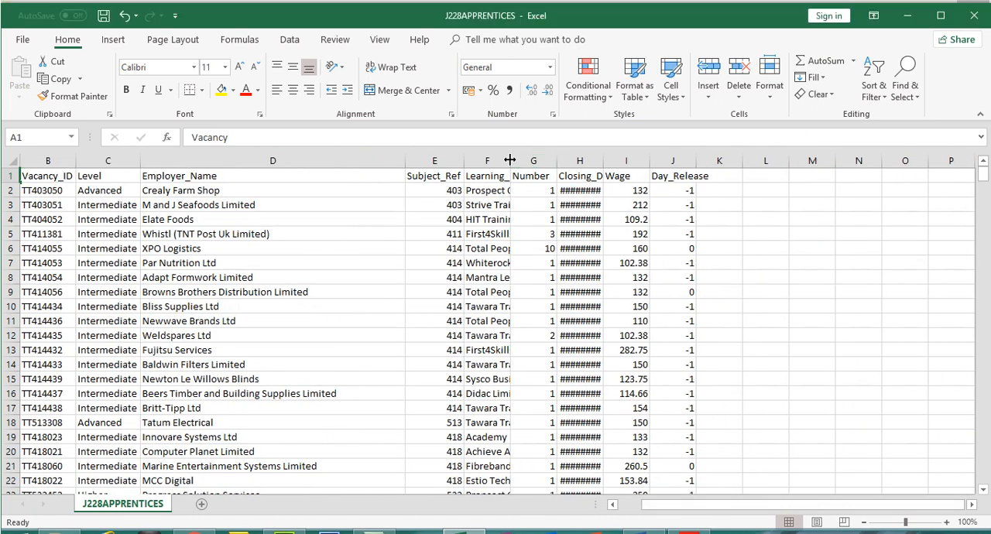
double_click(510, 137)
double_click(729, 160)
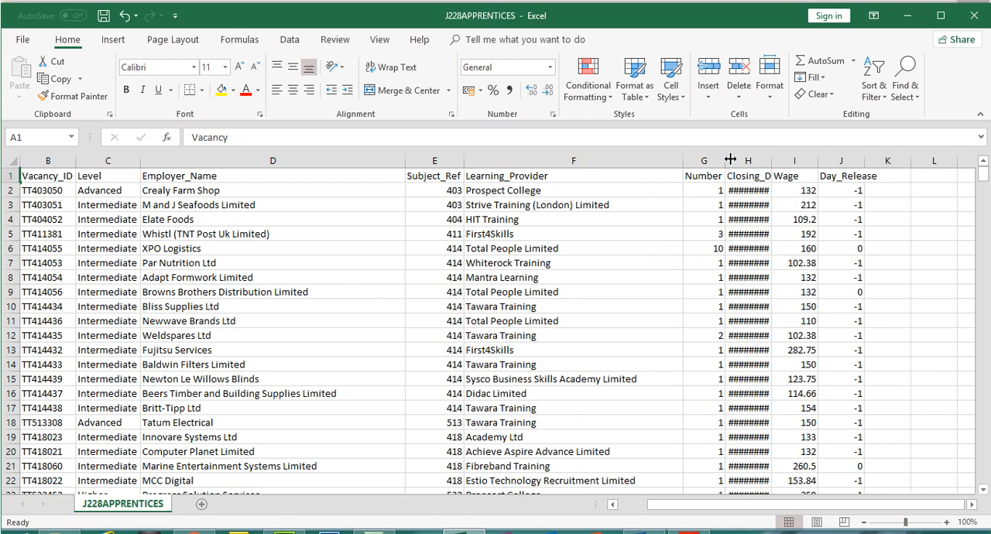
double_click(772, 160)
double_click(835, 160)
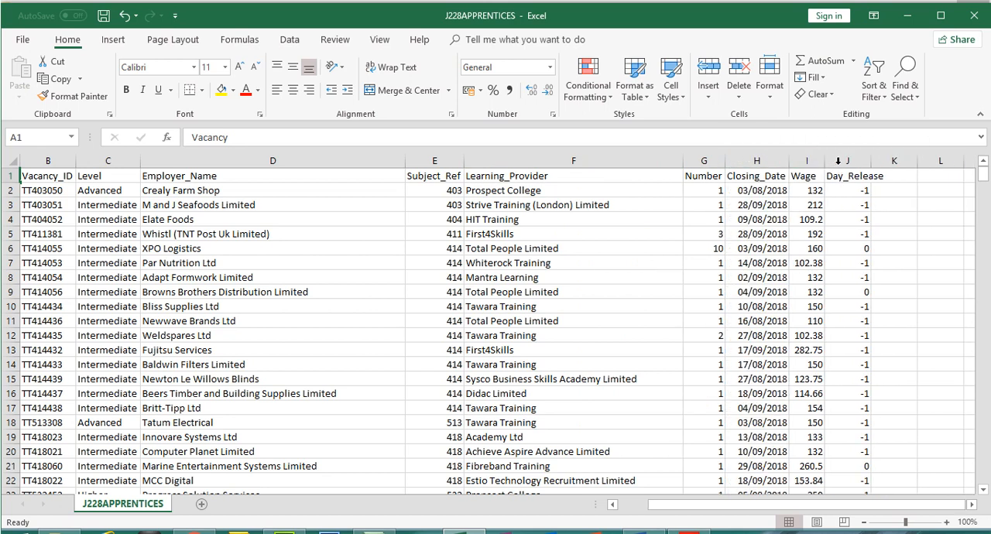
double_click(869, 162)
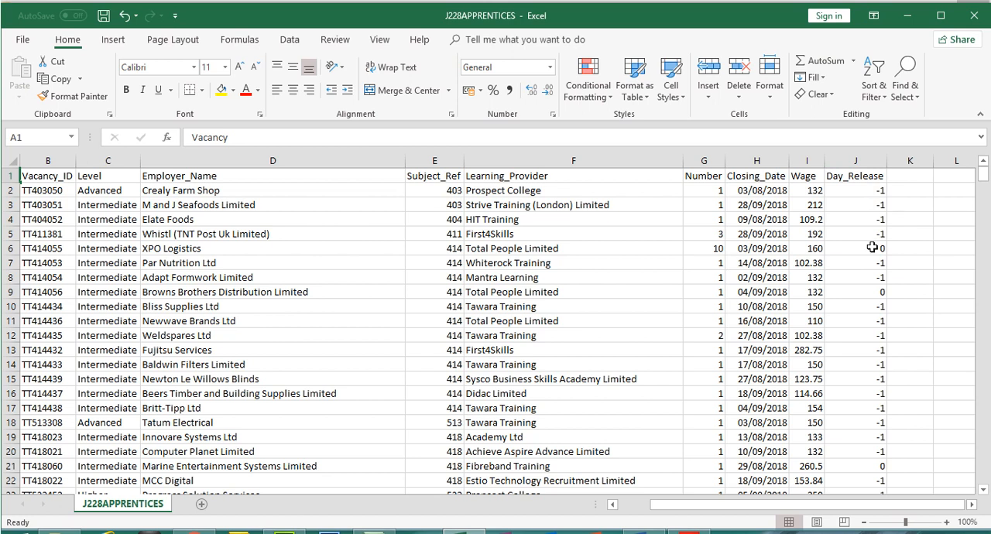
- Review the Day_Release and Wage columns and those from Vacancy_ID to Learning_Provider, and close the file without saving
left_click(869, 160)
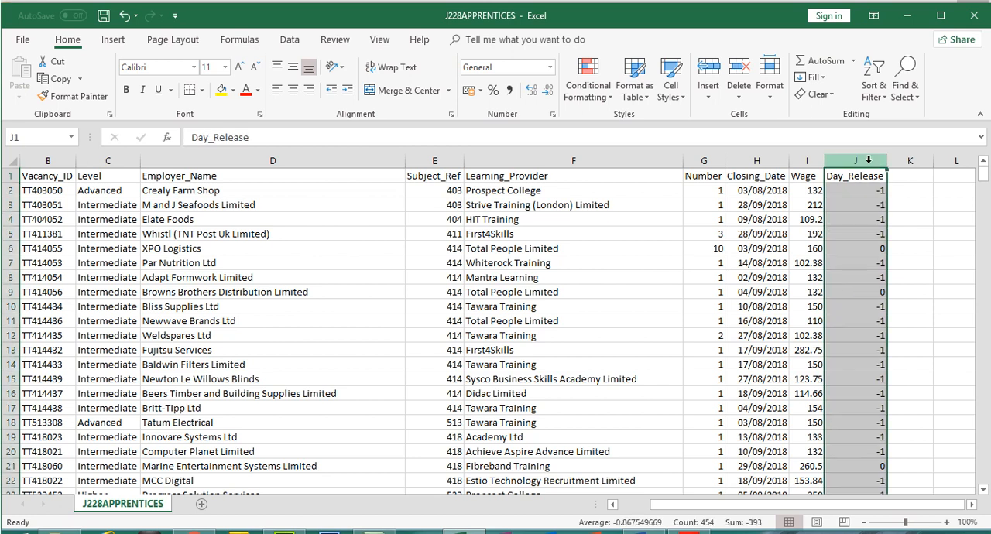
left_click(810, 161)
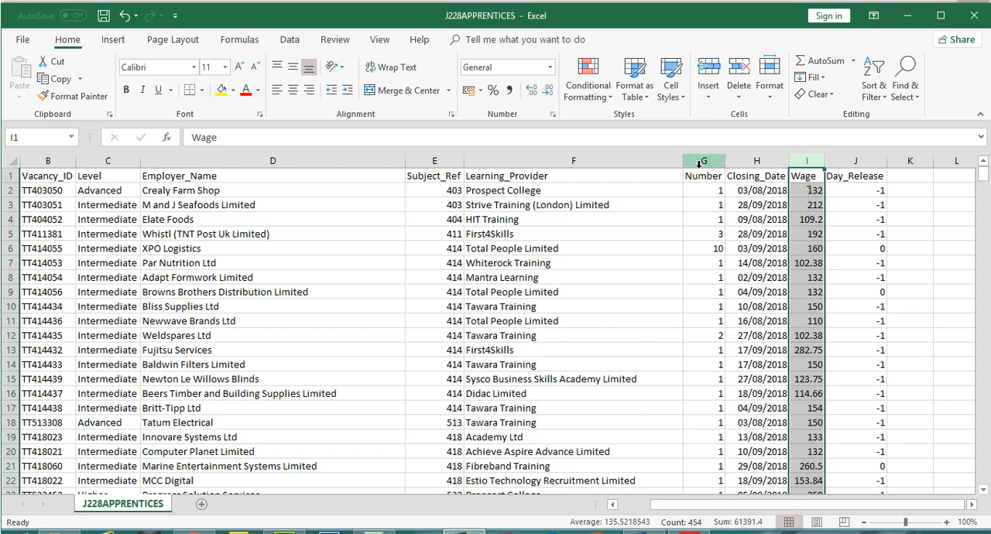
left_click(64, 159)
left_click(103, 161)
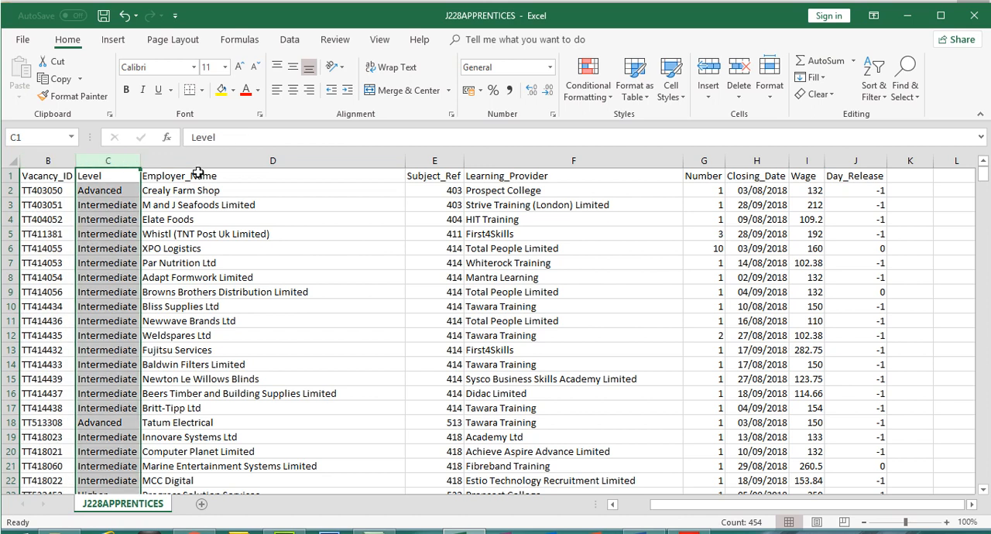
left_click(205, 160)
left_click(442, 160)
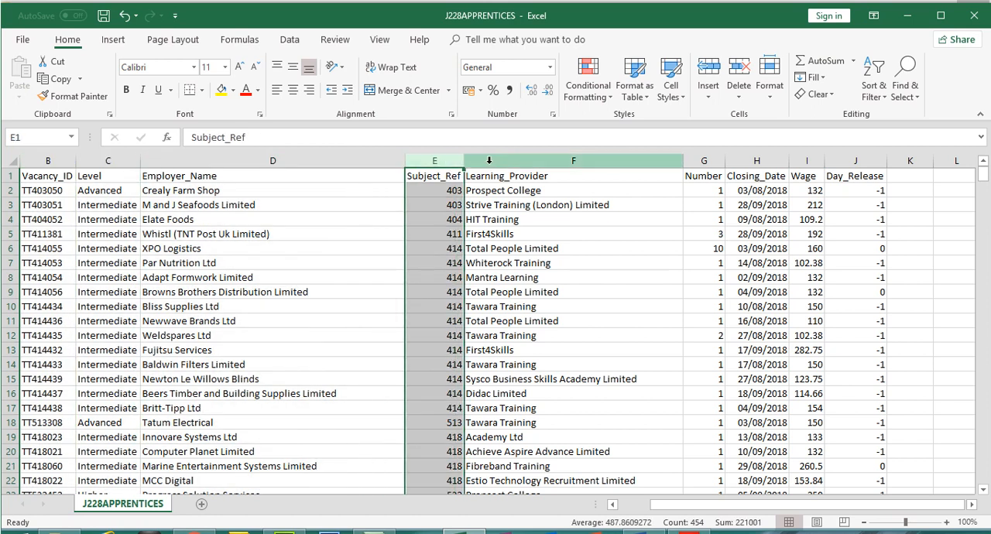
left_click(491, 160)
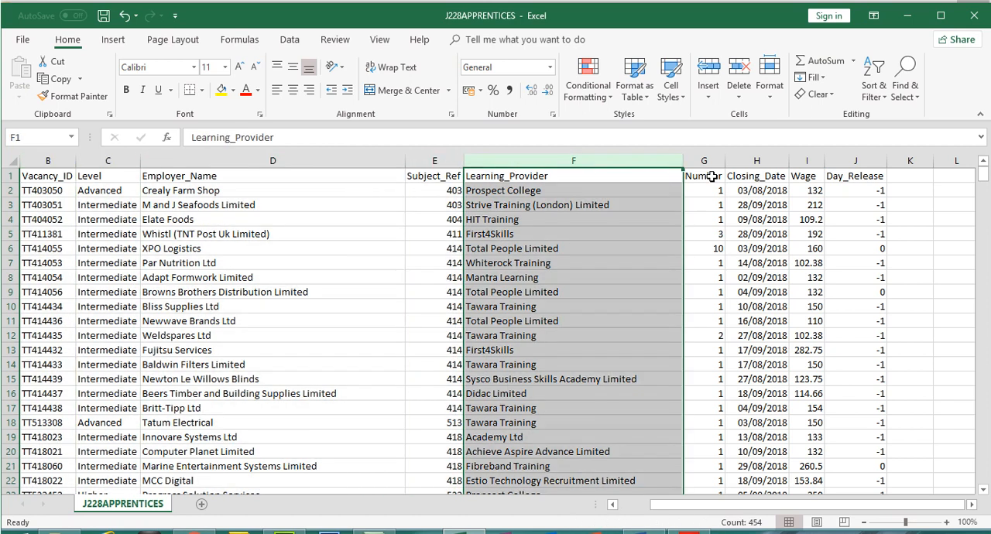
left_click(974, 18)
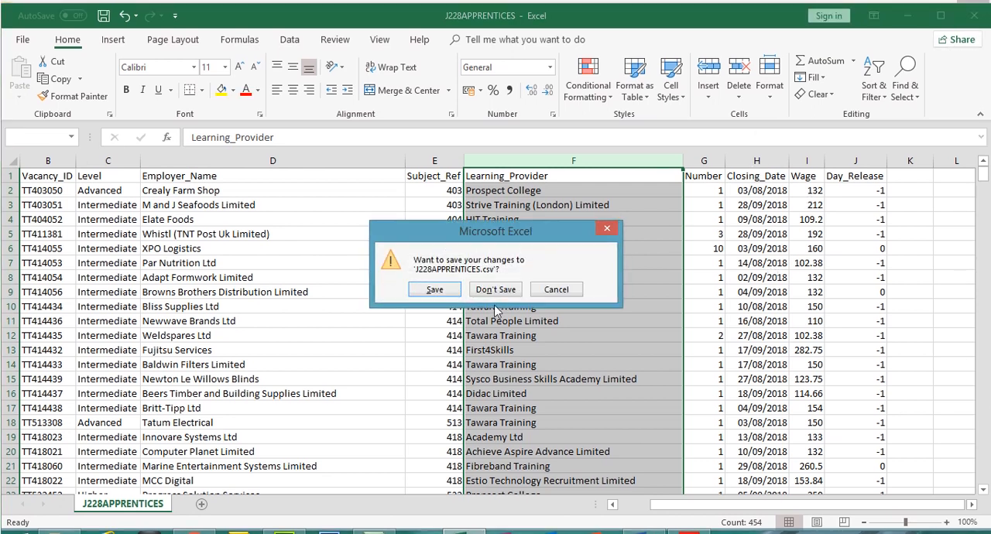
left_click(434, 290)
- Create a Microsoft Access database named 2018 S22 in the Source Files 2018 folder and open it with its content enabled
left_click(265, 359)
right_click(266, 336)
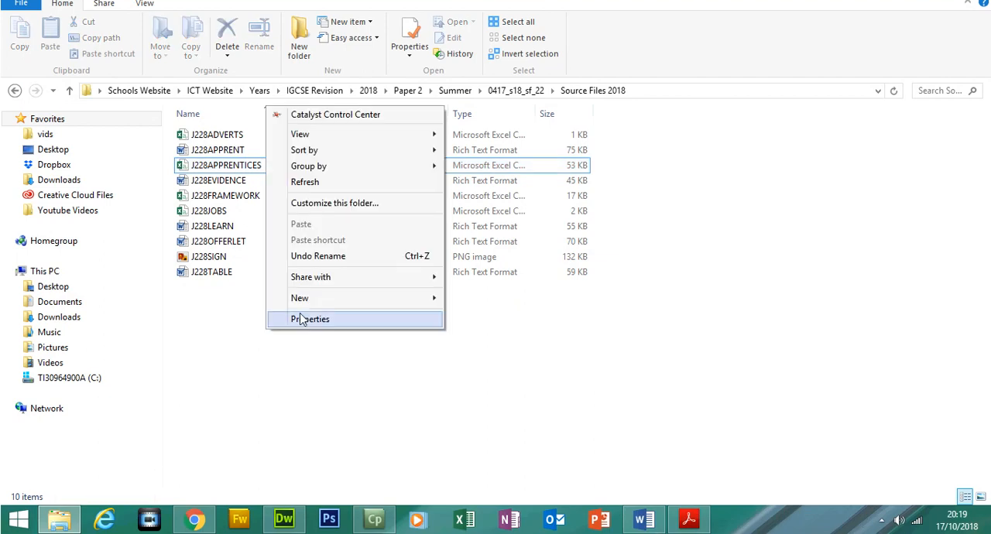
mouse_move(326, 309)
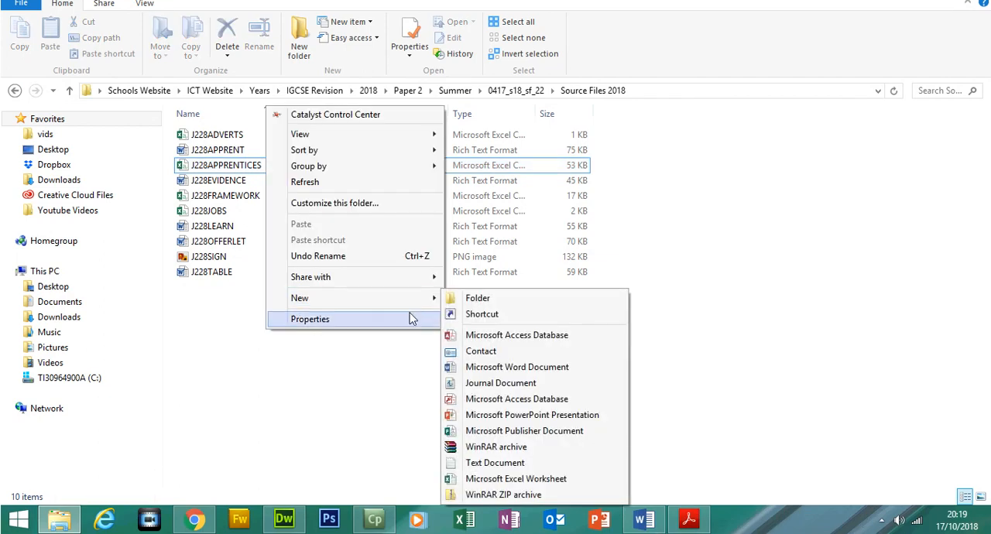
left_click(485, 338)
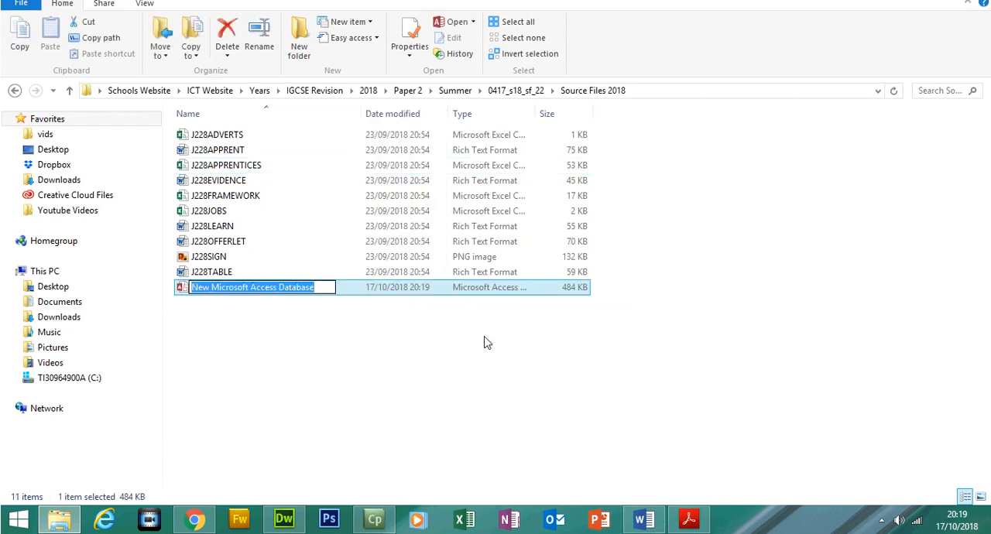
type("201")
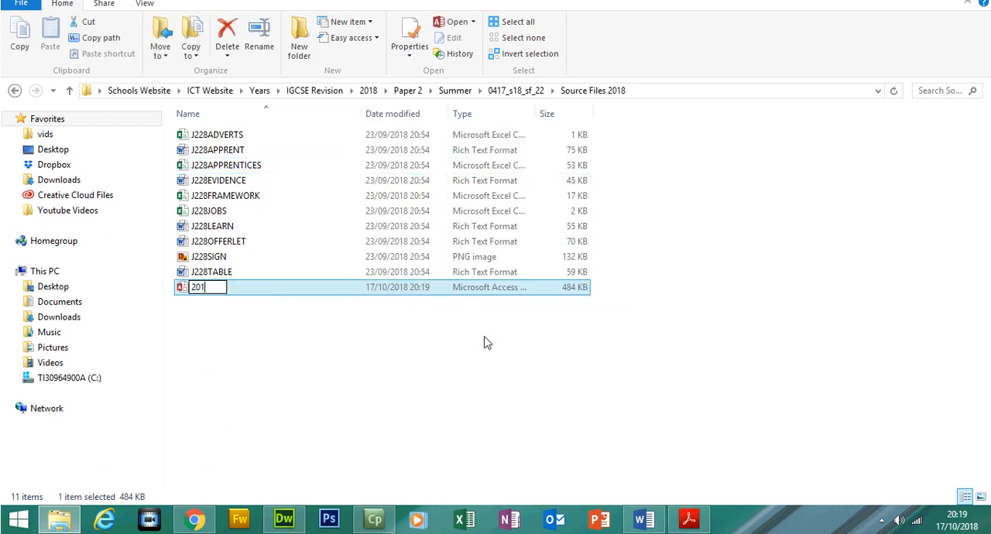
type("8 S22")
left_click(487, 343)
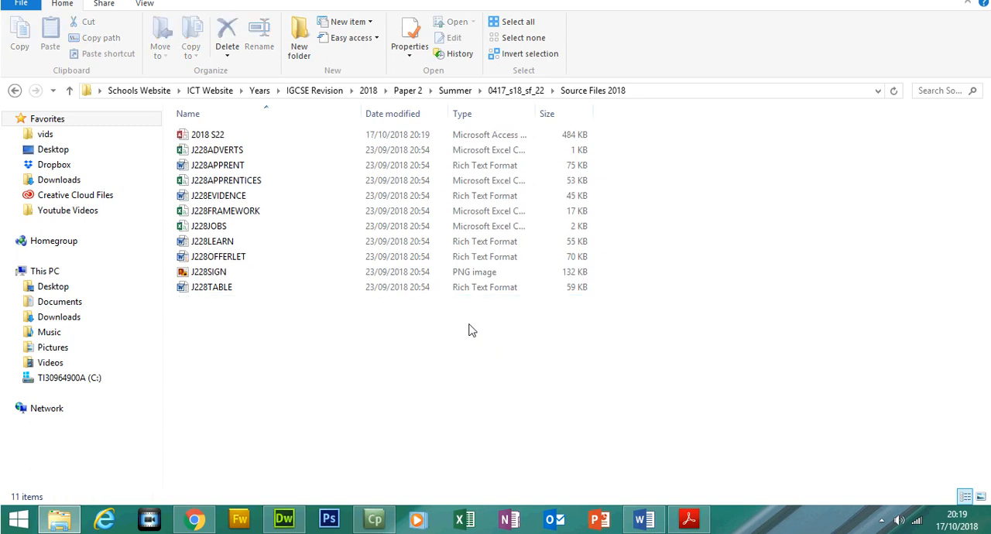
double_click(224, 162)
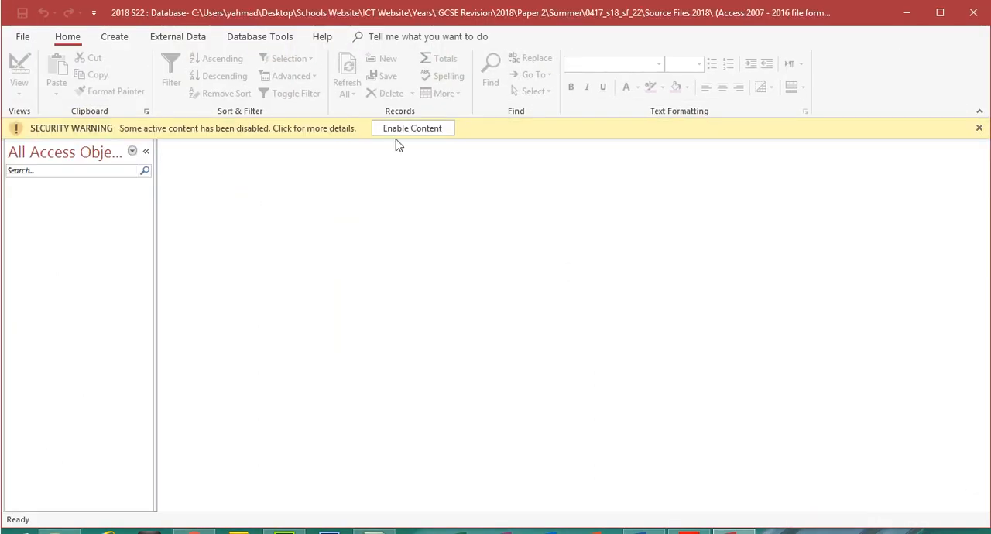
left_click(416, 129)
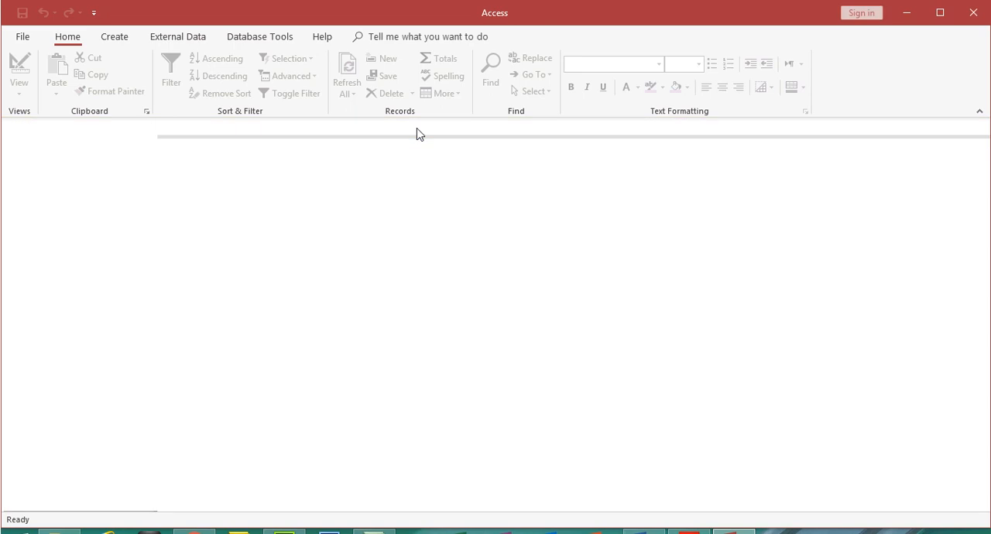
- Start importing a text file into a new table and browse to the Source Files 2018 folder for the source
left_click(197, 41)
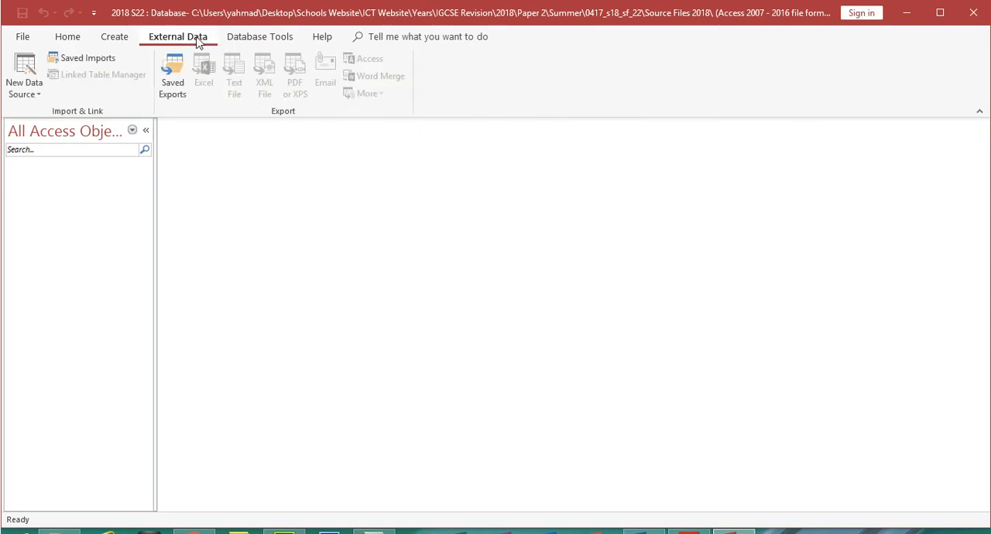
left_click(41, 96)
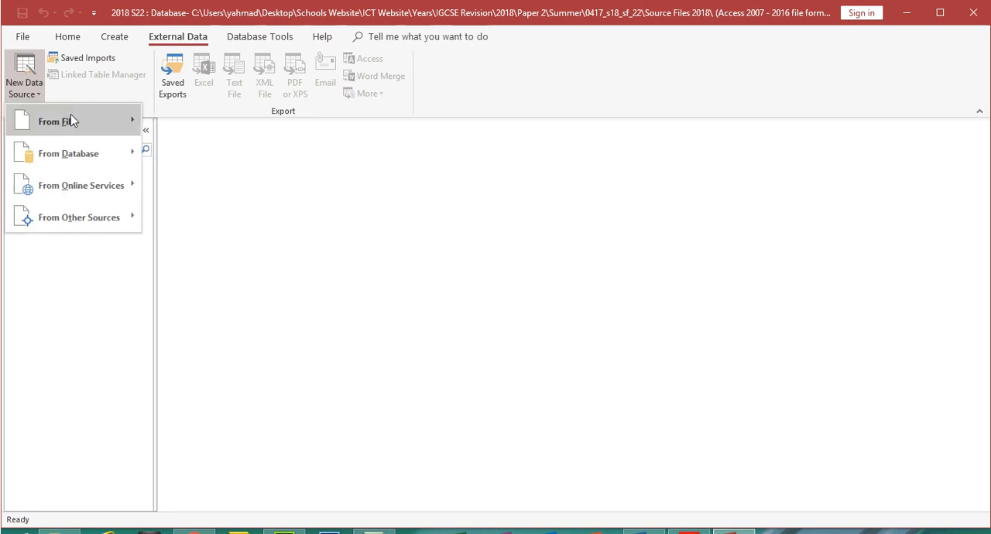
mouse_move(70, 118)
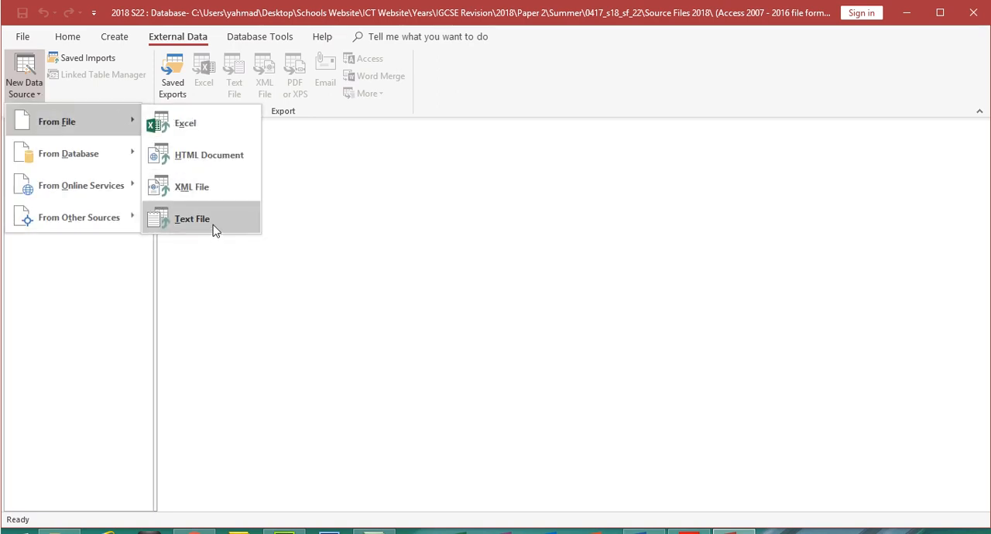
left_click(192, 219)
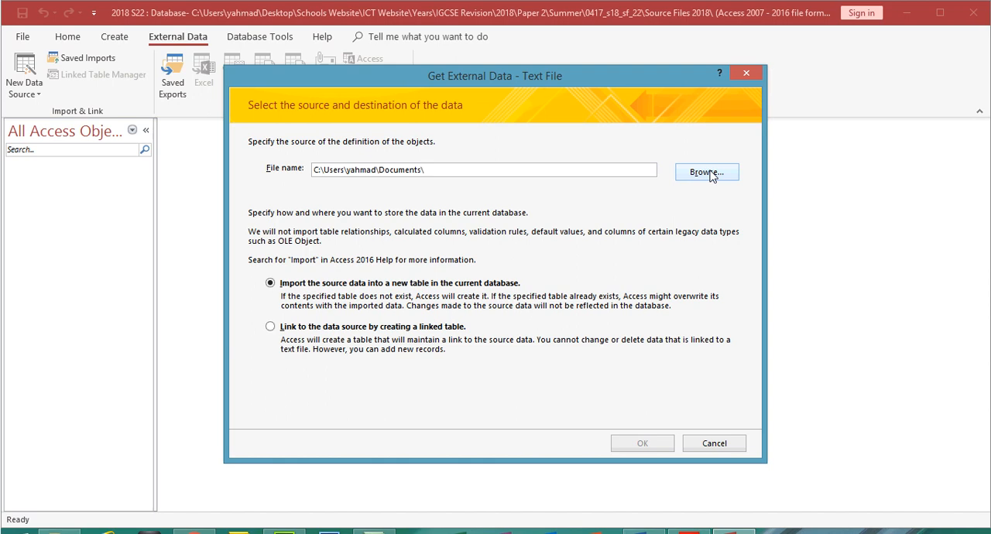
left_click(706, 172)
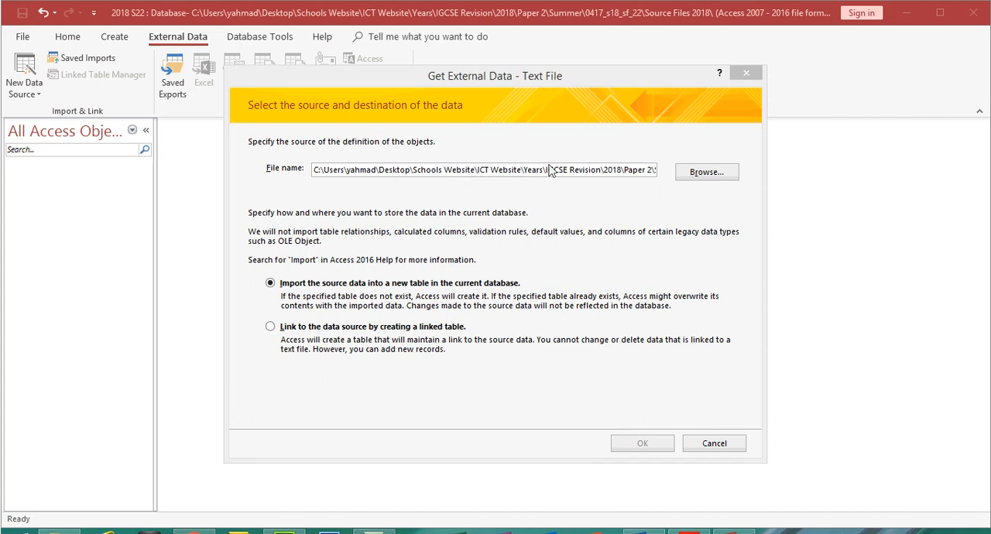
left_click(695, 182)
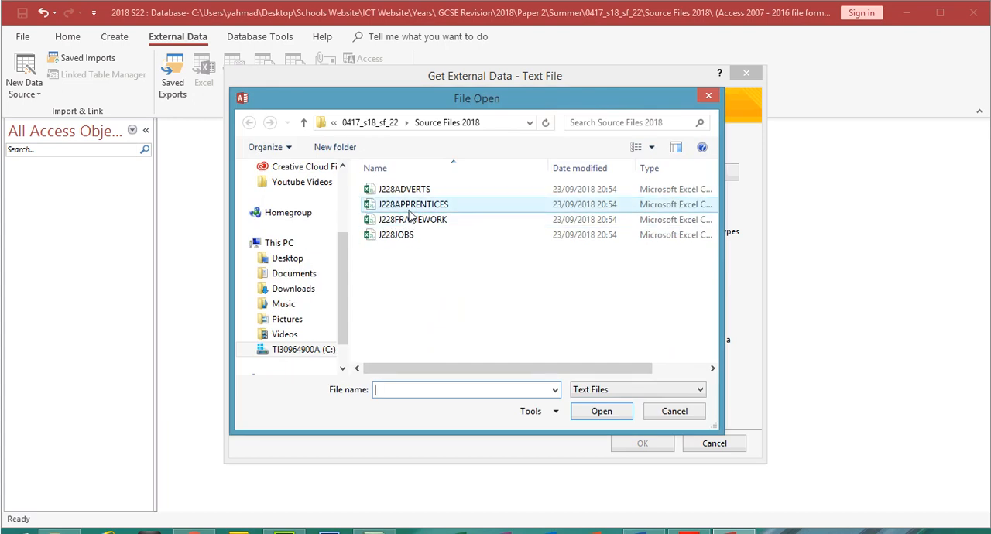
- Check the exam paper PDF for the required file and choose J228APPRENTICES as the import source in Access
left_click(689, 532)
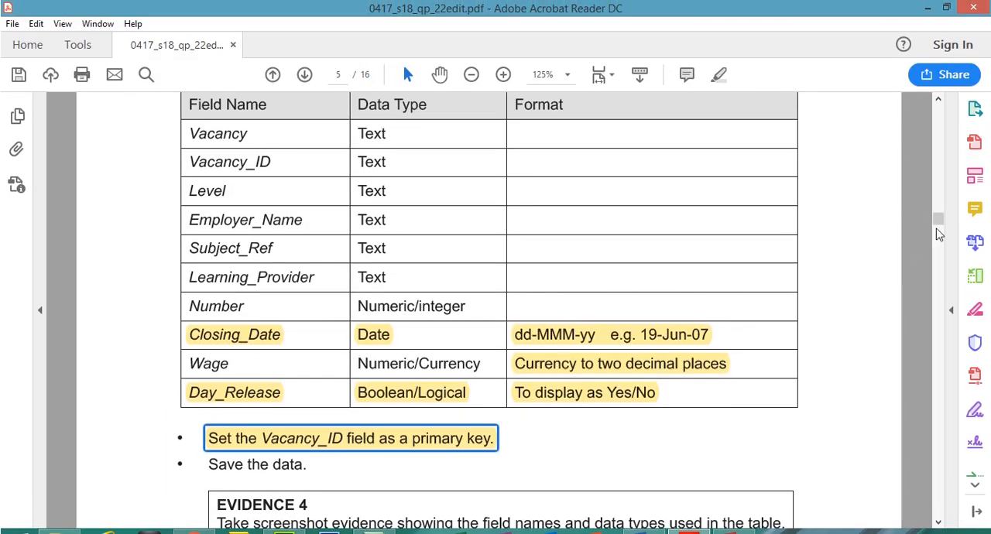
scroll(938, 223, "up", 2)
scroll(939, 227, "up", 5)
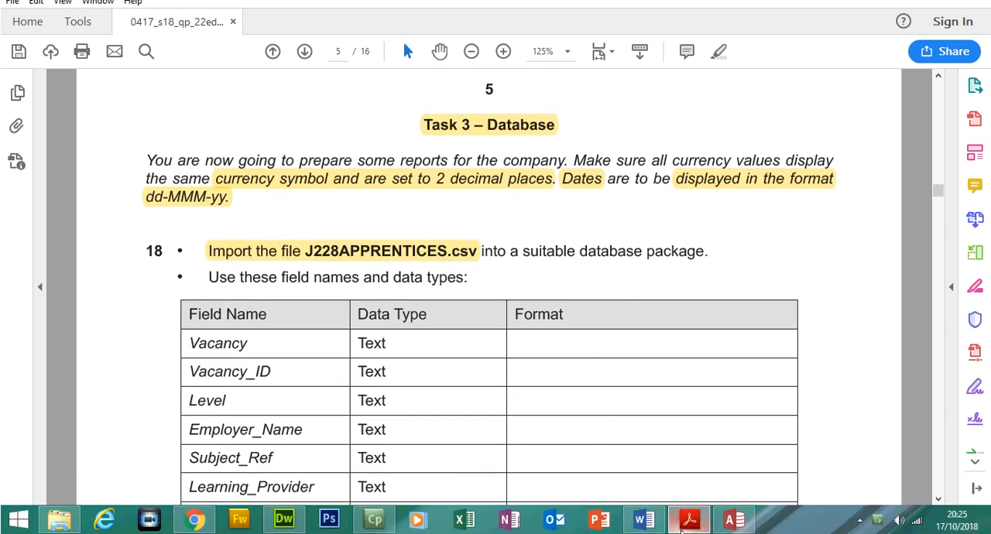
left_click(734, 532)
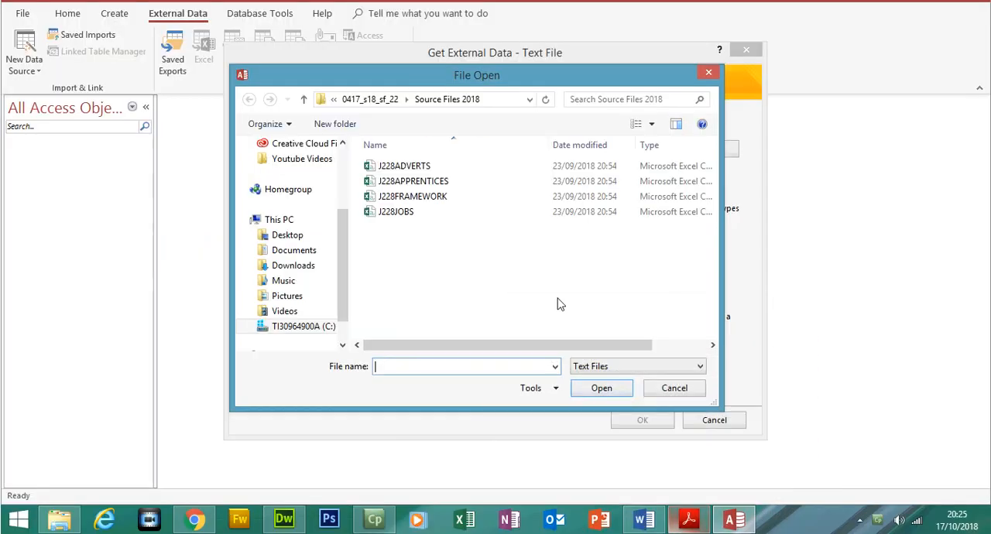
left_click(422, 183)
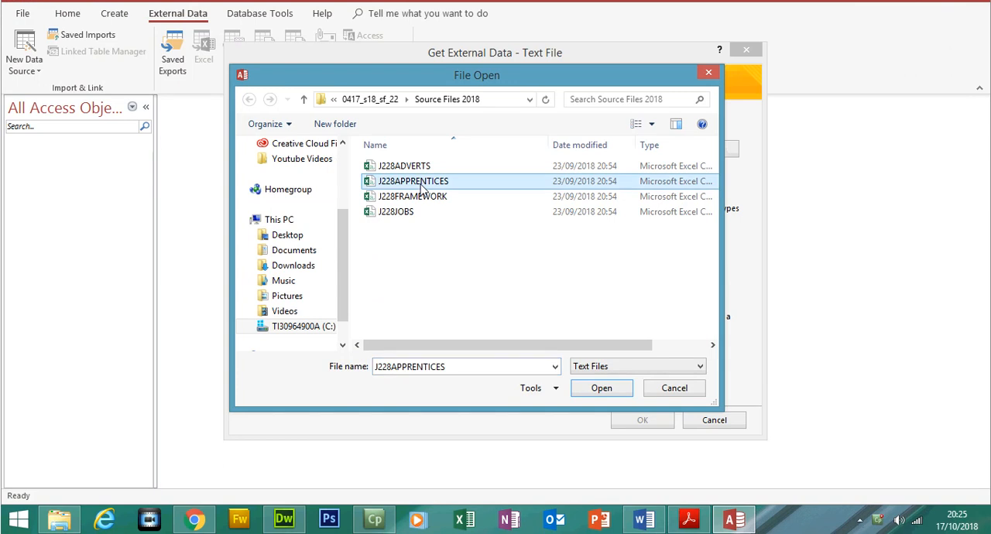
left_click(621, 394)
left_click(650, 423)
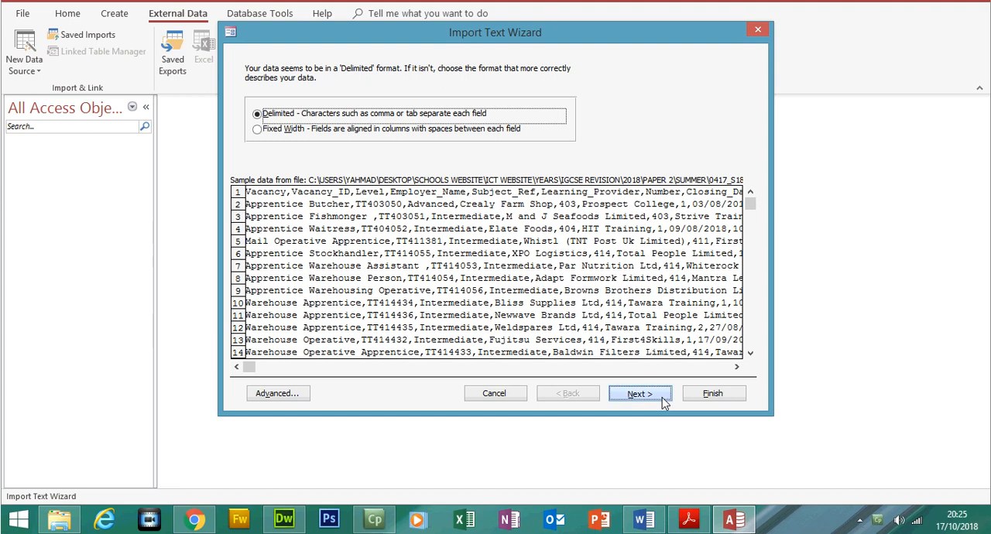
- Treat the first row as field names and choose DMY as the date order in the import specification
left_click(663, 401)
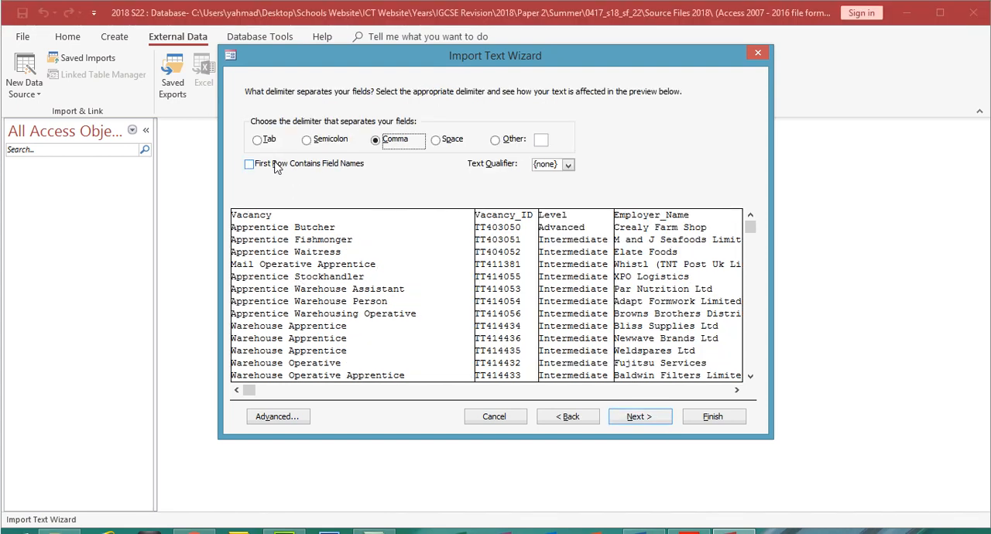
left_click(277, 165)
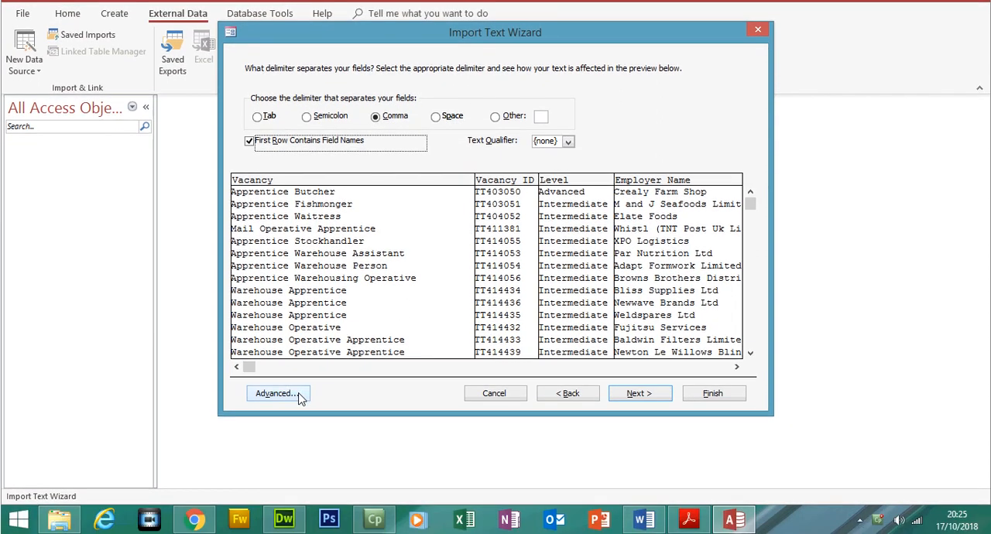
left_click(301, 419)
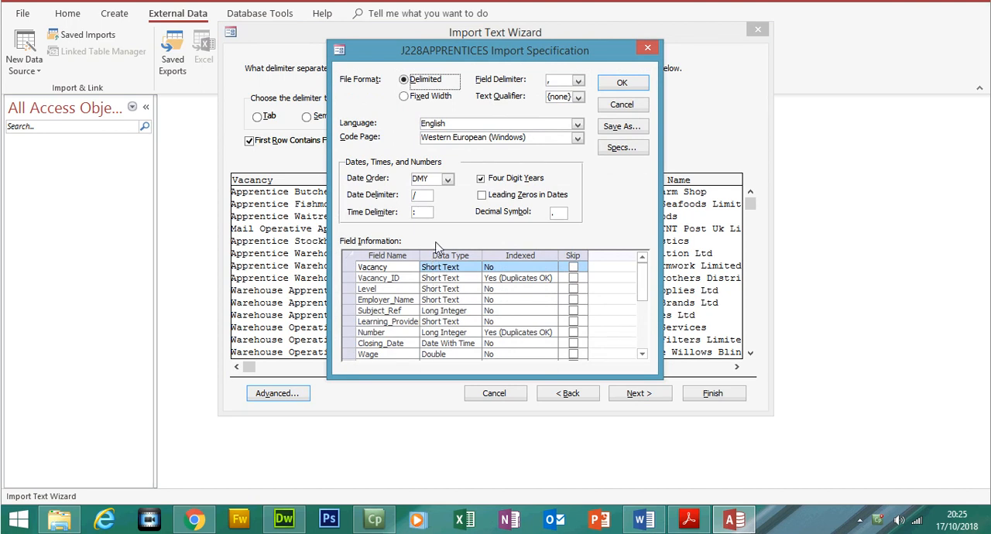
left_click(447, 180)
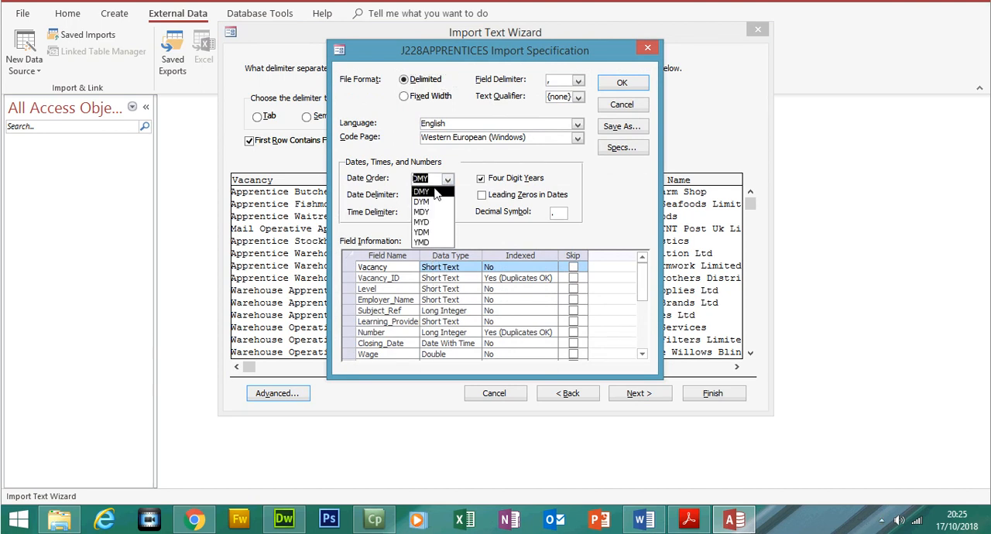
left_click(436, 192)
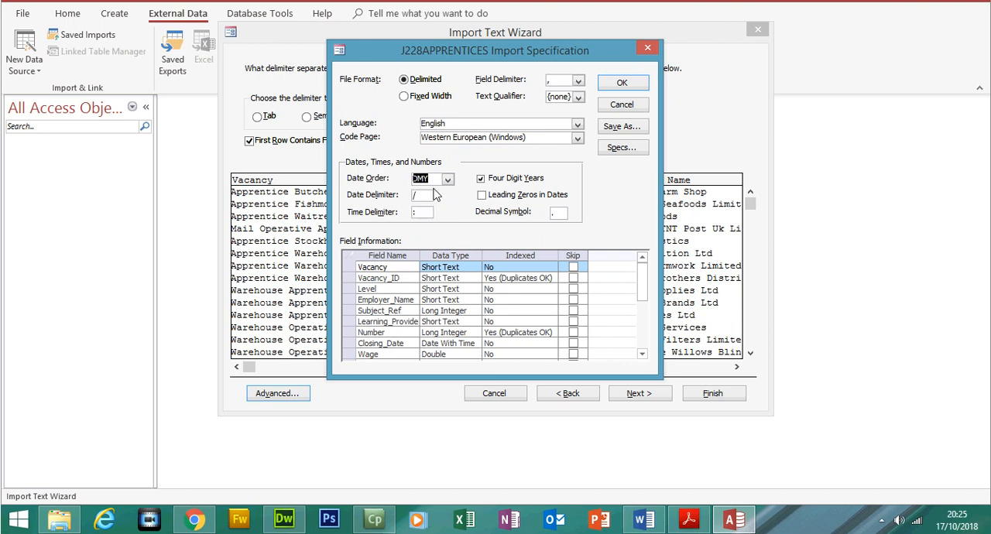
- Look up the Day_Release data type in the exam paper PDF and set that field to Yes/No in the Access import specification
left_click(689, 520)
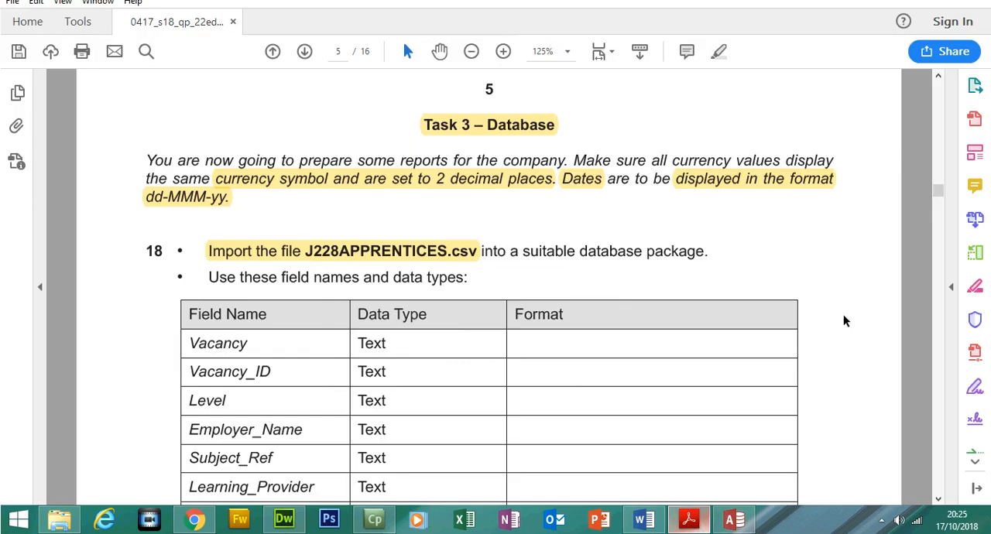
scroll(939, 206, "down", 2)
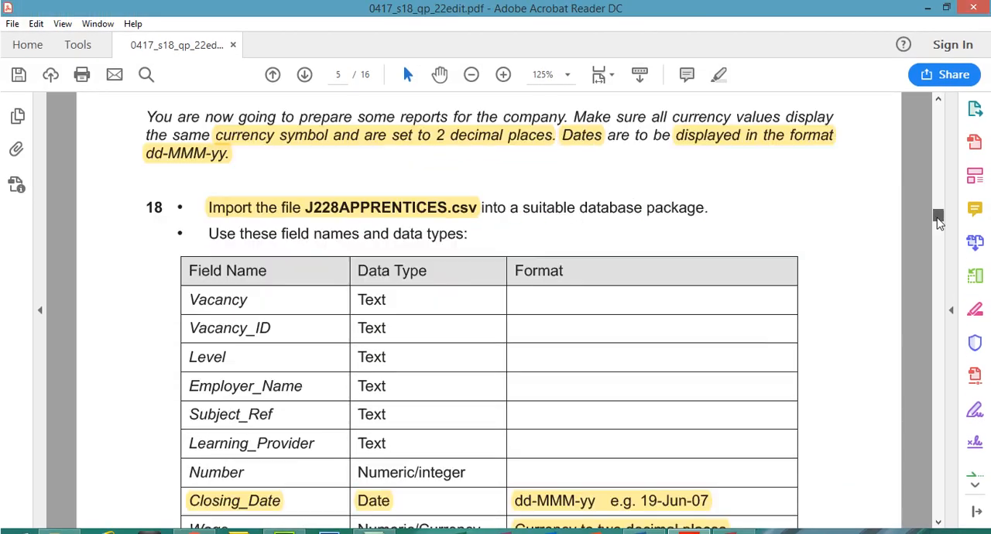
scroll(938, 220, "down", 2)
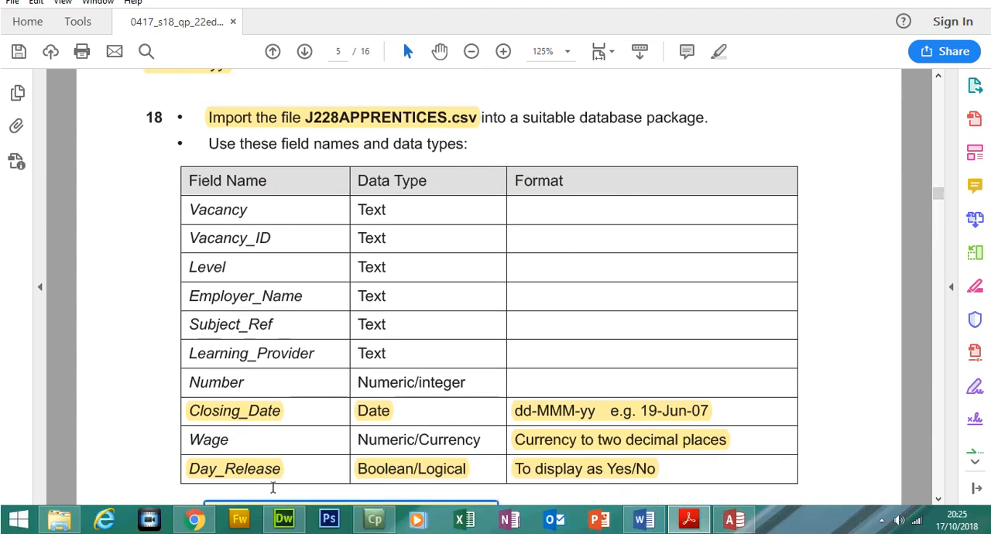
left_click(250, 472)
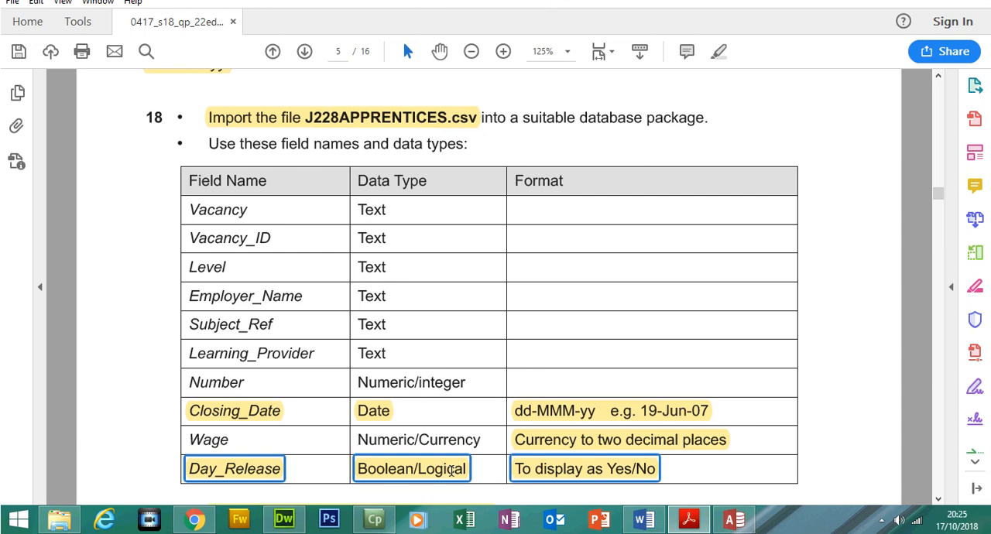
mouse_move(699, 525)
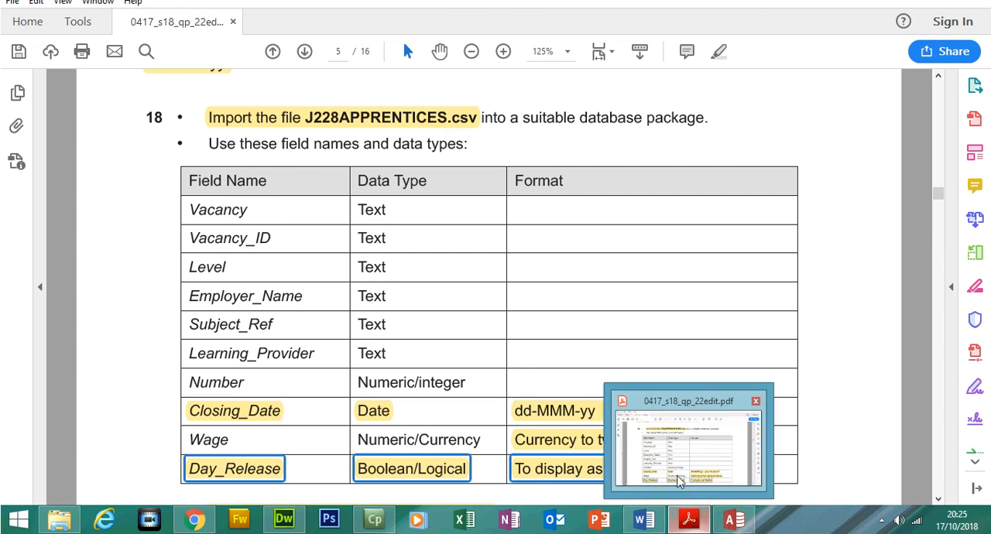
left_click(736, 524)
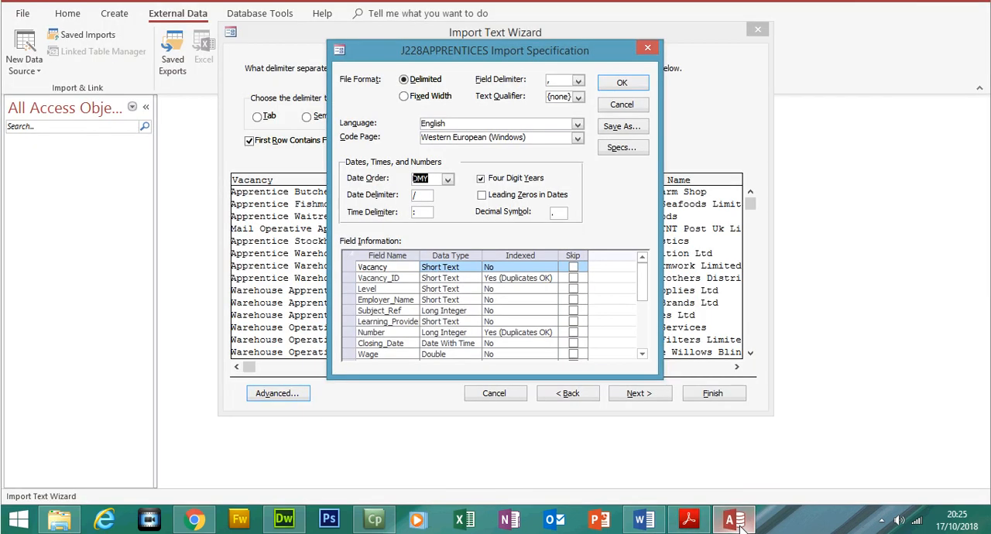
left_click(643, 285)
left_click_drag(648, 291, 647, 299)
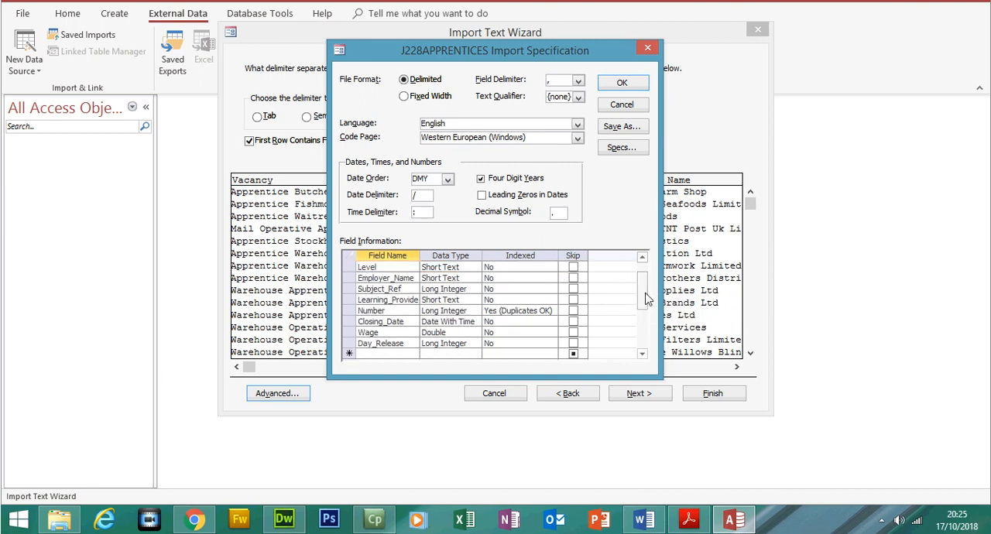
left_click(469, 345)
left_click(475, 344)
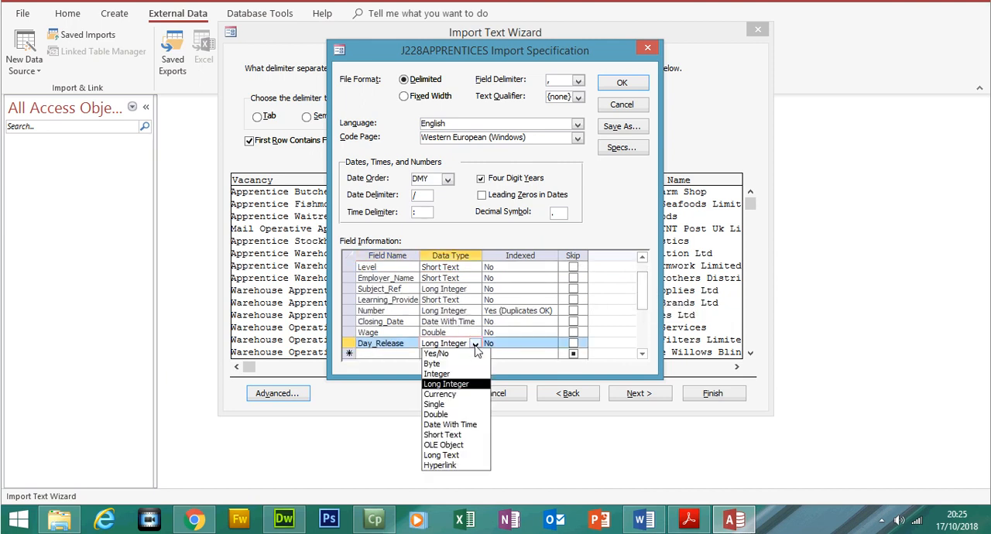
left_click(465, 349)
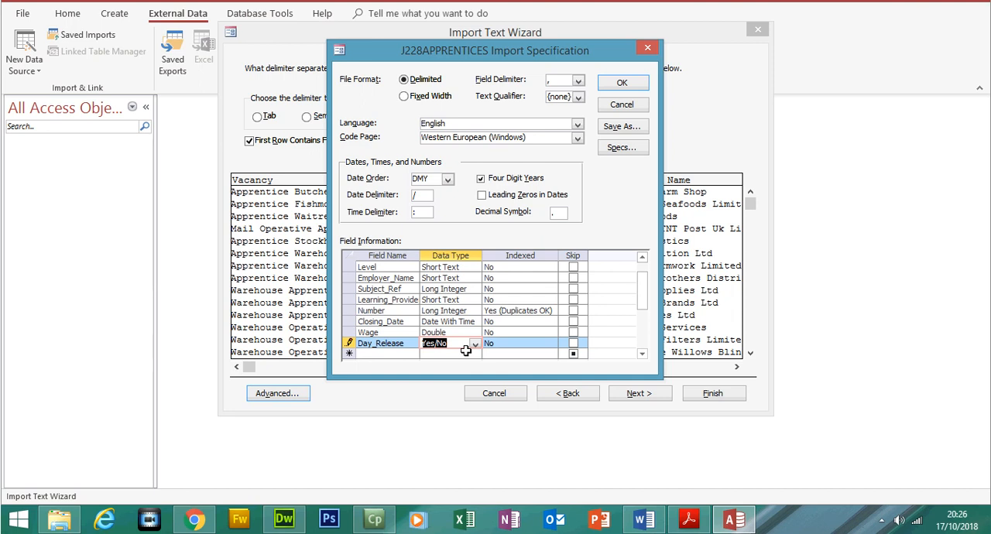
- Check which fields the exam paper PDF lists as Text and set Subject_Ref to Short Text in the Access import specification
left_click(689, 520)
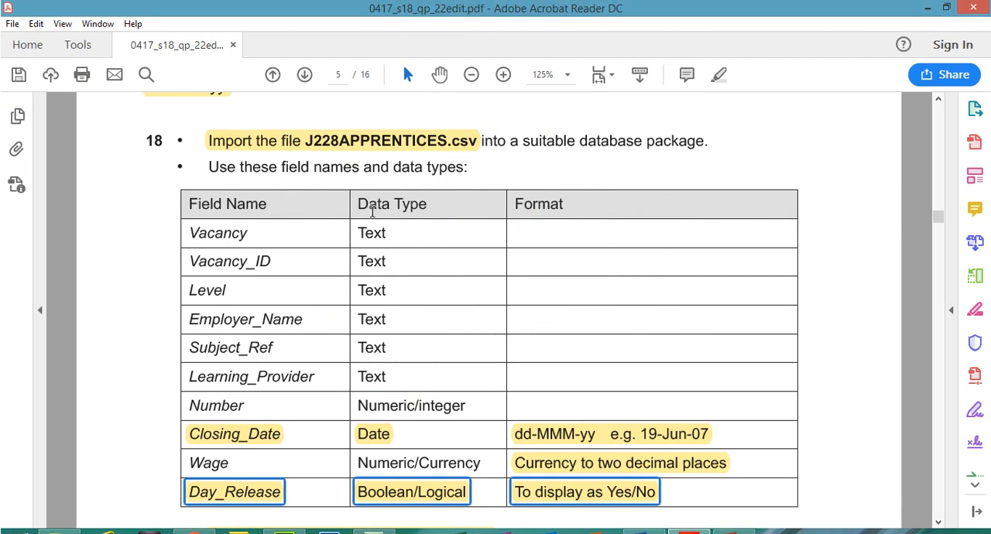
left_click_drag(201, 232, 373, 371)
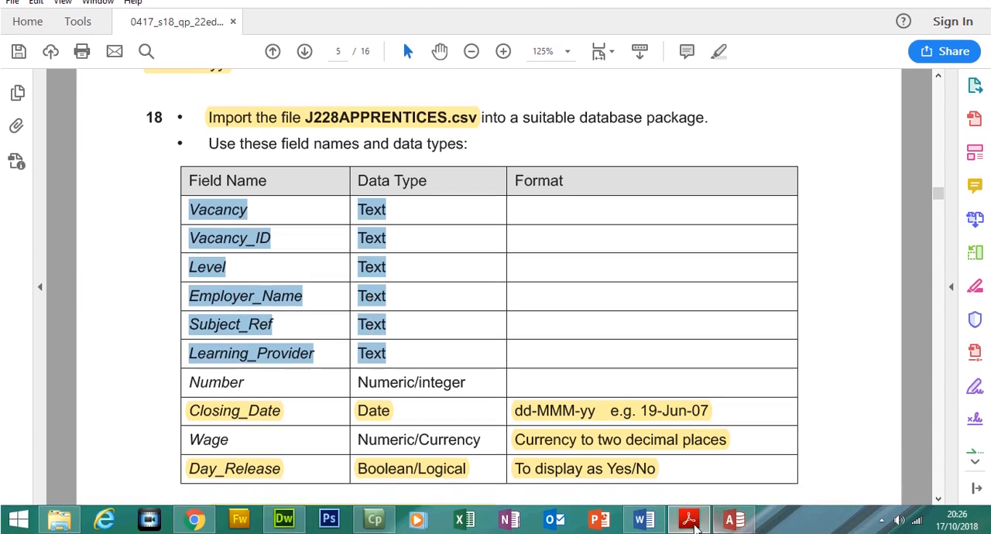
left_click(734, 520)
left_click_drag(648, 291, 646, 280)
left_click(473, 267)
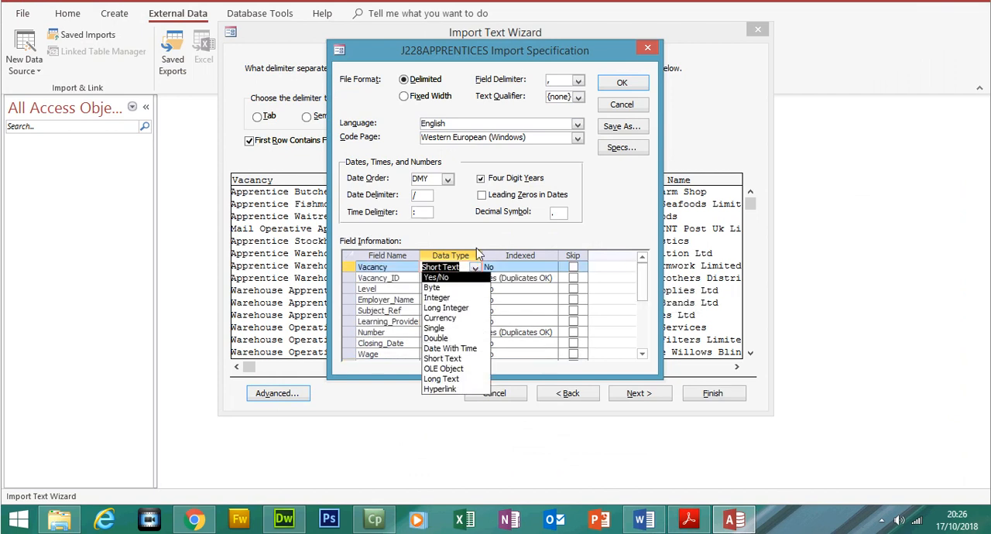
left_click(484, 244)
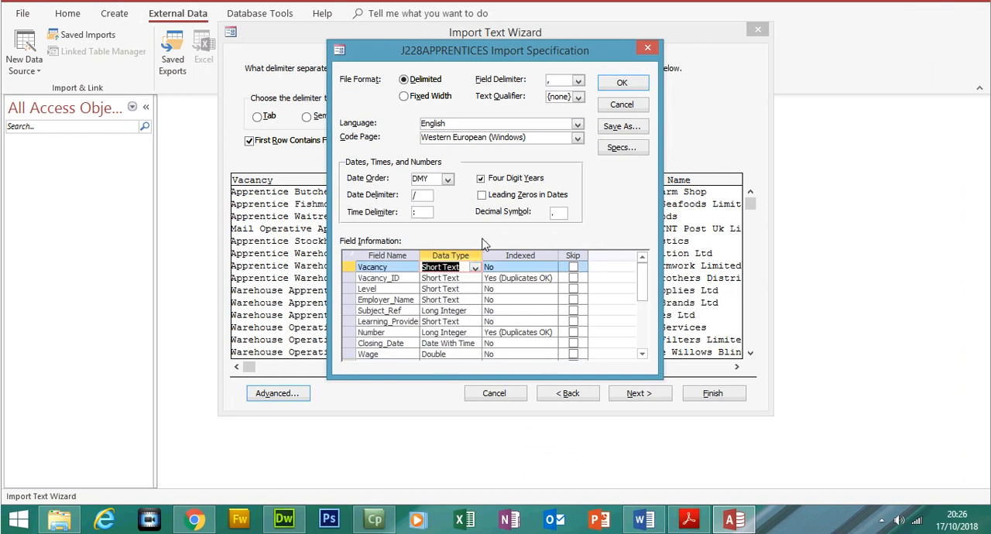
left_click(454, 312)
left_click(475, 311)
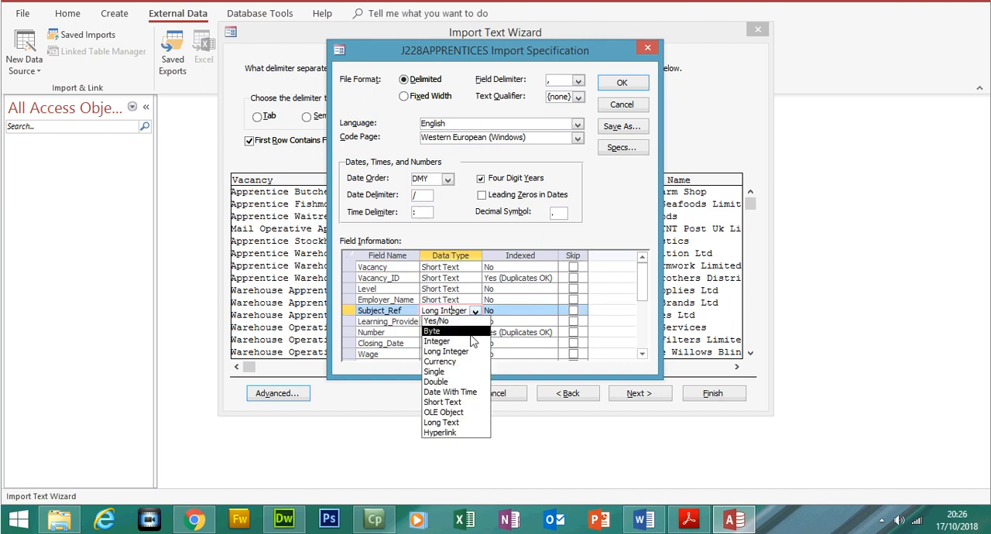
left_click(445, 402)
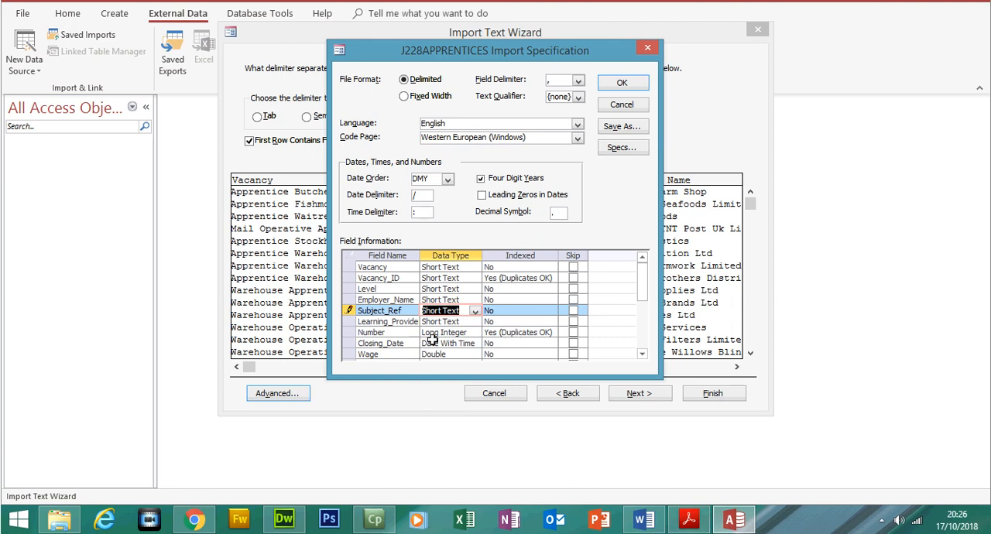
- Compare the Number, Closing_Date and Wage data types in the exam paper PDF with those in the Access import specification
left_click(691, 520)
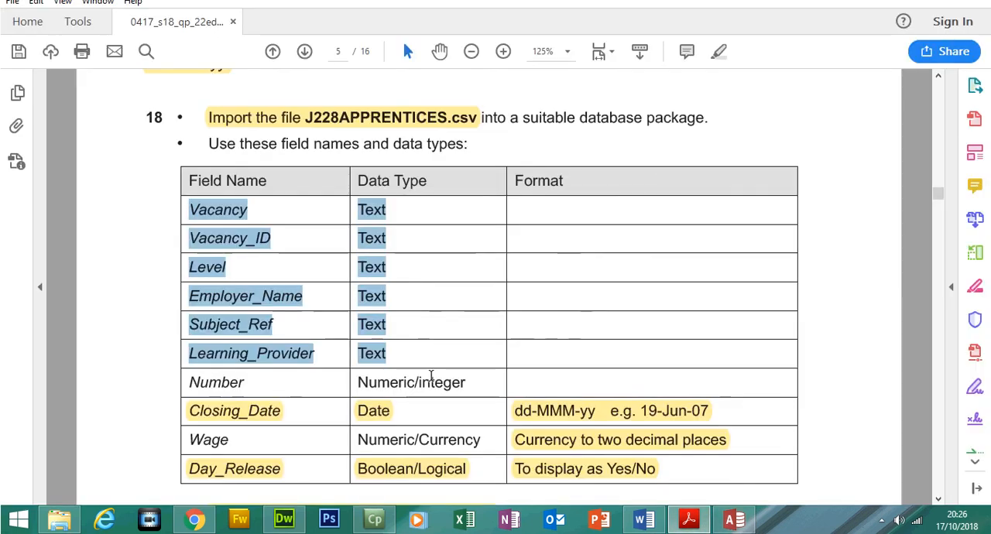
left_click_drag(414, 382, 455, 391)
left_click(373, 414)
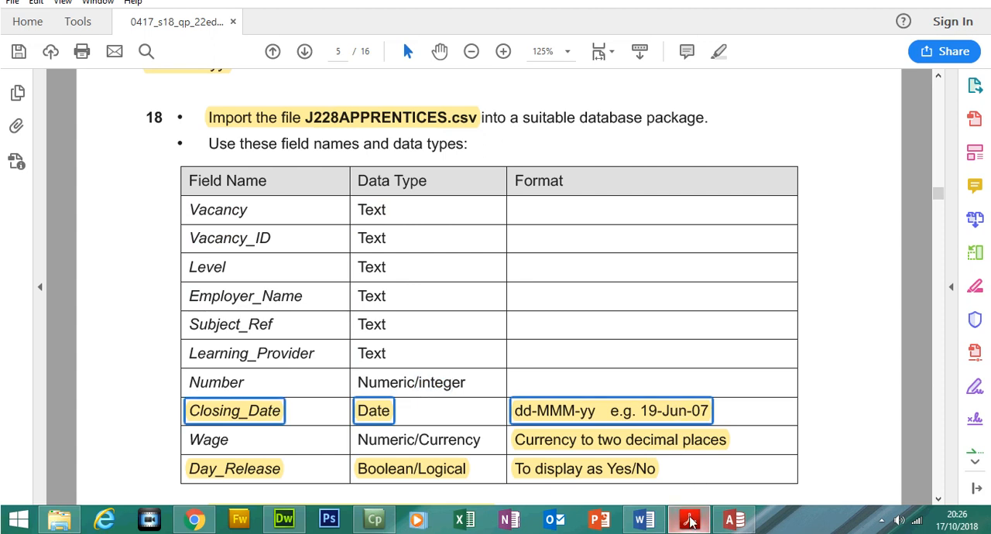
left_click(689, 521)
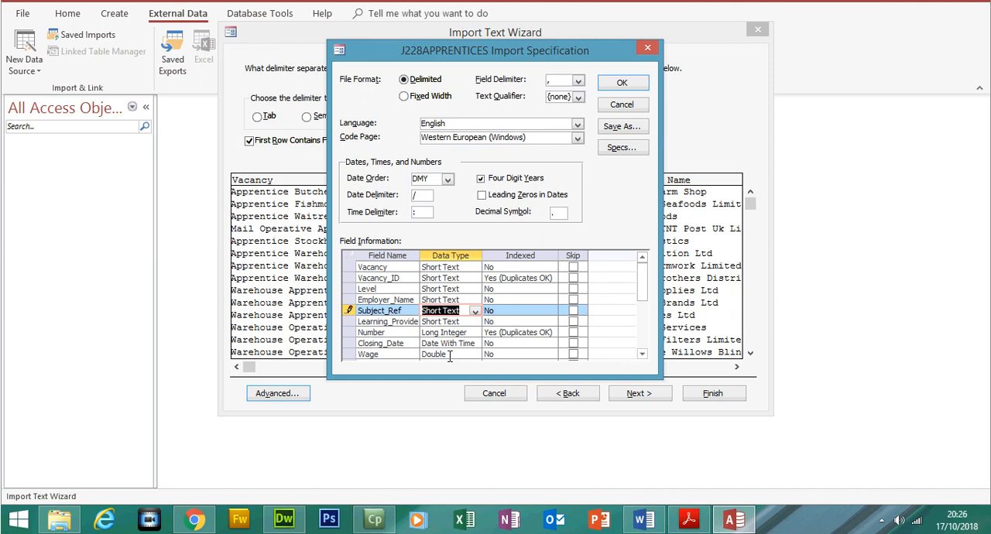
left_click(450, 354)
left_click(691, 521)
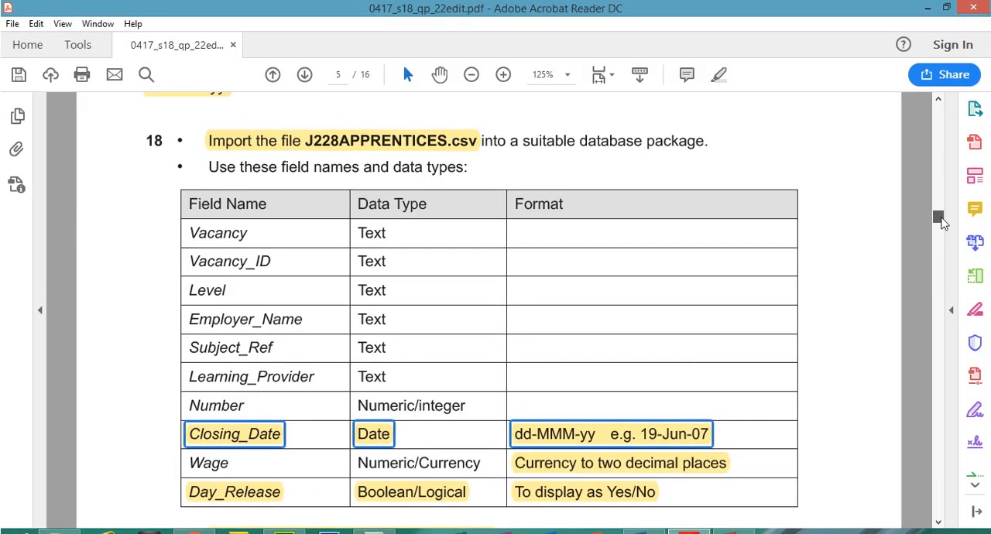
scroll(943, 222, "down", 1)
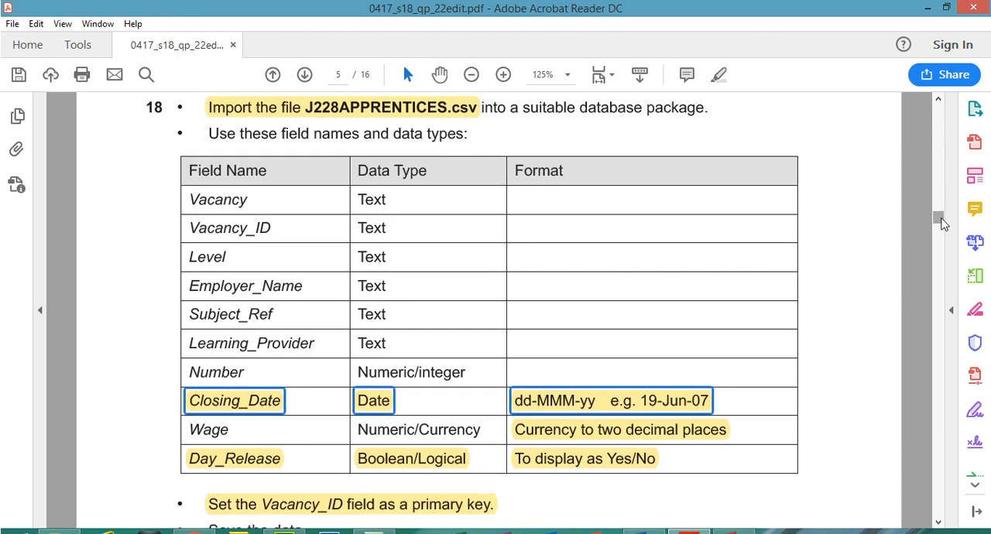
key("super+c")
left_click(652, 257)
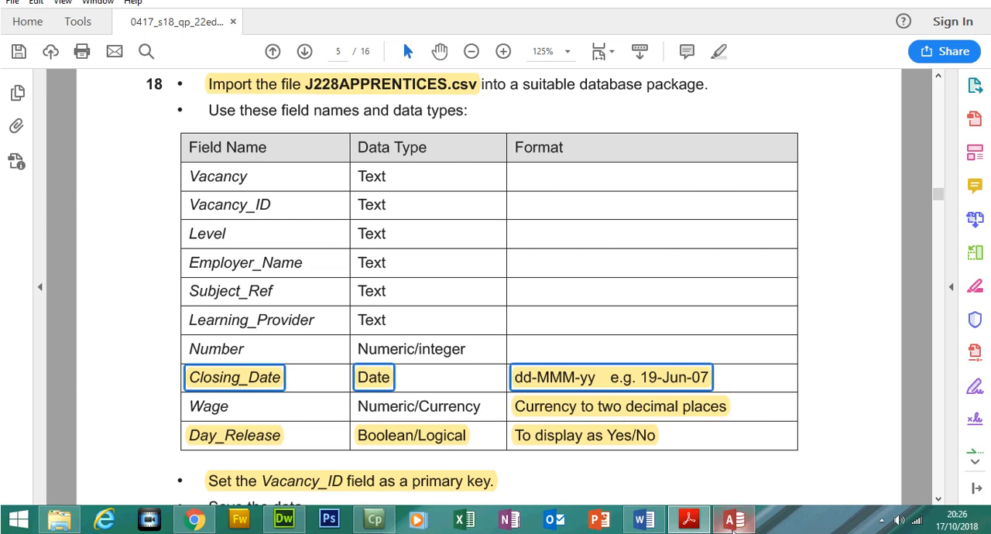
left_click(733, 520)
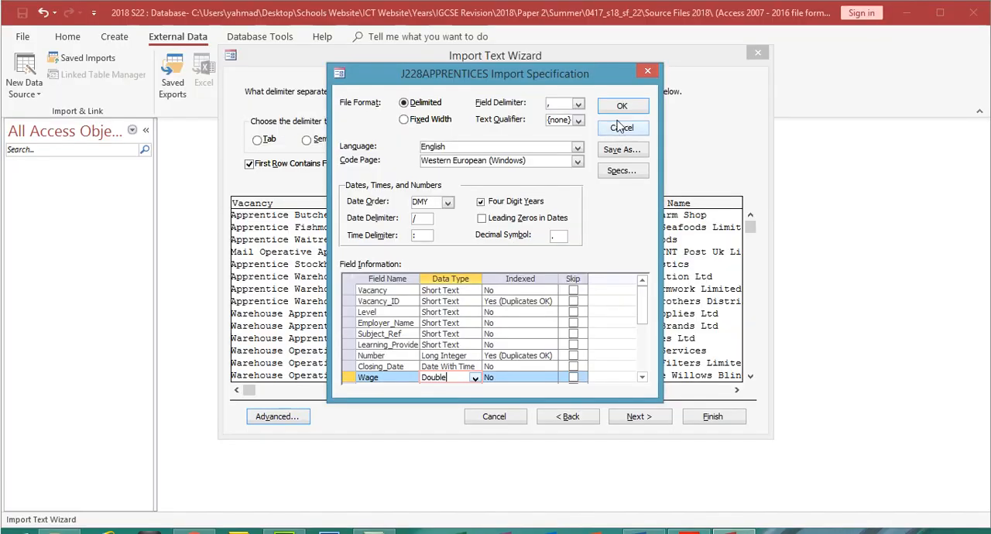
- Accept the import specification, advance the wizard to the primary key choice, and consult the exam paper PDF for the required key
left_click(621, 82)
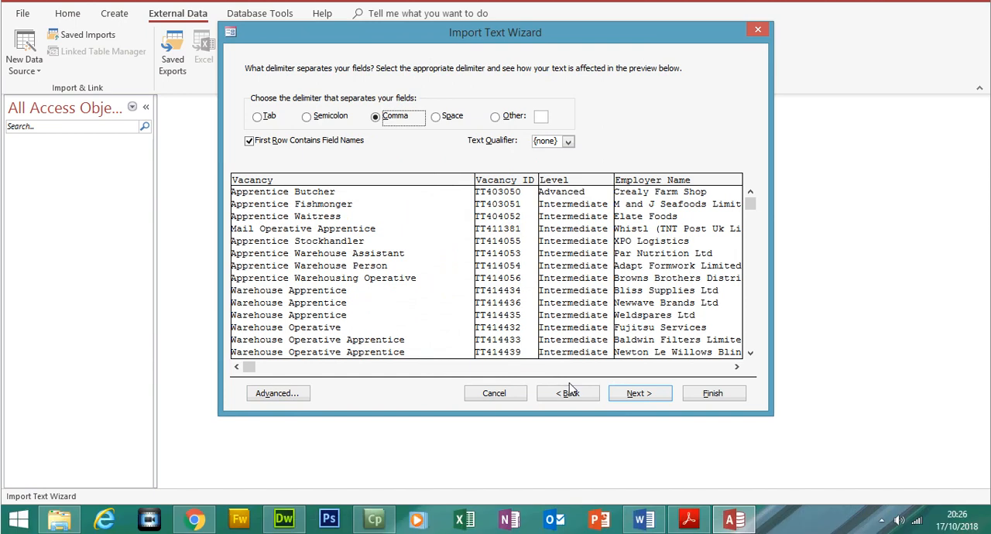
left_click(638, 394)
left_click(639, 397)
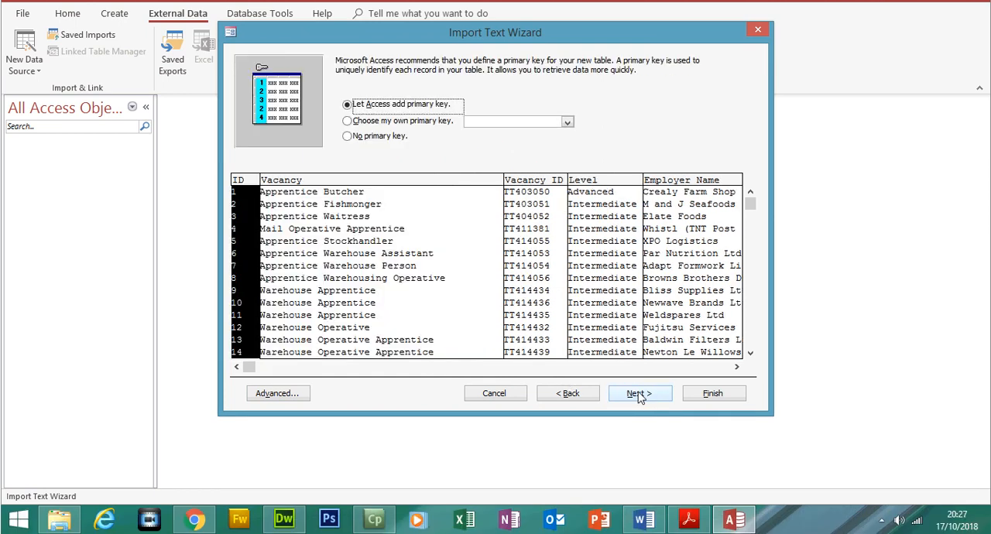
left_click(697, 527)
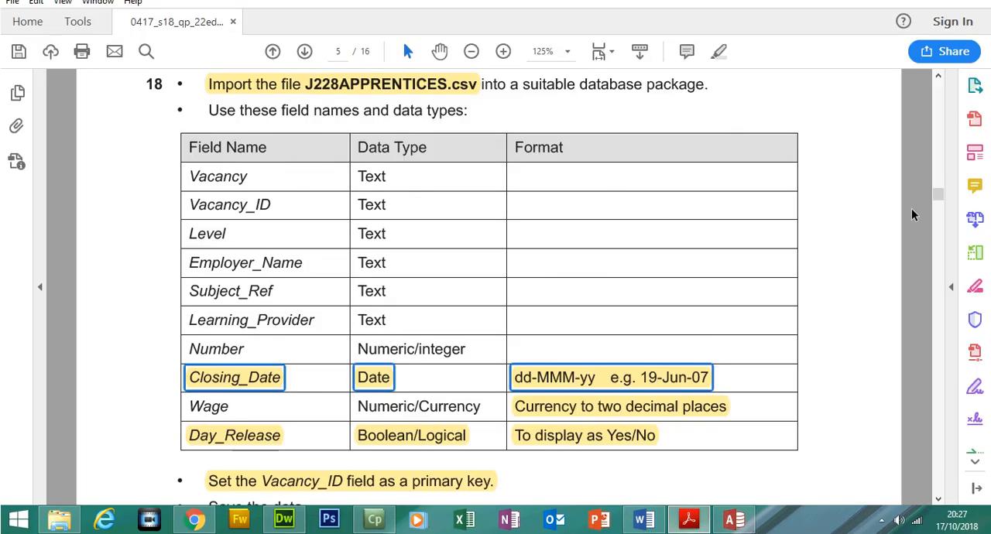
- Check the primary key requirement in the exam paper PDF and choose Vacancy_ID as the primary key in the Access import wizard
scroll(937, 223, "down", 4)
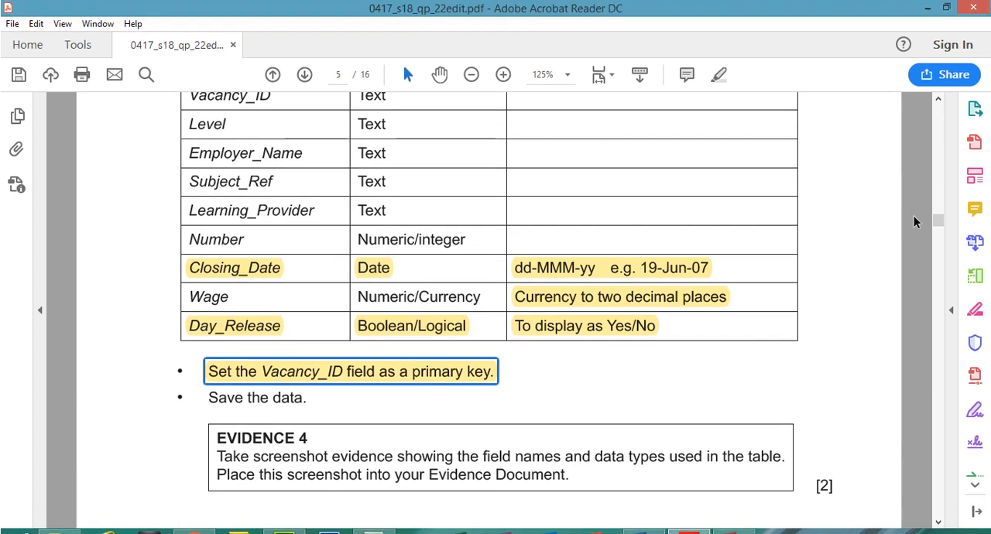
scroll(937, 223, "up", 2)
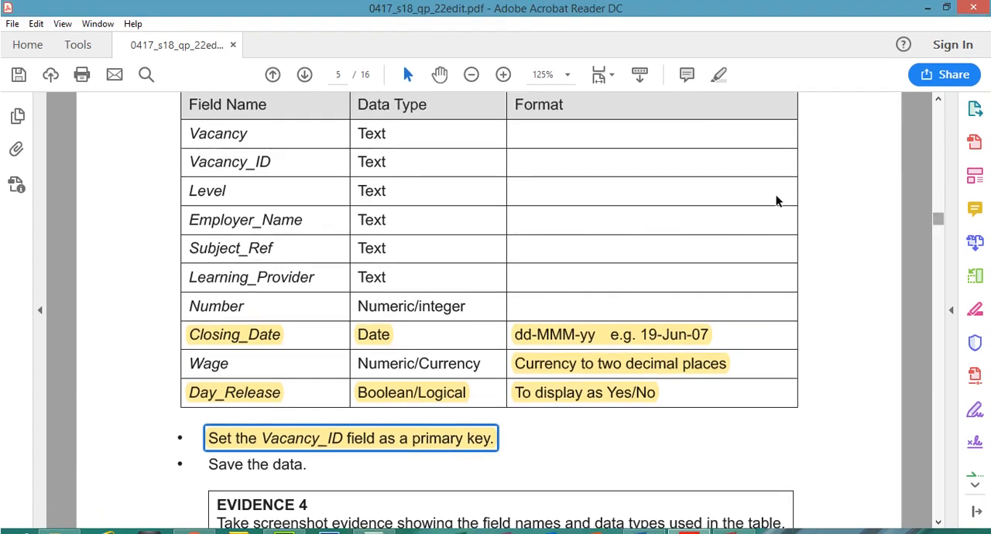
left_click_drag(188, 132, 249, 135)
left_click_drag(190, 161, 277, 163)
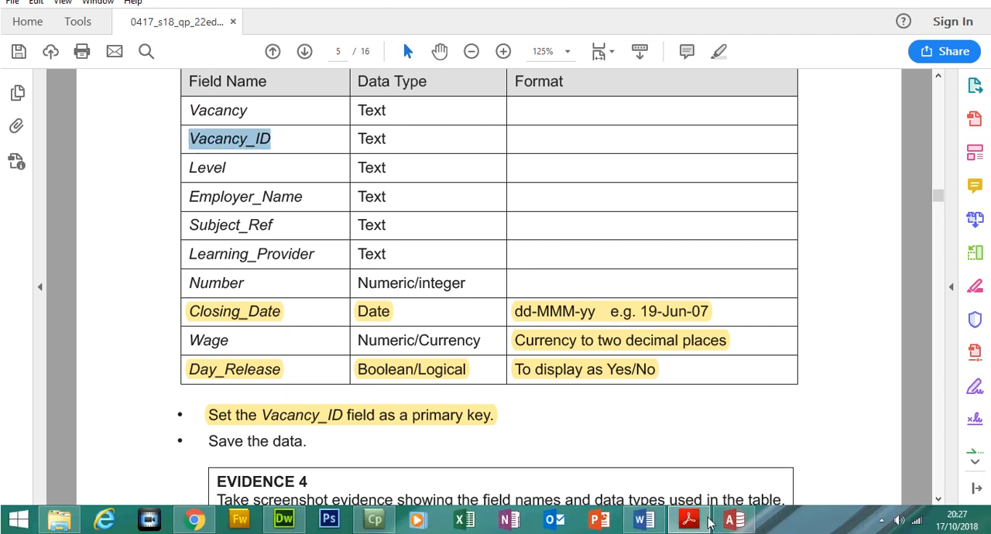
left_click(734, 519)
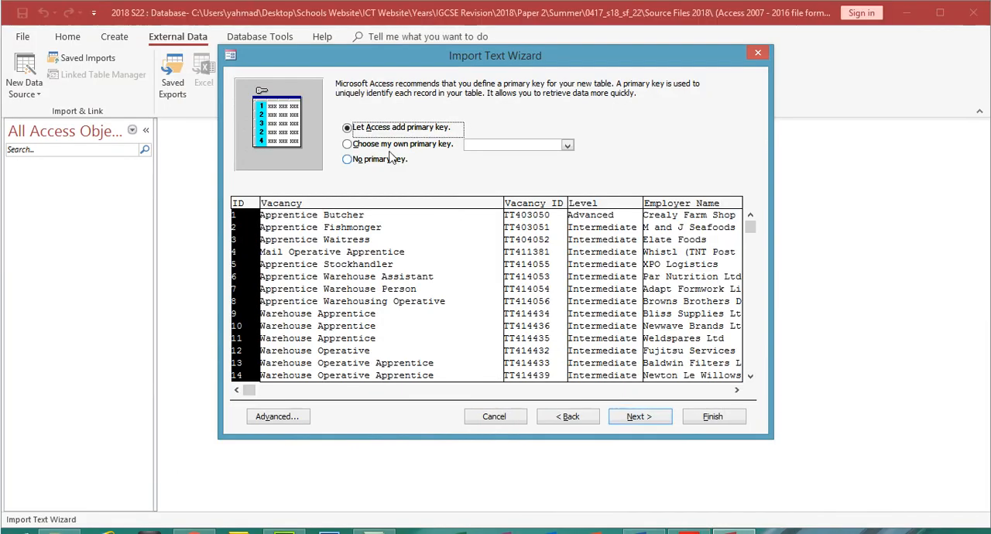
left_click(391, 147)
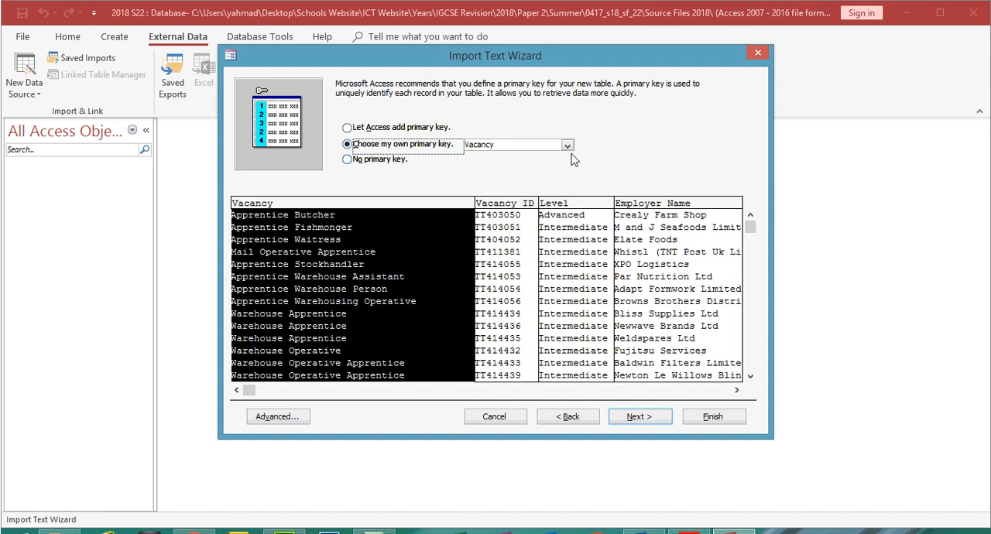
left_click(567, 145)
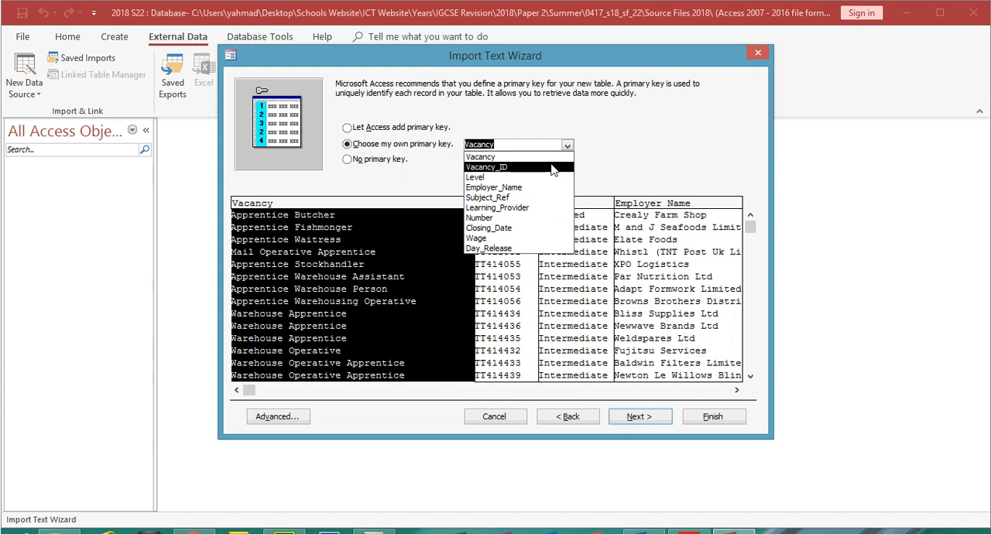
left_click(556, 169)
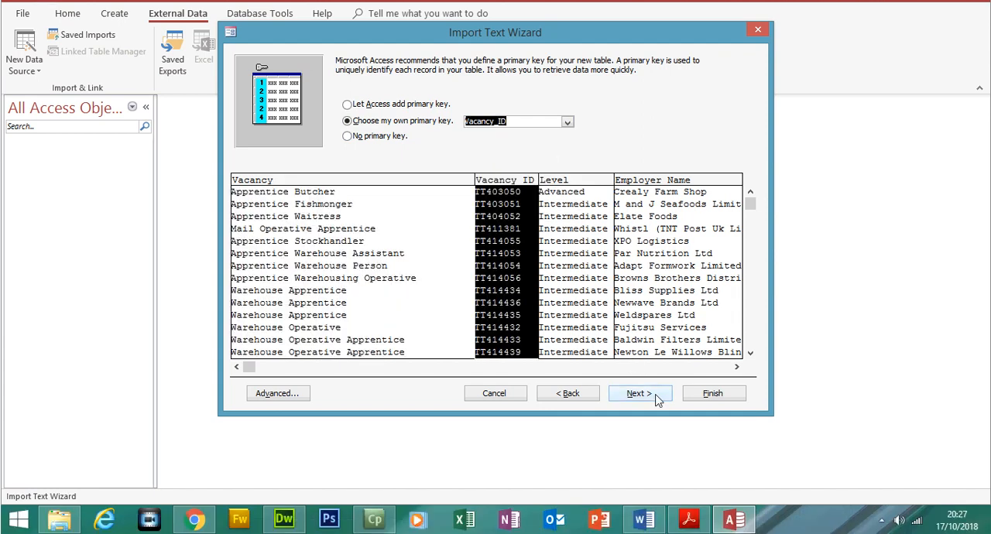
- Finish the text import and open the imported J228APPRENTICES table
left_click(655, 420)
left_click(701, 395)
left_click(713, 432)
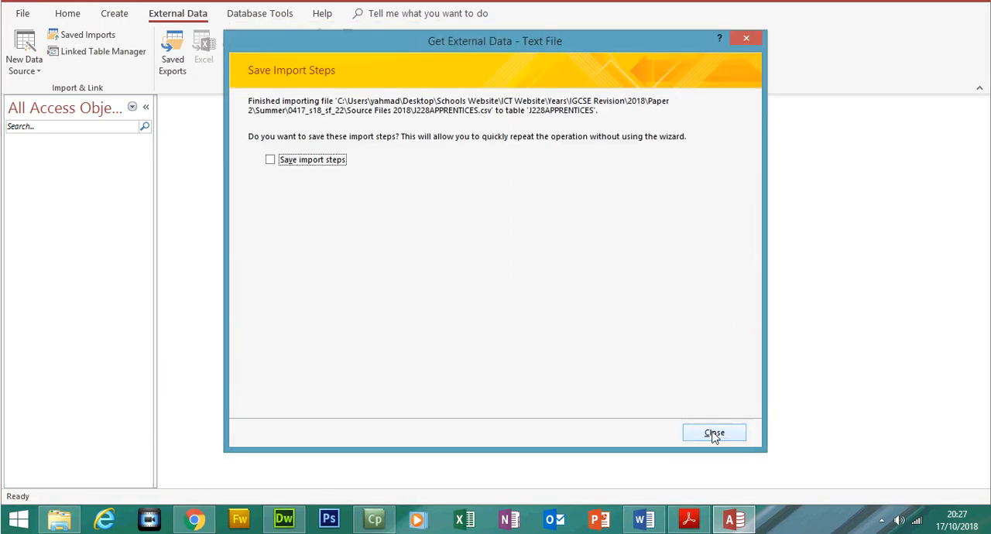
double_click(83, 185)
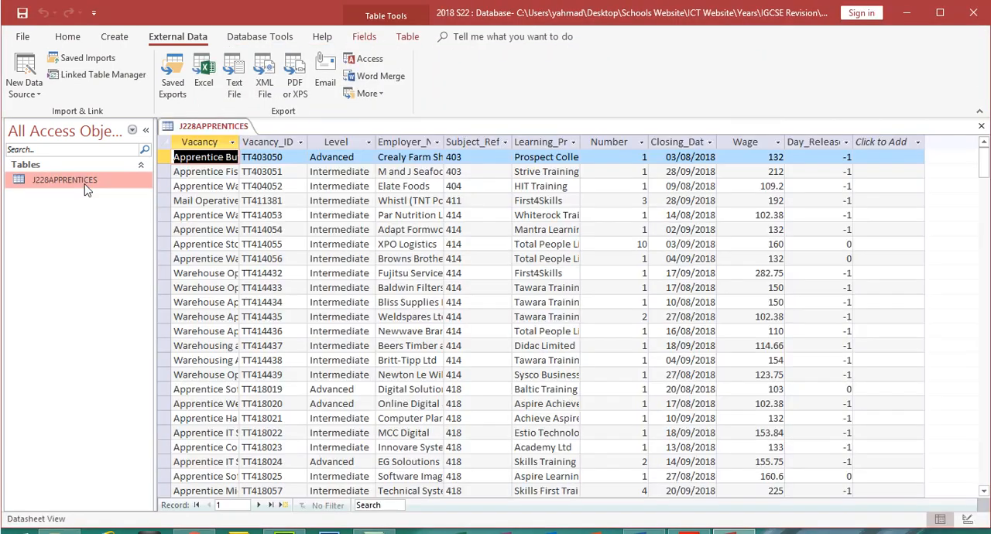
- Set the Day_Release field's format to Yes/No in the table's Design view
left_click(819, 147)
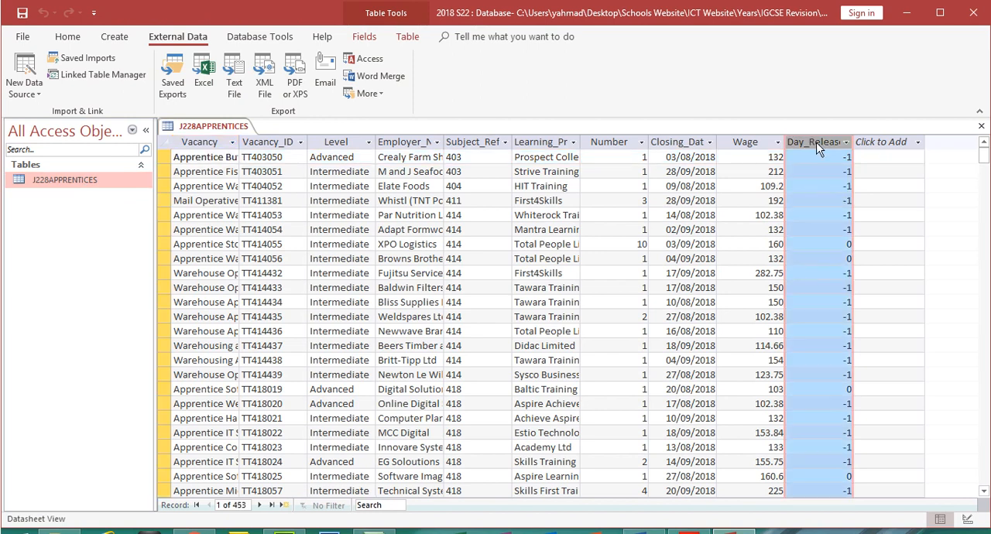
left_click(70, 35)
left_click(26, 67)
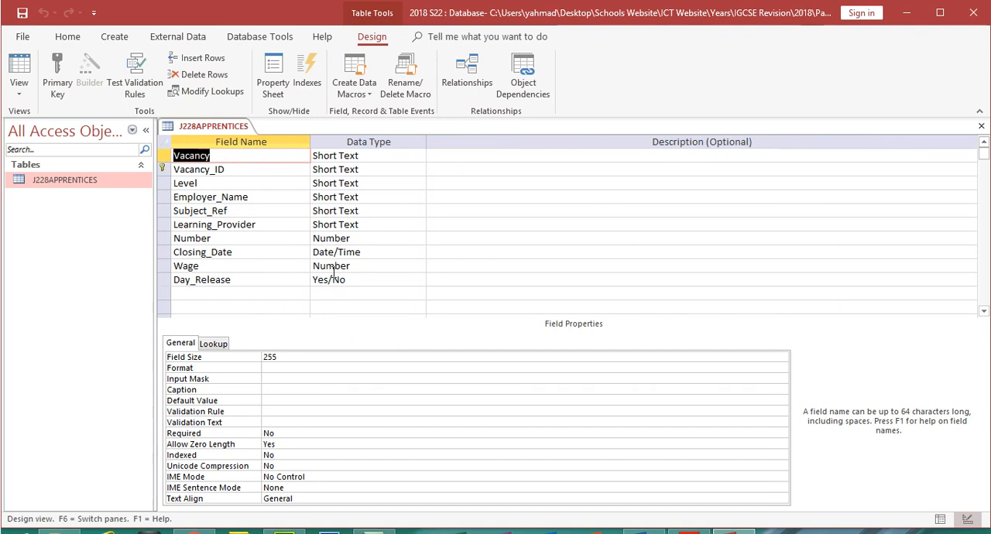
left_click(331, 279)
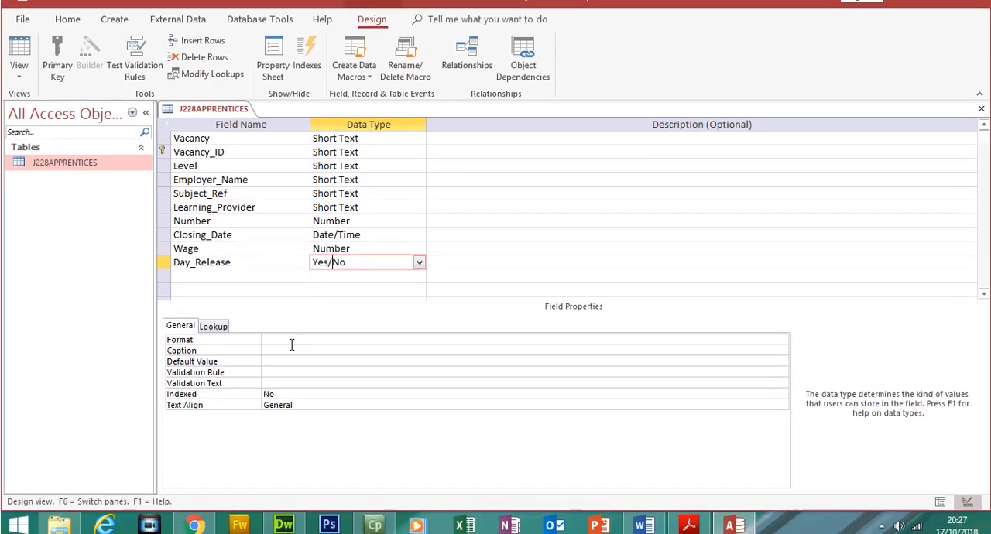
left_click(288, 339)
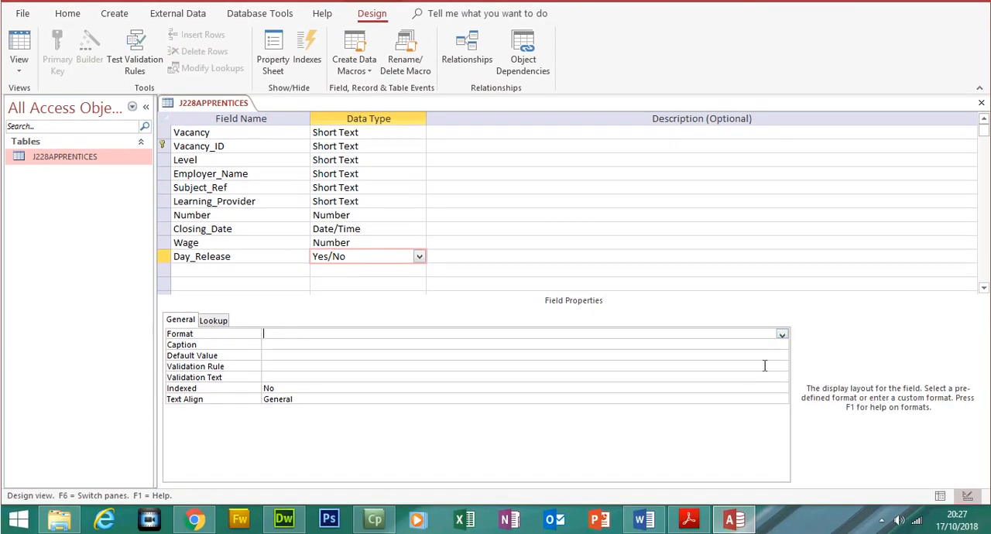
left_click(782, 336)
left_click(755, 350)
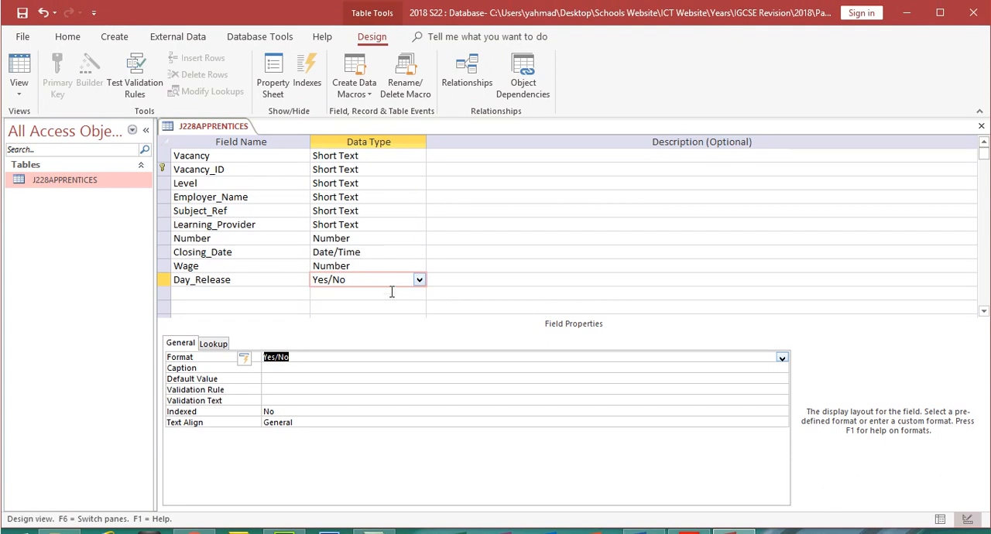
- Look up the Wage format in the exam paper PDF and set the Wage field's format to Currency in Access
left_click(693, 524)
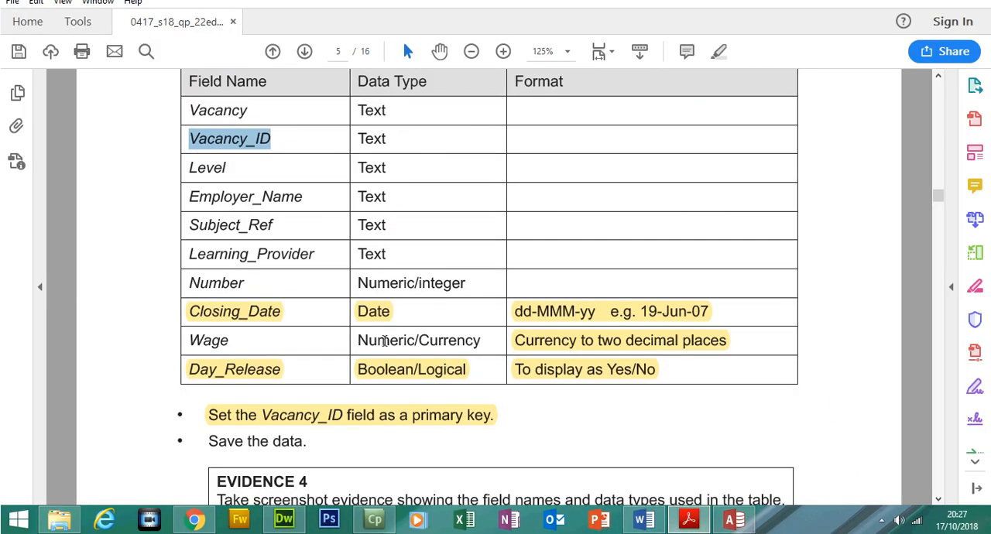
left_click(562, 341)
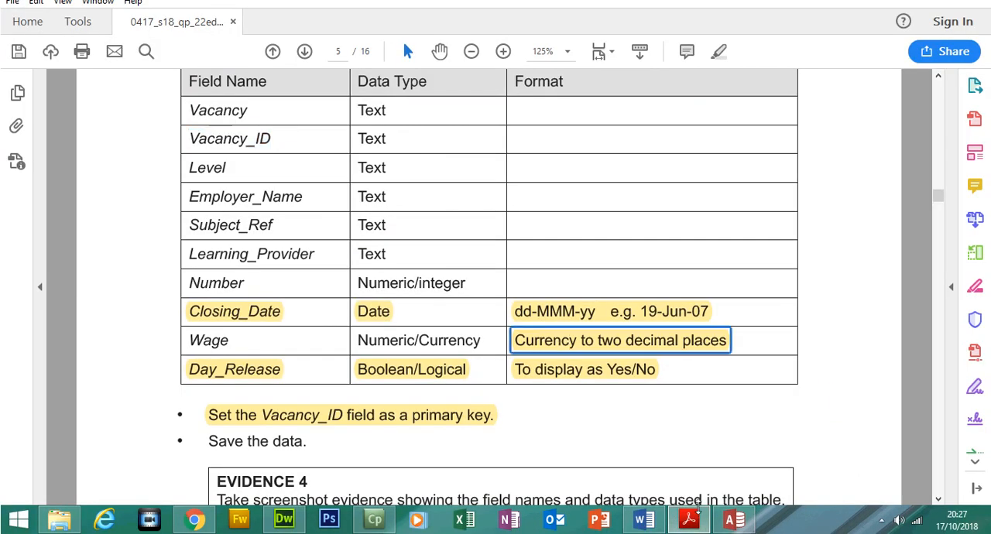
left_click(733, 519)
left_click(327, 262)
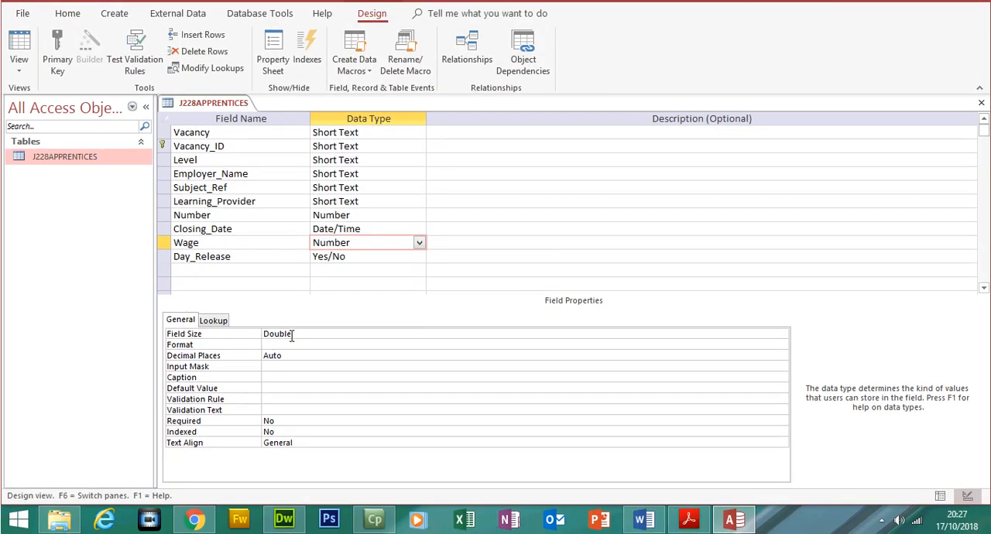
left_click(291, 344)
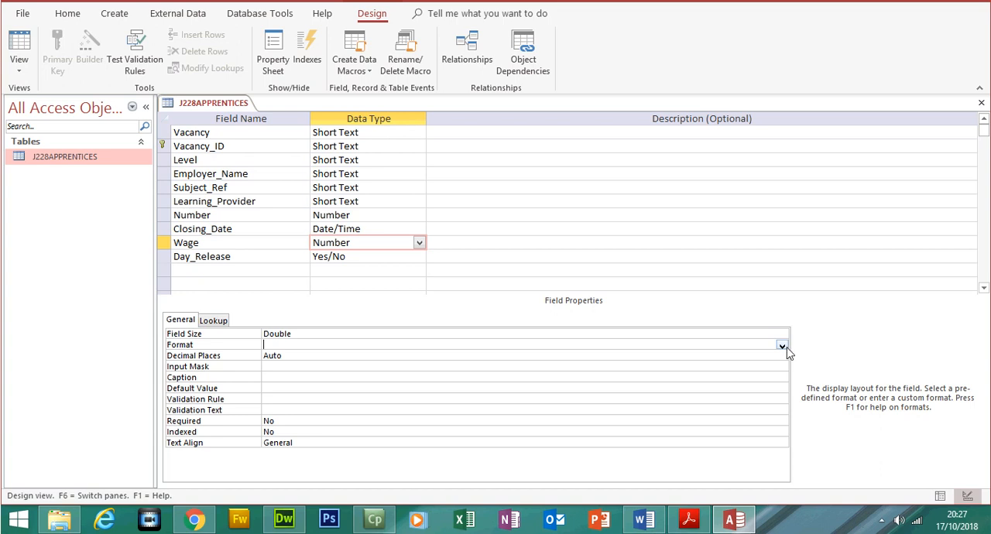
left_click(784, 348)
left_click(729, 365)
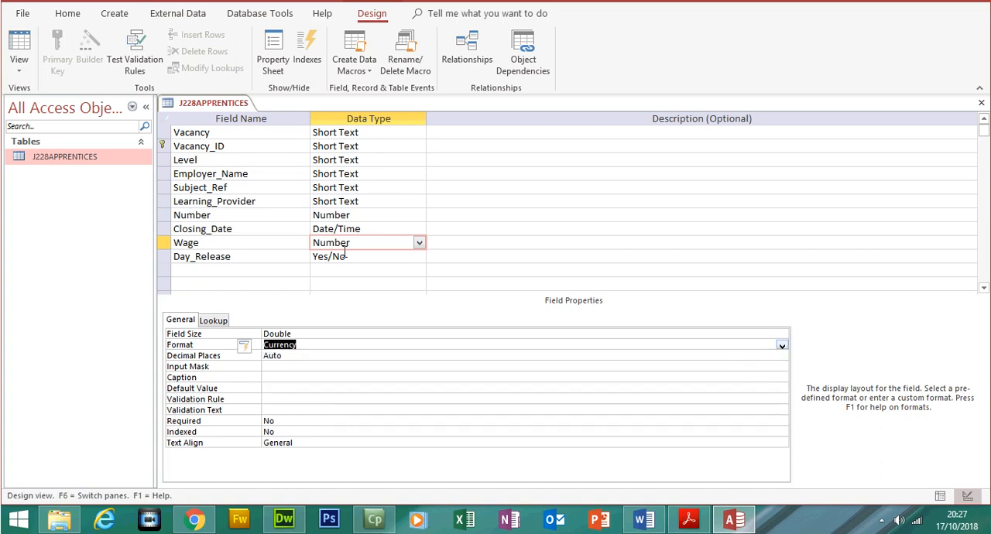
- Save the table design, inspect the Wage column in Datasheet view and close the J228APPRENTICES table
left_click(19, 48)
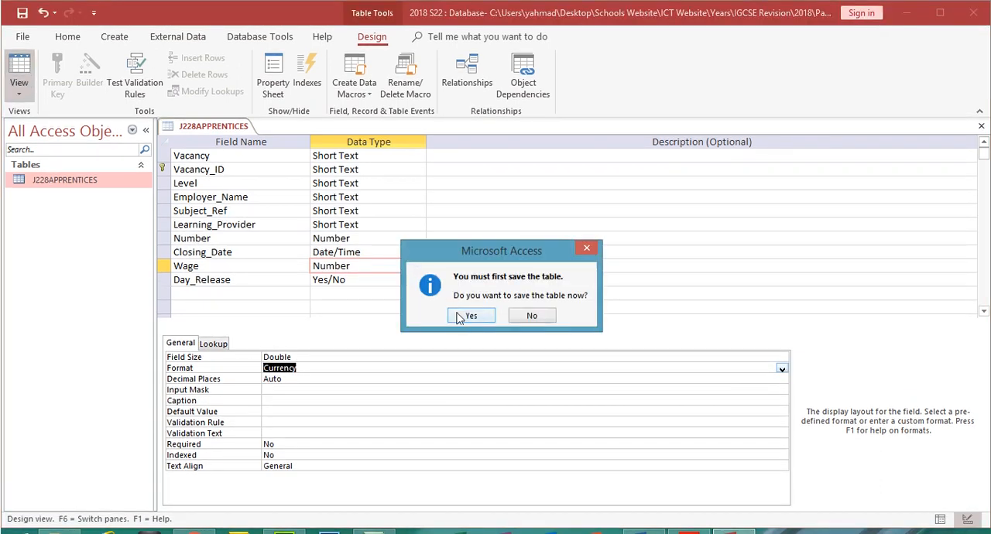
left_click(468, 316)
left_click(762, 143)
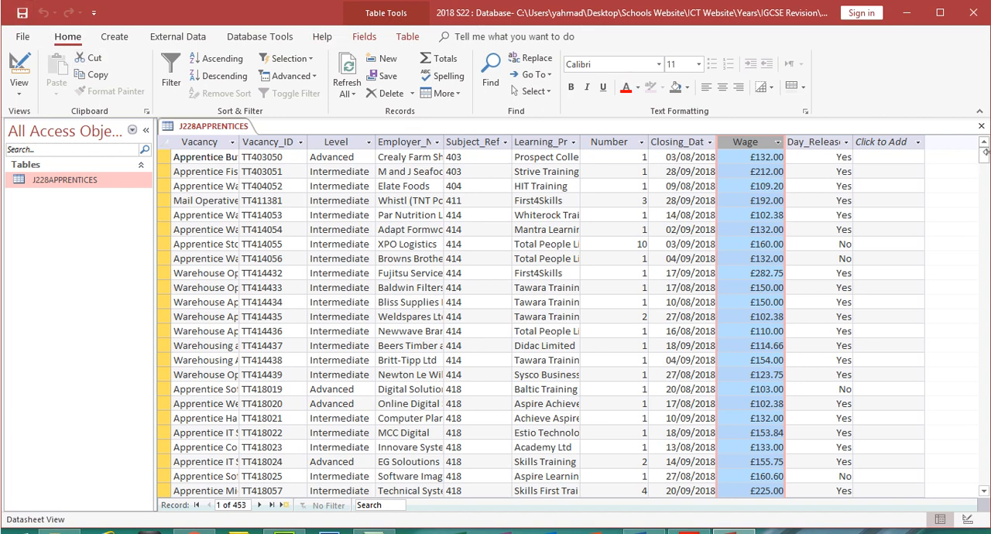
left_click(981, 126)
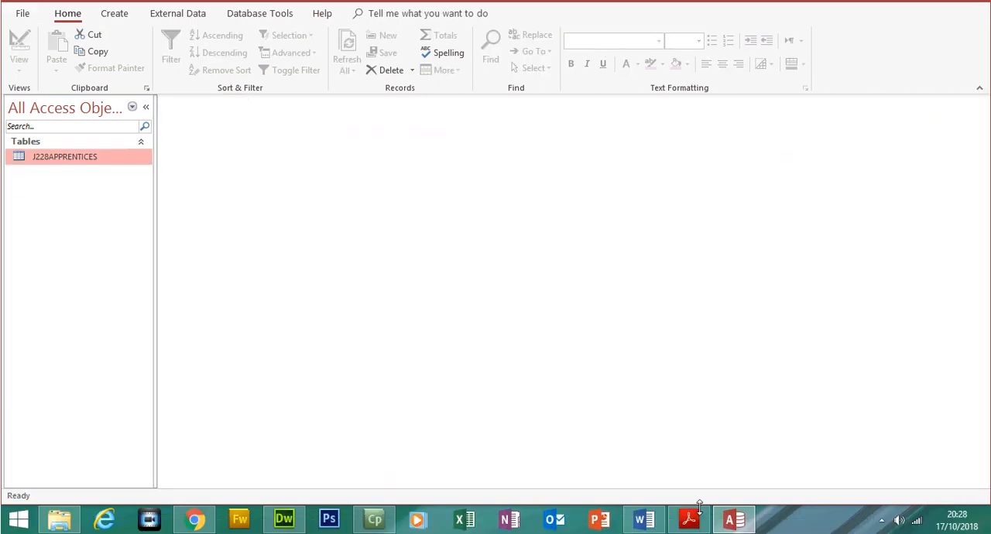
- Highlight "Save the data" and the EVIDENCE 4 instructions in the exam paper PDF
left_click(688, 519)
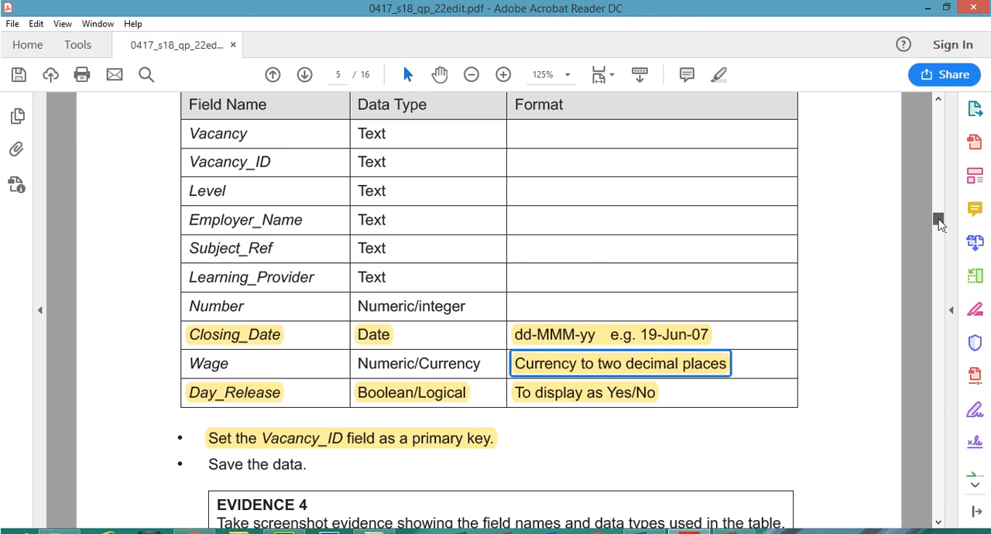
scroll(939, 223, "down", 3)
left_click_drag(209, 276, 303, 280)
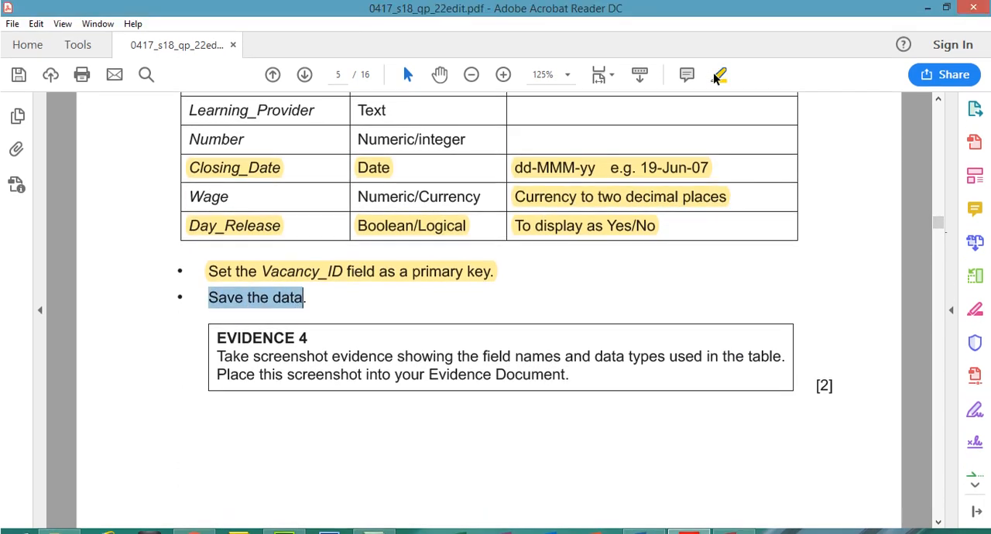
left_click(719, 74)
left_click_drag(218, 316, 585, 359)
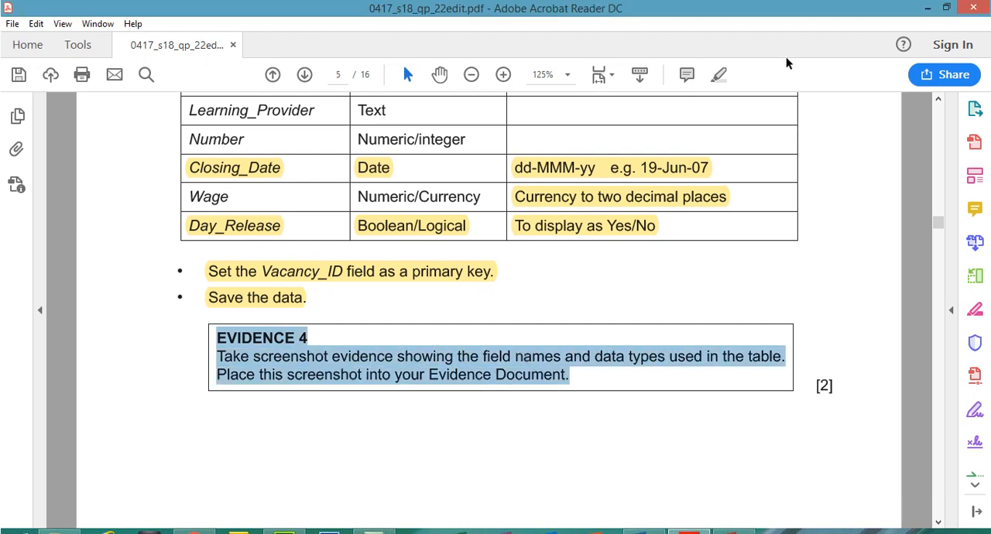
left_click(720, 74)
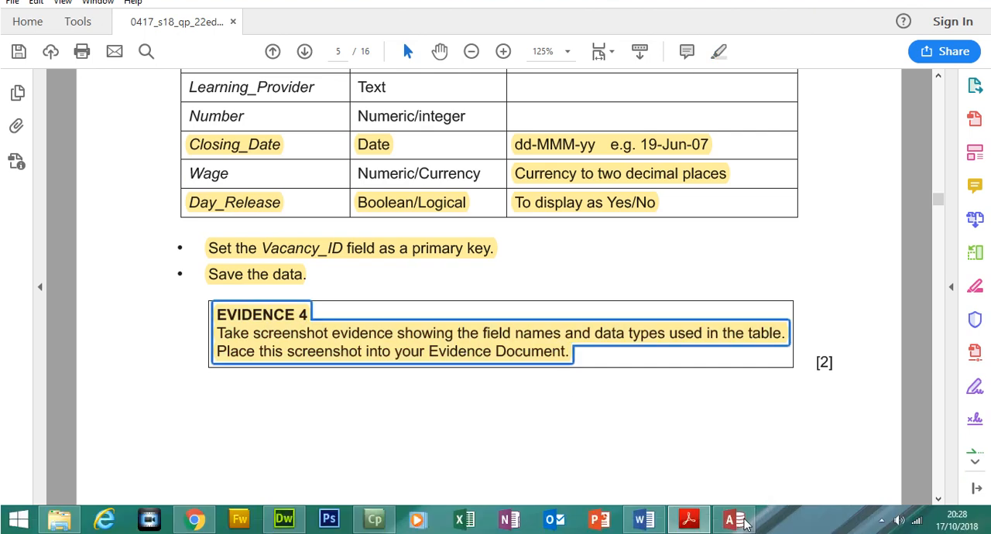
- Reopen J228APPRENTICES in Access and show its field names and data types in Design view for the evidence screenshot
left_click(734, 518)
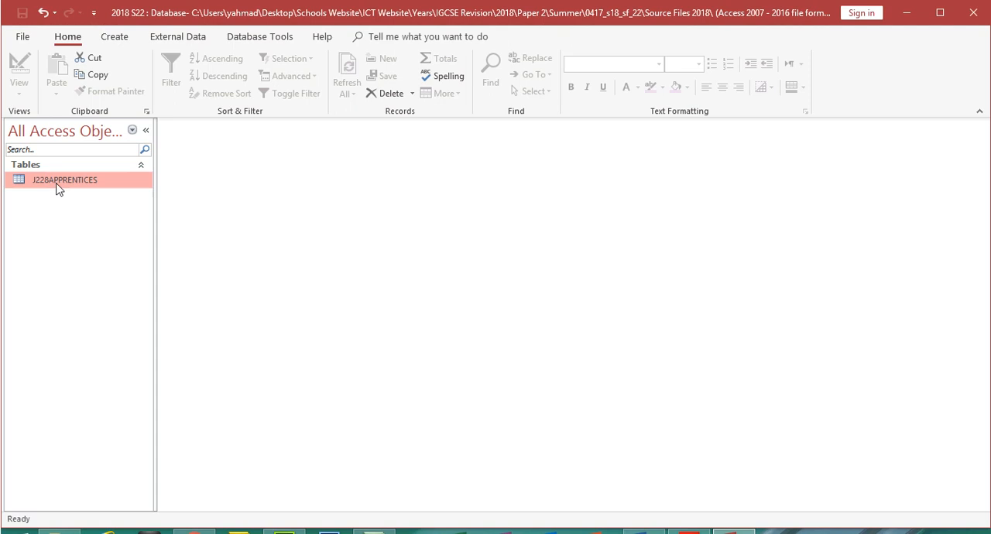
double_click(56, 184)
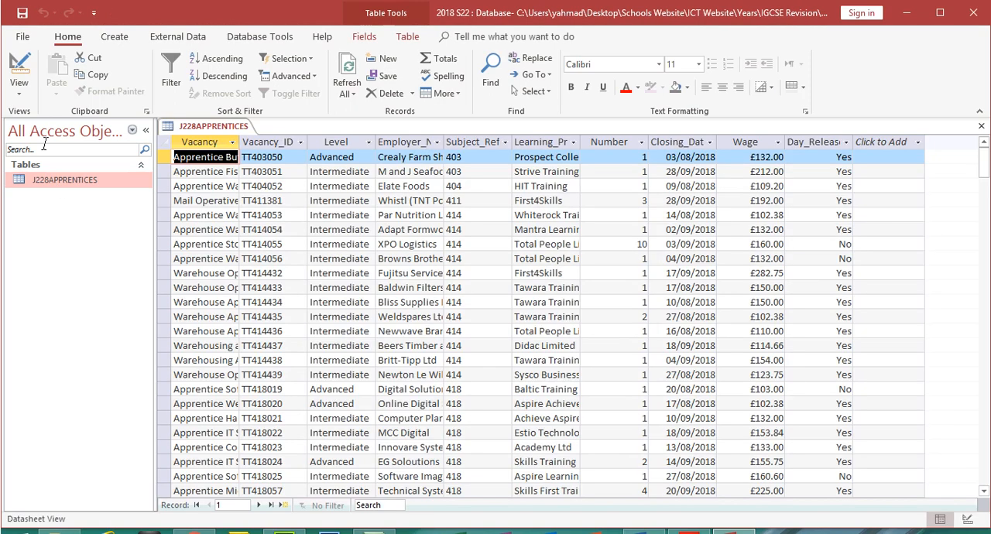
left_click(21, 71)
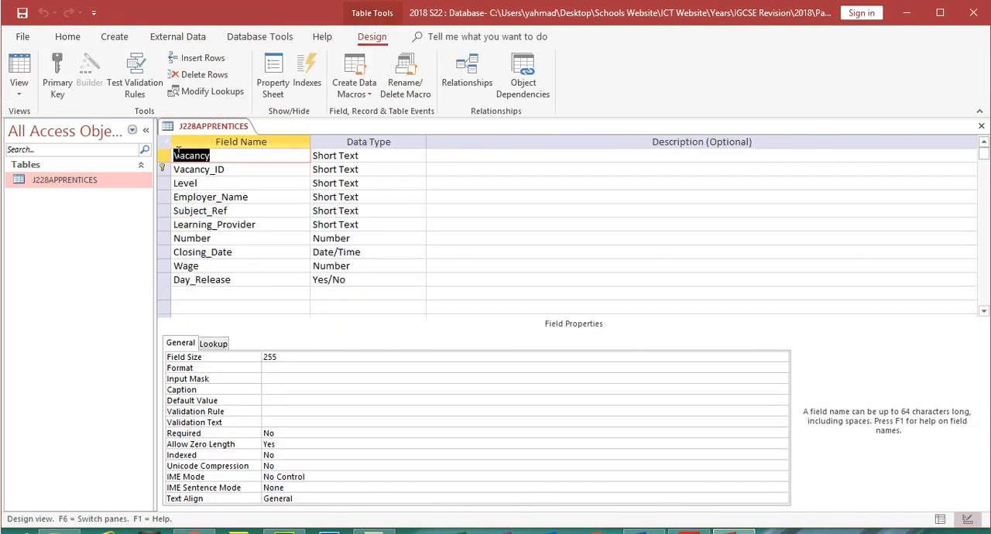
left_click(389, 281)
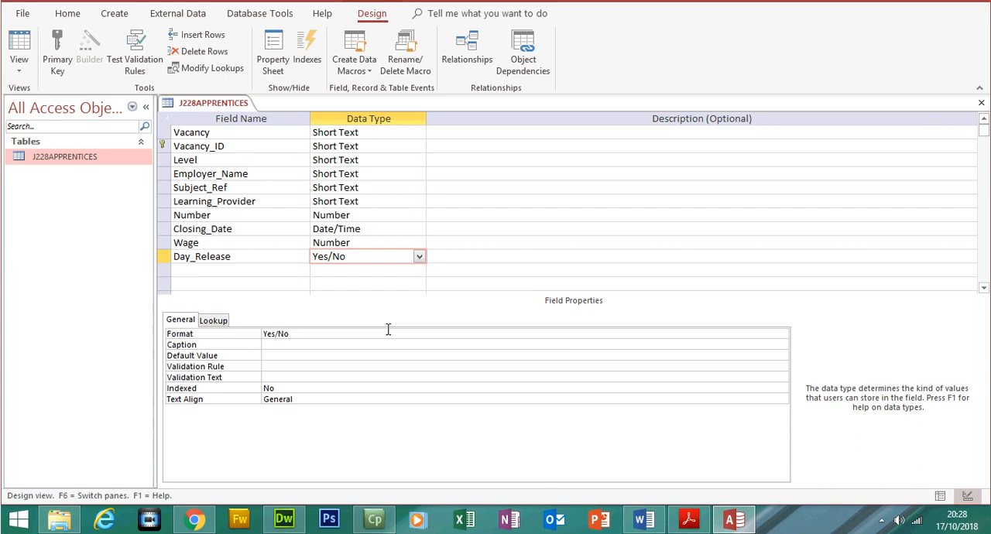
- Paste the table design screenshot under the Step 18 – EVIDENCE 4 heading in the Word evidence document and select the picture
left_click(644, 519)
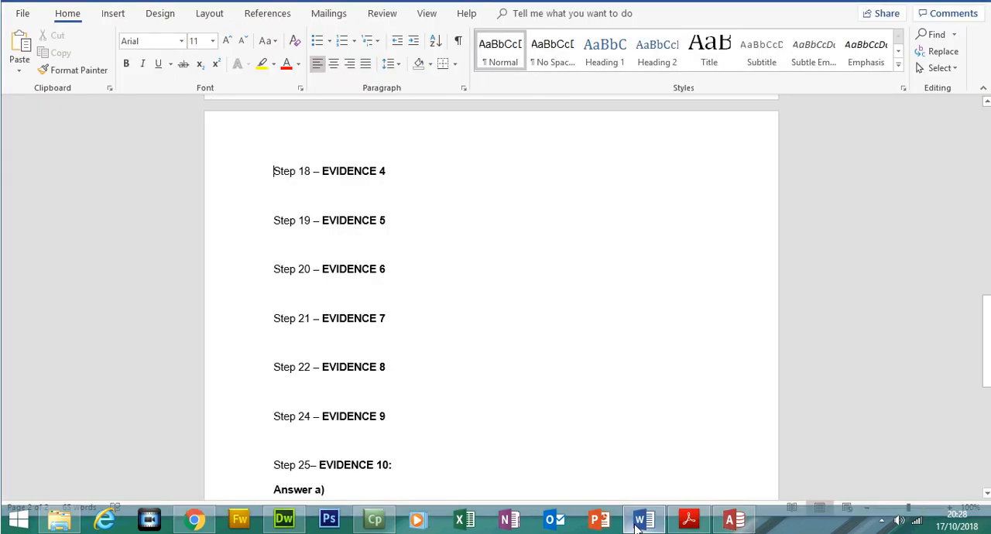
left_click(345, 219)
key("ctrl+v")
left_click(409, 299)
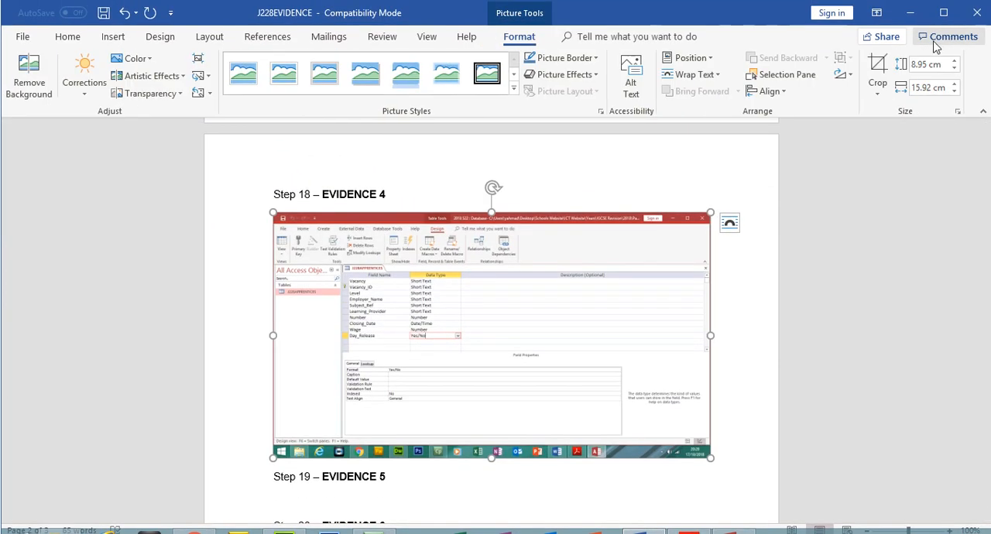
- Crop the pasted screenshot to the field names and data types, about 4.3 cm high by 4.8 cm wide
left_click(876, 78)
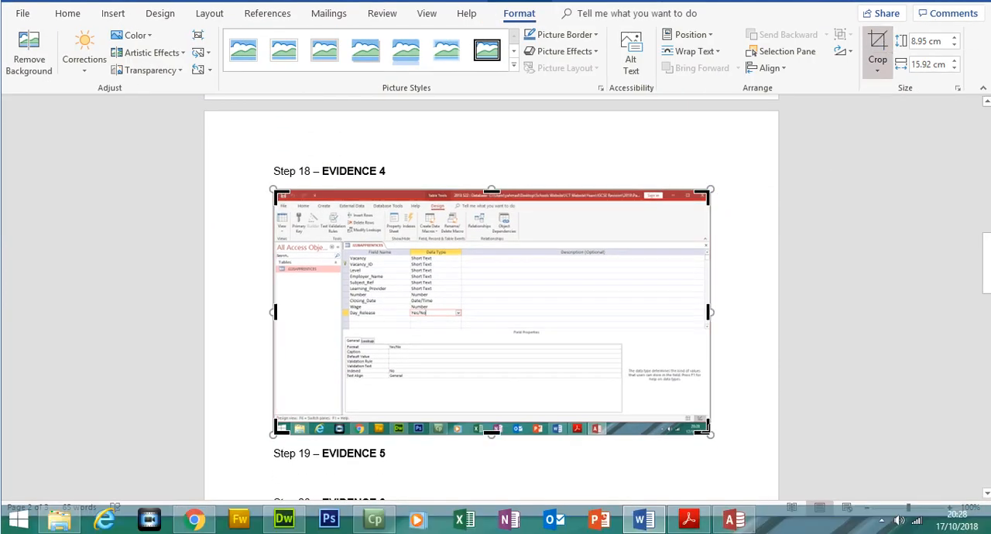
left_click_drag(706, 430, 467, 354)
left_click_drag(281, 220, 346, 268)
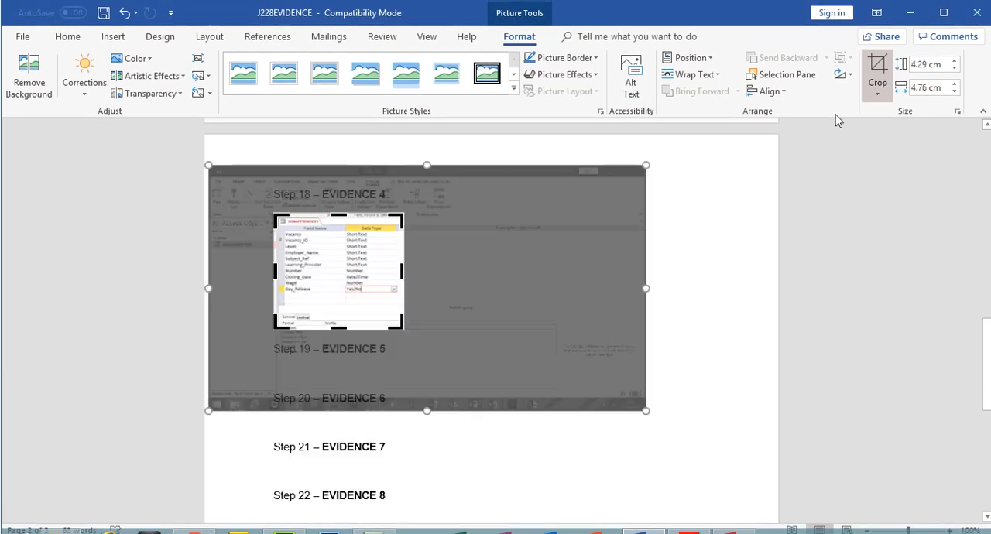
left_click(878, 73)
- Enlarge the cropped screenshot to about 14.4 cm high by 16 cm wide and save the evidence document
left_click_drag(410, 338, 712, 463)
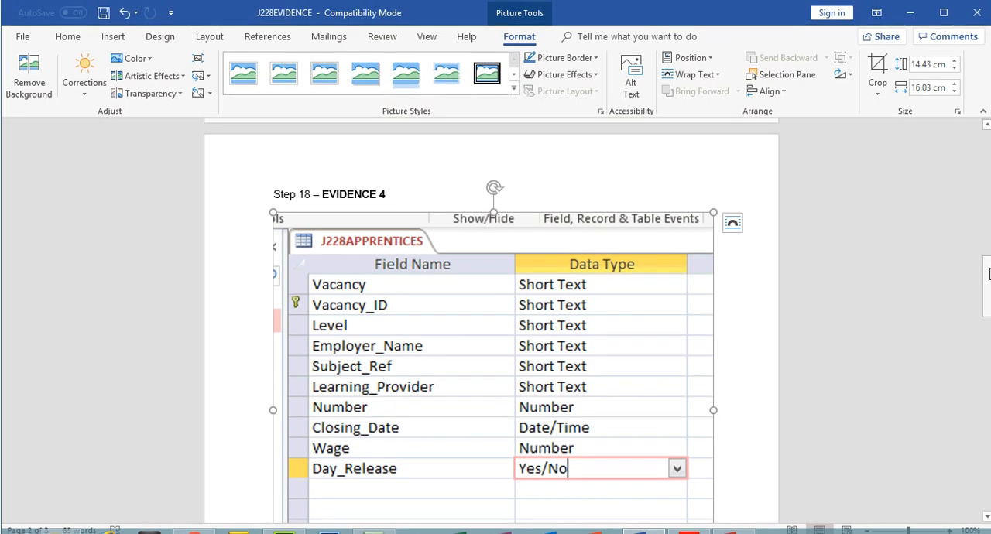
scroll(988, 281, "down", 1)
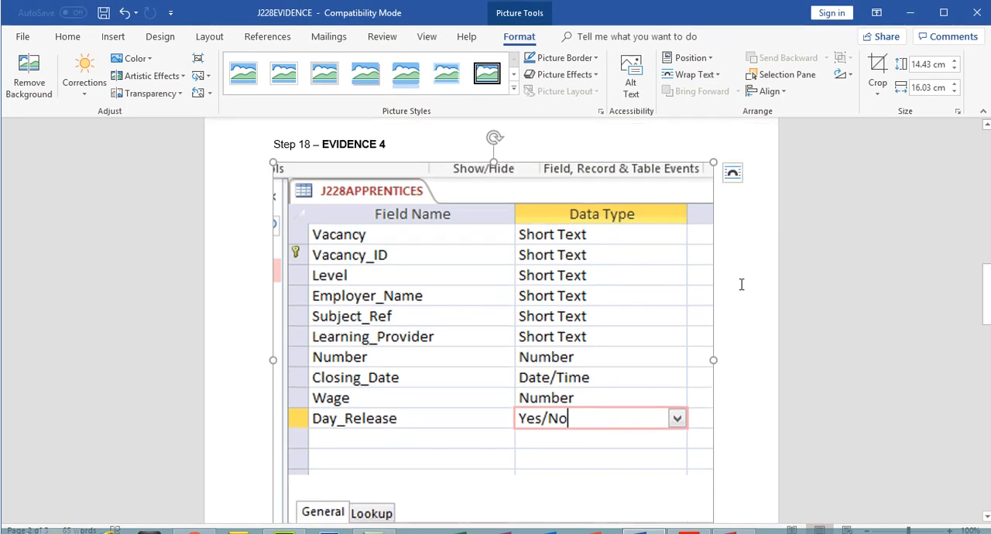
left_click(102, 13)
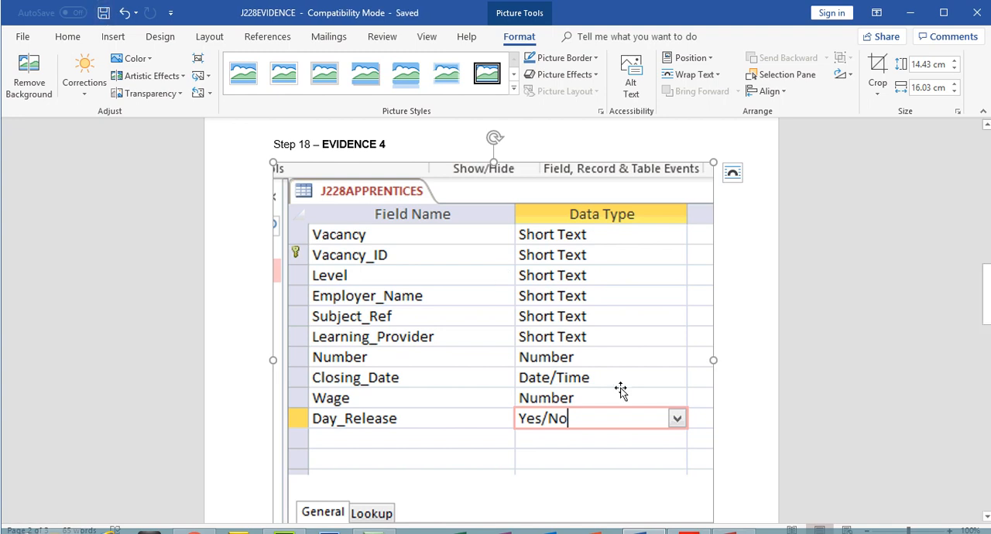
- Close the J228APPRENTICES table design in Access and go to step 19 of the exam paper PDF
left_click(734, 532)
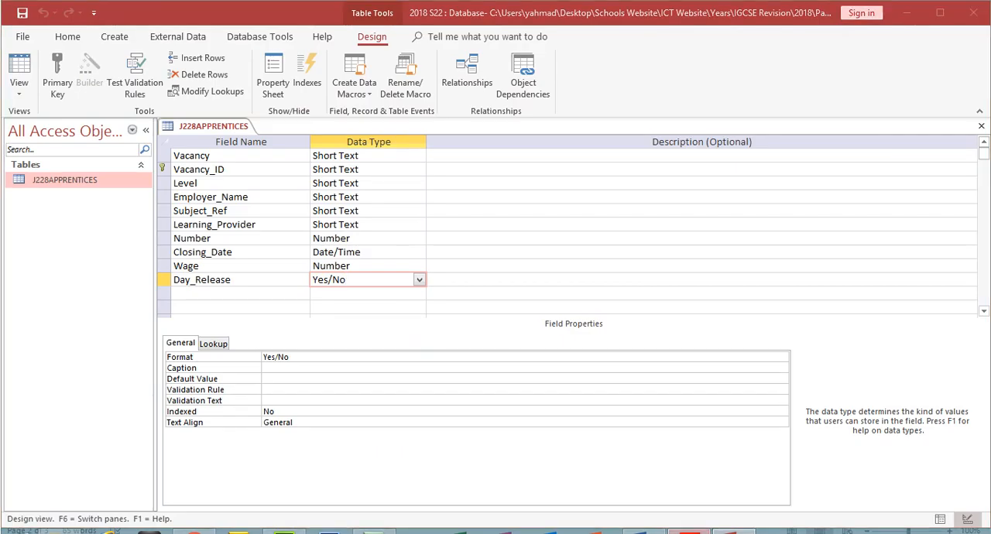
left_click(689, 532)
left_click(733, 532)
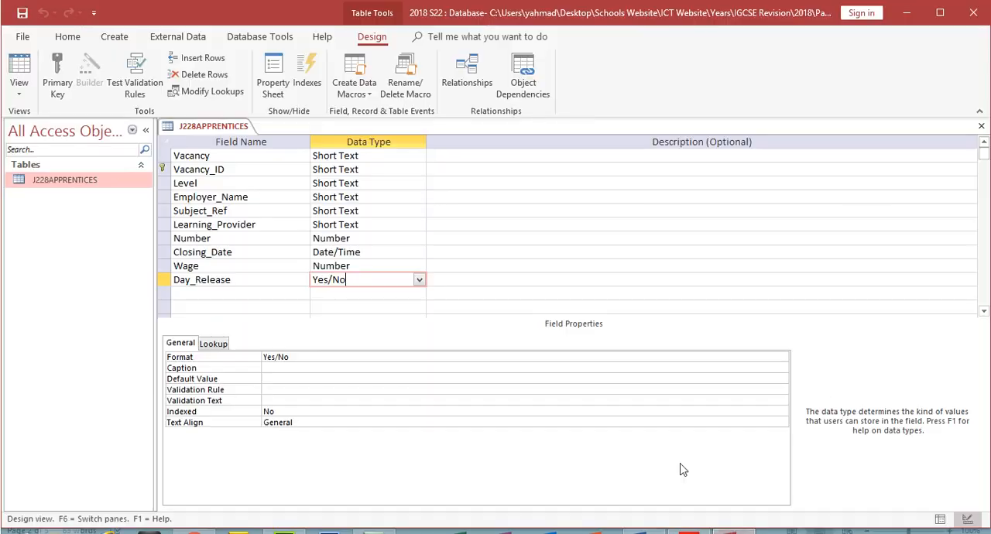
left_click(981, 125)
left_click(689, 532)
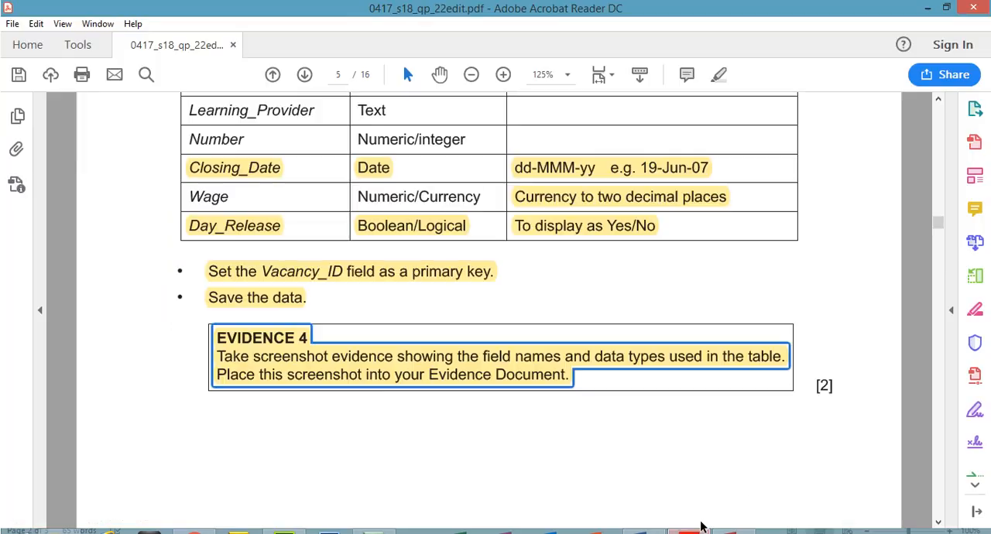
left_click_drag(938, 226, 938, 246)
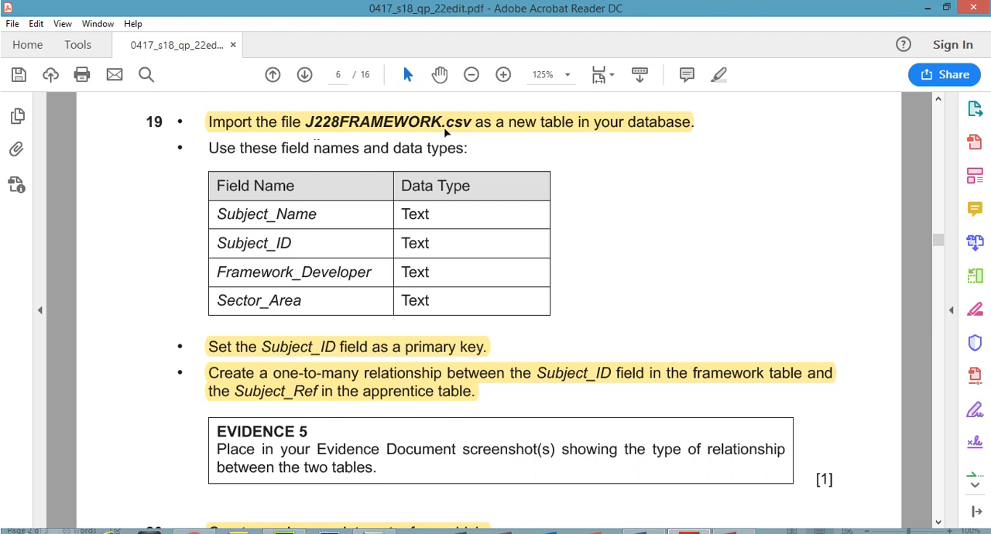
- In Access, start a text file import and choose J228FRAMEWORK from the Source Files 2018 folder, as named in step 19
left_click(732, 532)
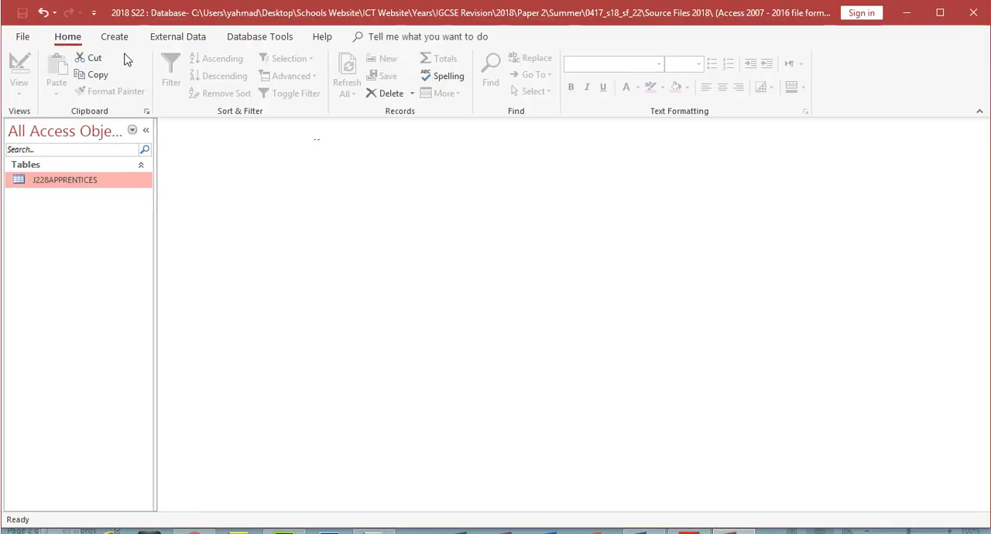
left_click(174, 39)
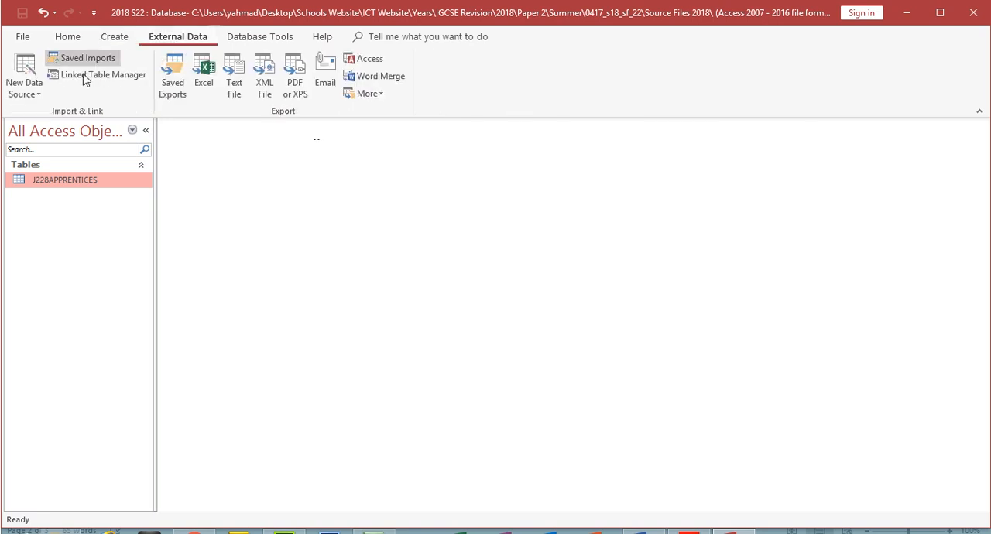
left_click(36, 99)
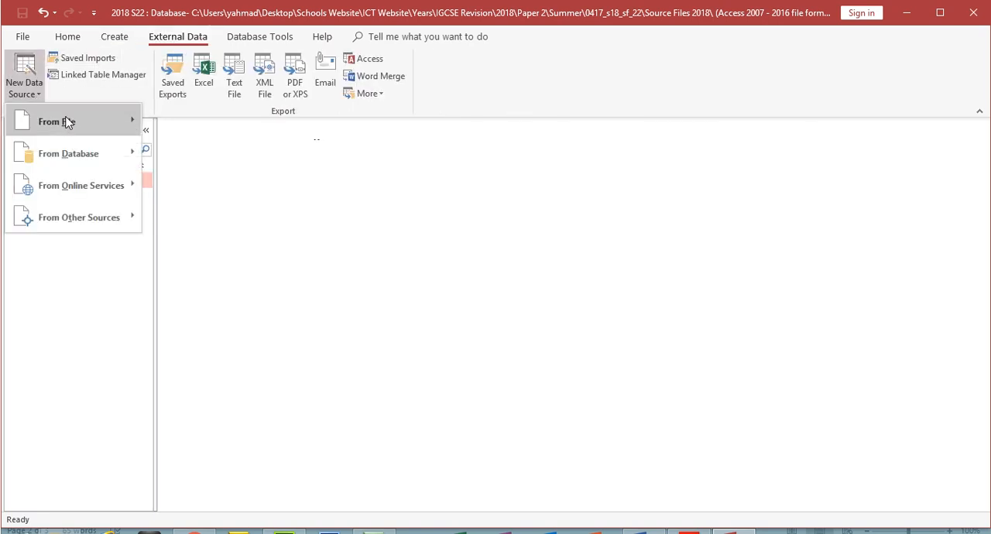
mouse_move(72, 120)
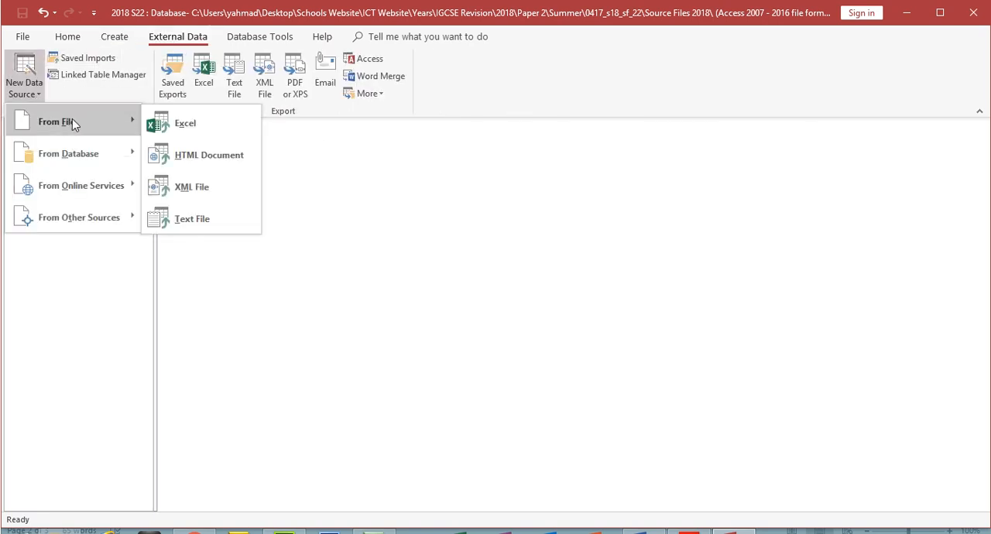
left_click(211, 225)
left_click(711, 172)
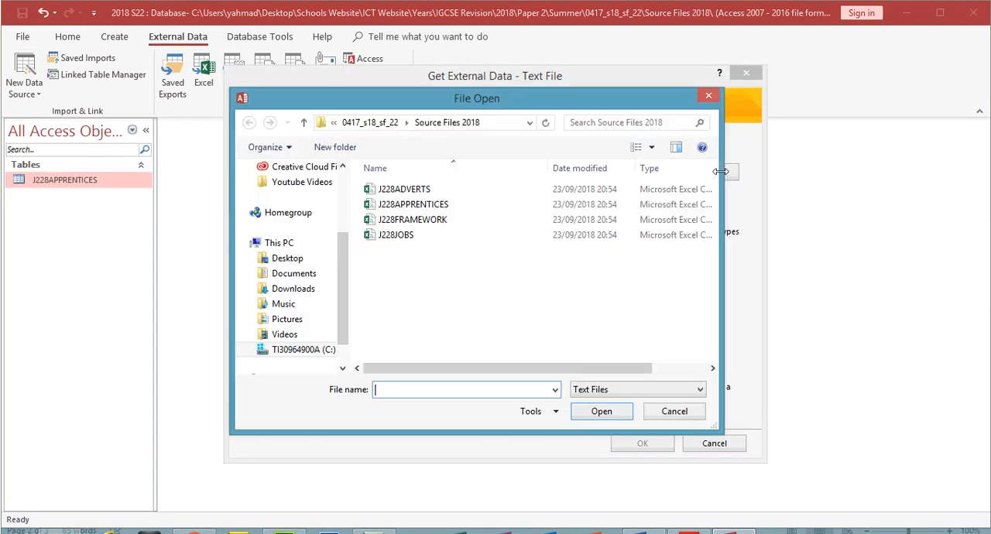
left_click(422, 220)
left_click(688, 532)
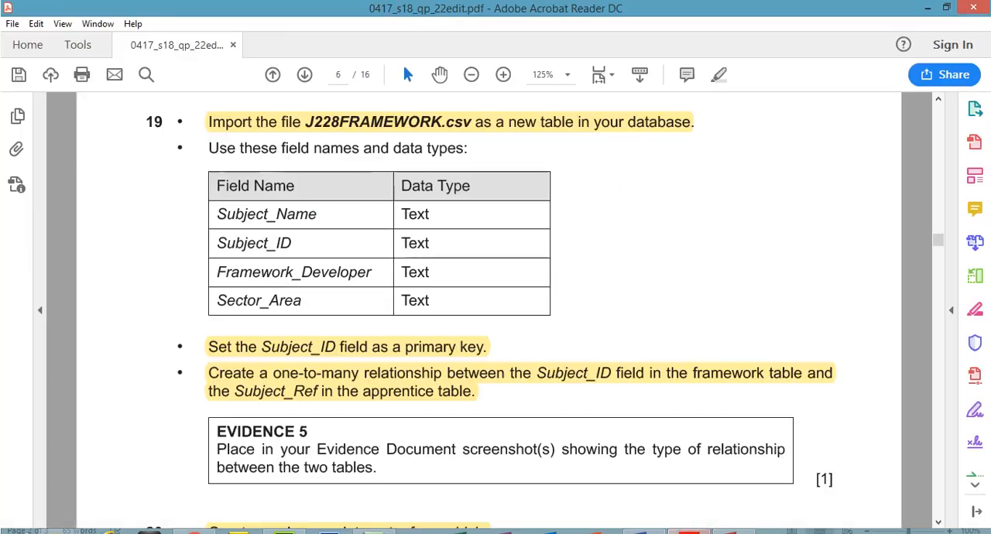
left_click(688, 532)
left_click(603, 413)
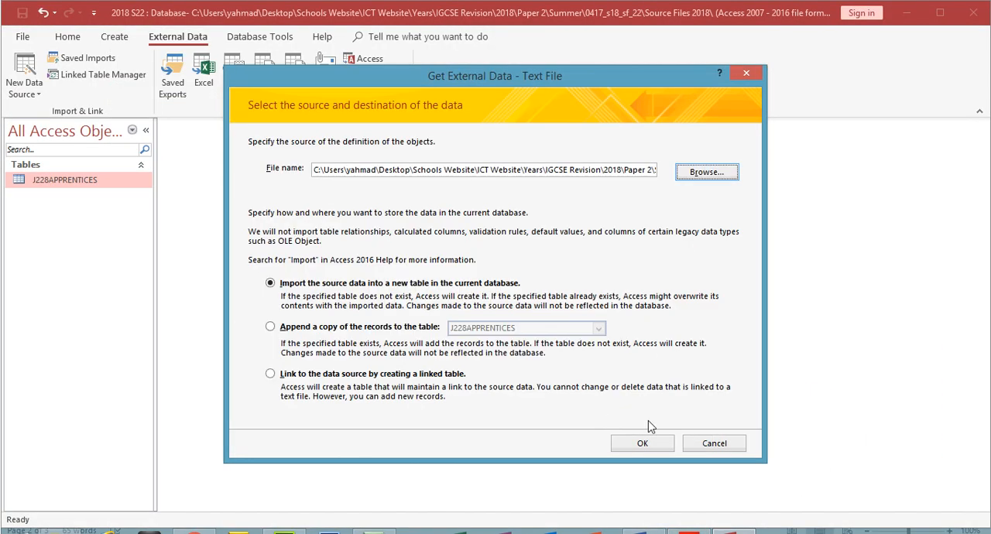
- Import the data into a new table as comma-delimited text, with the first row containing field names
left_click(648, 447)
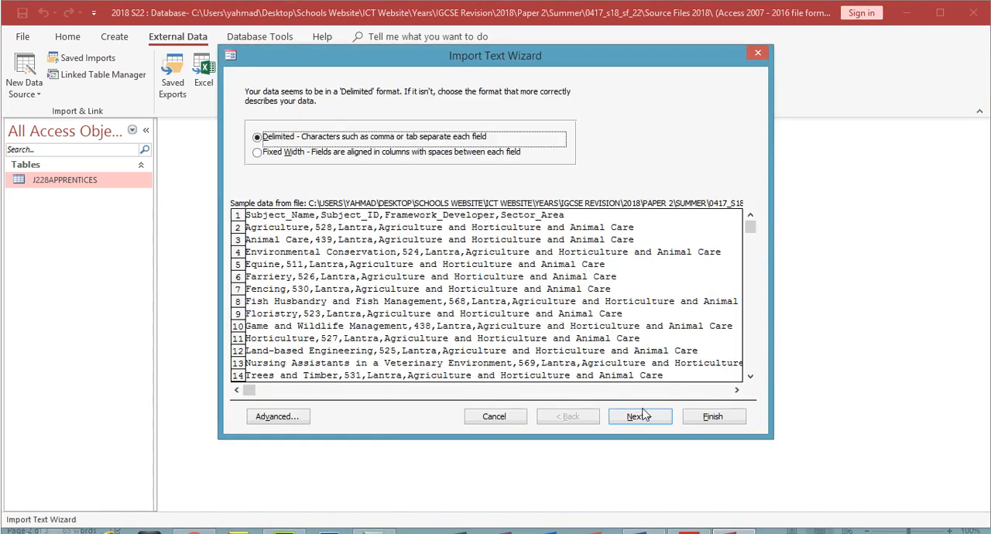
left_click(639, 416)
left_click(315, 165)
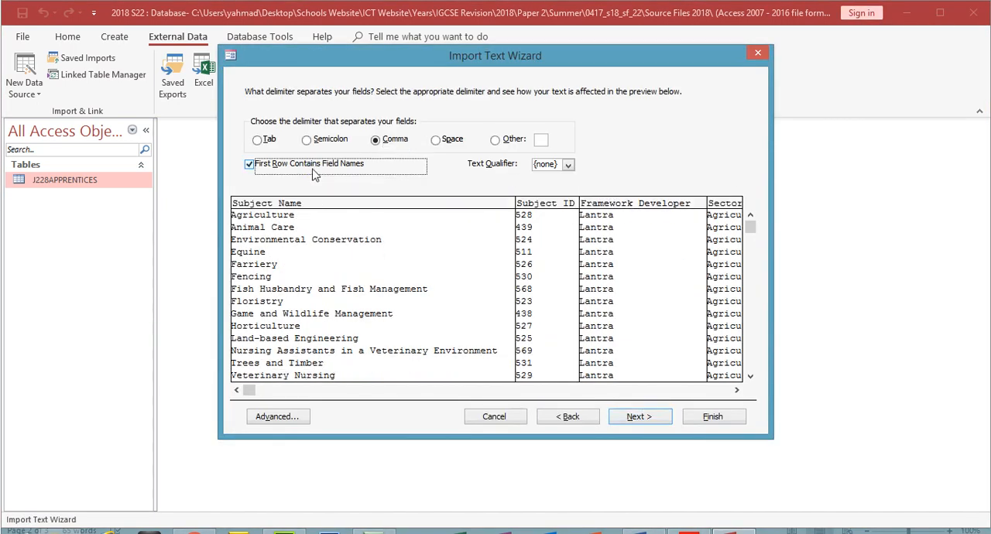
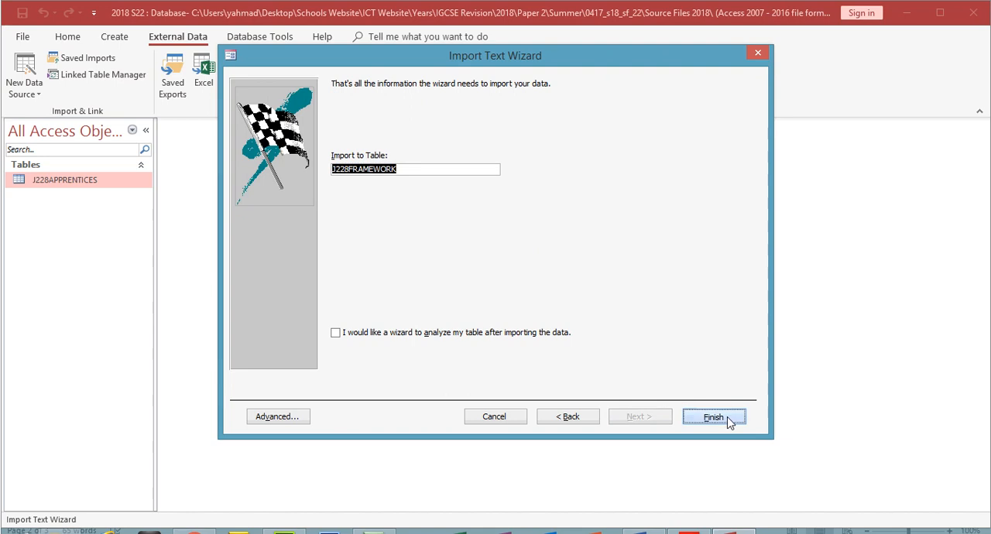
- Finish the import to the J228FRAMEWORK table, open it, and fit its truncated columns to their contents
left_click(719, 458)
double_click(90, 196)
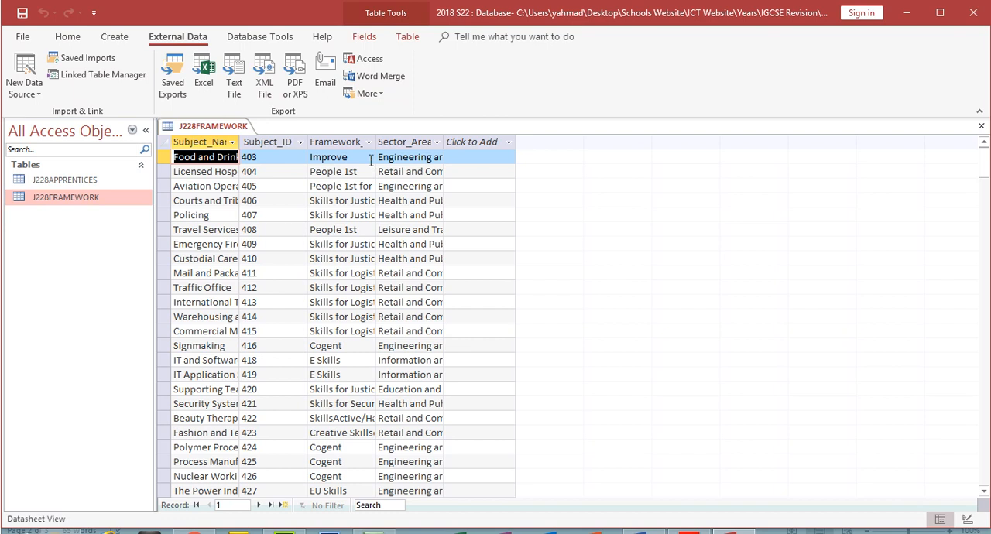
double_click(240, 142)
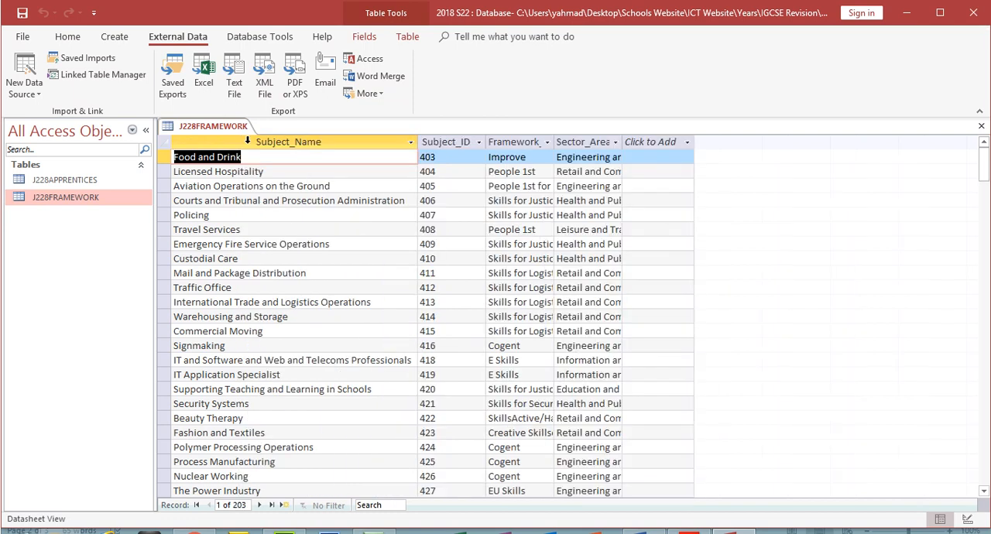
double_click(553, 141)
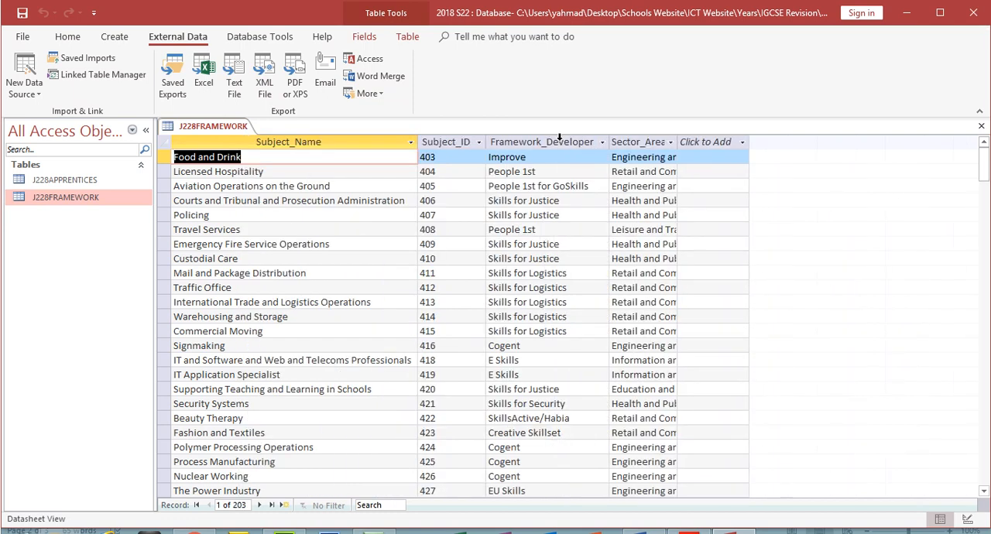
double_click(678, 142)
- Check step 19's relationship instruction in the exam paper PDF, and close the J228FRAMEWORK table in Access, saving its layout
left_click(689, 532)
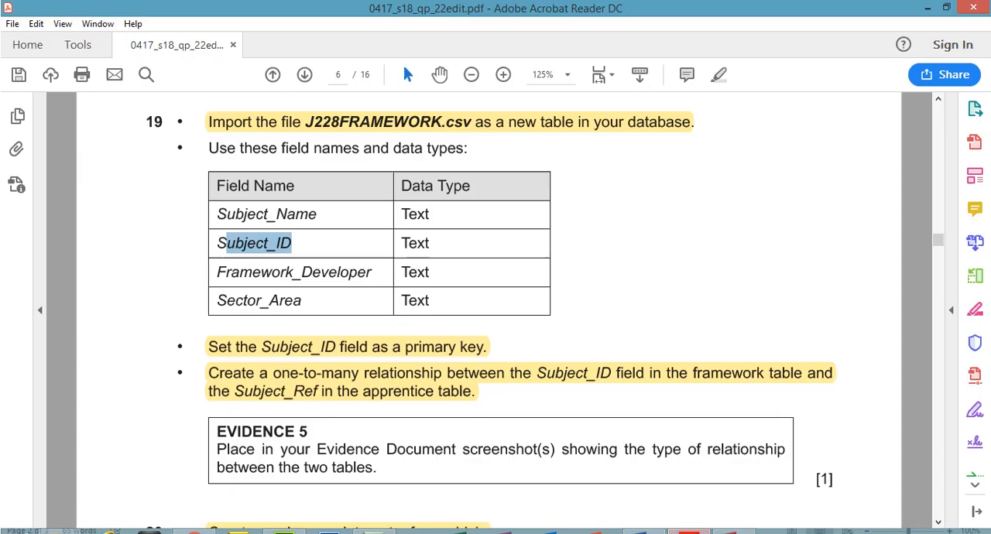
left_click(367, 392)
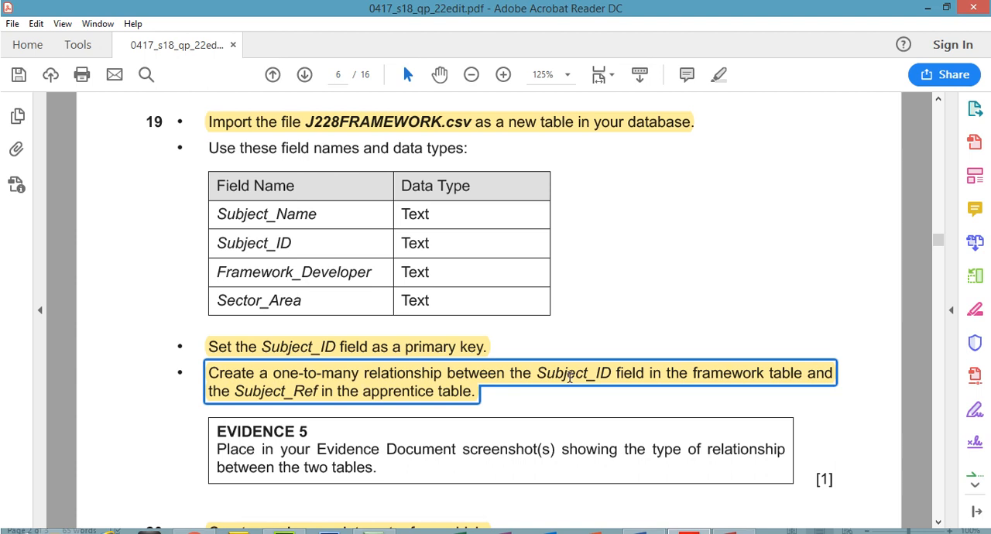
left_click(689, 532)
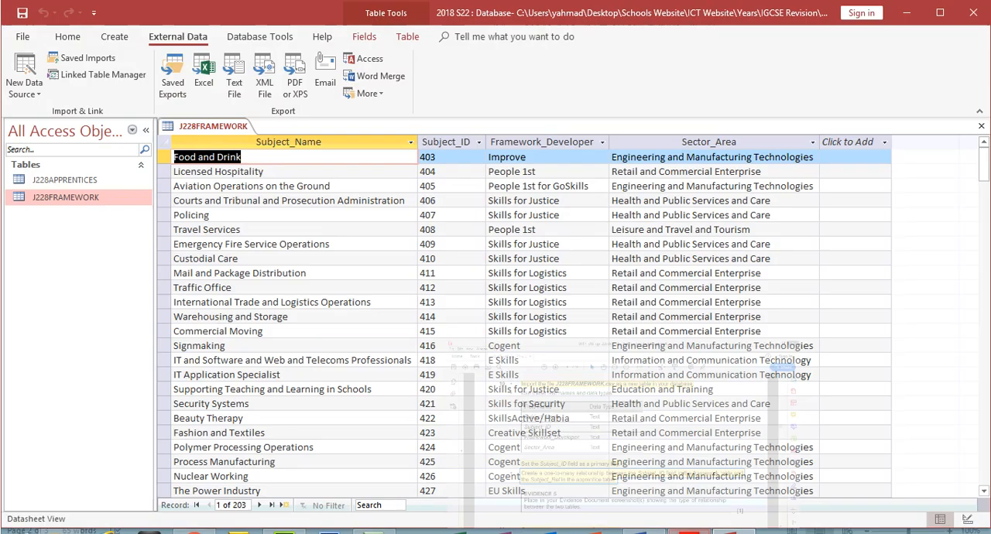
left_click(981, 128)
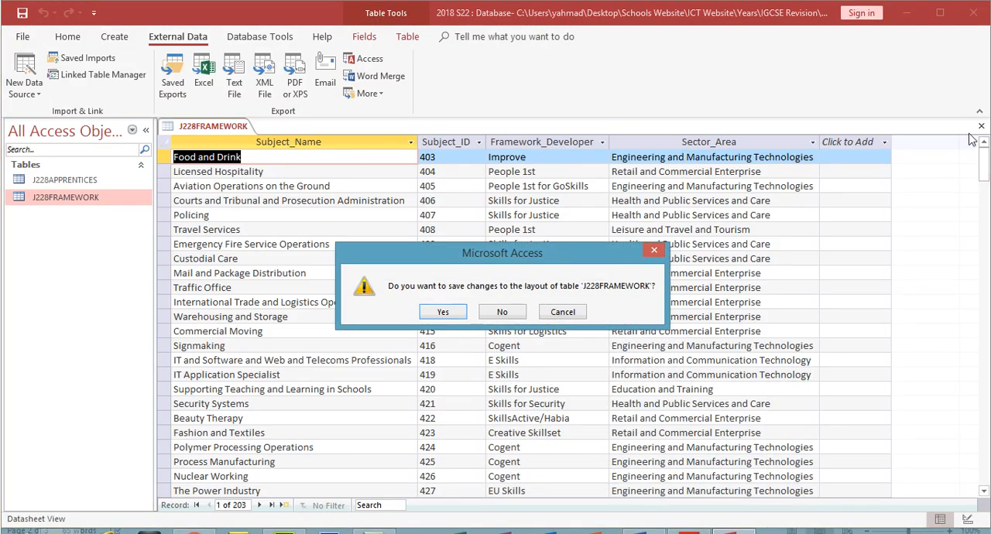
left_click(443, 312)
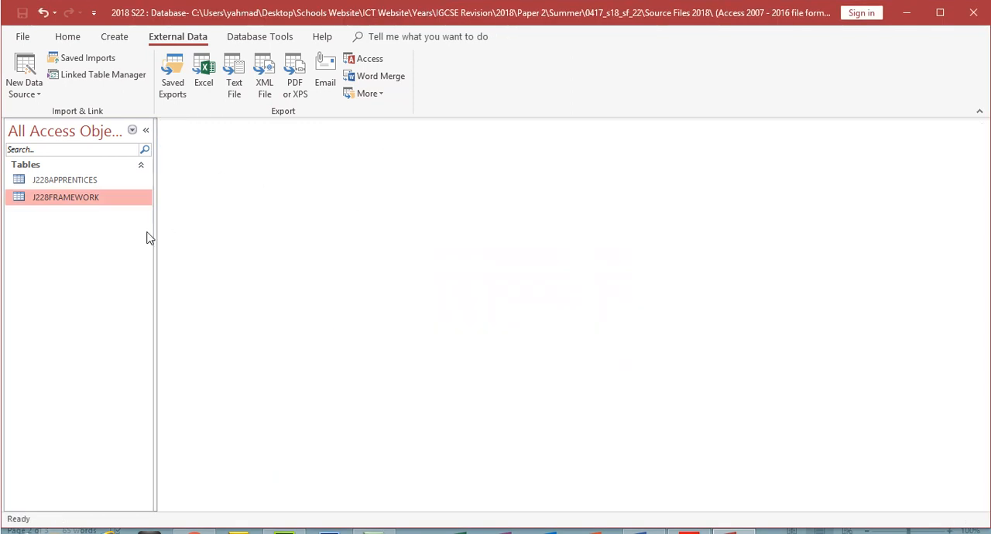
- Add J228APPRENTICES and J228FRAMEWORK to the Relationships window and lengthen both table boxes to show every field
double_click(99, 182)
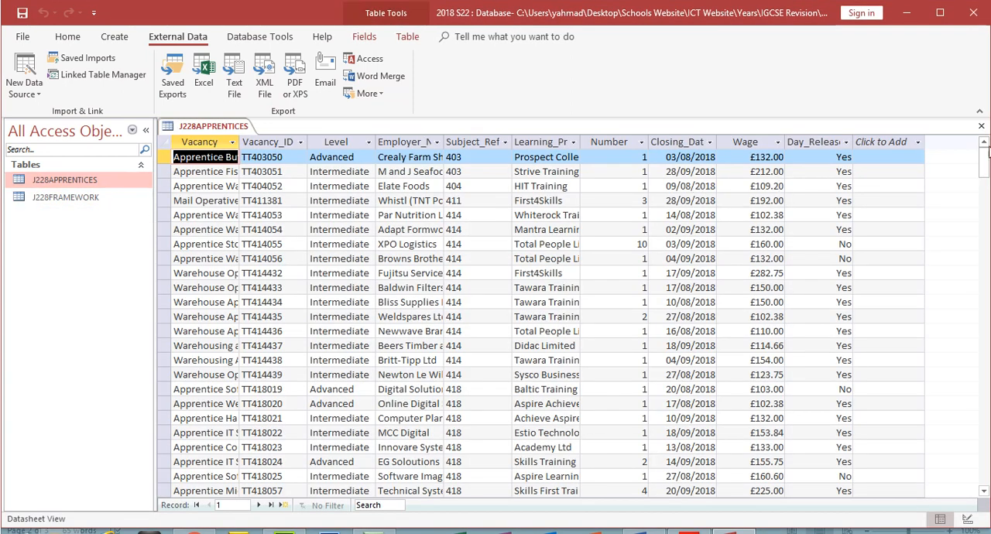
left_click(981, 126)
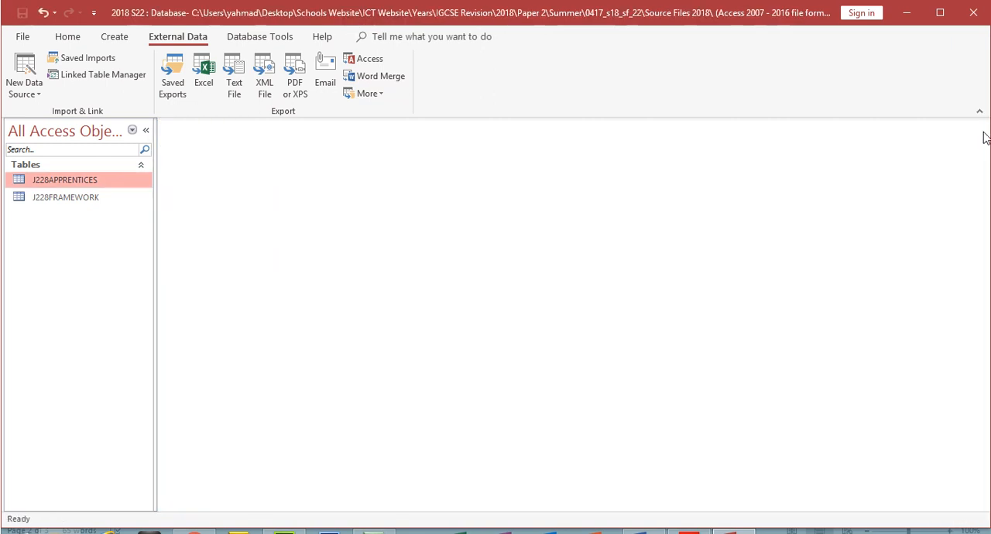
left_click(243, 40)
left_click(175, 78)
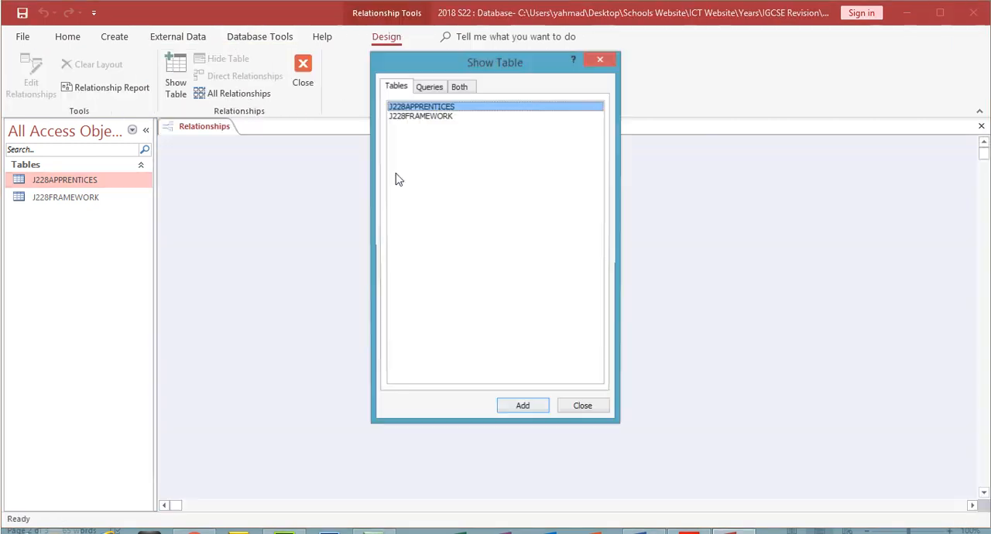
left_click_drag(447, 172, 415, 108)
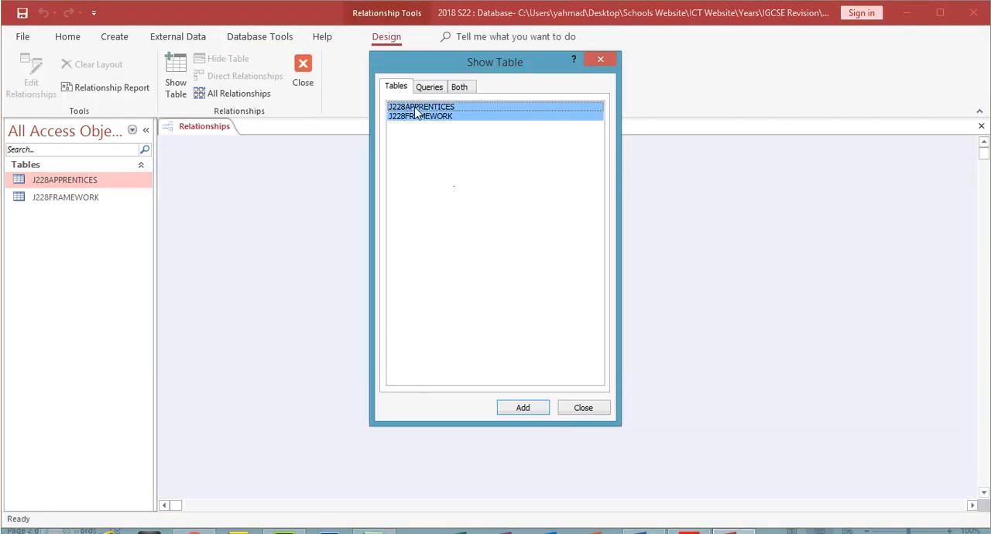
left_click(526, 408)
left_click(590, 408)
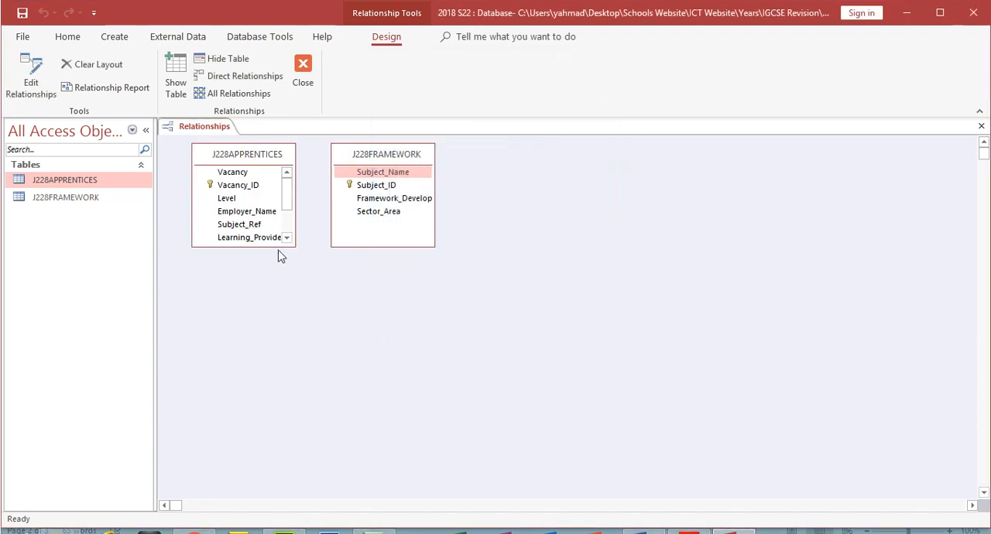
left_click_drag(278, 247, 279, 346)
left_click_drag(425, 247, 425, 357)
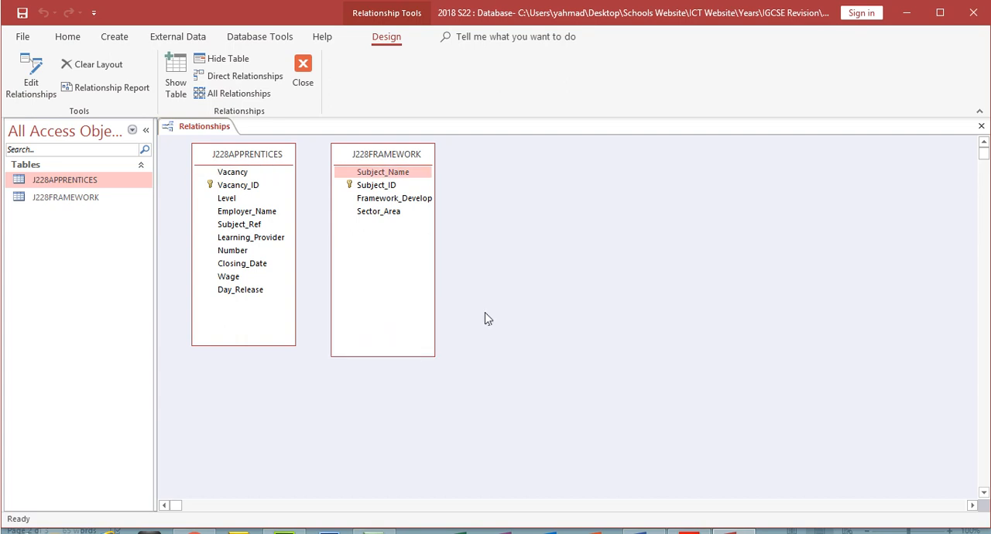
- Link Subject_ID in J228FRAMEWORK to Subject_Ref in J228APPRENTICES and move the Edit Relationships dialog clear of the tables
left_click(689, 532)
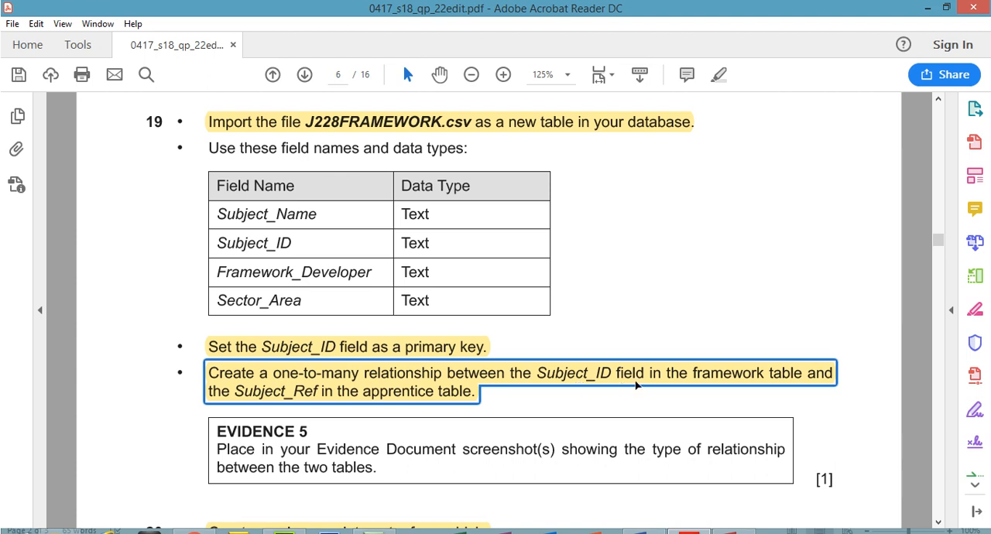
key("alt+Tab")
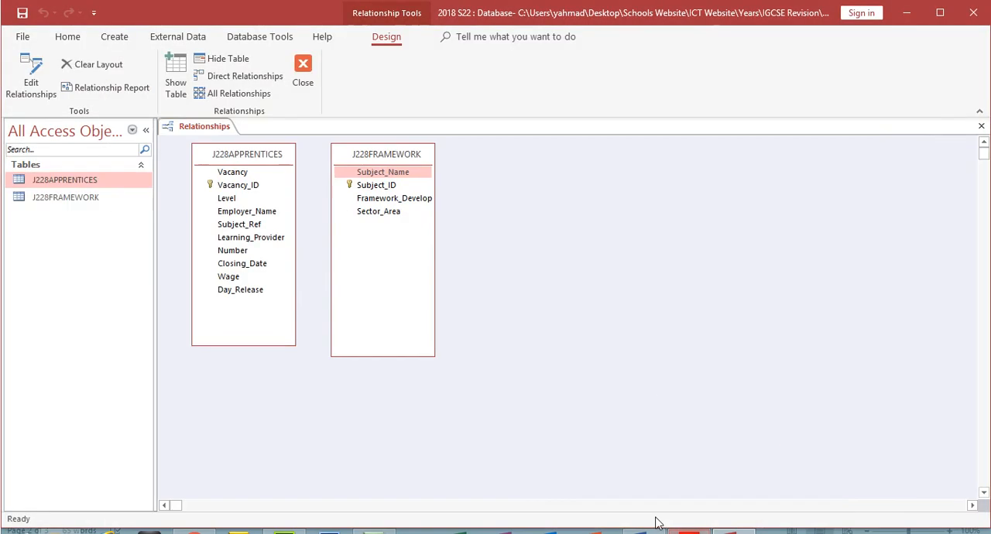
left_click(381, 186)
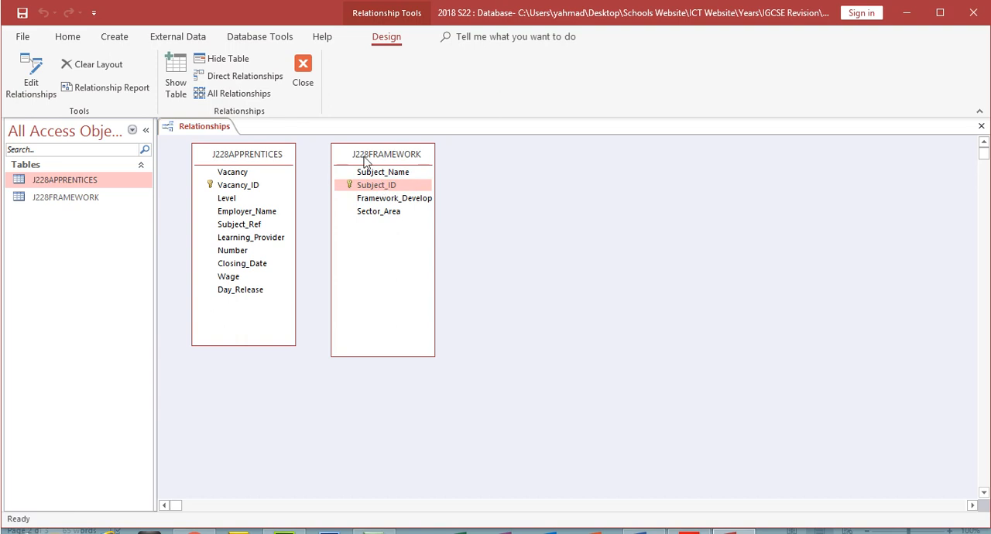
key("alt+Tab")
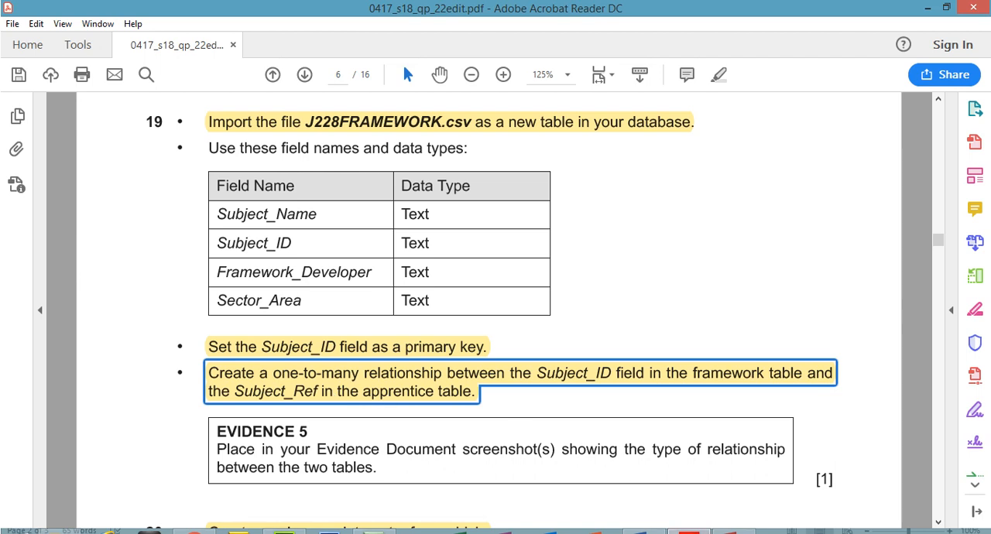
key("alt+Tab")
left_click_drag(389, 192, 256, 224)
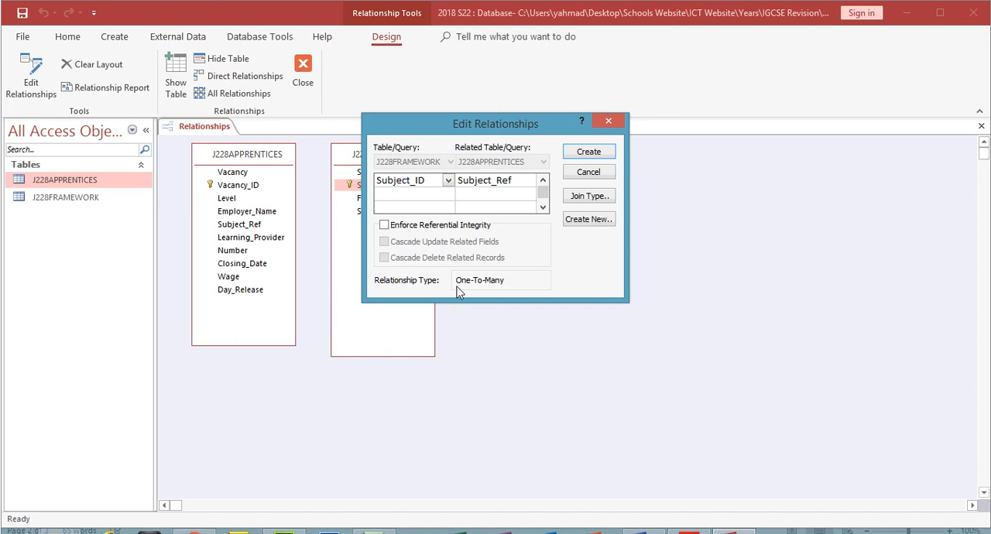
left_click_drag(482, 124, 591, 149)
- Check the Evidence 5 requirement, capture the Edit Relationships dialog in Access, and paste the screenshot under Step 19 – EVIDENCE 5 in Word
left_click(689, 532)
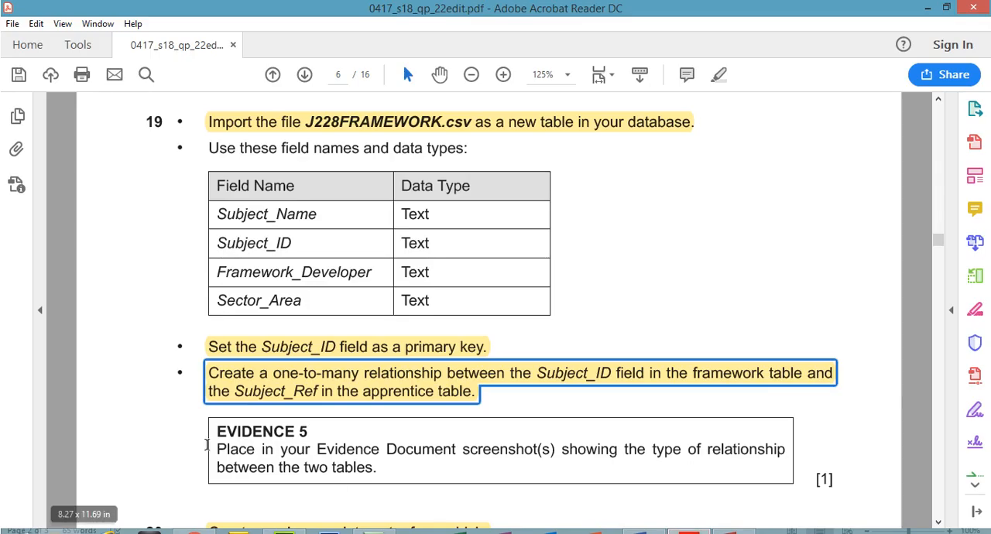
left_click_drag(544, 451, 552, 455)
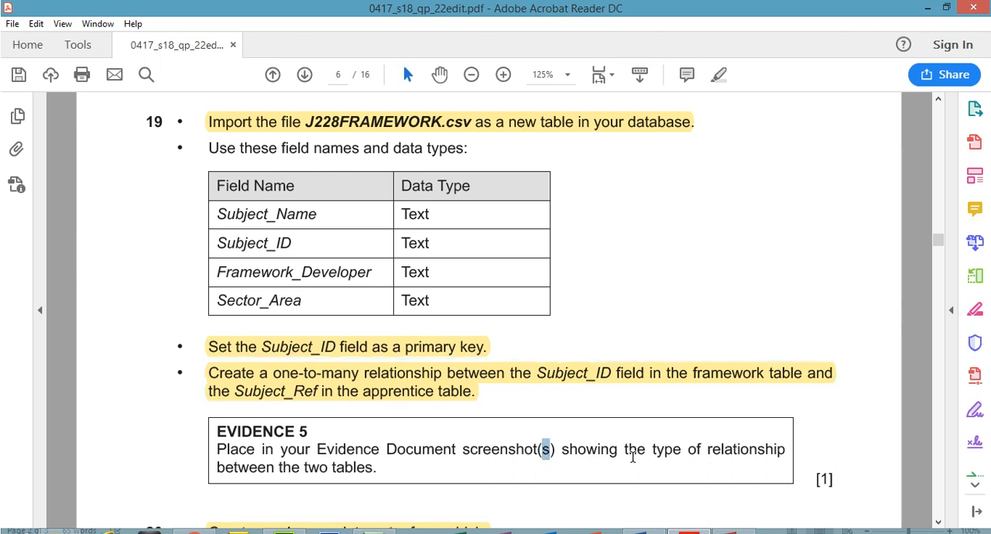
left_click(734, 532)
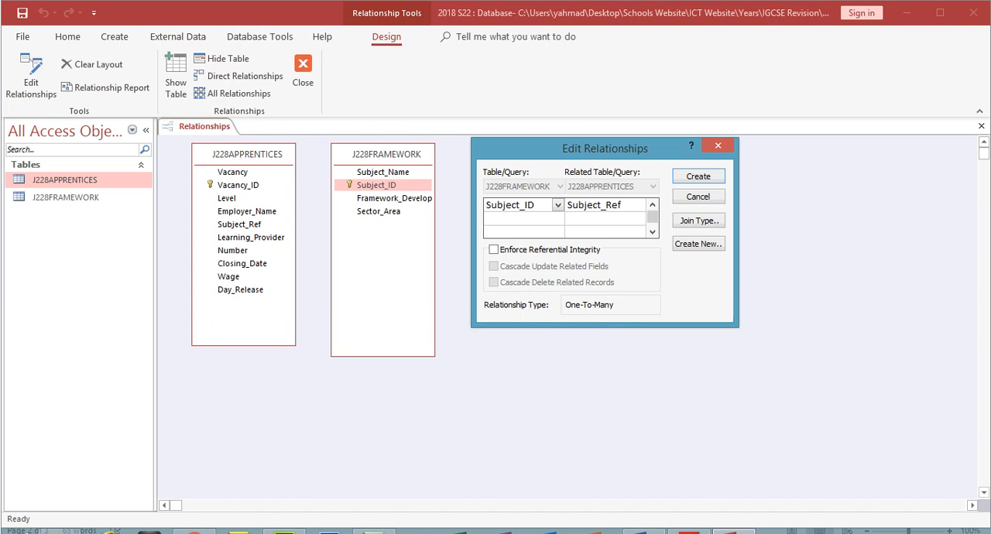
left_click(644, 531)
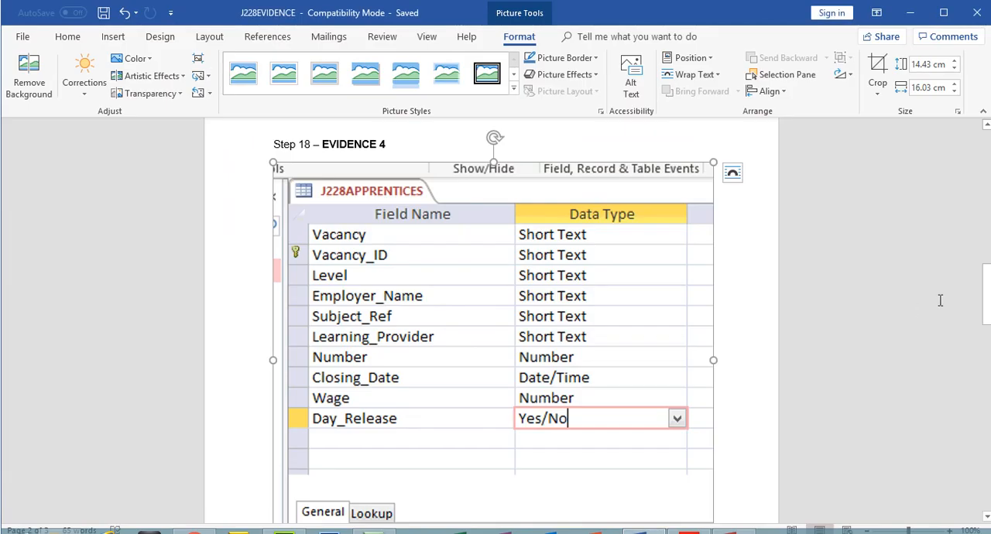
scroll(377, 232, "down", 5)
left_click(308, 209)
key("ctrl+v")
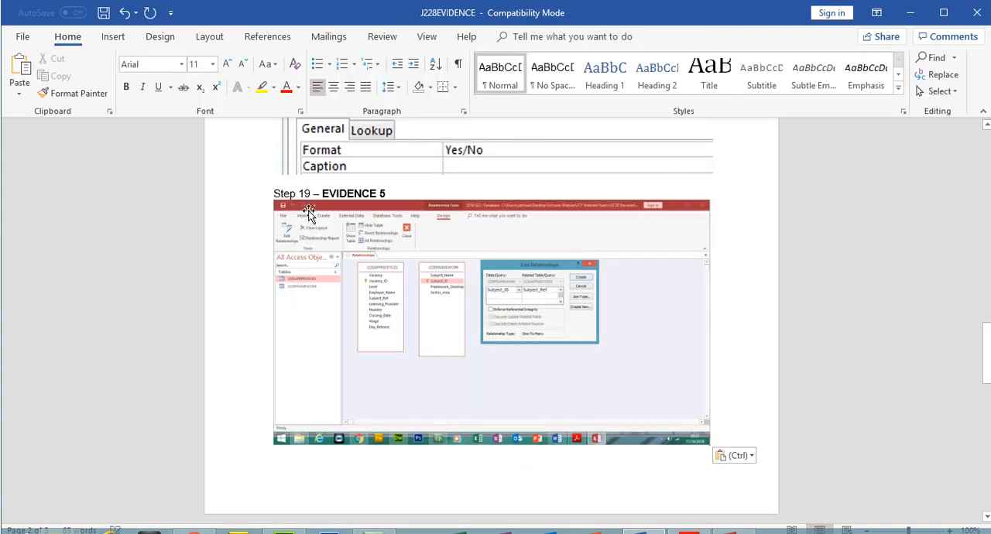
- Crop the Evidence 5 screenshot to the two tables and the Edit Relationships dialog, about 3.44 cm high by 9.39 cm wide
double_click(308, 213)
left_click(877, 74)
left_click_drag(704, 429, 604, 341)
left_click_drag(280, 206, 348, 252)
left_click(876, 77)
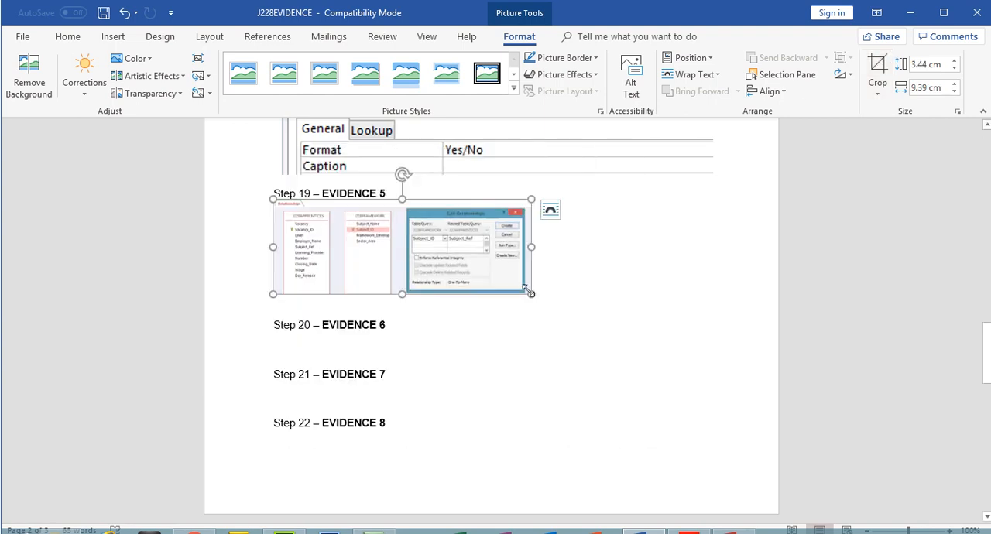
- Enlarge the cropped Evidence 5 screenshot to nearly the page's right edge and add a new line below it
left_click_drag(530, 292, 737, 378)
left_click(764, 369)
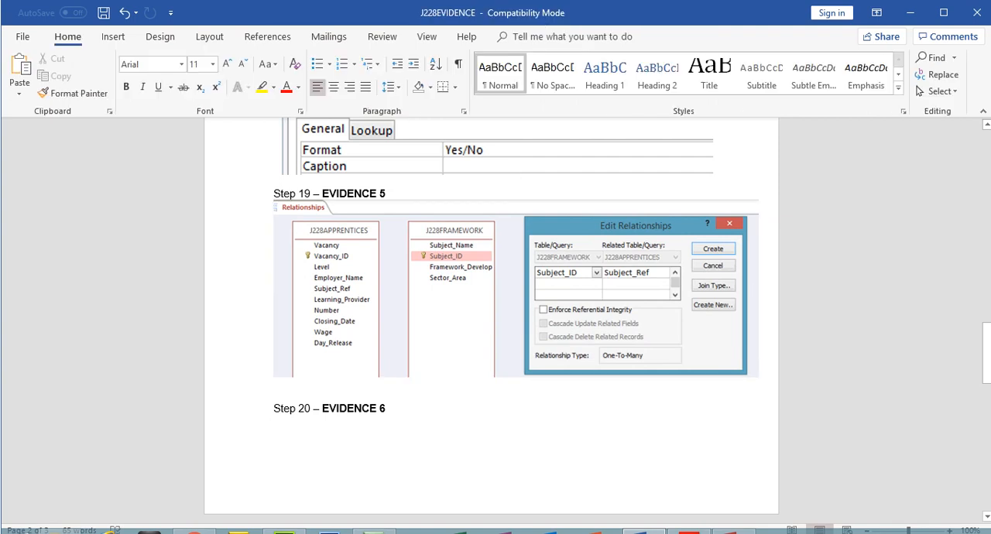
key("Return")
- Create the relationship in Access, capture the joined tables, and return to the evidence document in Word
left_click(735, 530)
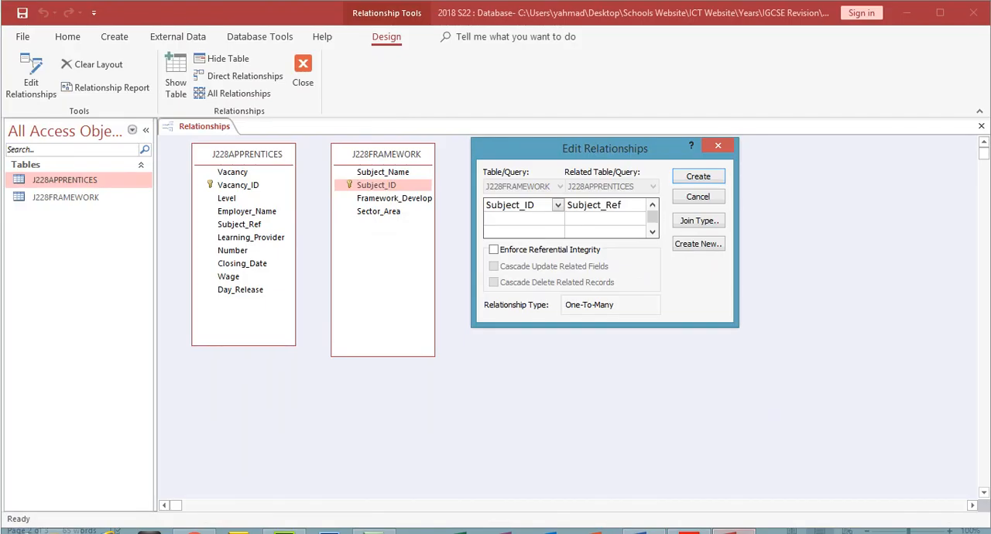
left_click(698, 175)
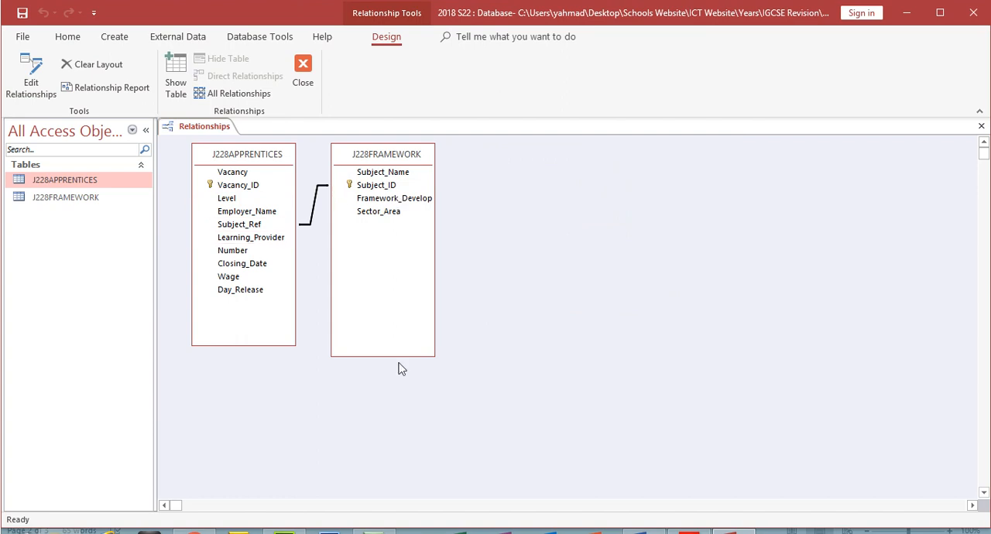
left_click(643, 530)
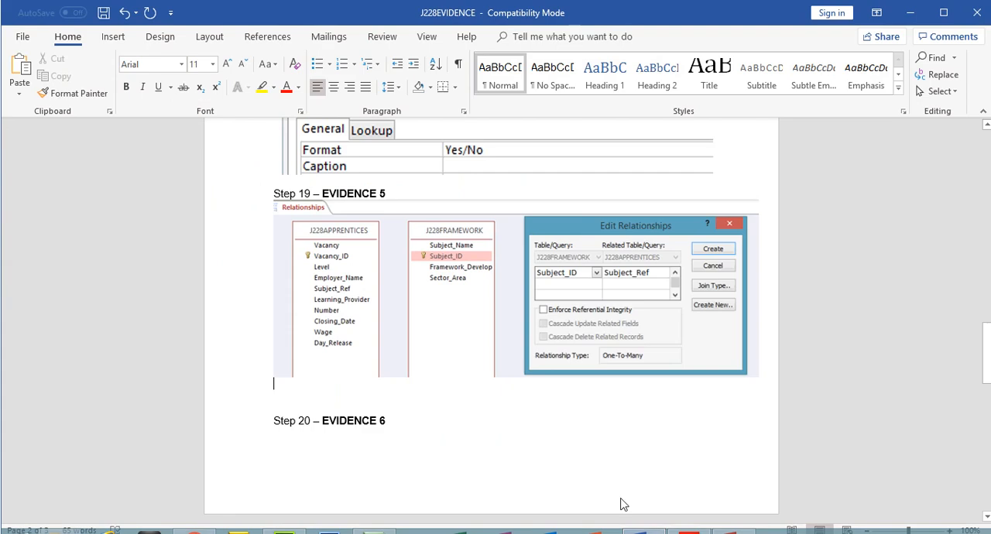
- Shrink the Evidence 4 screenshot slightly to free space on the page and check the page layout
left_click(706, 171)
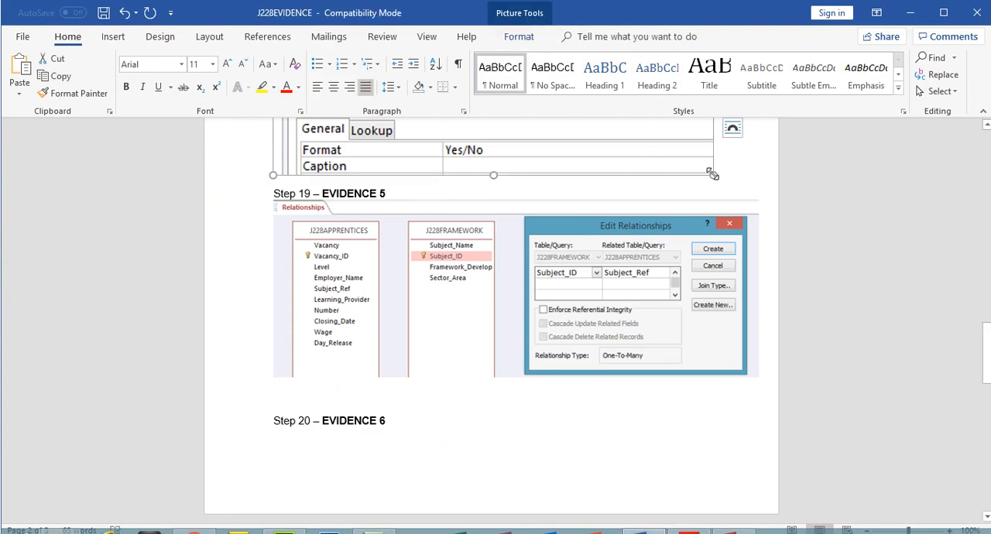
left_click_drag(707, 171, 667, 138)
scroll(692, 305, "up", 4)
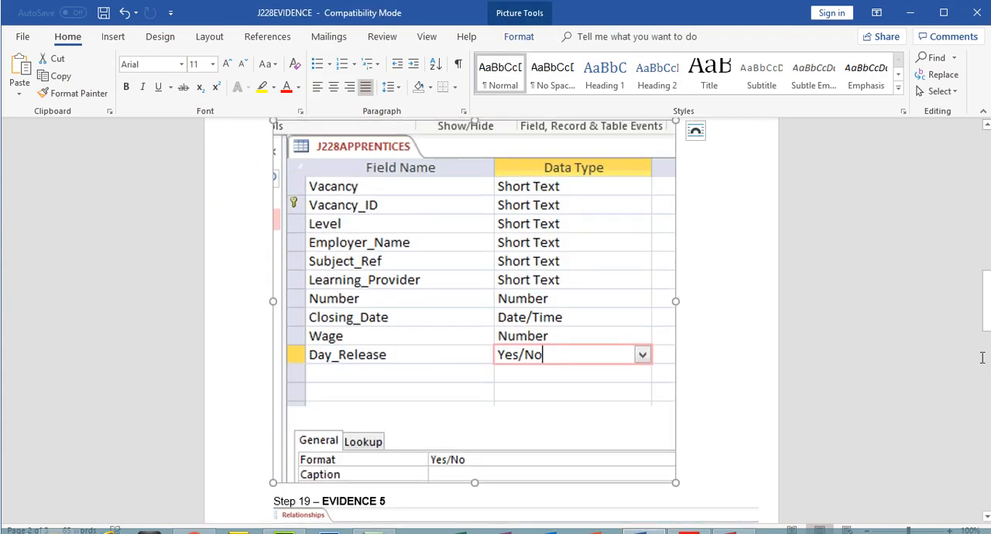
left_click(869, 529)
left_click(869, 529)
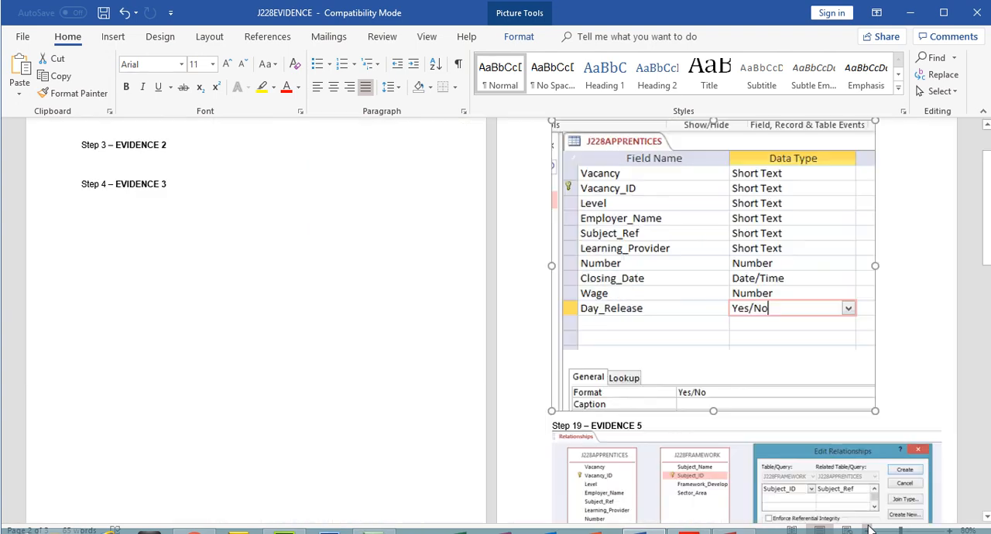
left_click(949, 530)
left_click(949, 530)
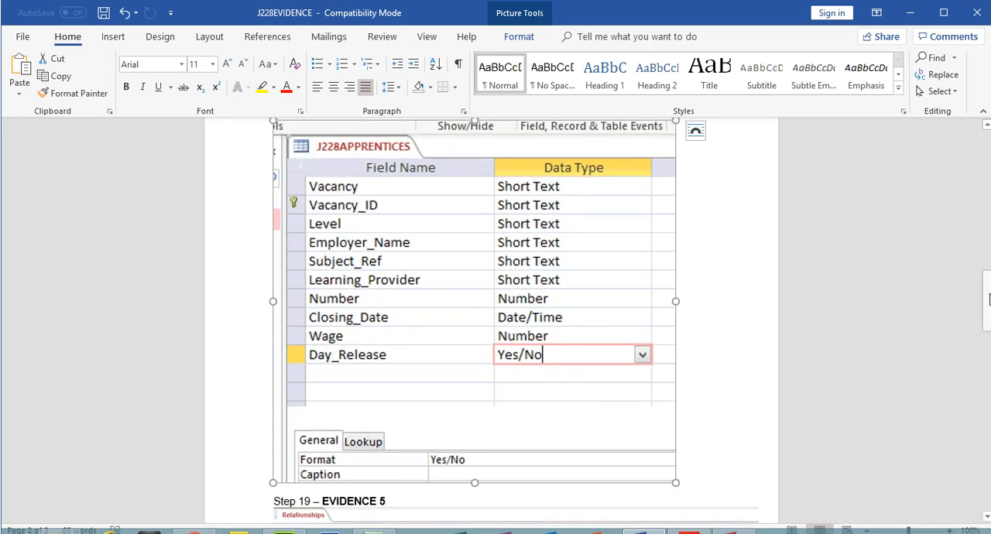
- Paste the screenshot of the joined tables in the blank space between the first Evidence 5 picture and the Step 20 heading
scroll(989, 293, "down", 7)
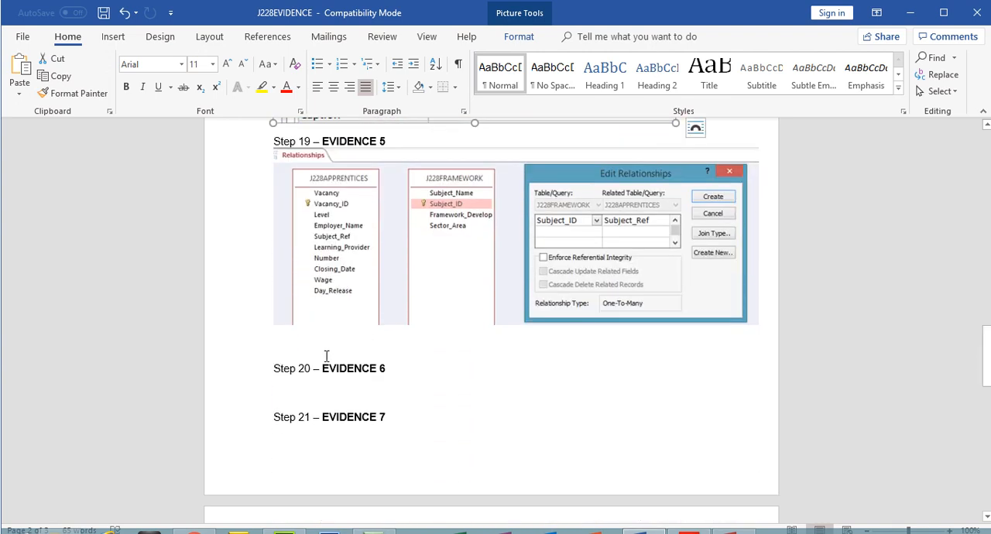
left_click(324, 350)
key("ctrl+v")
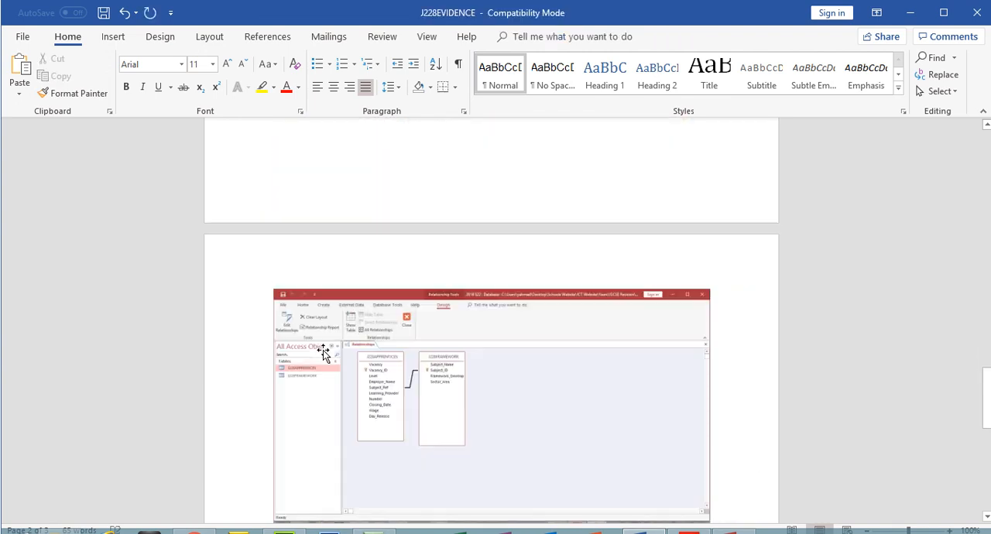
- Crop the relationships screenshot to the two joined tables, about 4.7 cm wide by 2.2 cm high
double_click(325, 352)
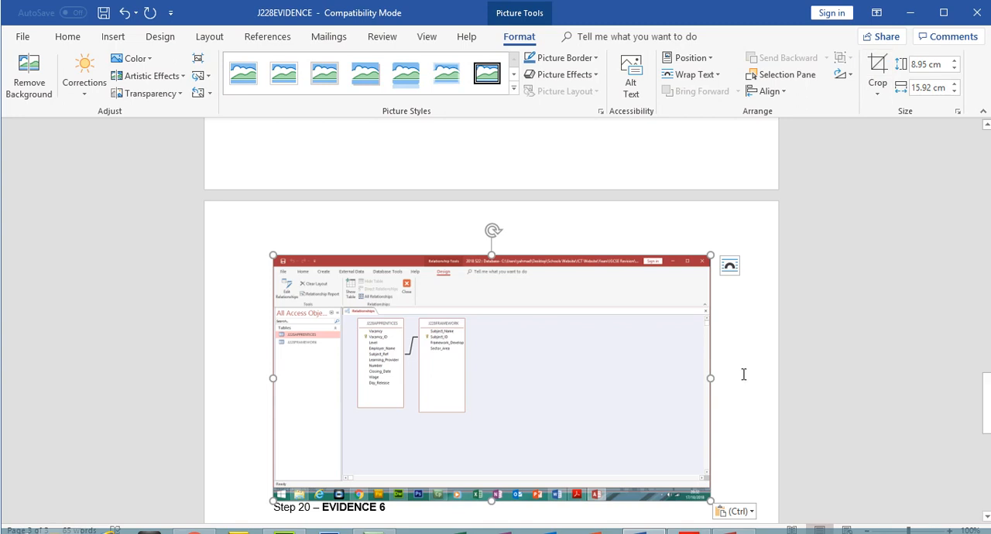
left_click(877, 68)
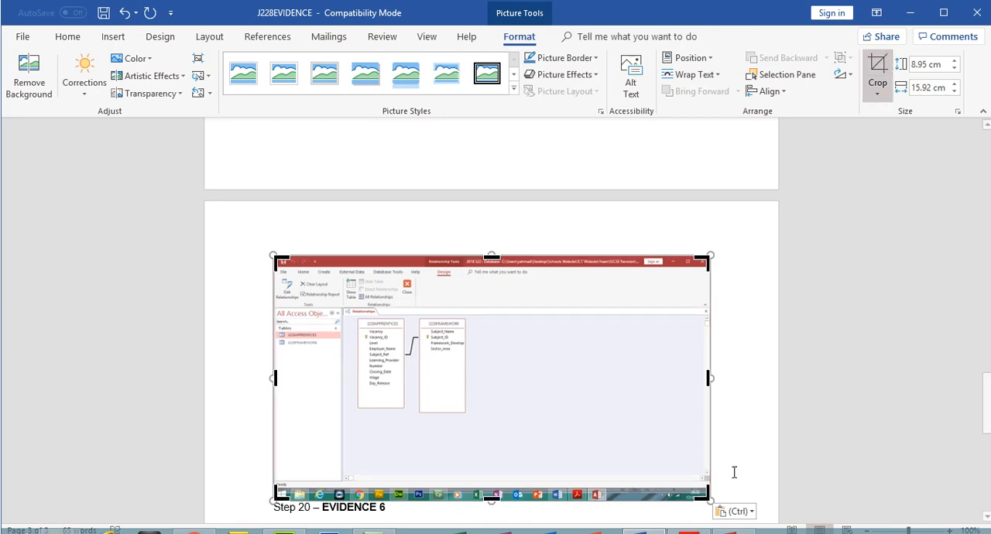
left_click_drag(706, 493, 470, 367)
left_click_drag(281, 264, 344, 306)
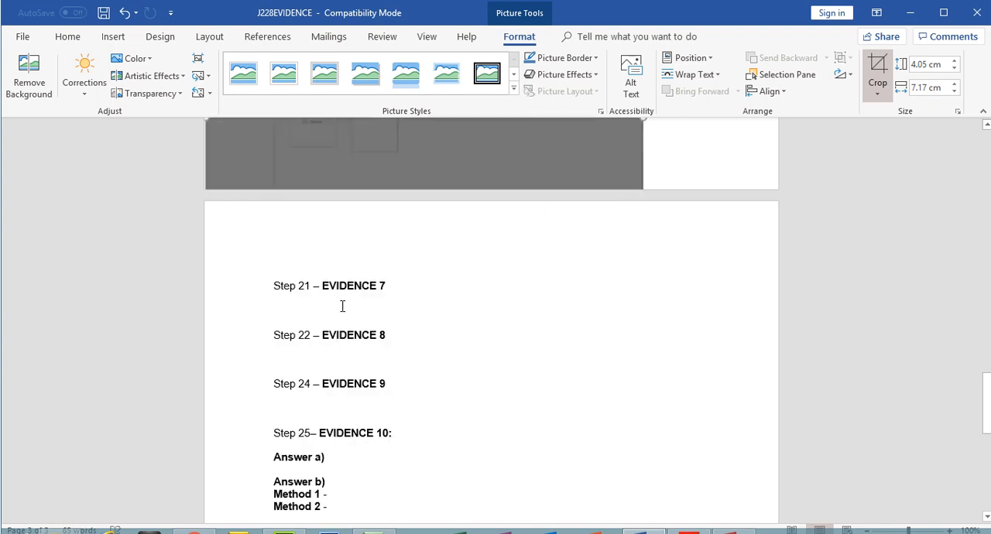
left_click(877, 79)
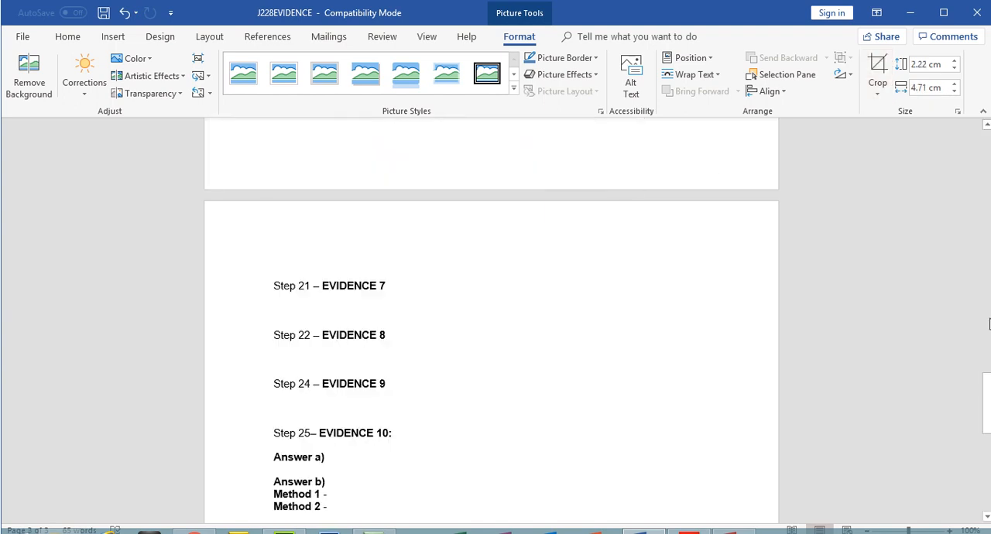
- Enlarge the cropped relationship picture to about 14.5 cm wide by 6.9 cm high and save the evidence document
left_click(990, 129)
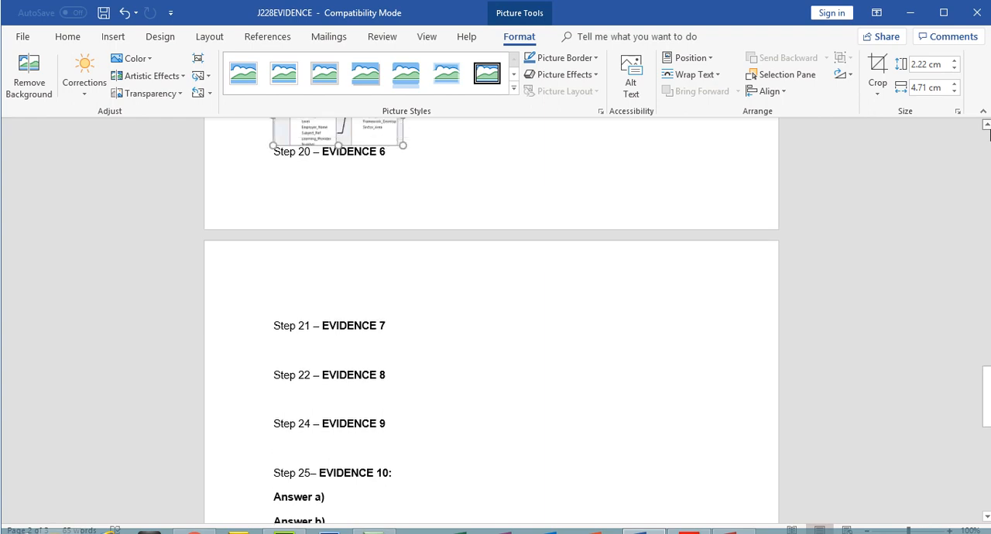
left_click(989, 130)
left_click(989, 129)
left_click_drag(401, 243, 649, 368)
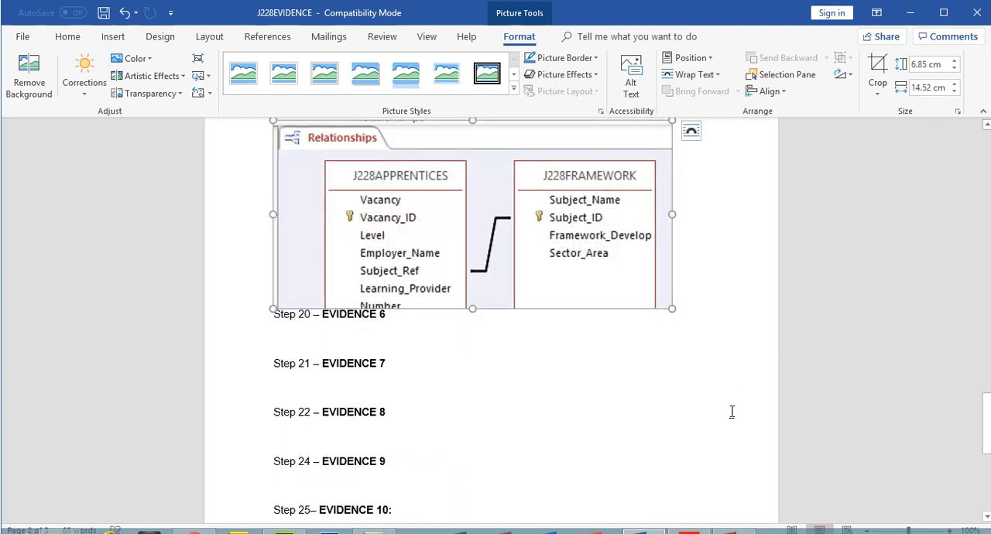
left_click(748, 297)
mouse_move(987, 402)
left_mouse_down()
mouse_move(985, 330)
mouse_move(985, 399)
left_mouse_up()
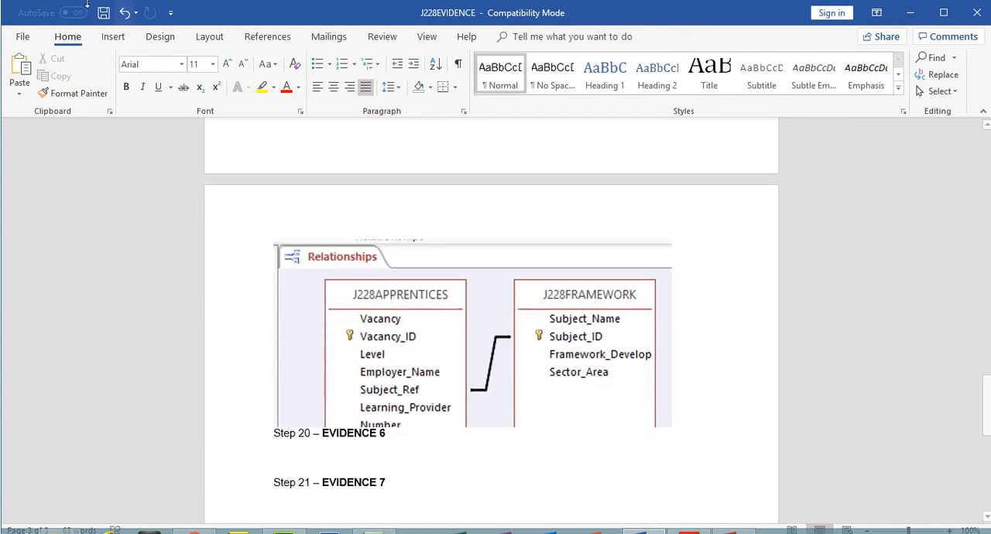
left_click(103, 13)
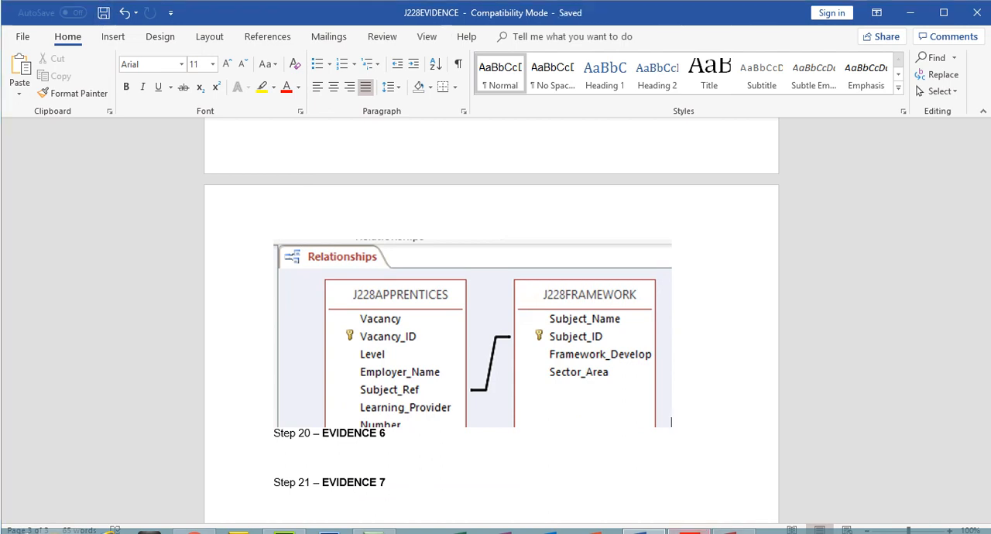
- Switch back to Access and close the Relationships window, saving its layout changes
key("alt+Tab")
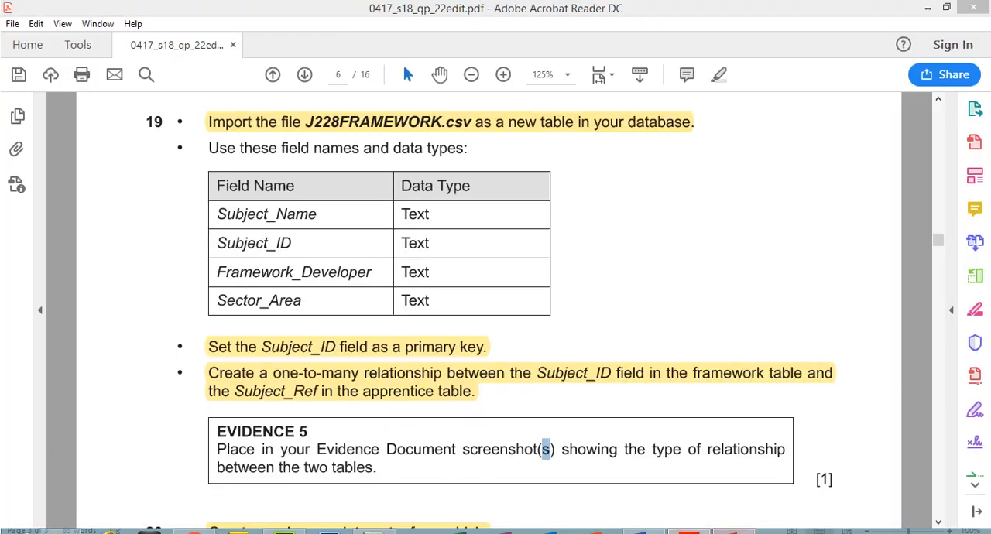
key("alt+Tab")
left_click(301, 76)
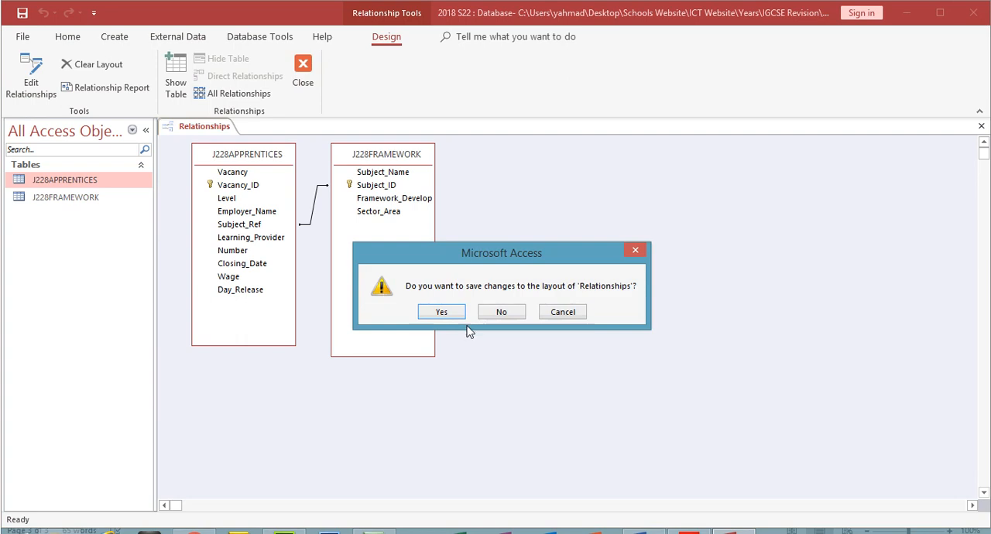
left_click(445, 310)
- Open the J228FRAMEWORK table and view the related records of Licensed Hospitality and Aviation Operations on the Ground
double_click(117, 199)
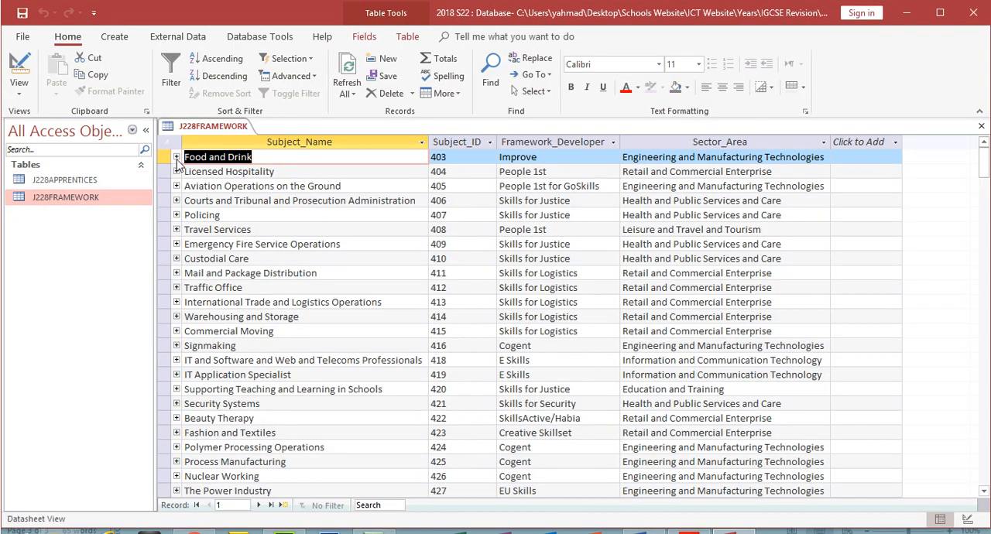
left_click(177, 172)
left_click(177, 172)
left_click(177, 187)
left_click(177, 186)
- Open the J228APPRENTICES table and compare its first Subject_Ref value with the first Subject_ID in J228FRAMEWORK
left_click(78, 183)
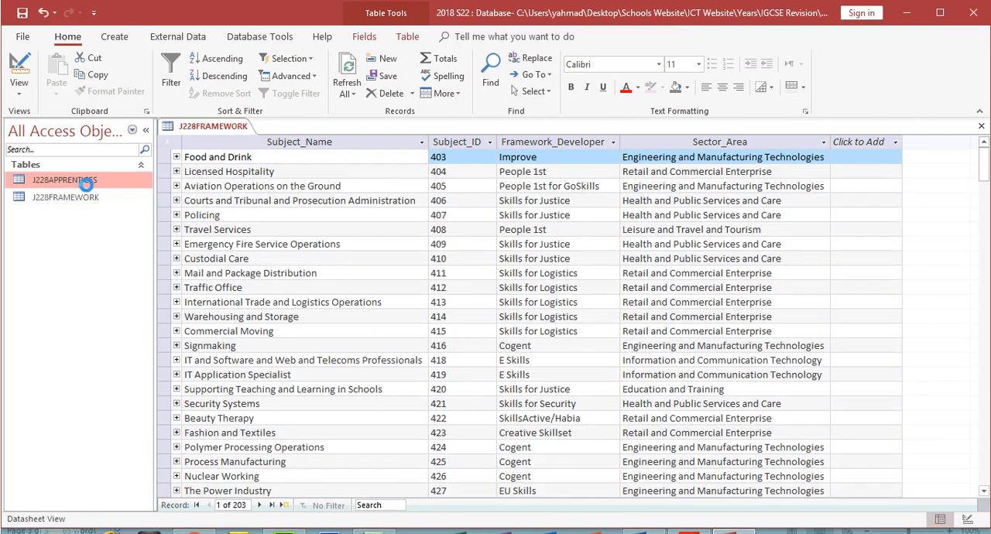
double_click(87, 186)
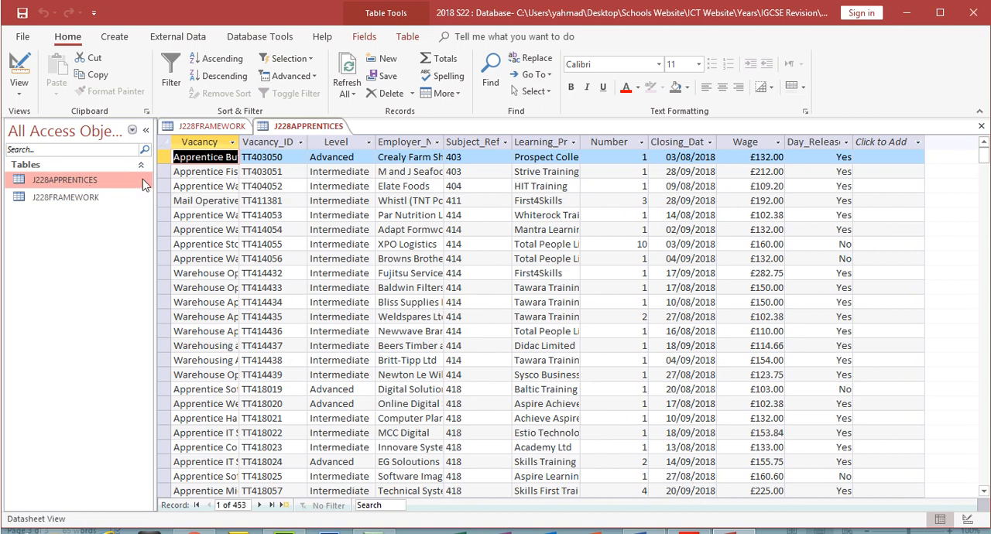
double_click(470, 158)
left_click(224, 128)
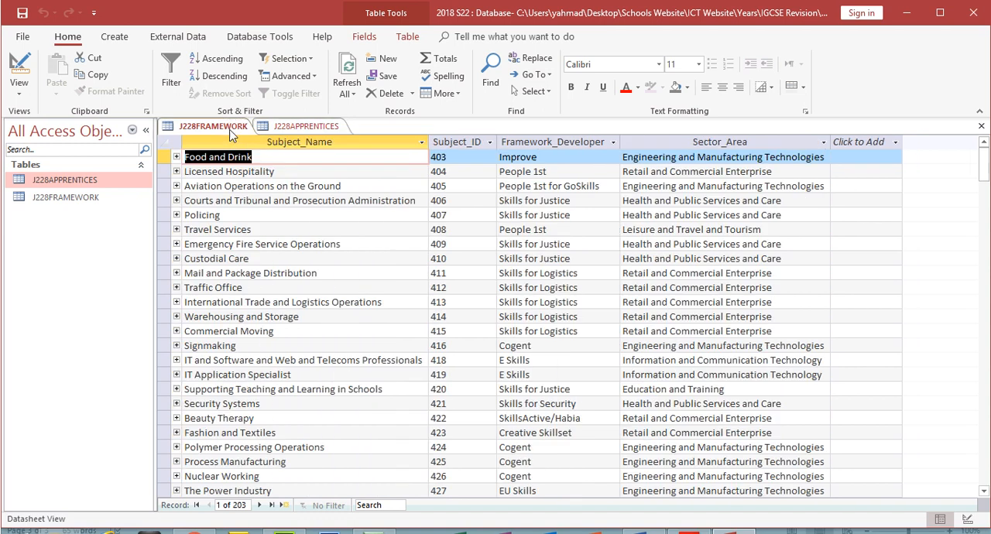
double_click(467, 159)
left_click(431, 157)
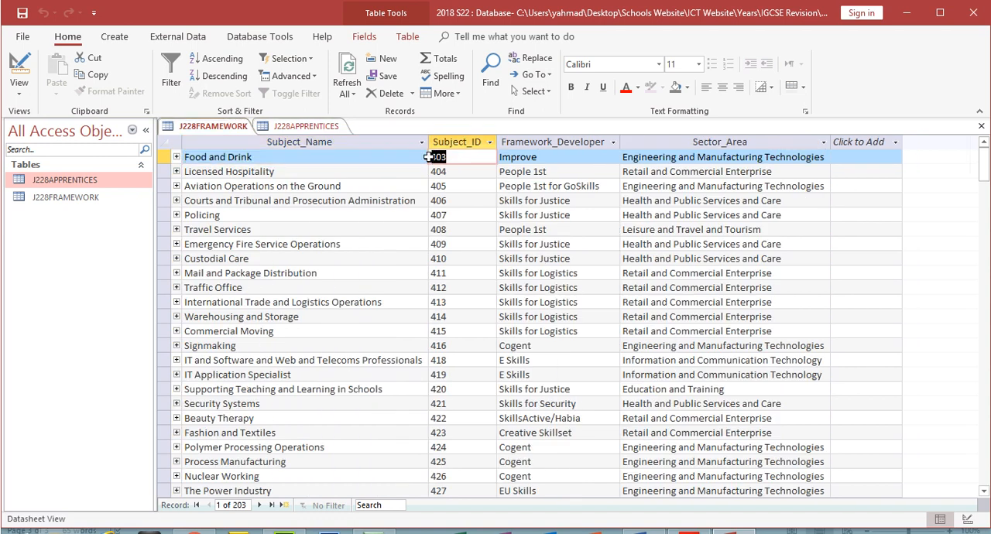
left_click(333, 126)
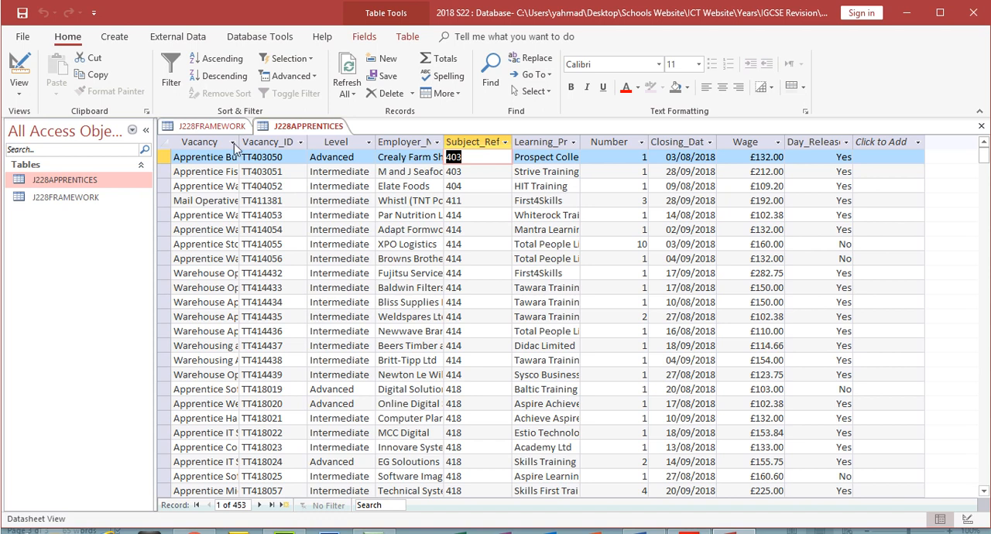
left_click(212, 128)
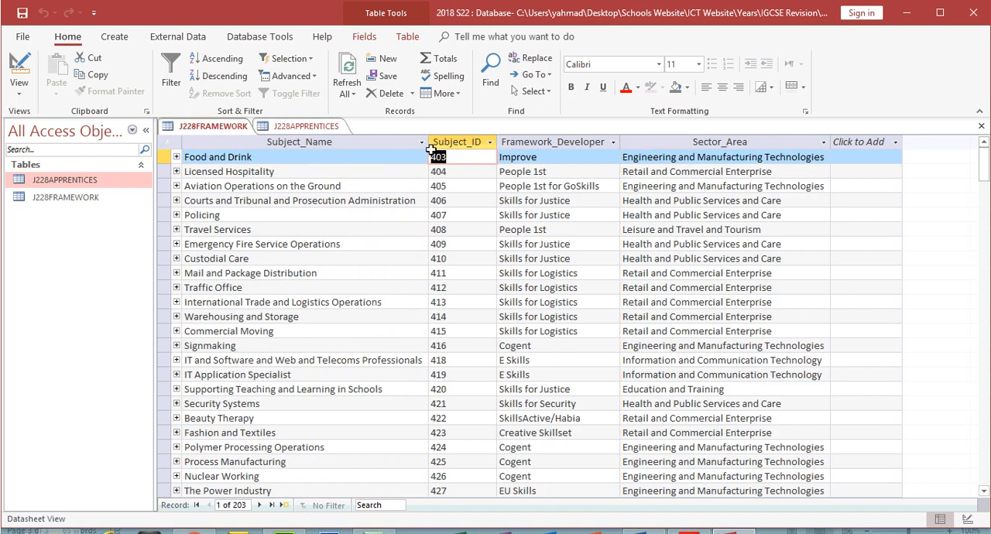
- View the related apprentice records of Food and Drink in J228FRAMEWORK, collapse them and close both tables
left_click(176, 157)
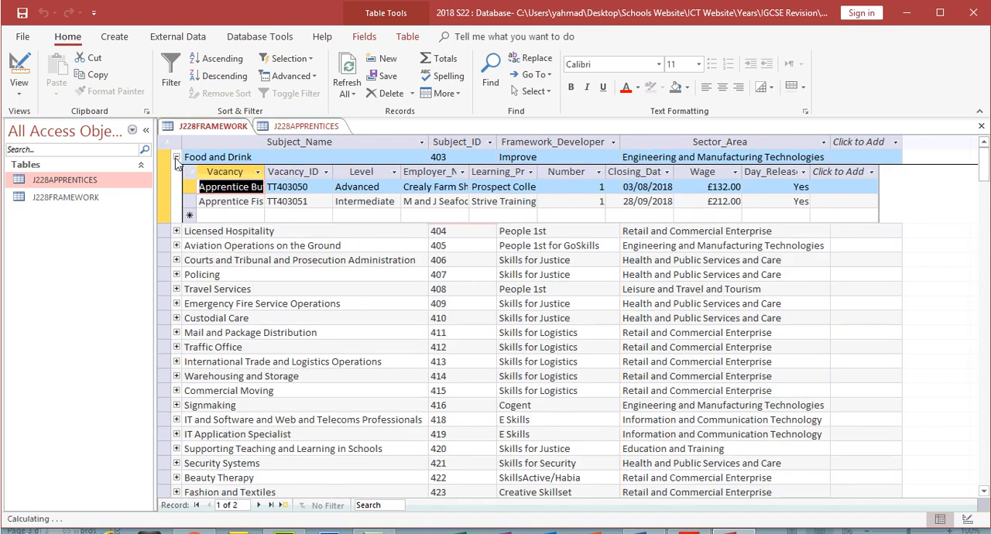
left_click(176, 158)
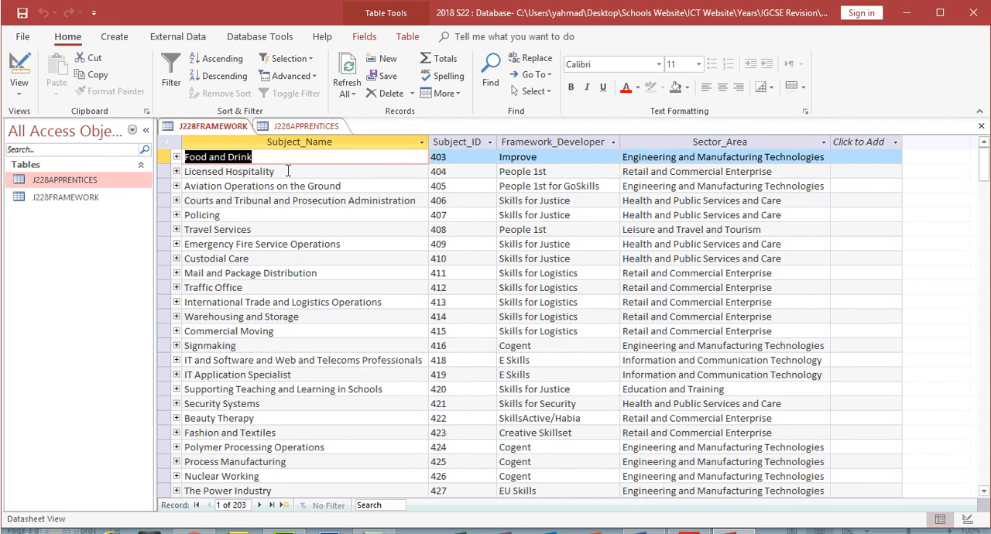
left_click(981, 125)
left_click(981, 125)
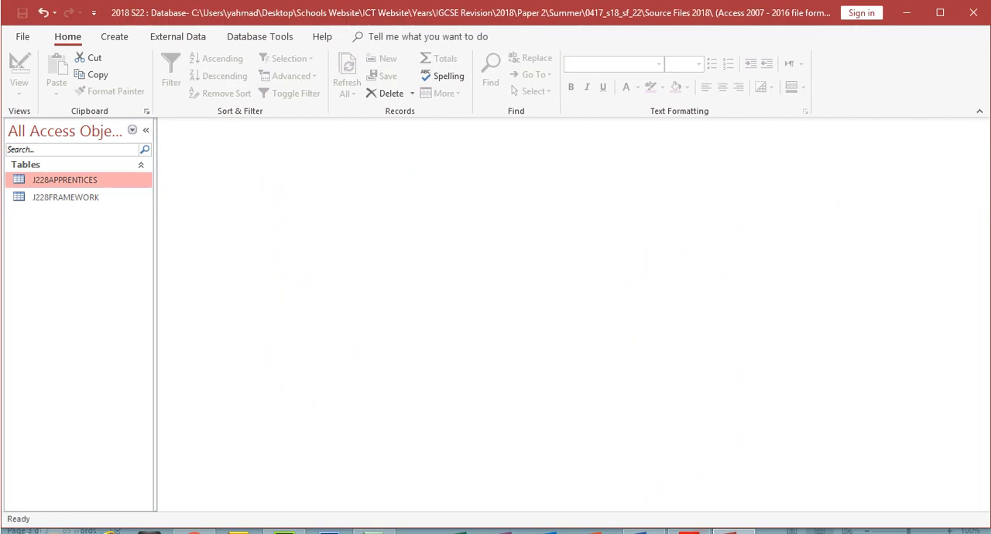
- In the exam paper, highlight the question 20 requirement "includes all the fields from the apprentices table"
left_click(688, 532)
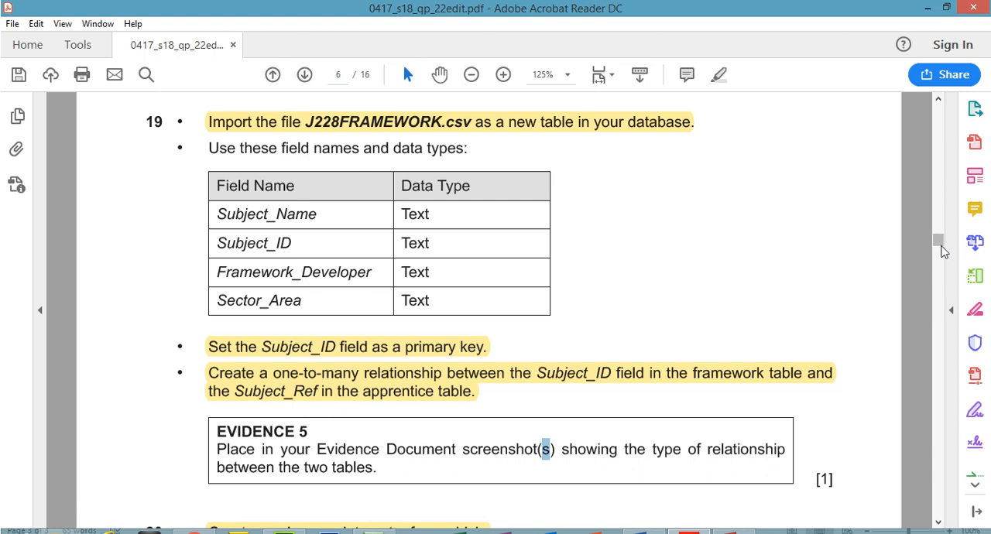
left_click_drag(938, 240, 941, 255)
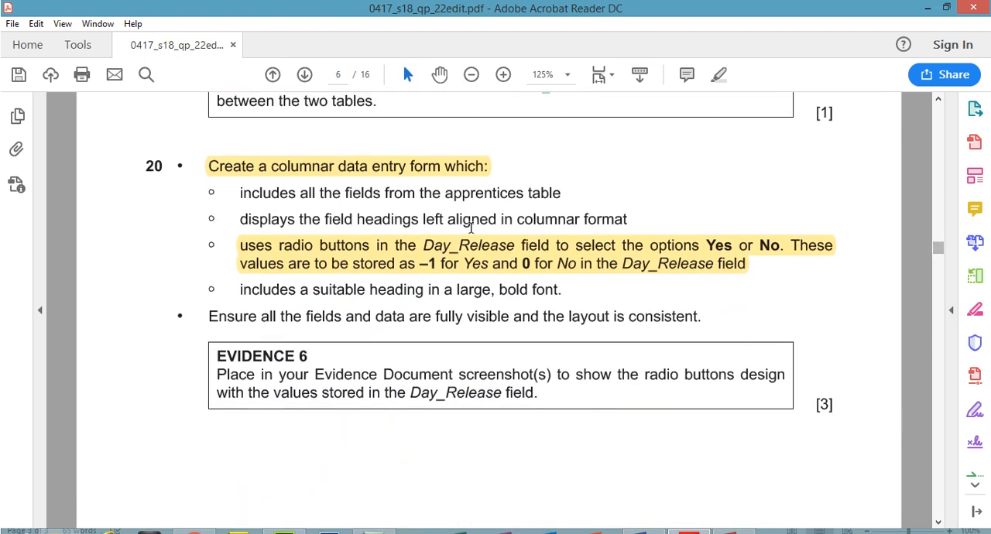
left_click(439, 168)
left_click_drag(241, 193, 494, 194)
left_click_drag(517, 195, 558, 193)
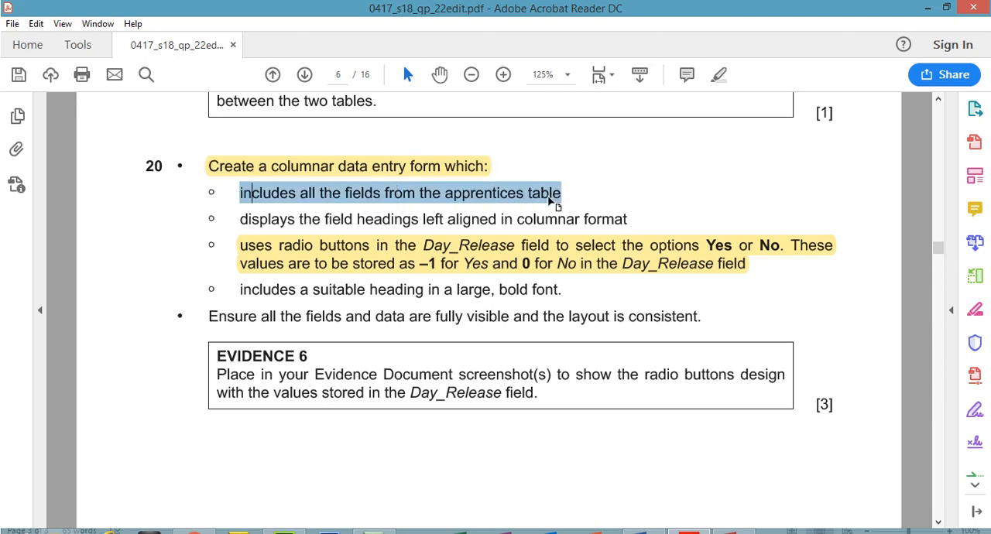
left_click(718, 75)
left_click(497, 190)
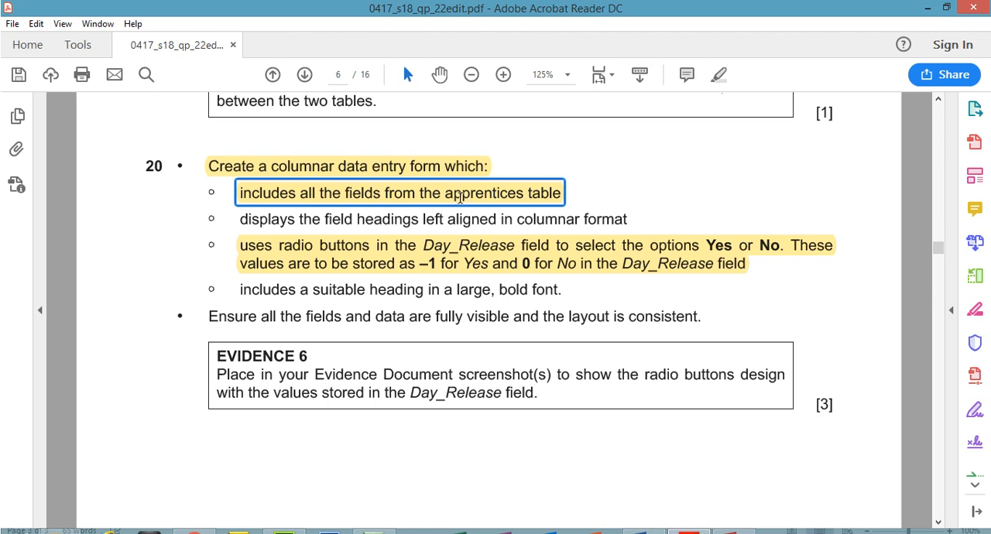
- Start the Form Wizard in Access and include all fields from the J228APPRENTICES table
left_click(734, 531)
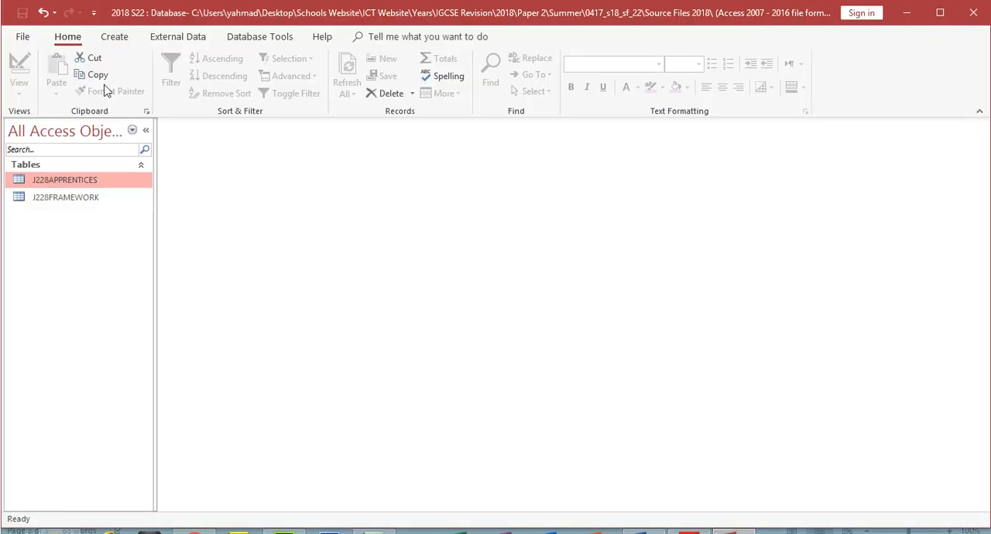
left_click(114, 38)
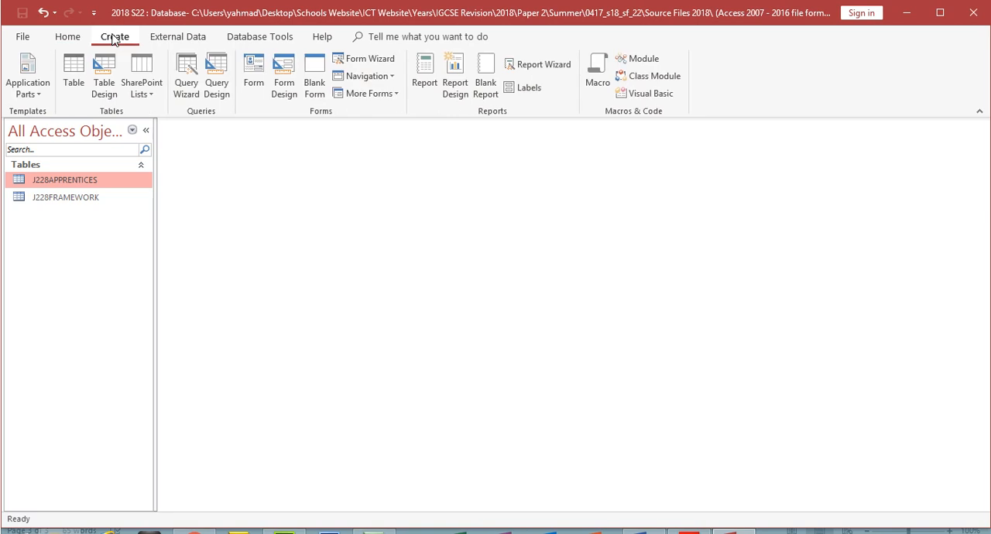
left_click(370, 61)
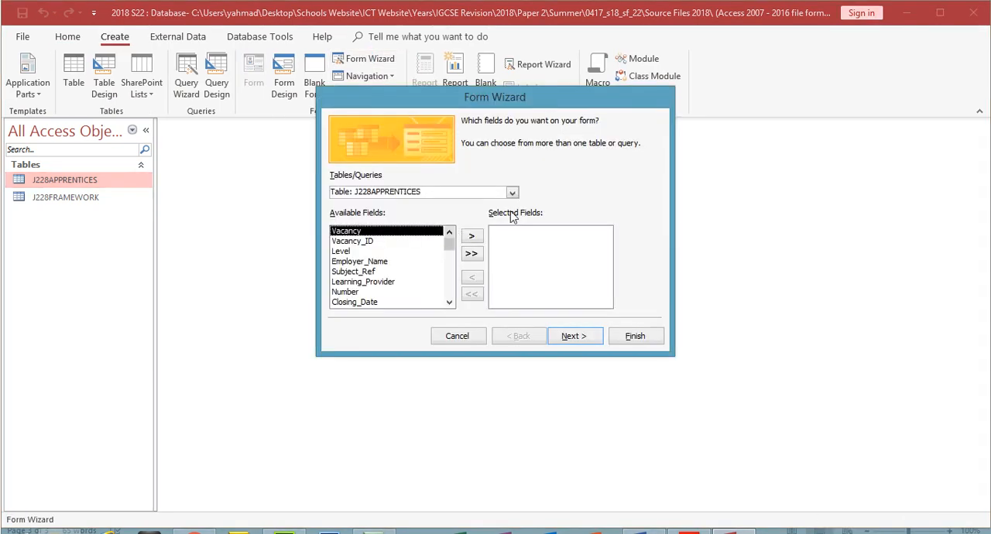
left_click(511, 193)
left_click(411, 206)
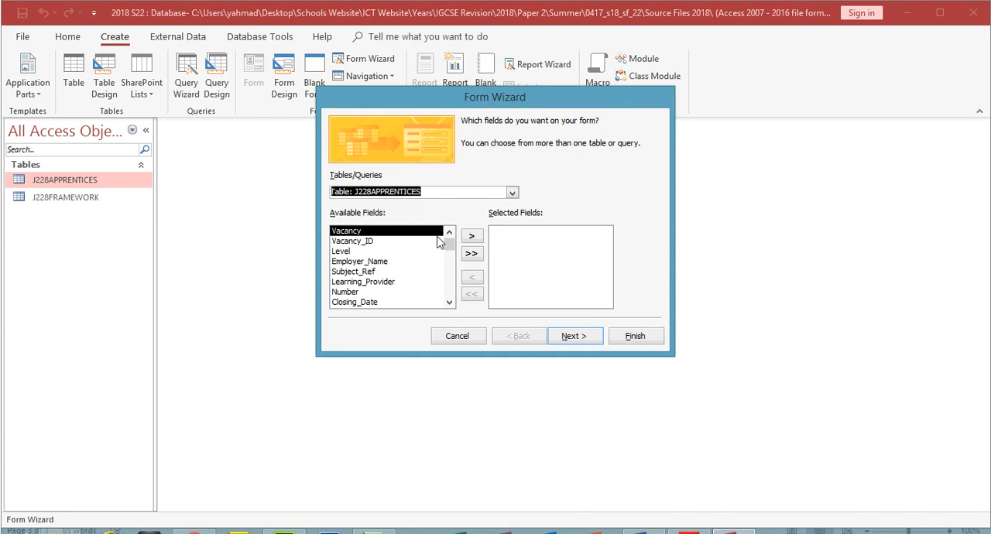
left_click(471, 254)
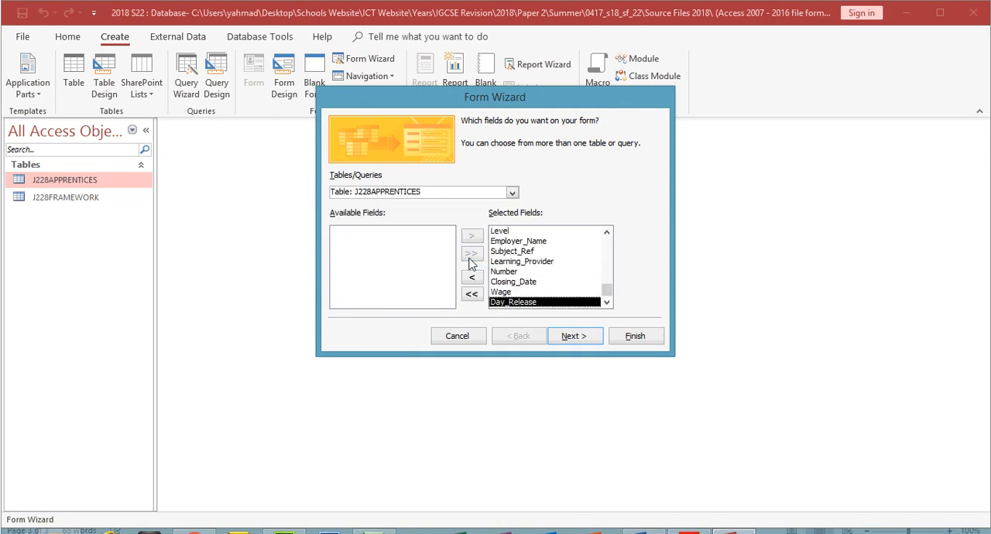
left_click(574, 336)
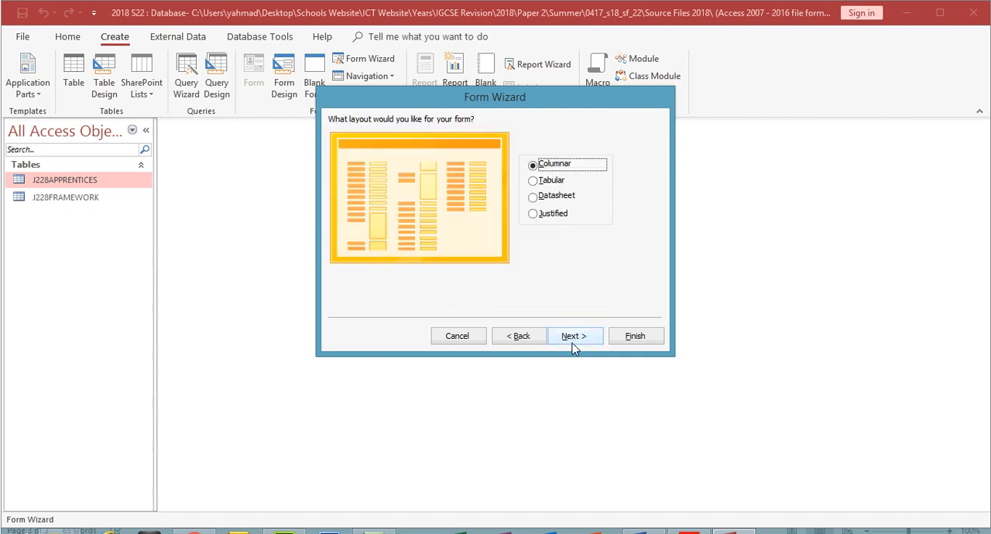
- Check the columnar form requirement of question 20 in the exam paper and return to the wizard's layout choice
left_click(572, 343)
left_click(520, 338)
left_click(689, 531)
left_click(323, 167)
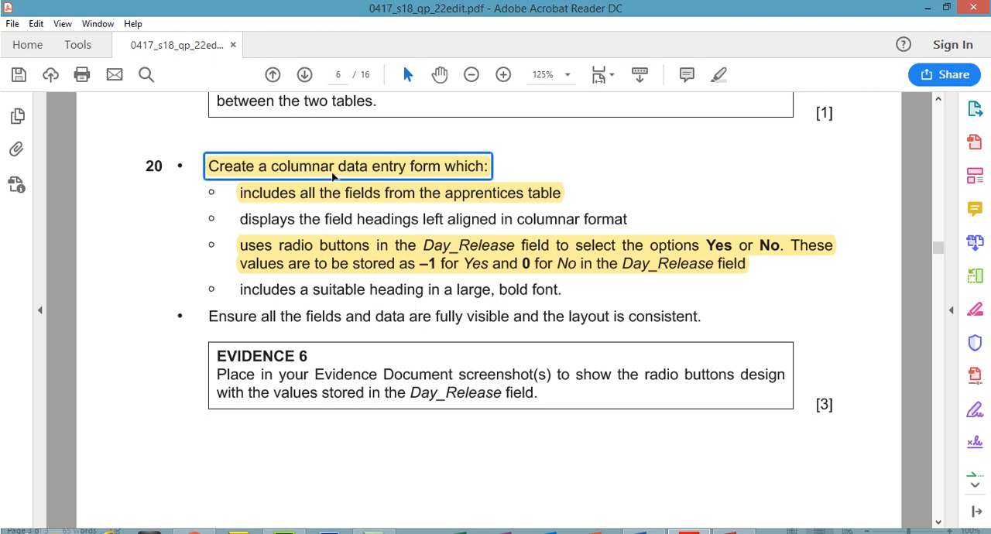
left_click(926, 7)
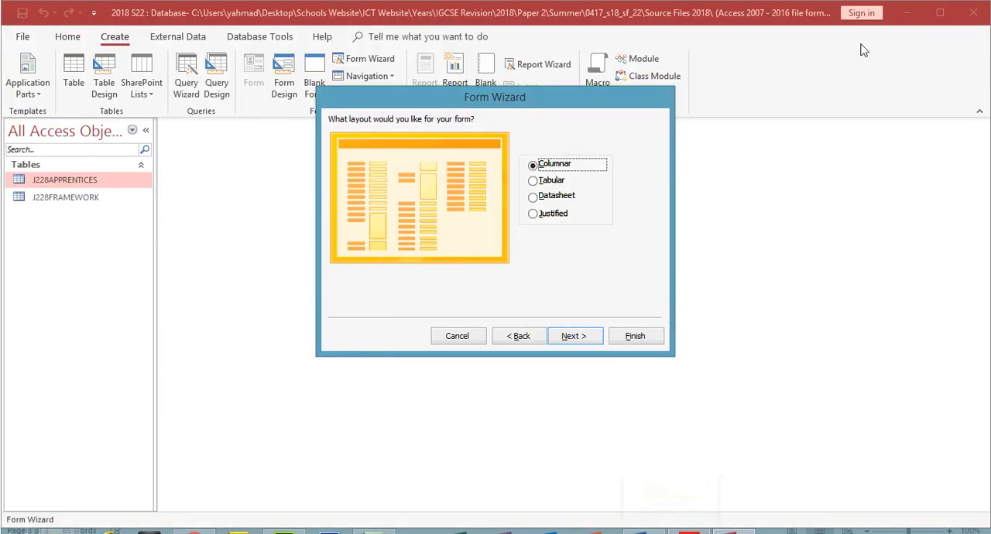
- Accept the Columnar layout, title the form "J228APPRENTICES Data Entry Form" and create it, opening it for viewing
left_click(580, 334)
left_click(517, 138)
type("Data Entry Form")
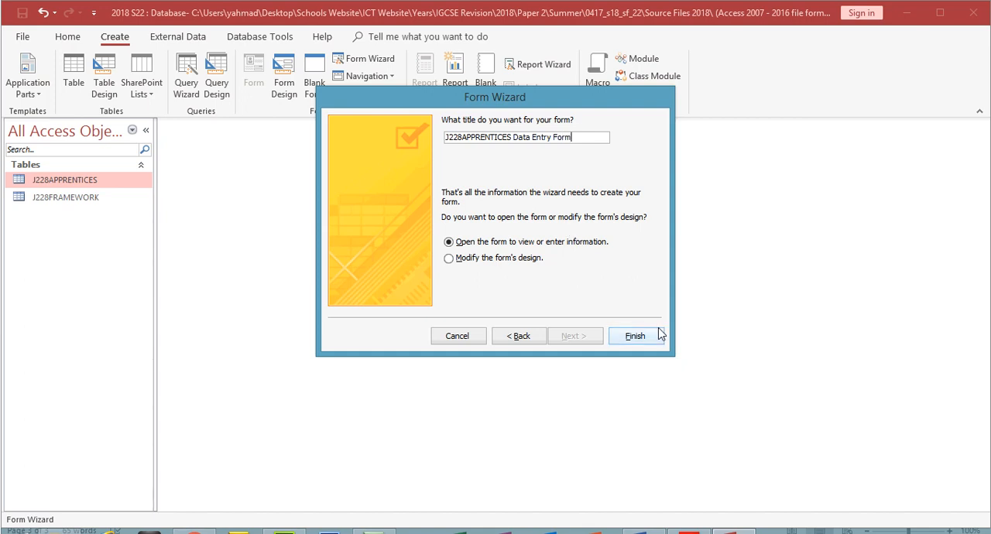
left_click(635, 336)
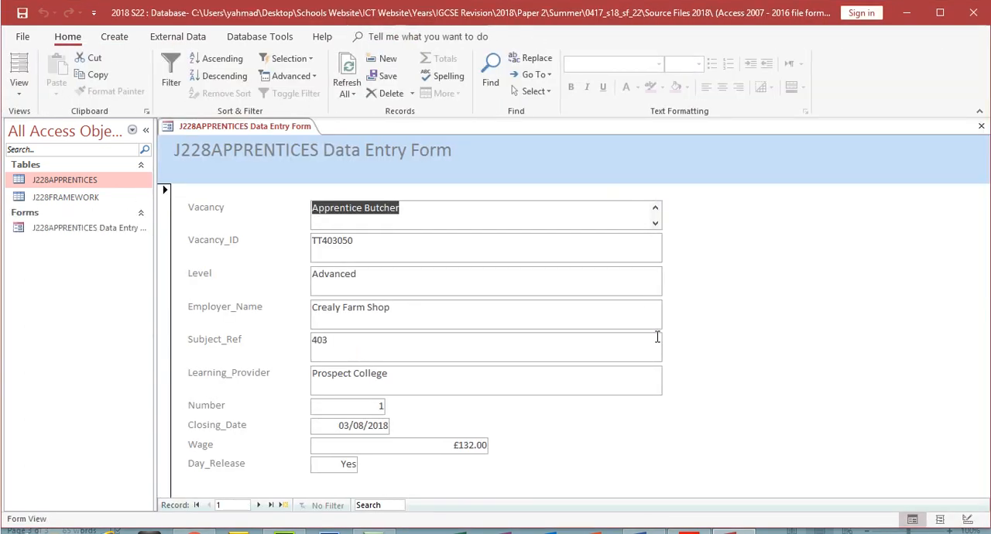
- Highlight question 20's left-aligned columnar headings requirement in the exam paper and browse a few records in the Access form to compare
mouse_move(689, 531)
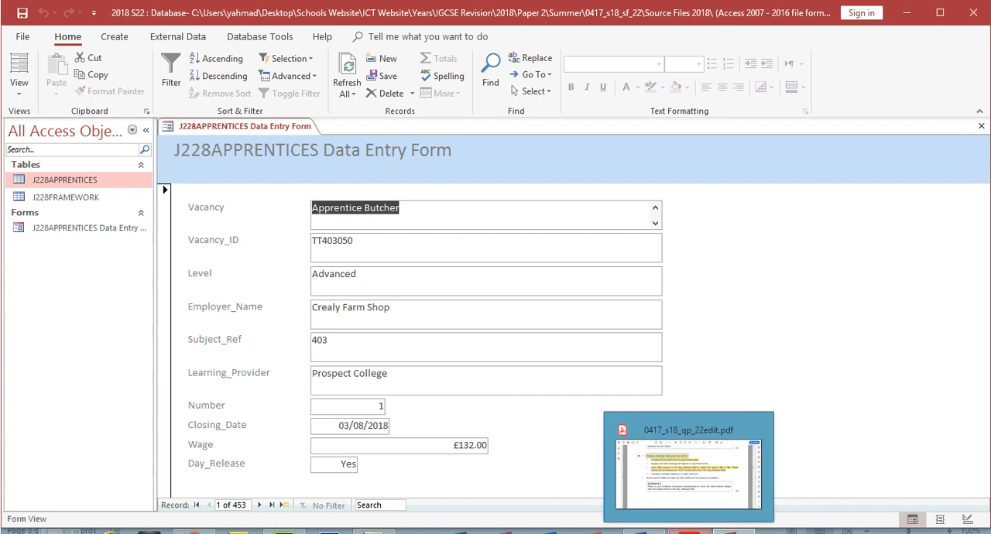
left_click(685, 476)
left_click_drag(238, 219, 629, 220)
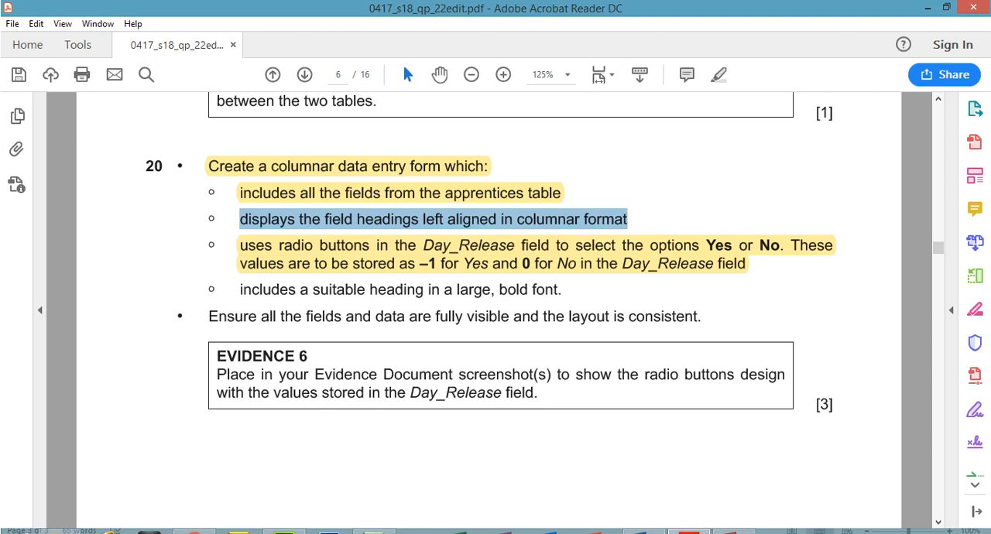
left_click(690, 531)
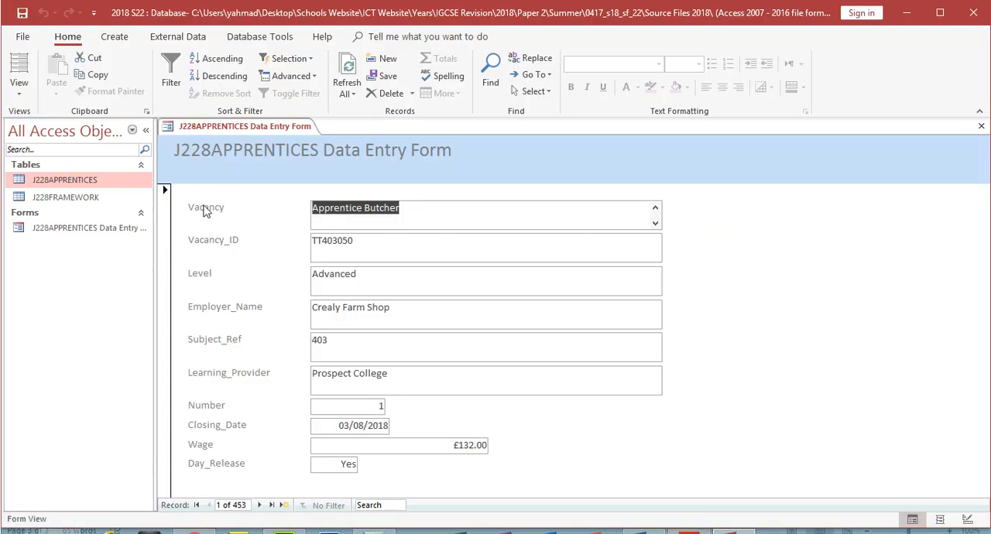
left_click(260, 505)
left_click(259, 505)
left_click(260, 505)
left_click(259, 505)
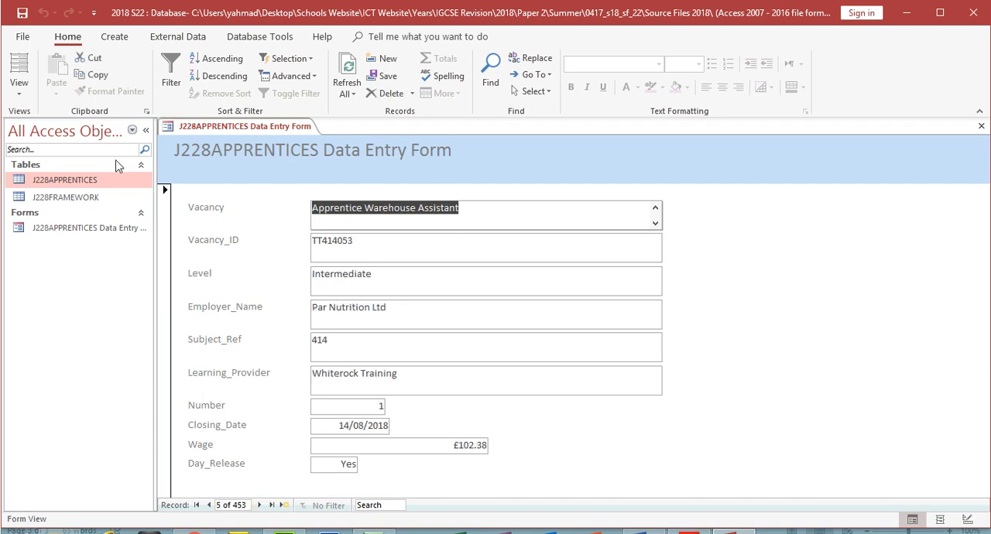
- Open the J228APPRENTICES Data Entry Form in Design View and close the Field List
left_click(20, 93)
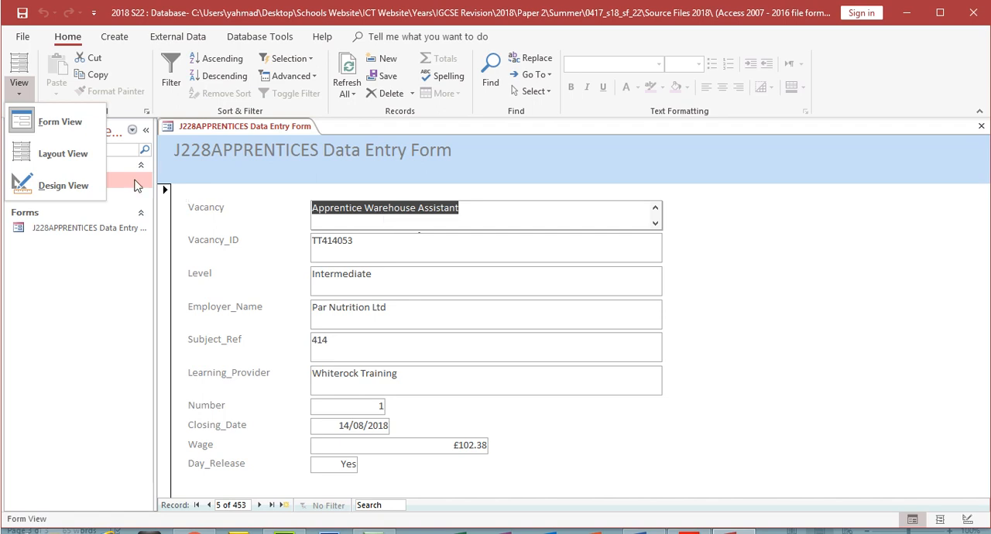
left_click(64, 186)
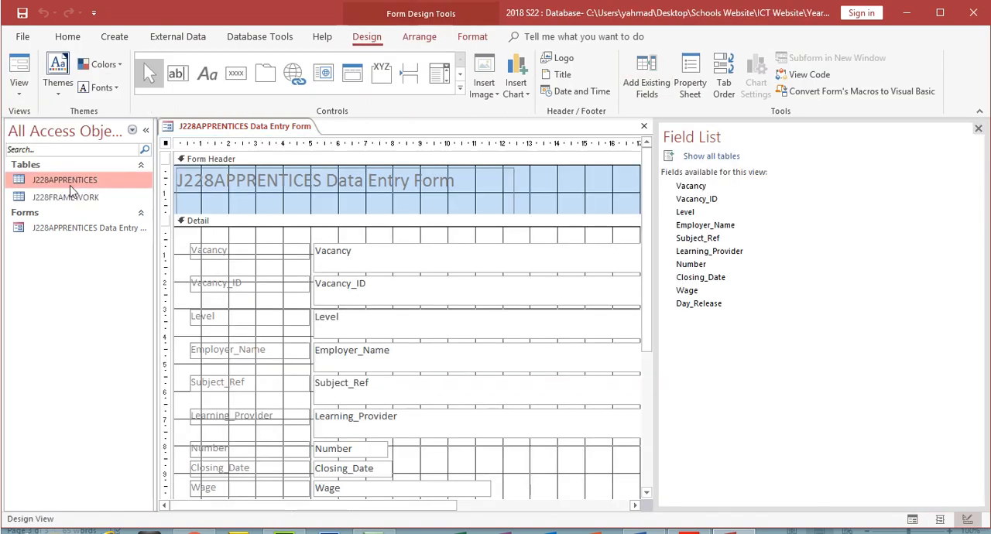
left_click(979, 129)
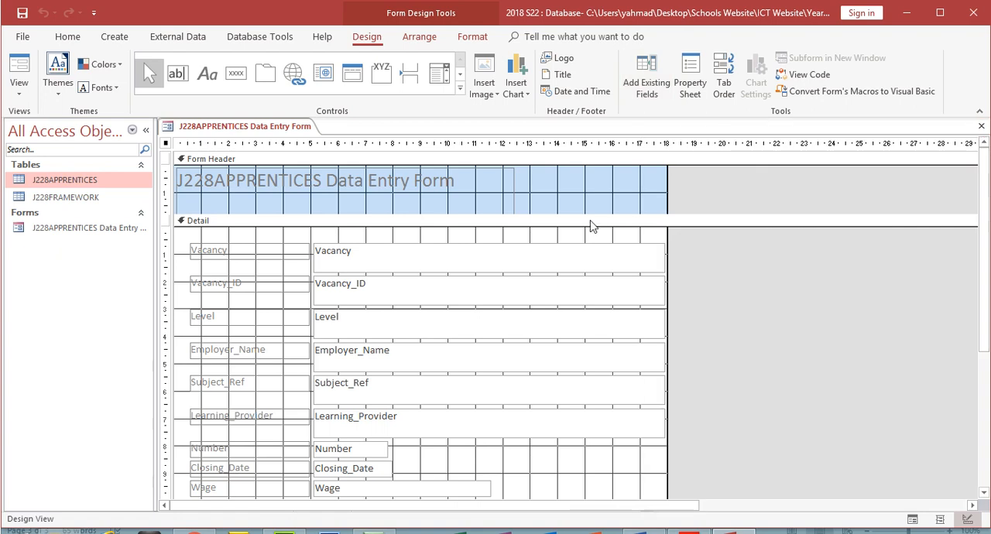
- Narrow the six text boxes from Vacancy to Learning_Provider together so they end at about 11 cm on the ruler
left_click(294, 252)
left_click(492, 263)
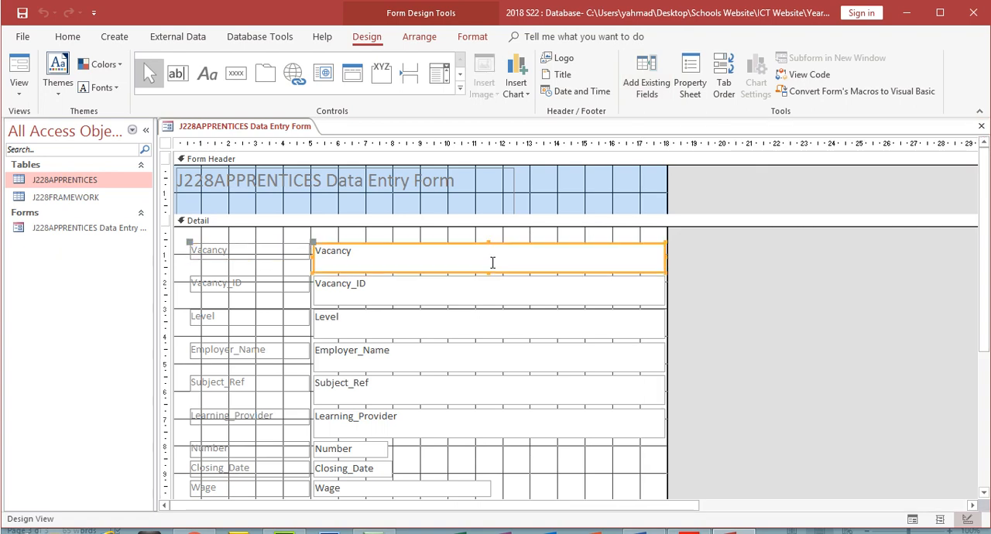
left_click(490, 297, "shift")
left_click(471, 333, "shift")
left_click(470, 360, "shift")
left_click(467, 391, "shift")
left_click(462, 415, "shift")
left_click_drag(664, 262, 476, 265)
left_click(506, 272)
- Reduce the height of each text box from Vacancy to Learning_Provider to roughly one line of text
left_click(409, 267)
left_click_drag(395, 271, 394, 258)
left_click(388, 292)
left_click_drag(392, 304, 393, 292)
left_click(391, 331)
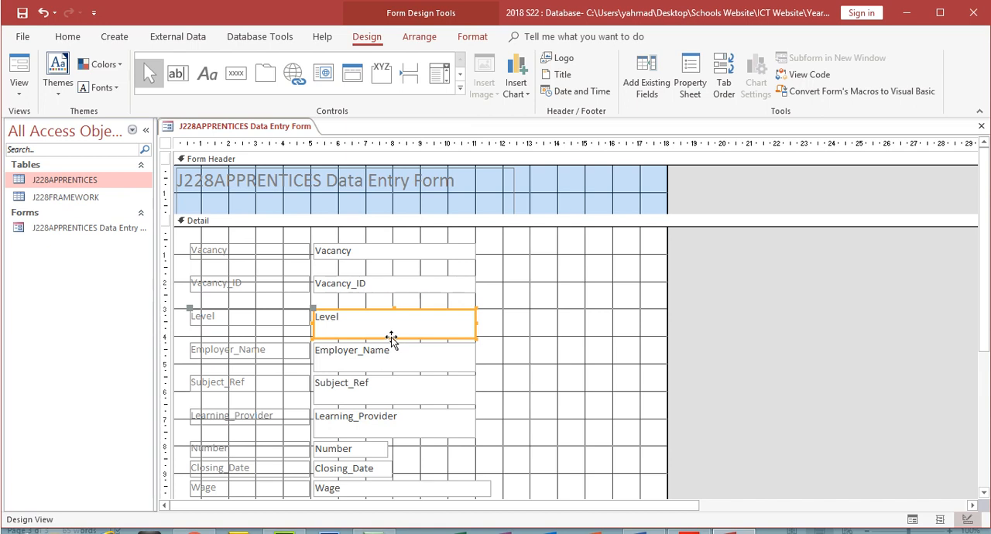
left_click_drag(393, 337, 392, 325)
left_click(390, 365)
left_click_drag(394, 371, 393, 361)
left_click(391, 397)
left_click_drag(392, 404, 391, 389)
left_click(393, 419)
left_click_drag(392, 438, 392, 429)
- Move the Vacancy_ID, Level, Employer_Name, Subject_Ref and Learning_Provider fields up with their labels to close the gaps beneath Vacancy
left_click_drag(496, 320, 214, 268)
left_click(508, 335)
left_click_drag(505, 329, 208, 290)
left_click(495, 375)
left_click_drag(496, 365, 211, 314)
left_click_drag(484, 367, 224, 333)
left_click_drag(482, 399, 216, 362)
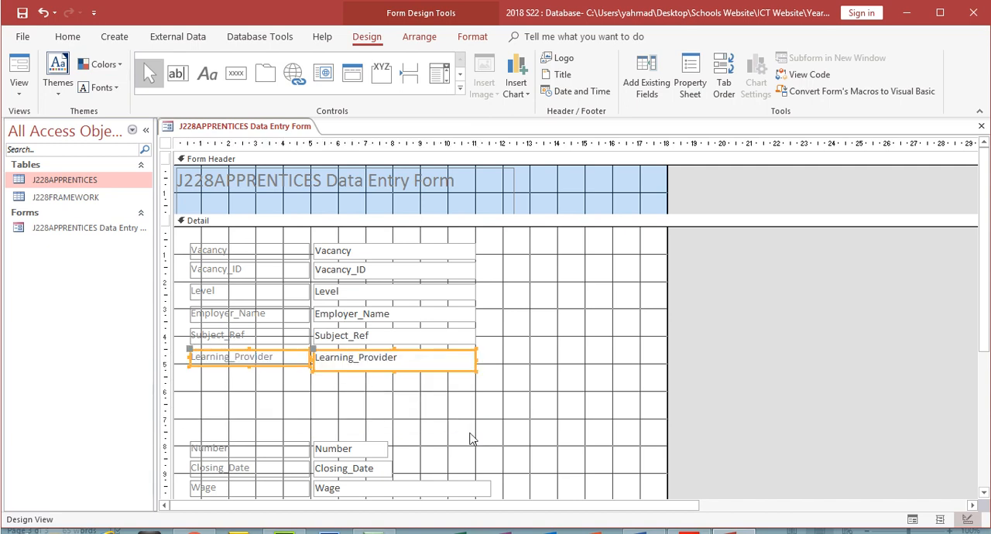
- Move the Number, Closing_Date and Wage fields up together beneath Learning_Provider and display the form in Form View
left_click_drag(395, 420, 230, 504)
left_click_drag(261, 445, 263, 376)
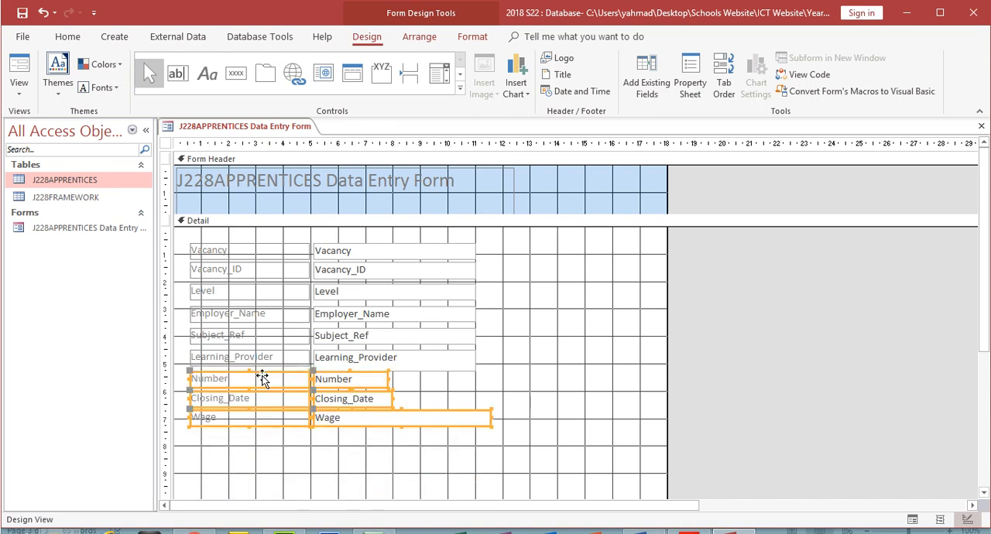
left_click(17, 74)
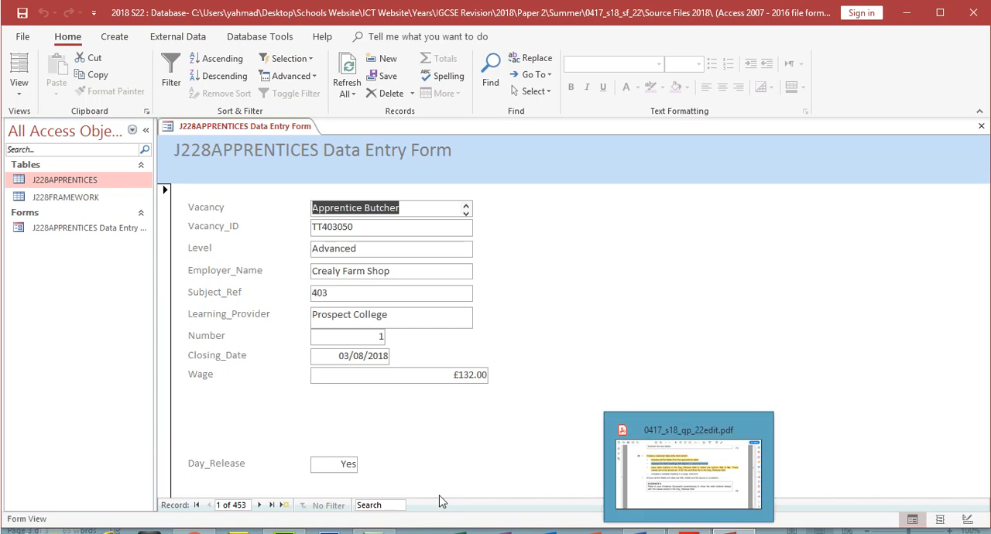
- Check the Day_Release radio button requirement of question 20 in the exam paper and return to the Access form
mouse_move(688, 531)
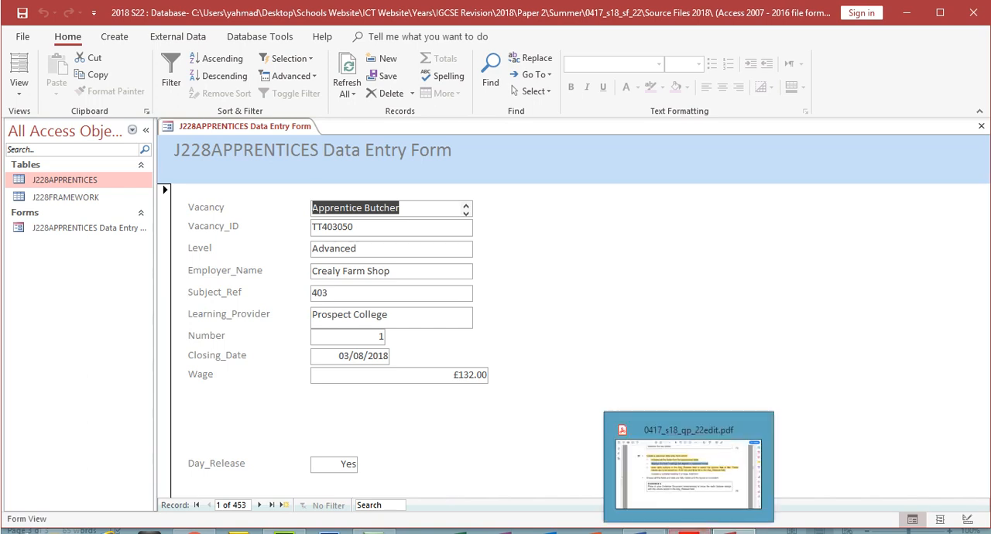
left_click(690, 492)
left_click(315, 255)
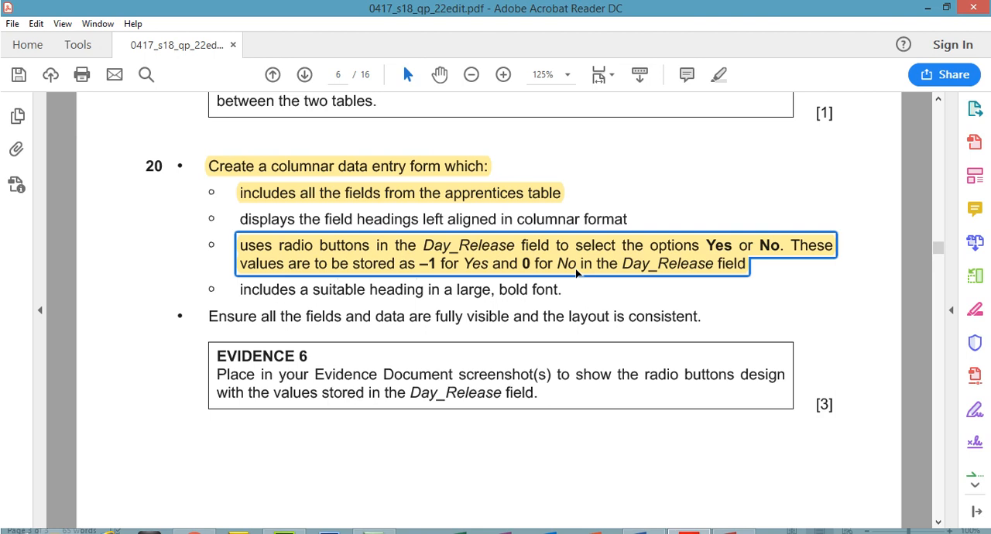
left_click(732, 531)
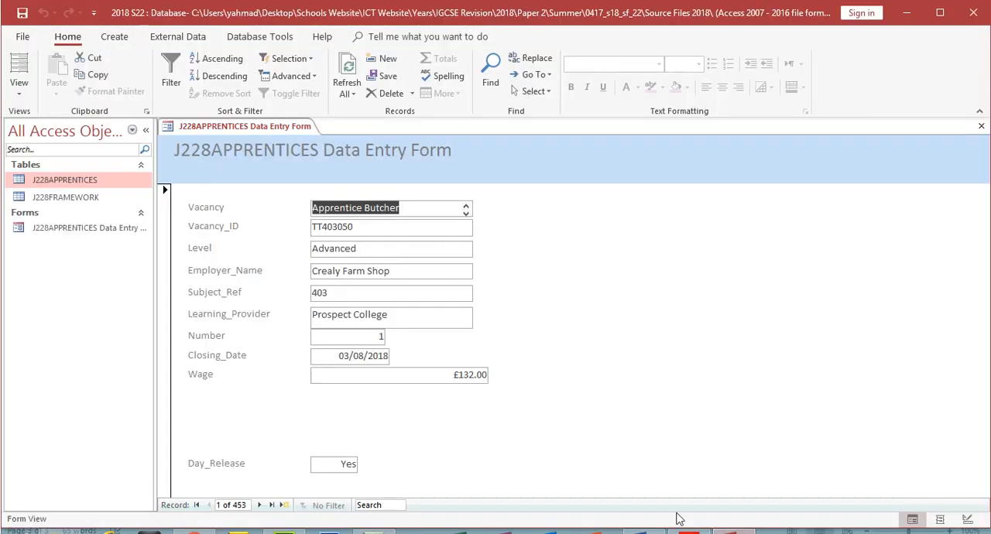
- In Design View, left-align the contents of all text boxes from Vacancy to Wage and view the result in Form View
left_click(23, 95)
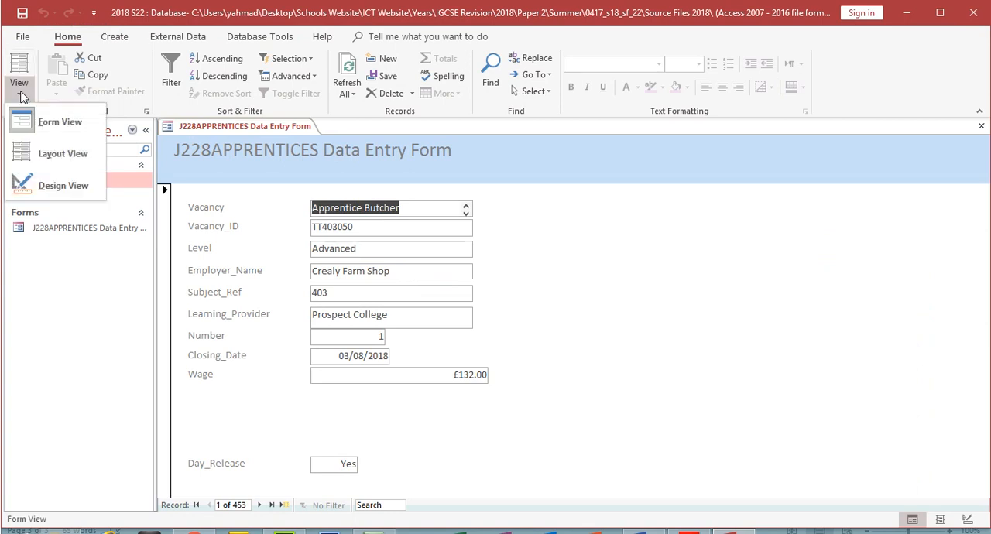
left_click(39, 186)
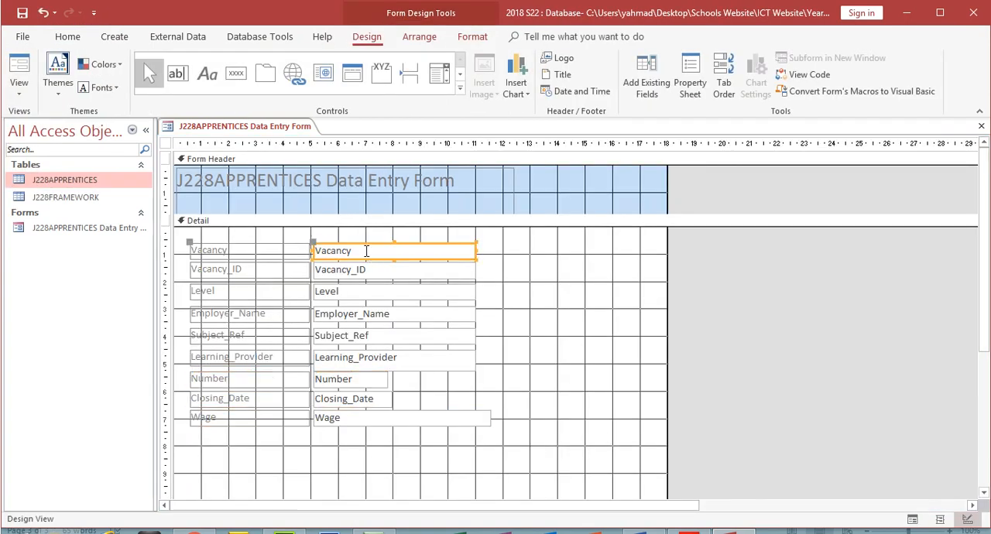
left_click(358, 272, "shift")
left_click(354, 292, "shift")
left_click(350, 313, "shift")
left_click(348, 336, "shift")
left_click(353, 359, "shift")
left_click(348, 379, "shift")
left_click(345, 399, "shift")
left_click(344, 418, "shift")
left_click(67, 36)
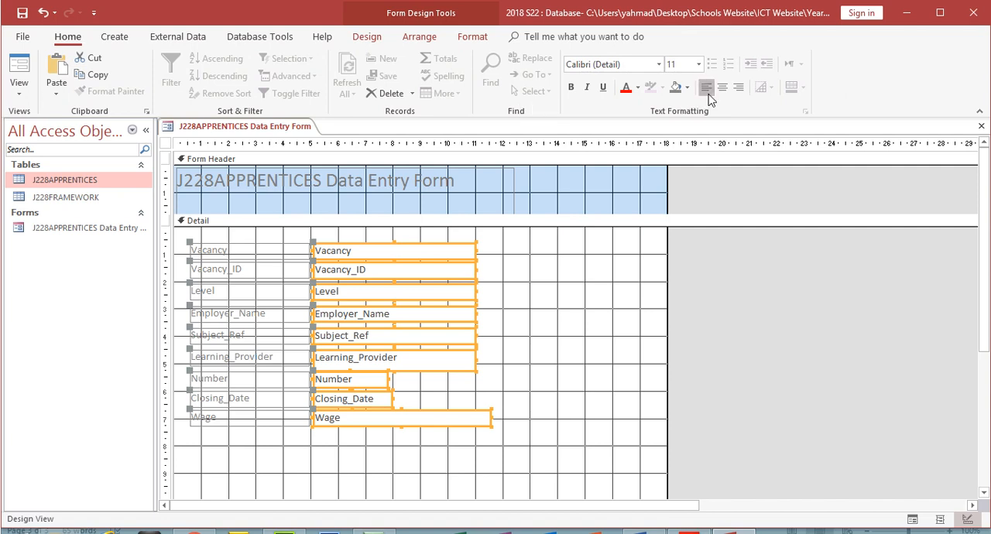
left_click(22, 74)
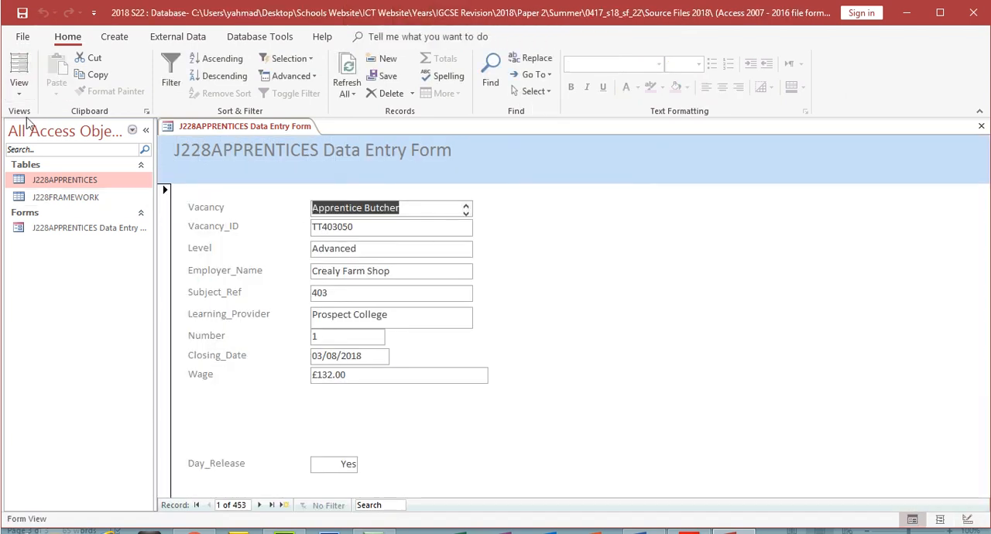
- In Design View, move the Day_Release field up beneath Wage and delete it together with its label
left_click(19, 89)
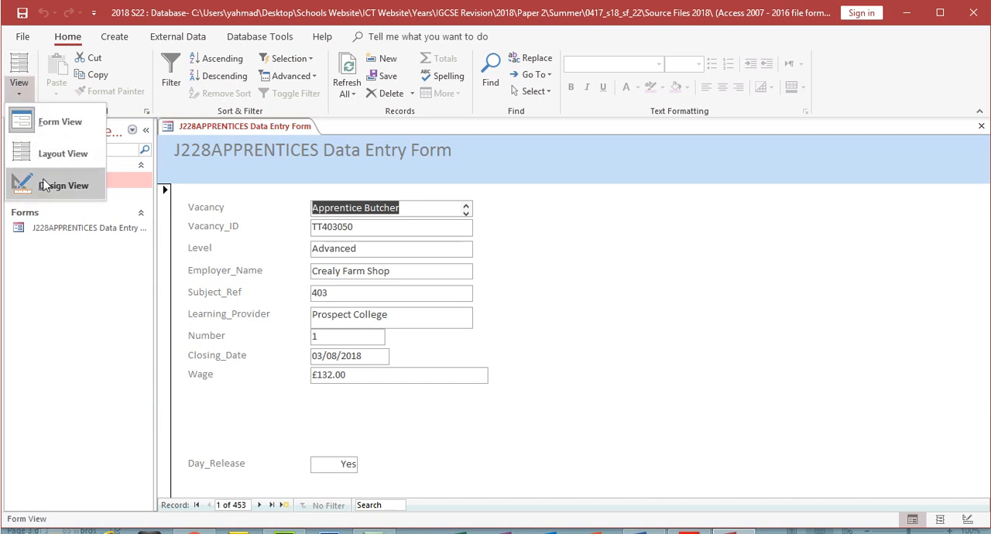
left_click(39, 184)
left_click_drag(985, 347, 986, 356)
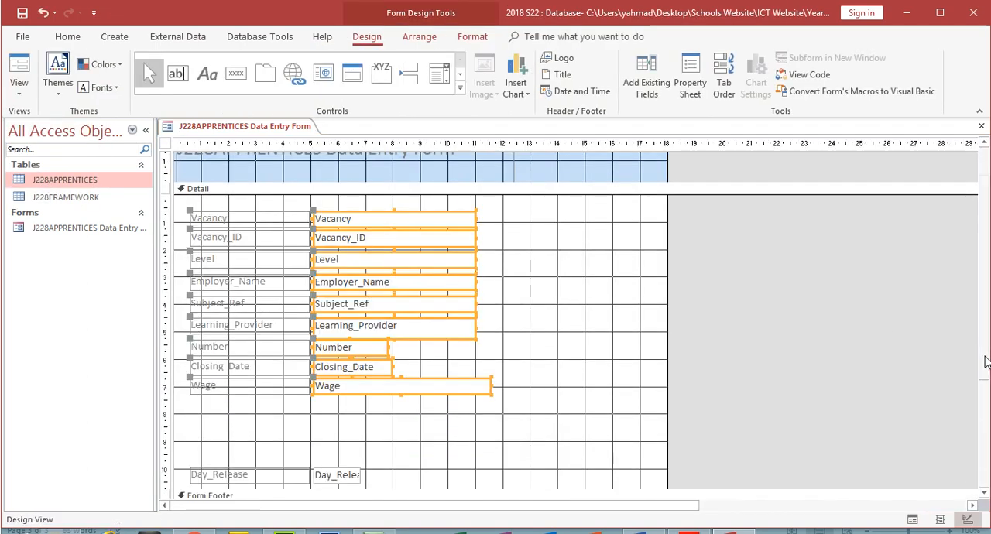
left_click_drag(185, 459, 245, 409)
left_click(363, 439)
left_click(368, 416)
left_click_drag(311, 401, 310, 401)
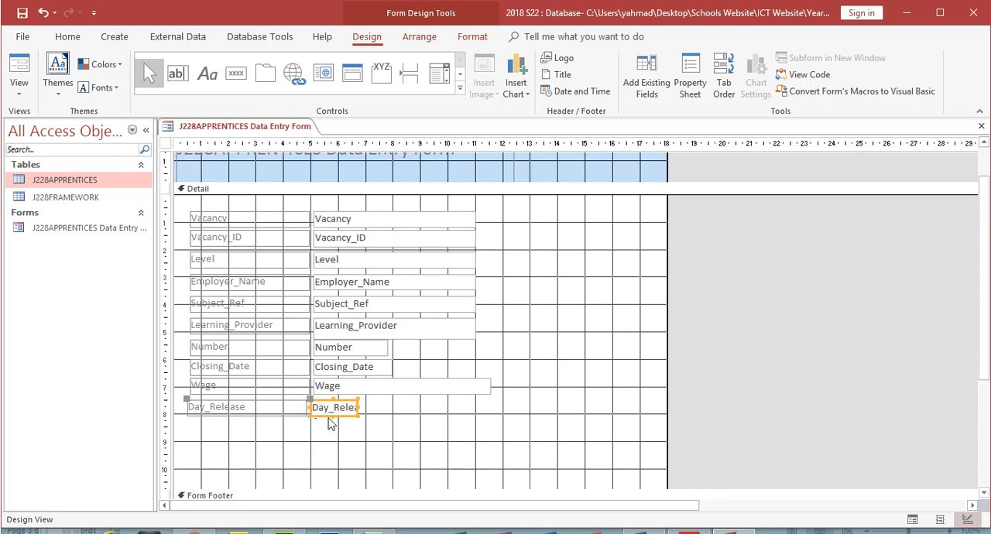
key("Delete")
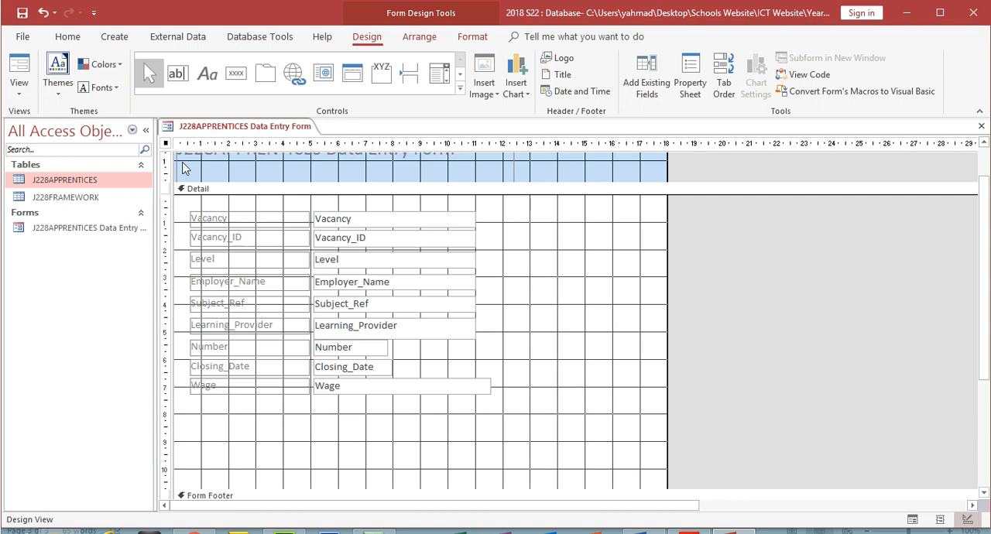
- Draw an option group about 3 cm wide beneath the Wage field and label its options Yes and No
left_click(380, 73)
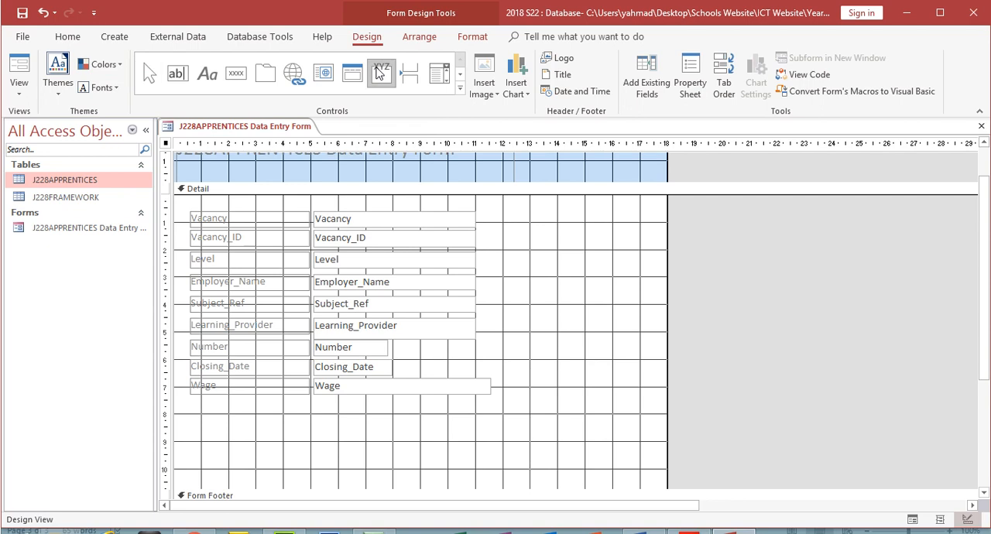
left_click_drag(191, 404, 281, 441)
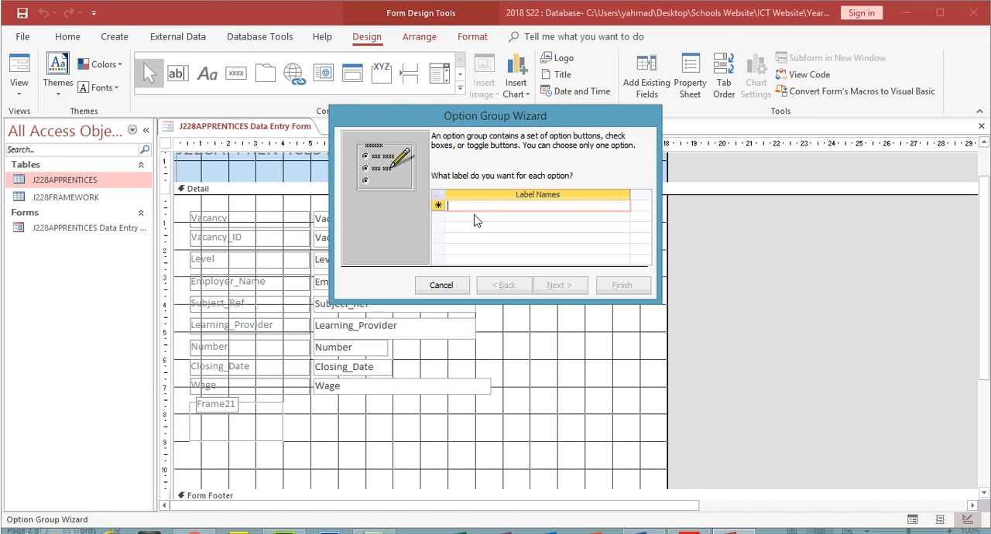
type("Yes")
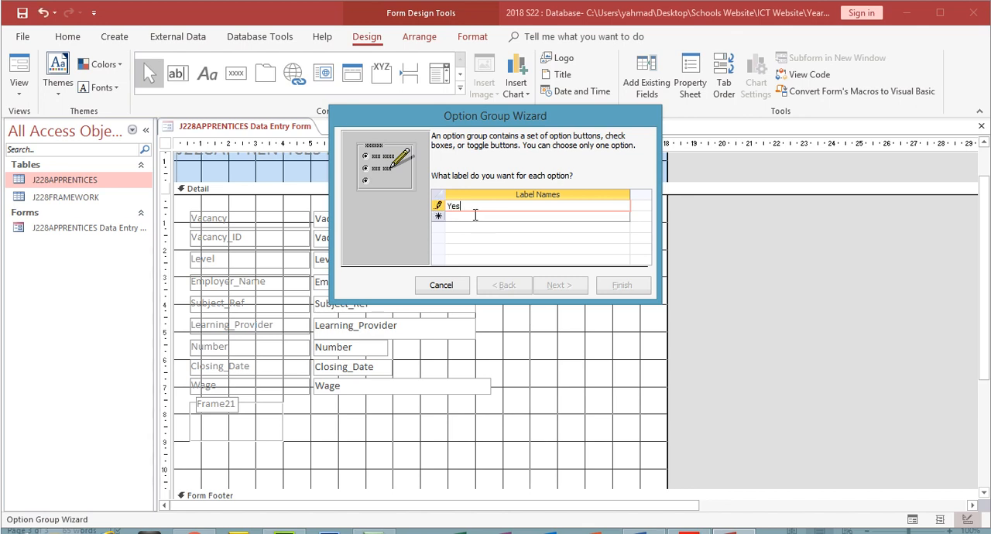
left_click(475, 216)
type("No")
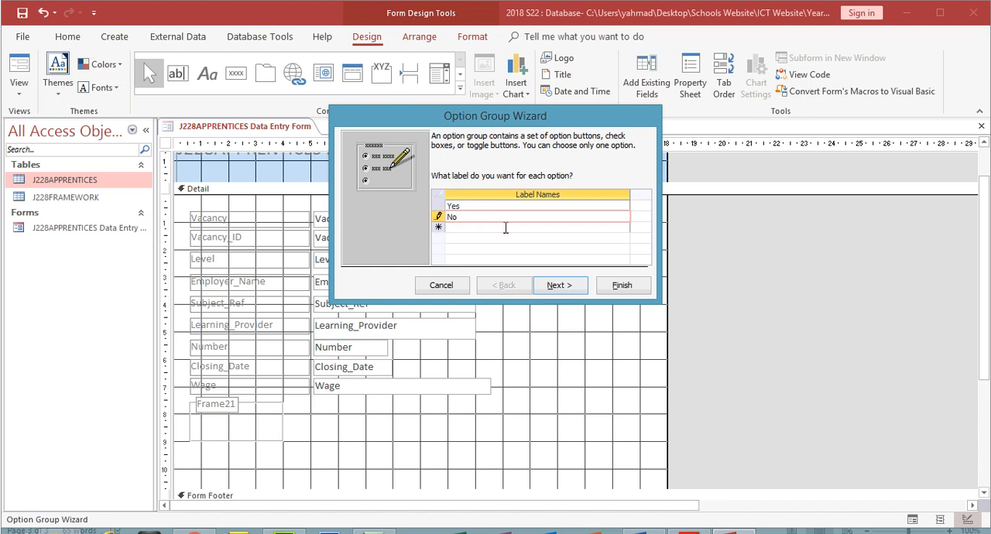
- Keep Yes as the default choice in the Option Group Wizard and continue to the option values
left_click(571, 286)
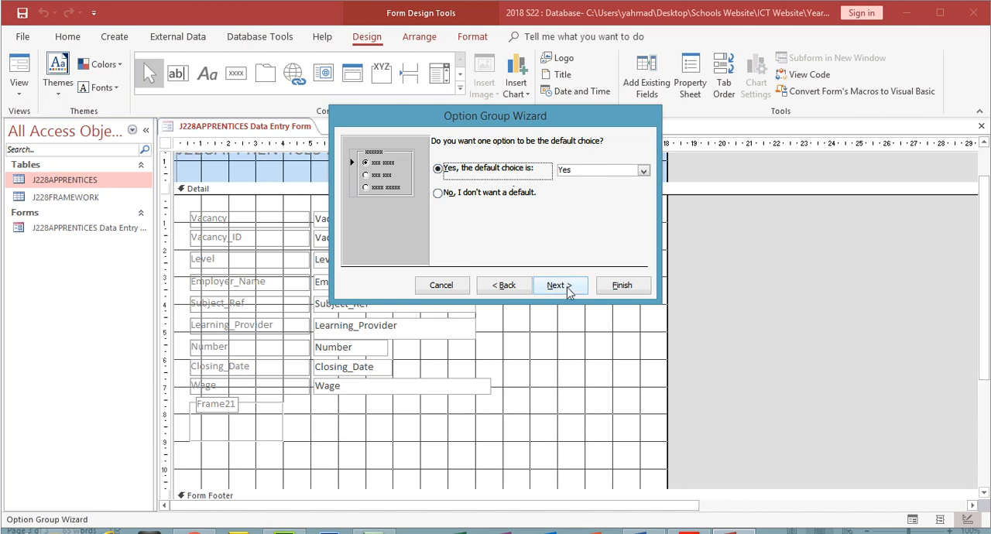
left_click(439, 193)
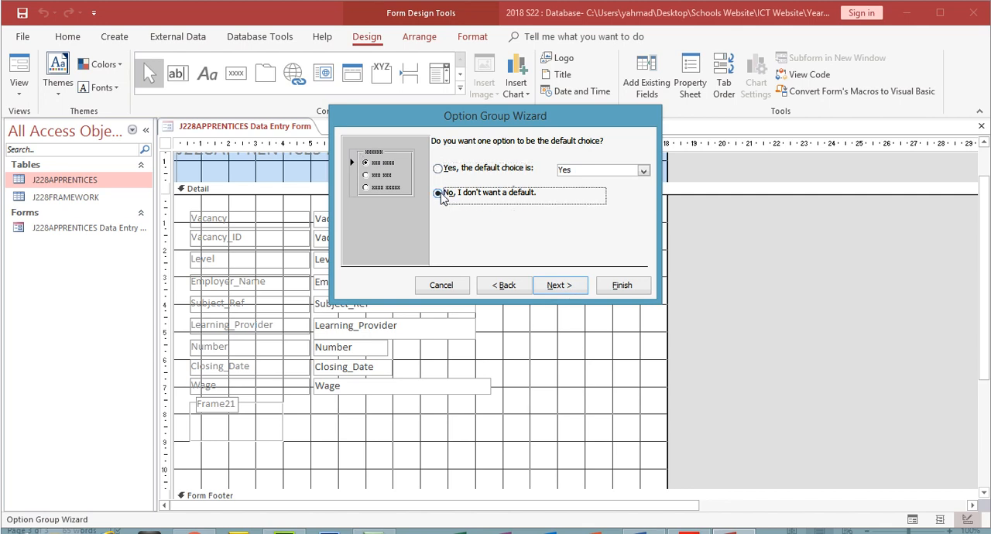
left_click(440, 169)
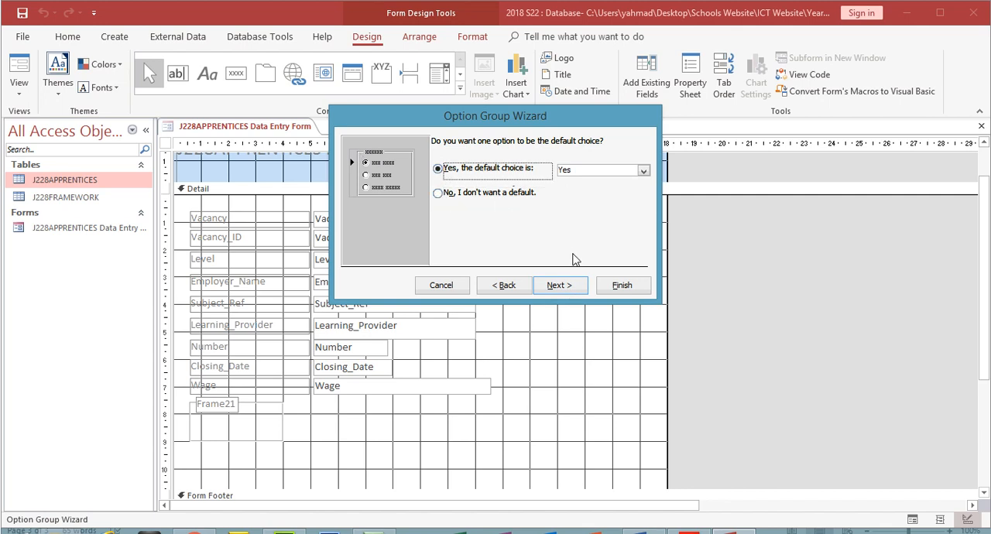
left_click(559, 285)
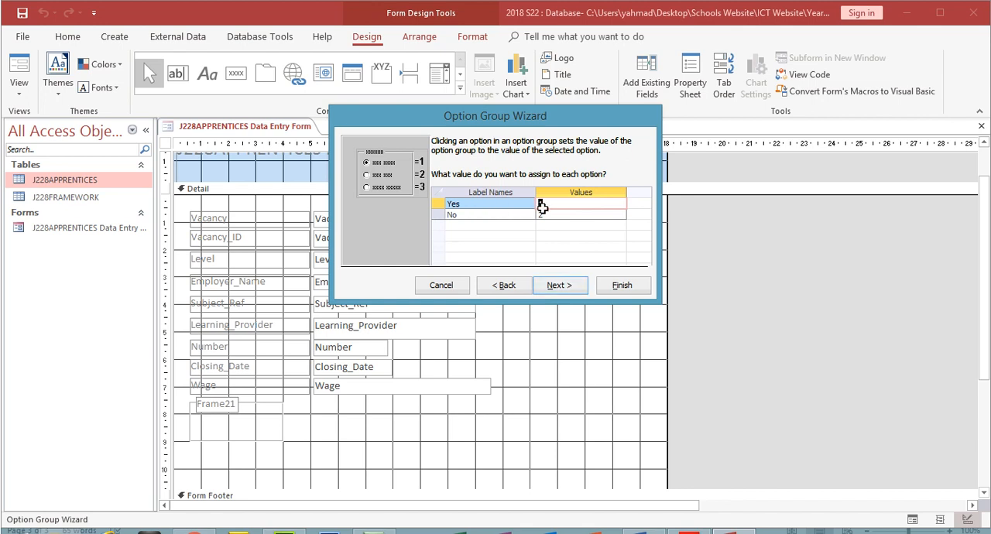
- Assign the value -1 to Yes and 0 to No in the option group, checking them against question 20 in the exam paper
left_click(689, 532)
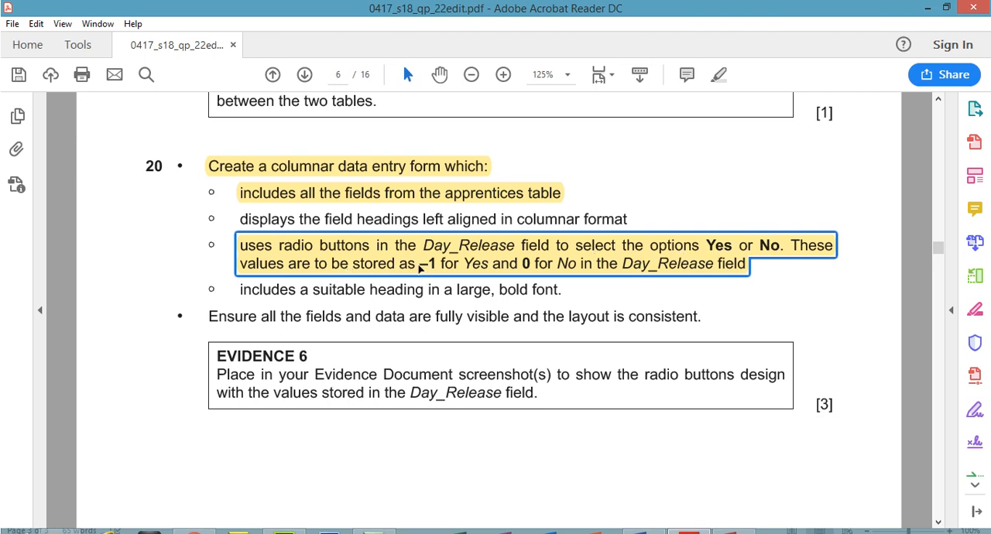
left_click(689, 532)
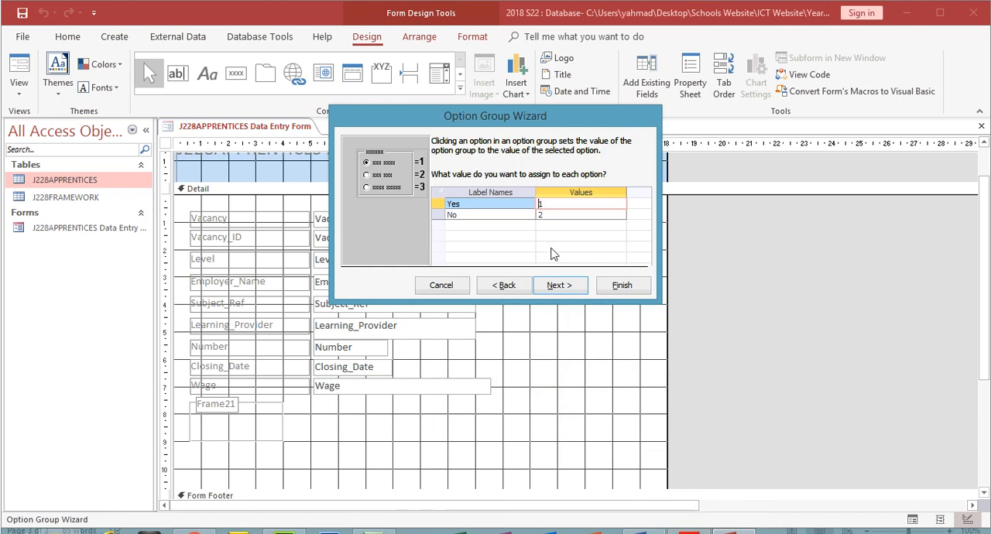
type("-")
left_click(531, 218)
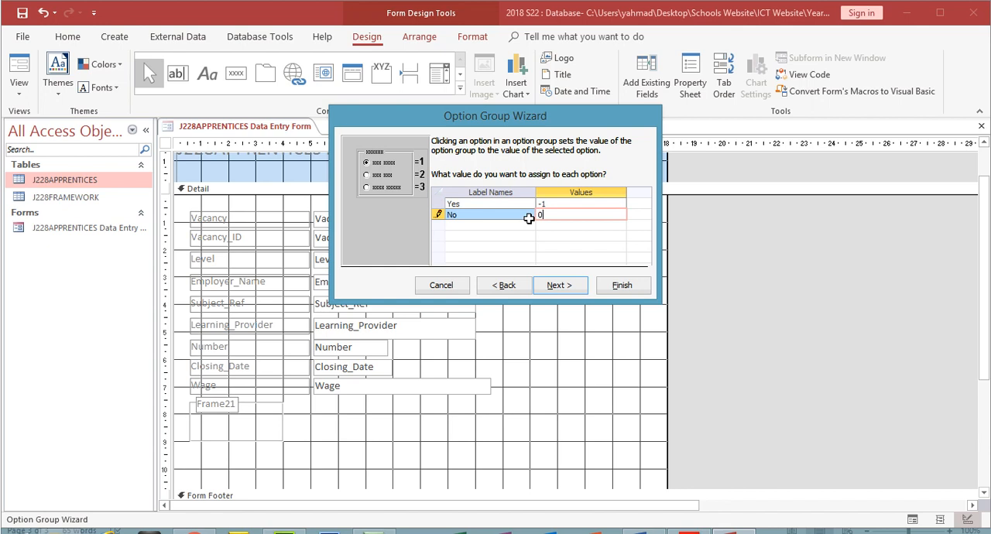
left_click(689, 532)
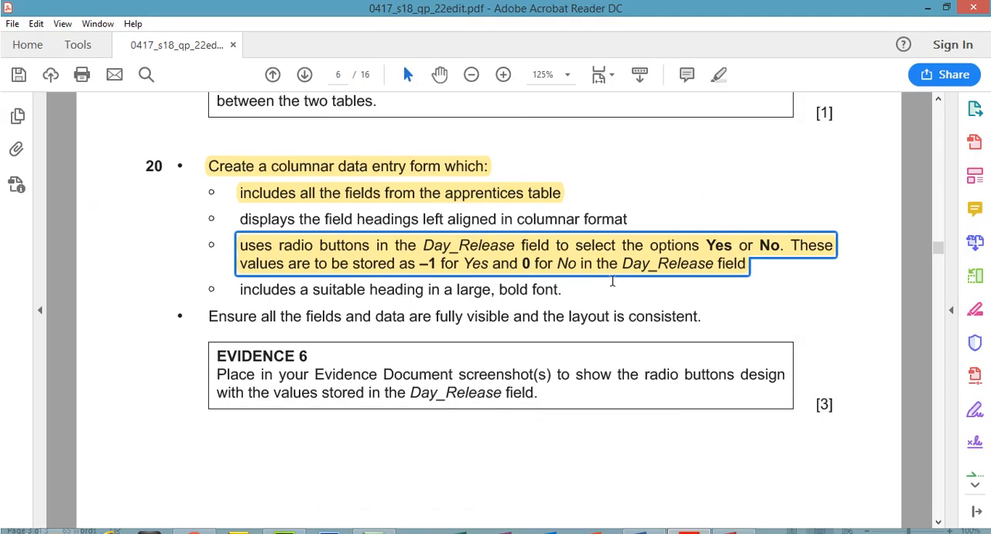
- Return to the Option Group Wizard in Access and store the selected option's value in the Day_Release field
left_click(689, 532)
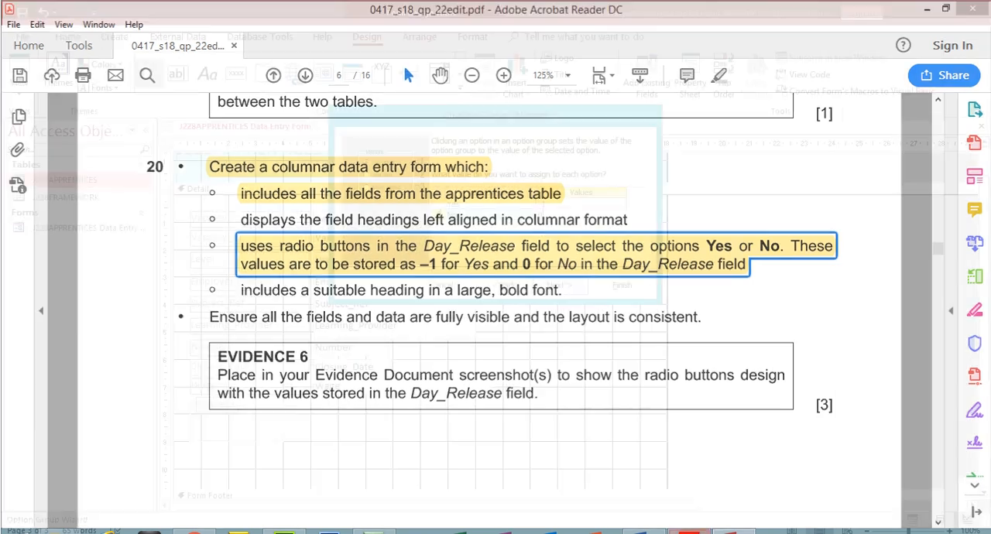
left_click(573, 286)
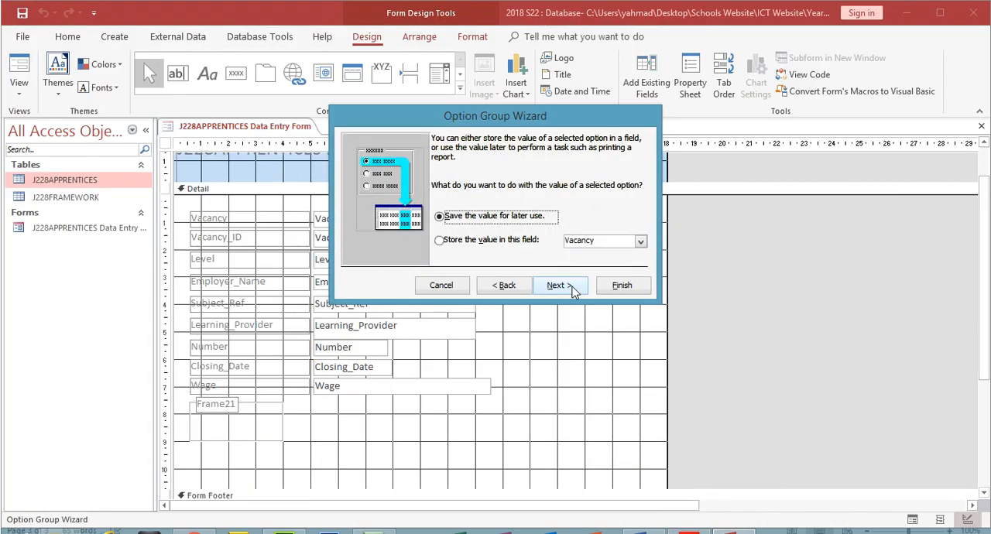
left_click(504, 240)
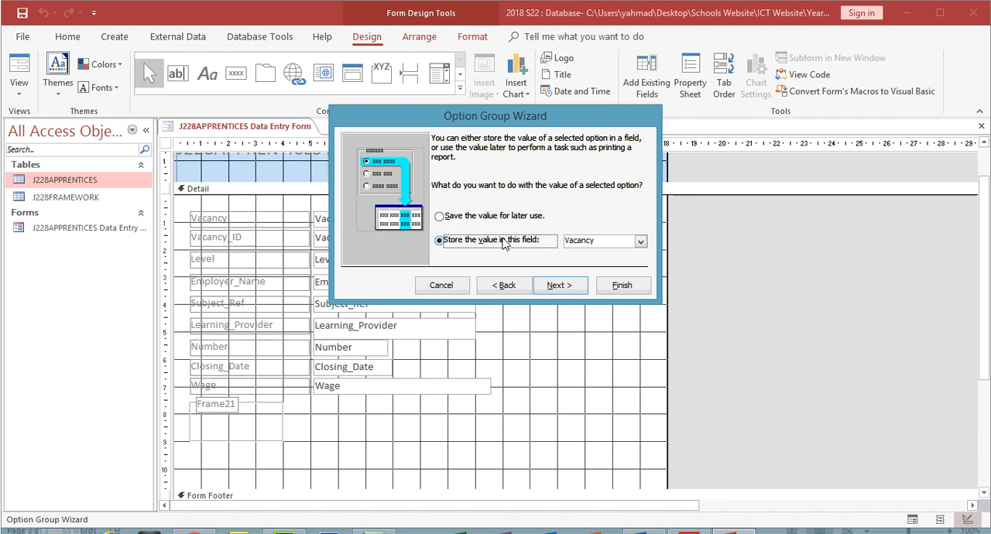
left_click(641, 241)
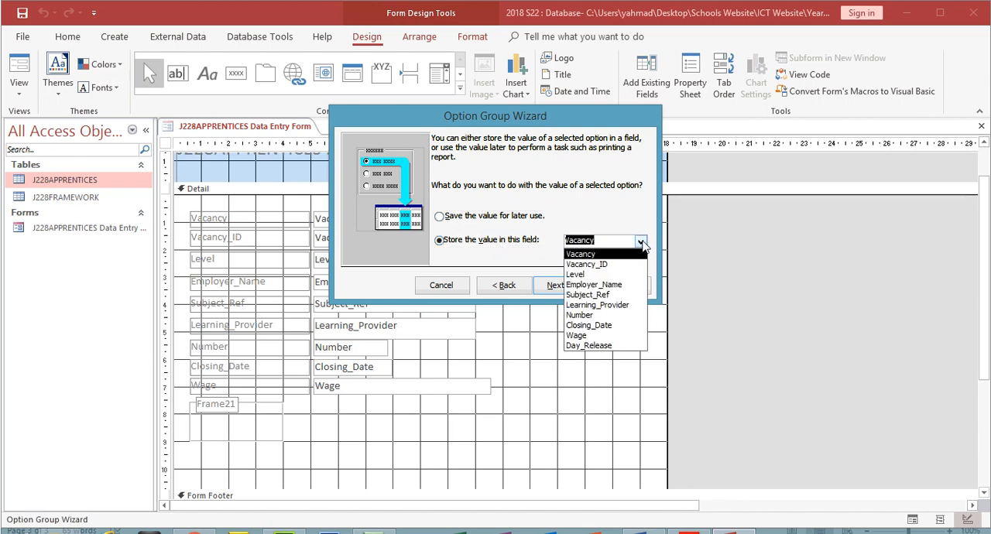
left_click(621, 346)
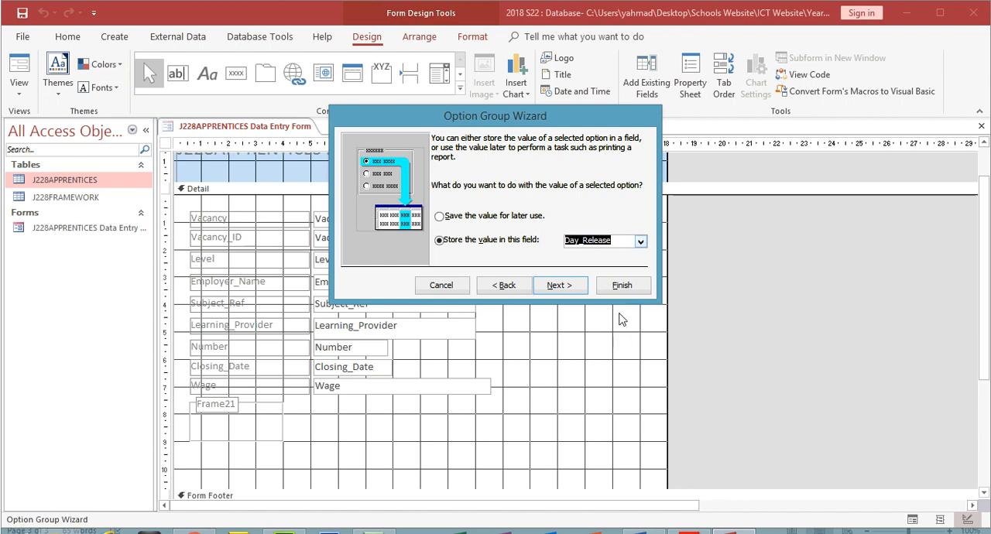
left_click(571, 286)
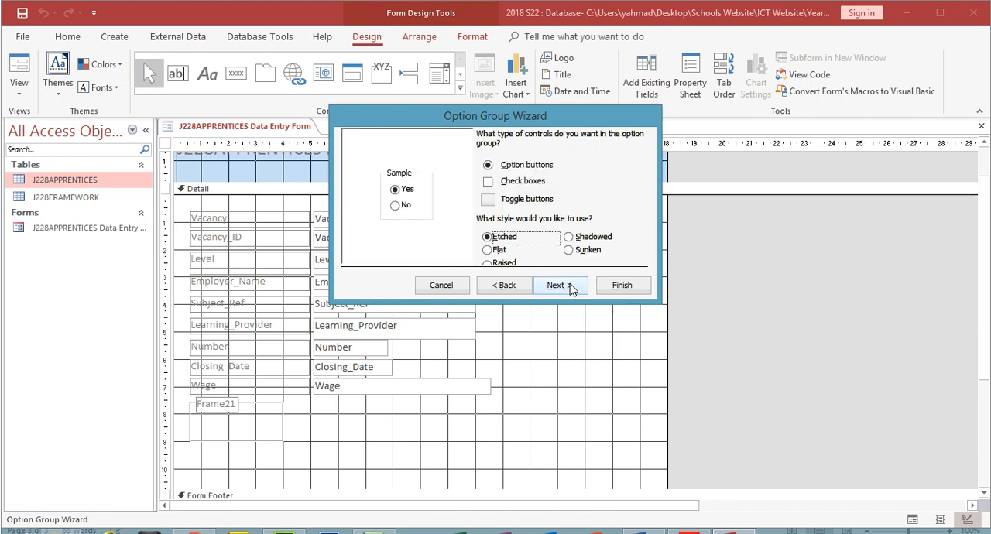
- Use option buttons as the control type for the Yes and No choices, keeping the Etched style
left_click(507, 189)
left_click(507, 188)
left_click(513, 173)
left_click(567, 285)
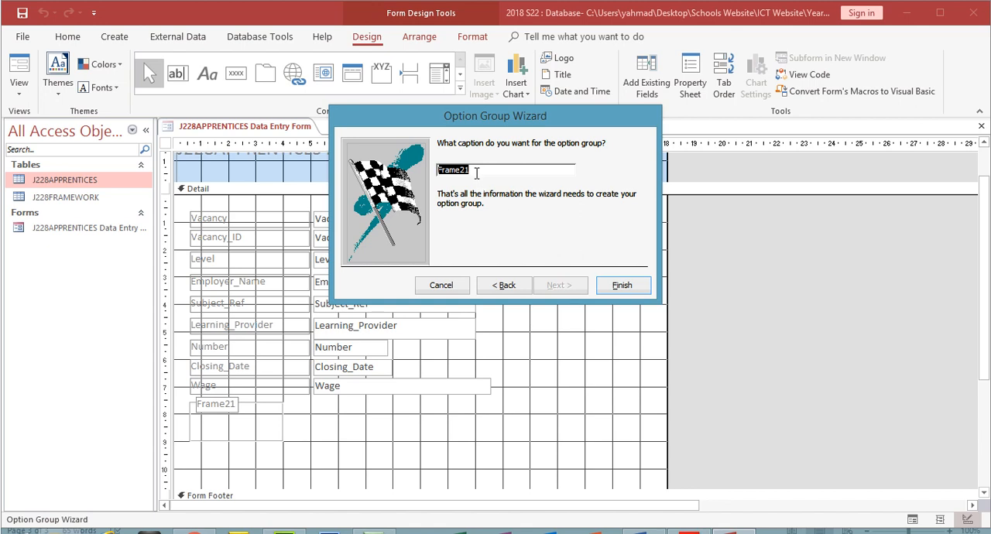
- Check the field name in exam question 20, caption the option group Day_Release and finish the wizard
left_click(689, 531)
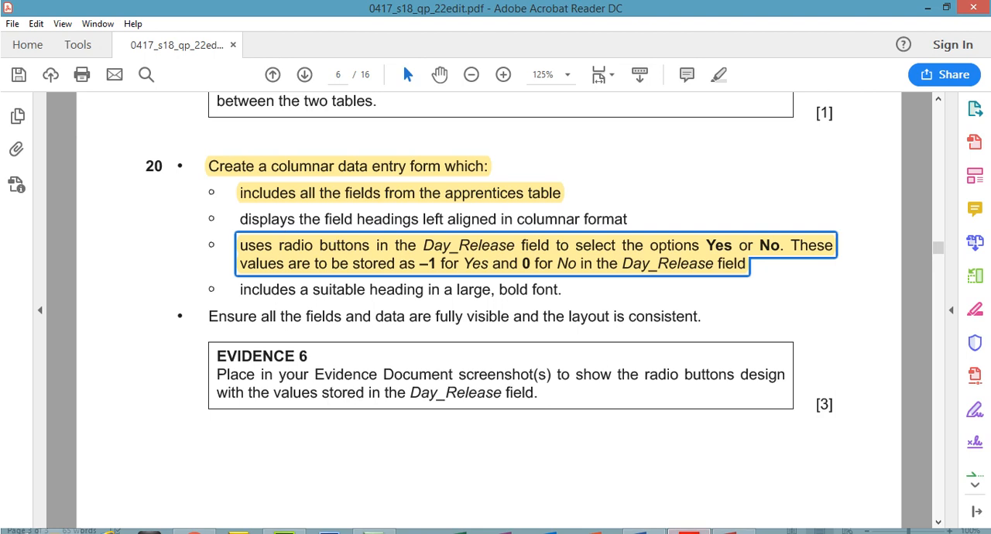
left_click(689, 531)
type("Day_Release")
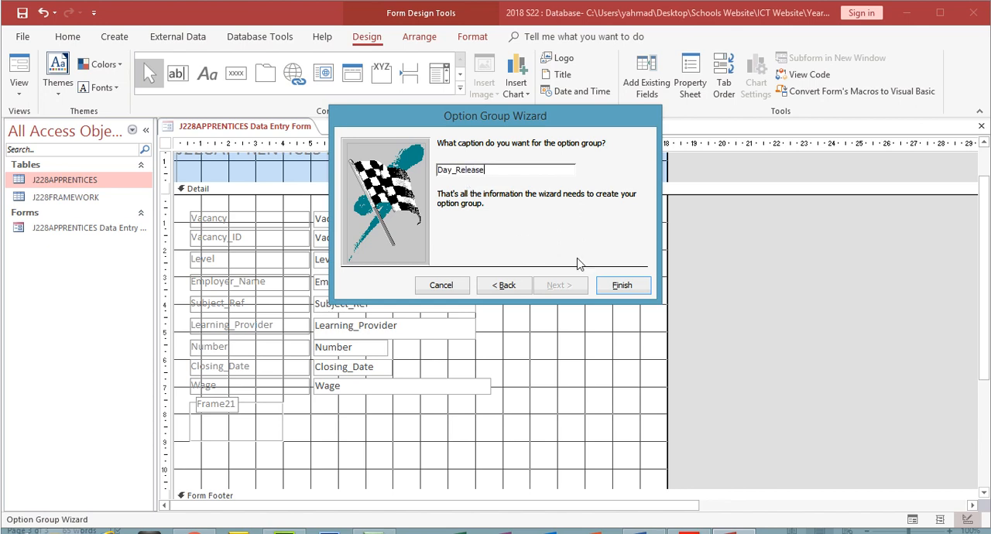
left_click(618, 285)
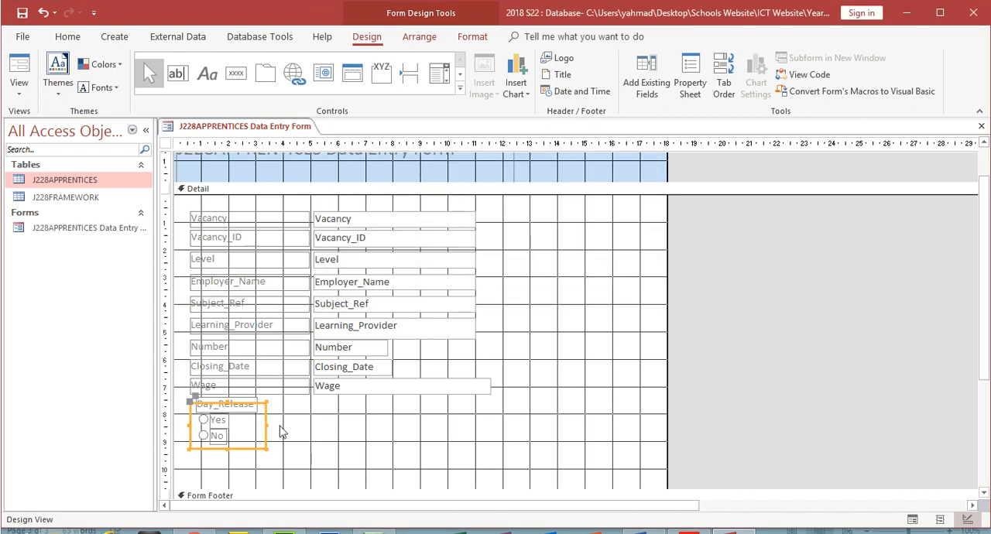
- Show the data entry form in Form View and test the Day_Release radio buttons with No, then Yes
left_click(19, 87)
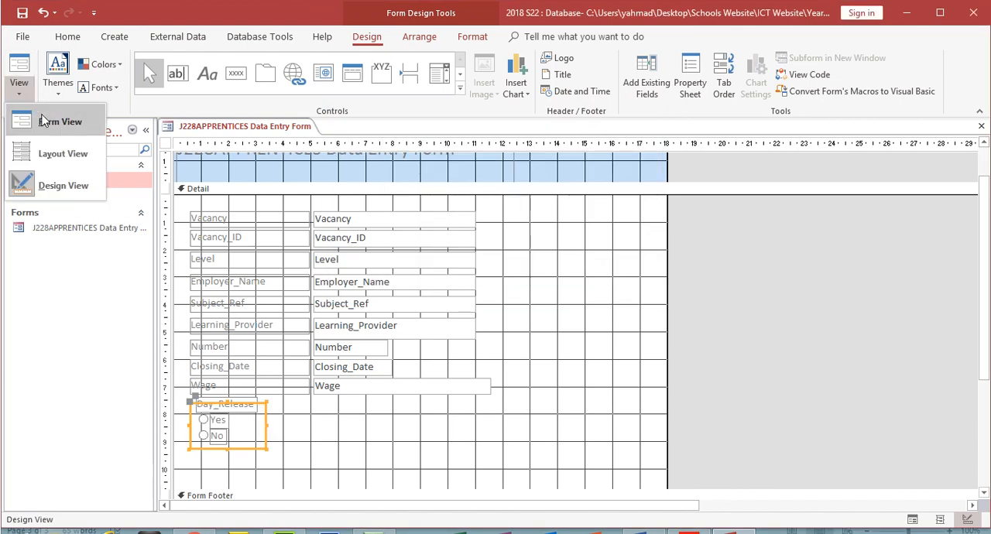
left_click(44, 121)
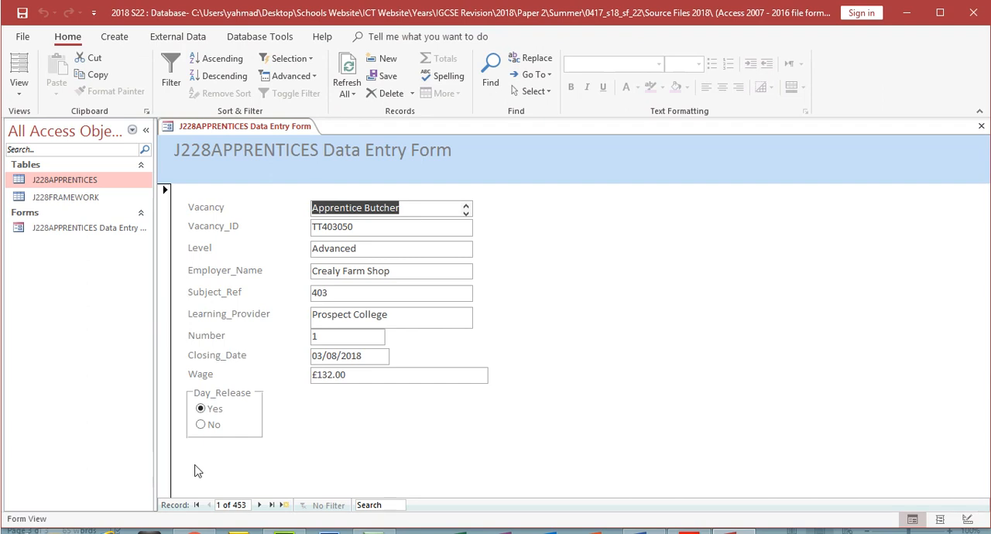
left_click(214, 426)
left_click(214, 411)
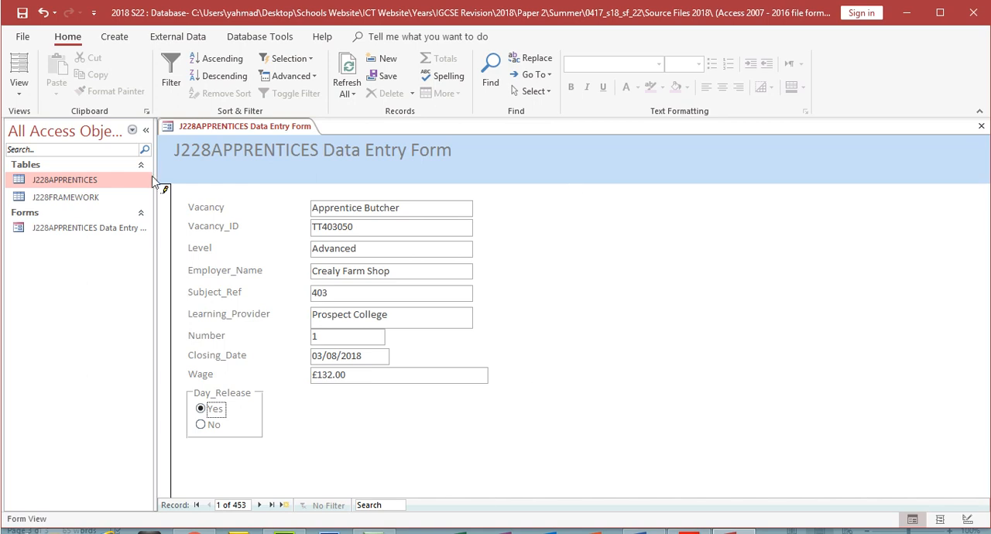
- Check the heading requirement in question 20 and, in Design View, remove the J228 prefix from the form heading
left_click(689, 531)
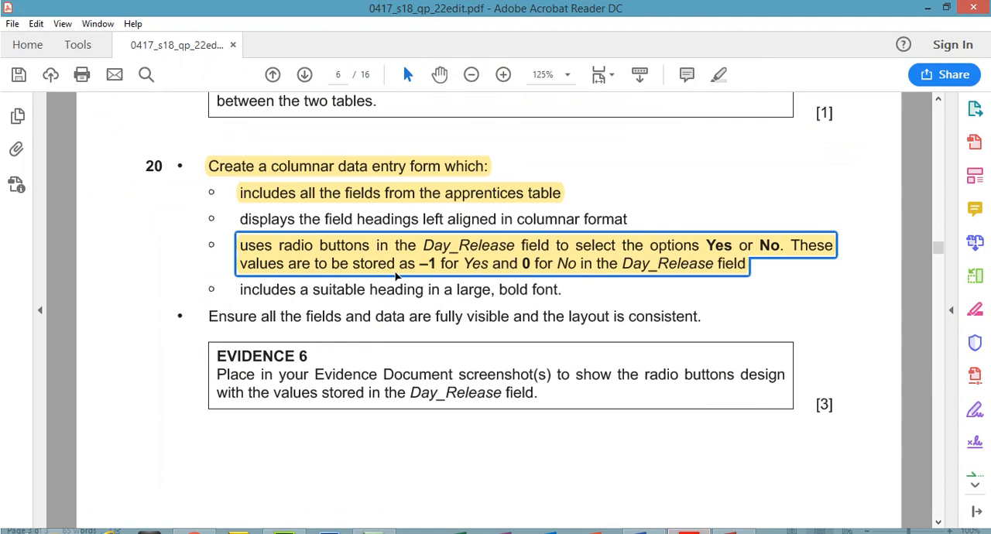
left_click_drag(245, 289, 555, 289)
left_click(689, 532)
left_click(19, 94)
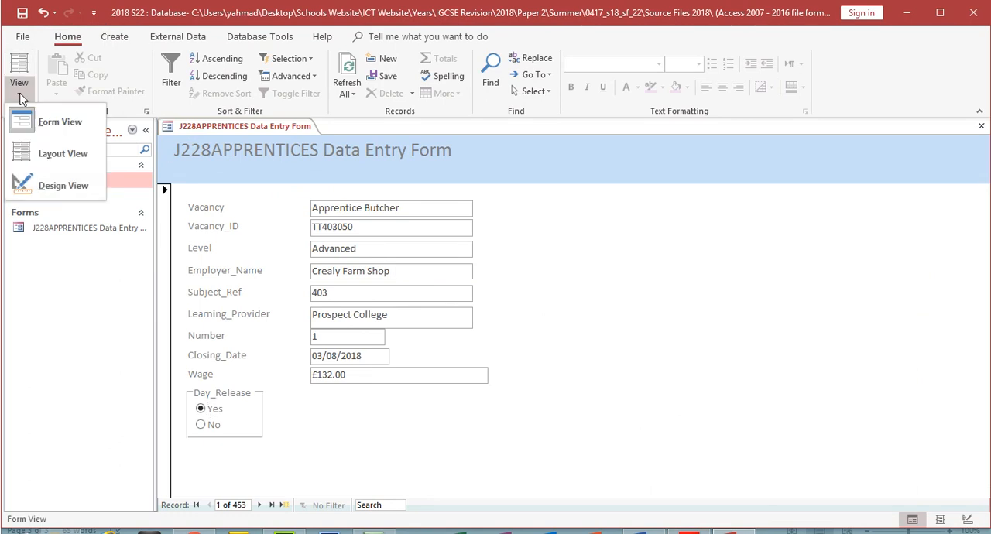
left_click(59, 189)
left_click(322, 181)
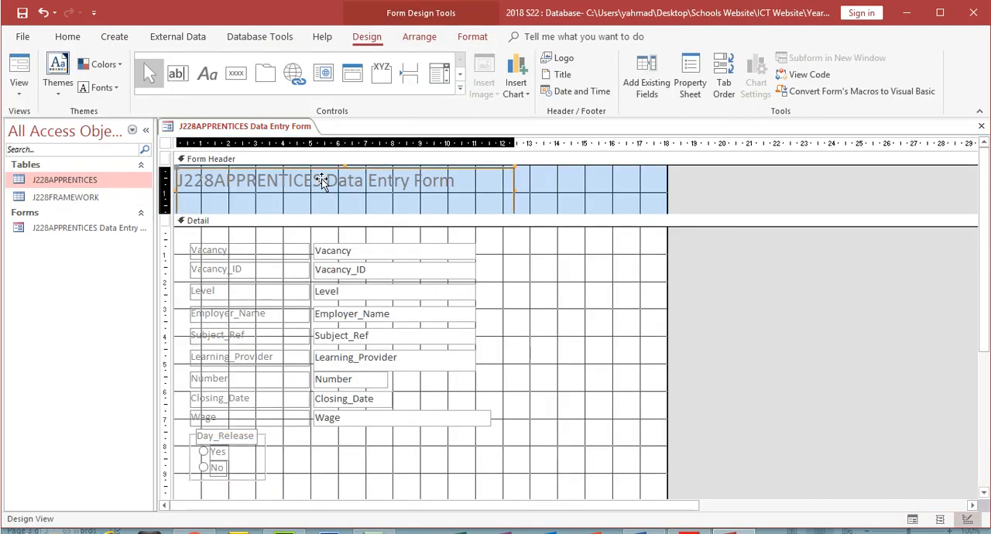
left_click_drag(321, 180, 180, 186)
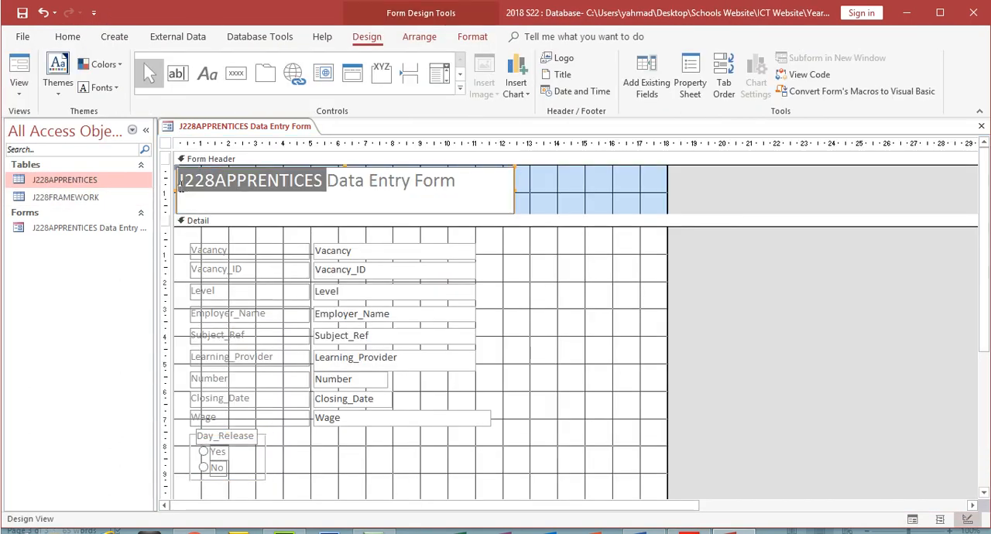
left_click_drag(463, 179, 145, 182)
left_click(211, 180)
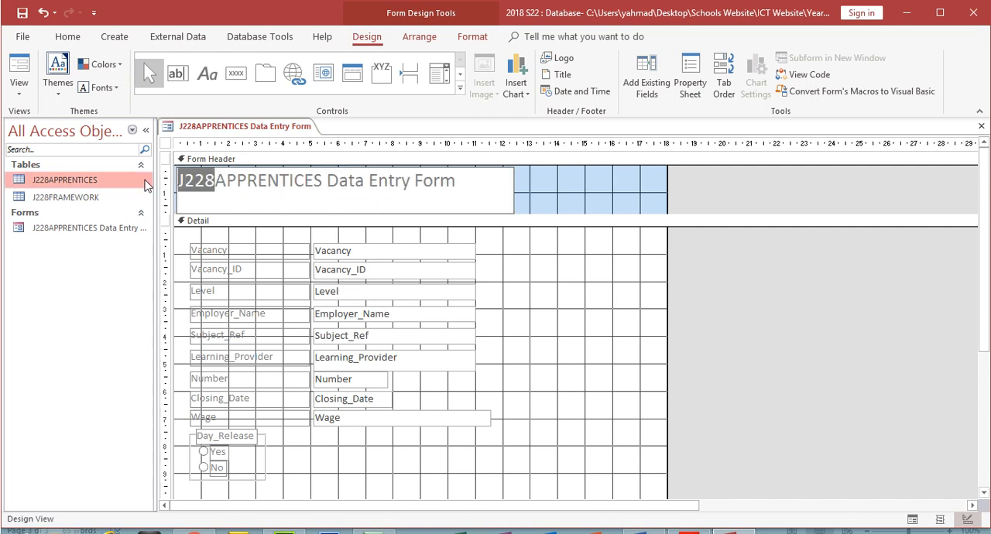
key("BackSpace")
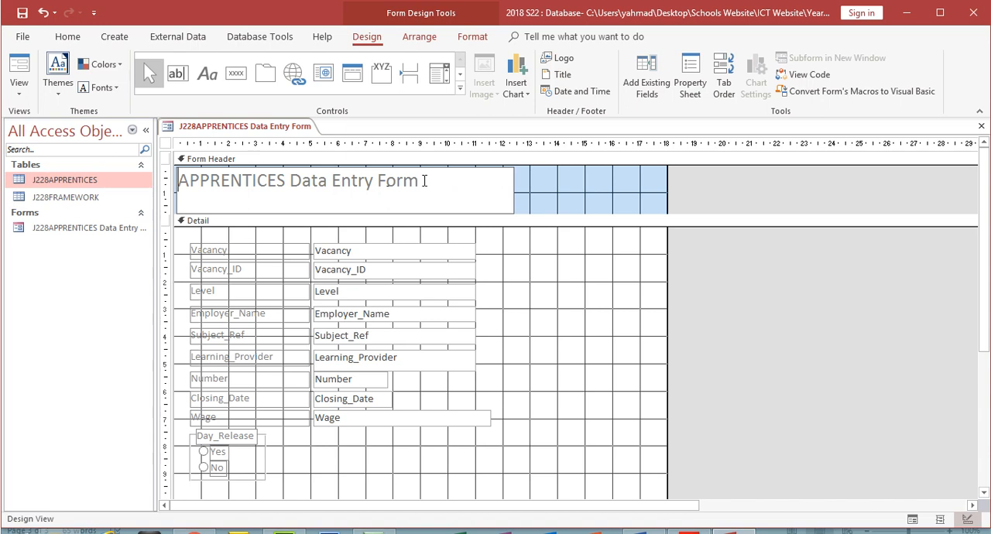
- Set the font size of the heading "APPRENTICES Data Entry Form" to 36
left_click_drag(424, 180, 167, 191)
left_click(67, 36)
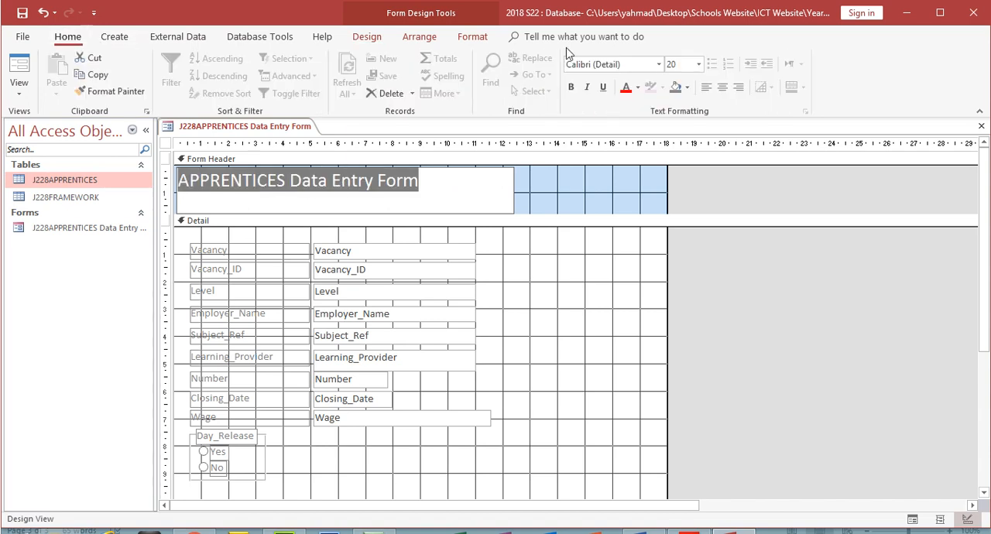
left_click(699, 64)
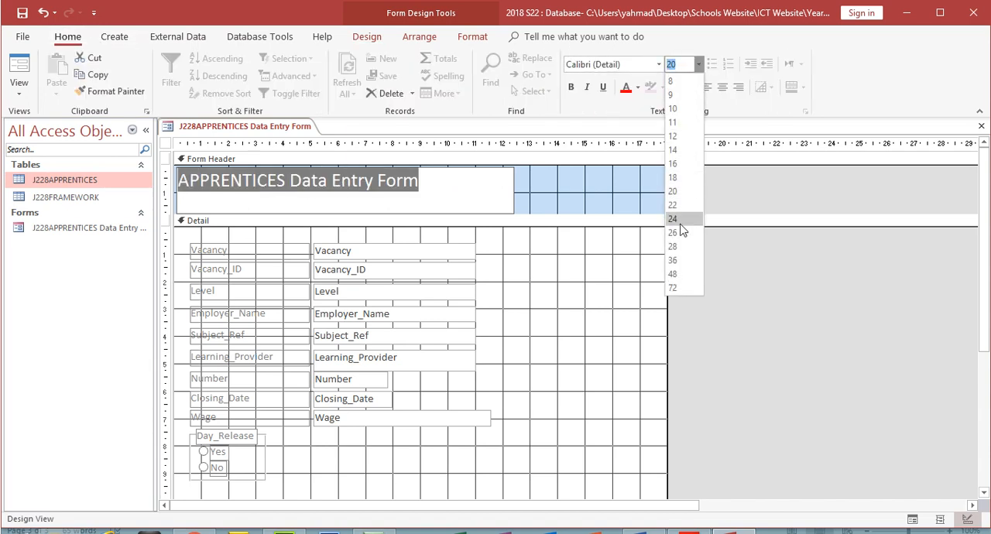
left_click(673, 261)
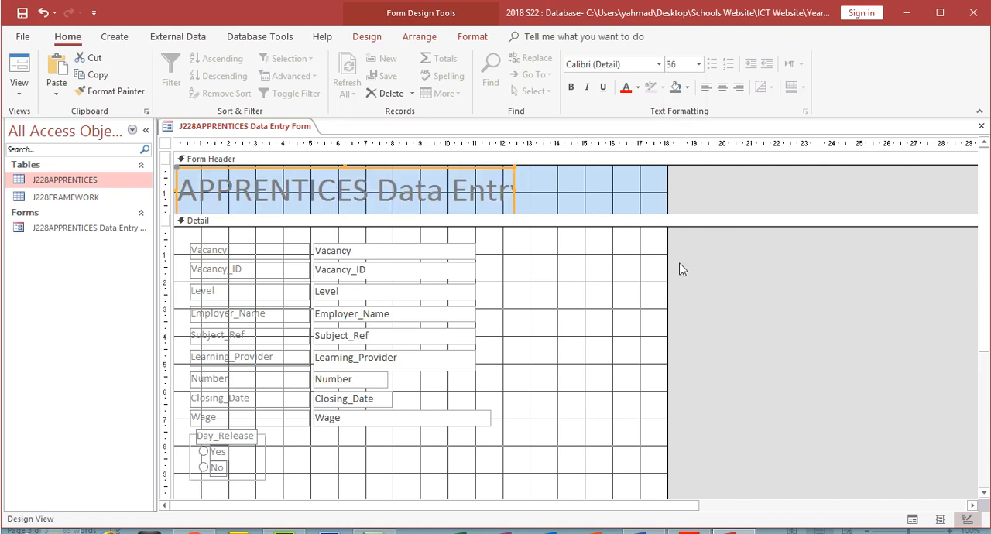
left_click(459, 193)
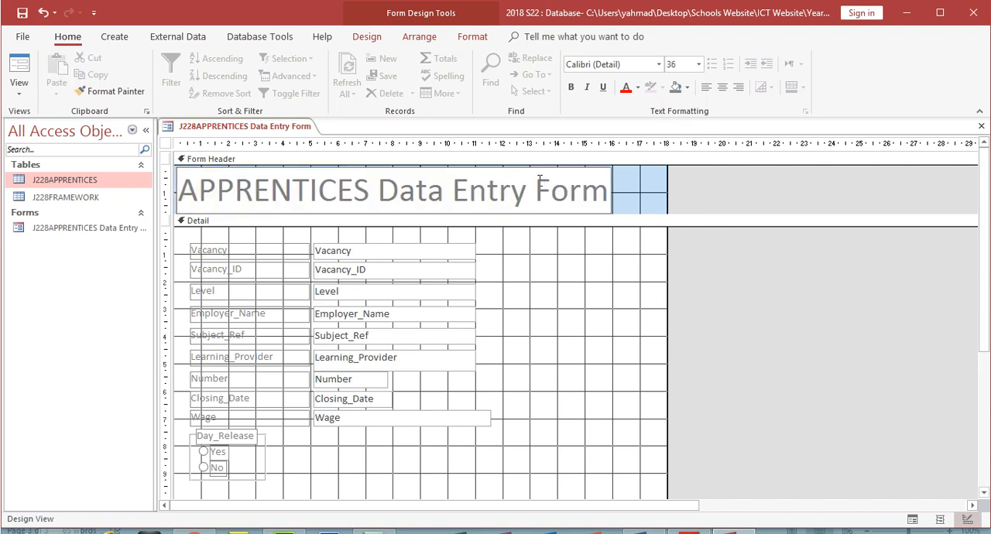
- Make the form heading black and bold, and widen its box to about 17.5 cm
left_click_drag(178, 191, 609, 191)
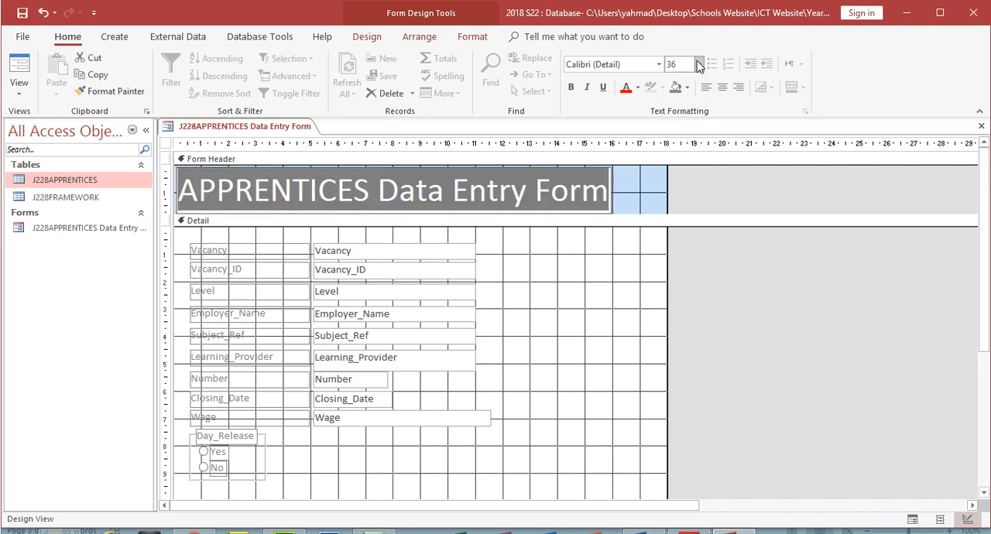
left_click(637, 87)
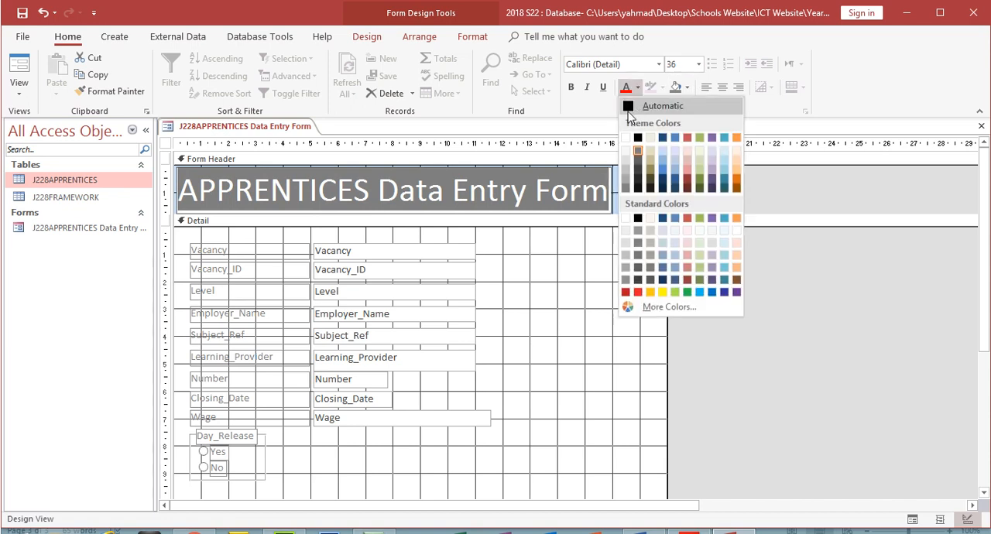
left_click(629, 107)
left_click(571, 87)
left_click(624, 290)
left_click(486, 193)
left_click_drag(514, 189, 656, 184)
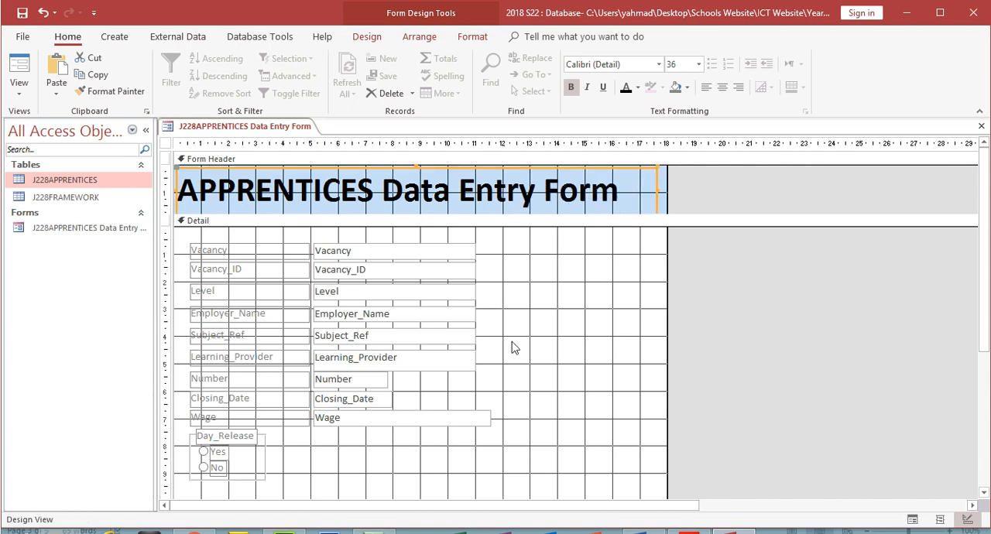
- In the exam paper PDF, highlight question 20's requirements on left-aligned field headings, the large bold heading, and full visibility with consistent layout
left_click(688, 532)
left_click_drag(240, 220, 625, 220)
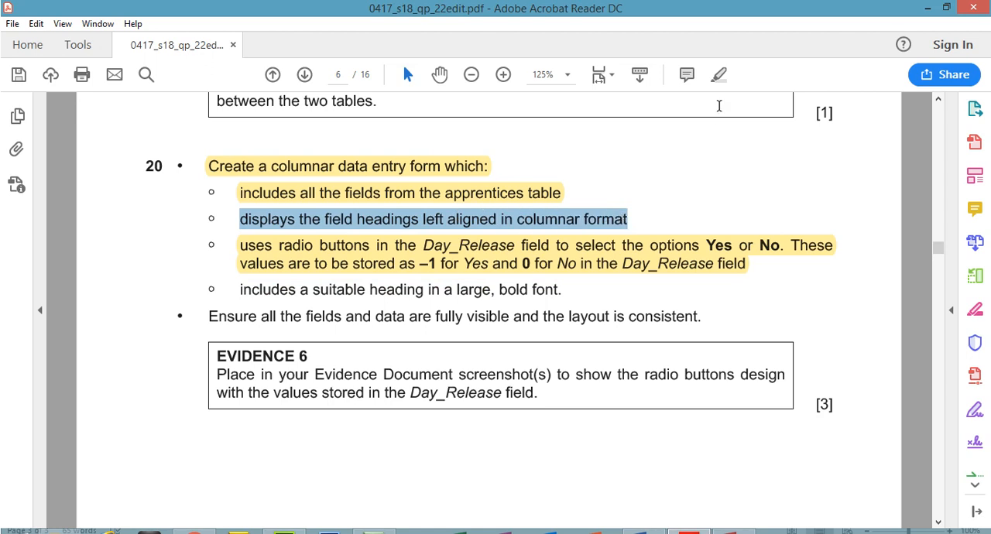
left_click(718, 76)
left_click_drag(241, 289, 566, 291)
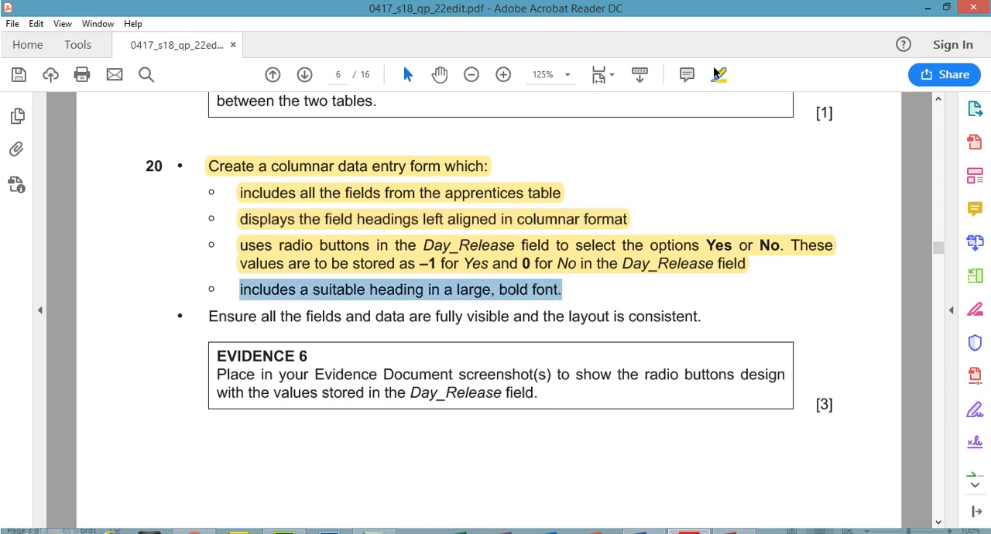
left_click(719, 75)
left_click_drag(209, 317, 700, 316)
left_click(719, 75)
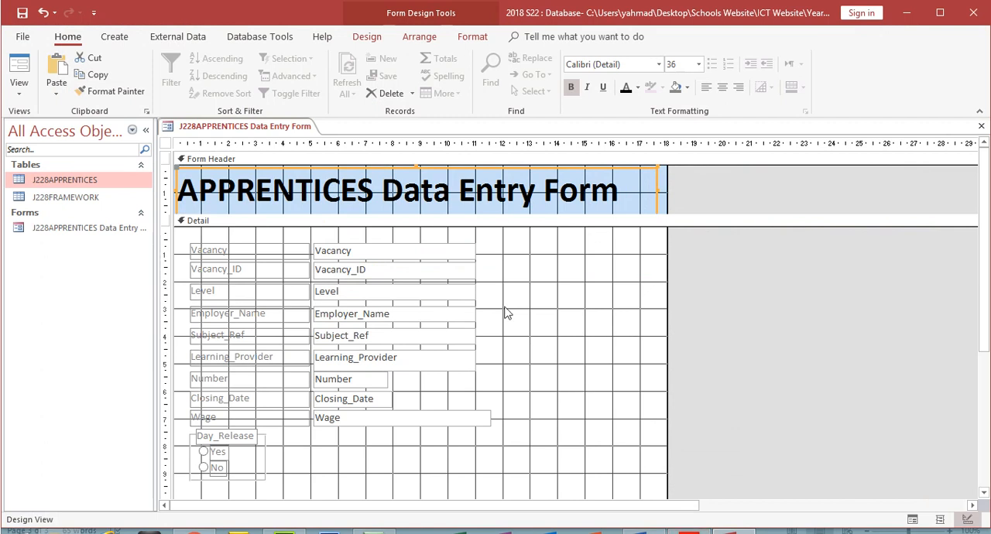
- Draw a command button in the Detail section beside the Level and Employer_Name fields and assign it the Go To First Record action
left_click(19, 84)
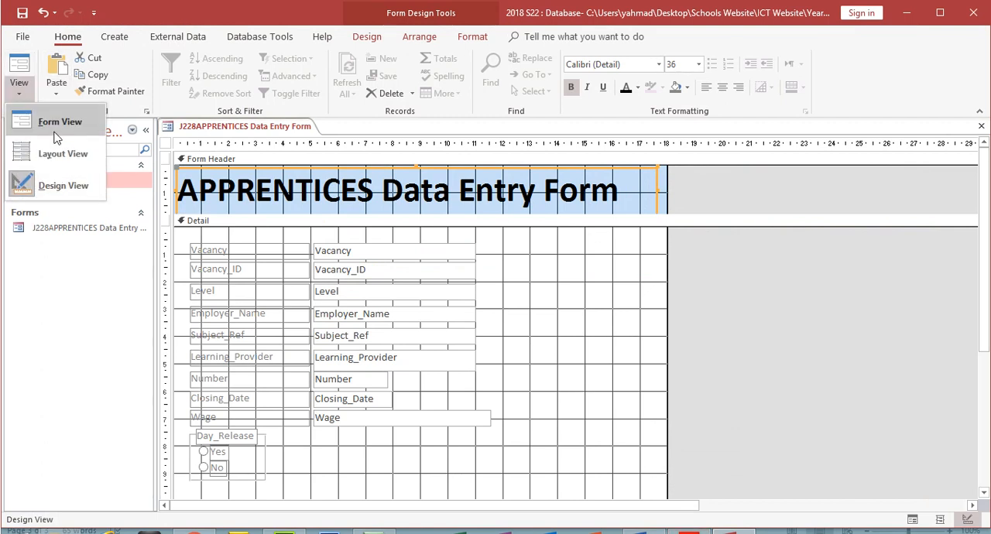
left_click(46, 184)
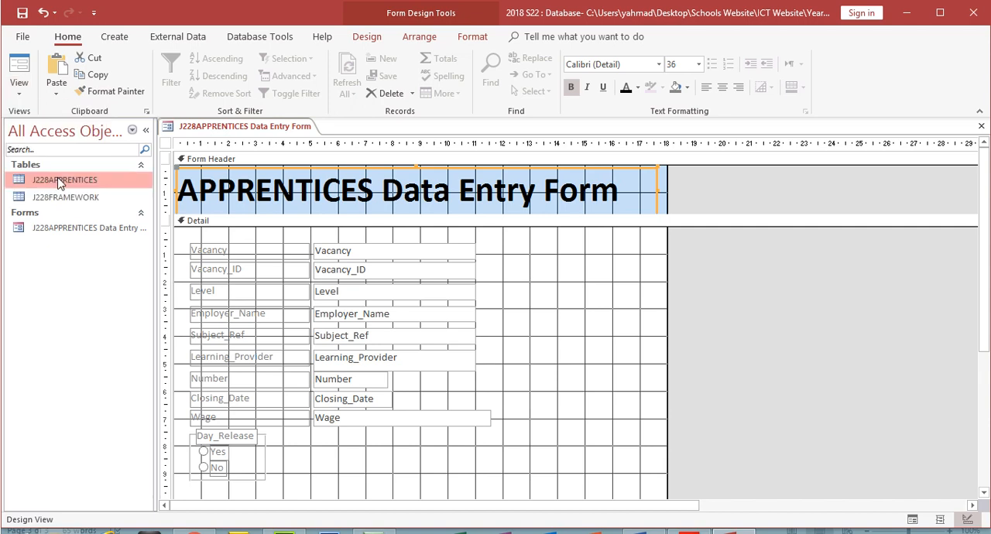
left_click(367, 37)
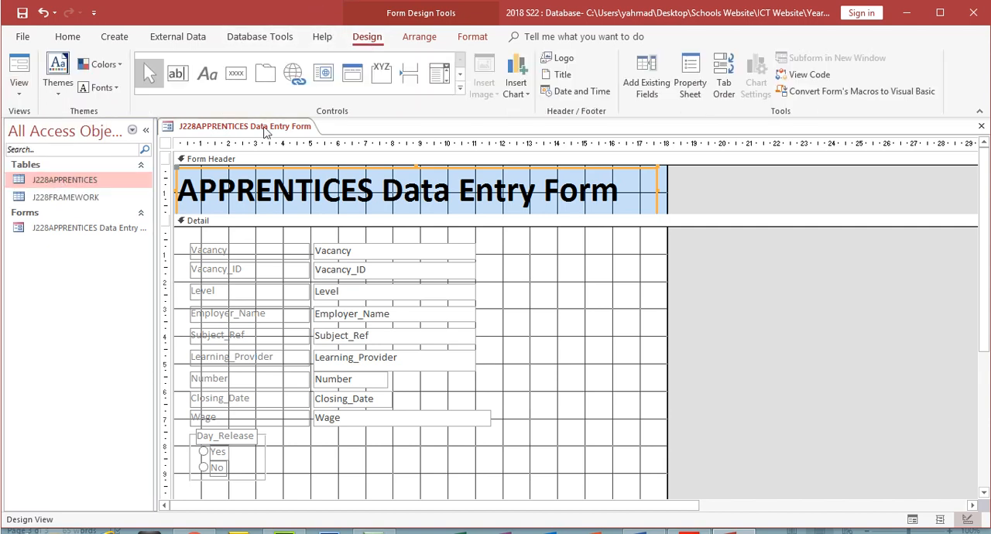
left_click(236, 73)
left_click_drag(496, 293, 542, 339)
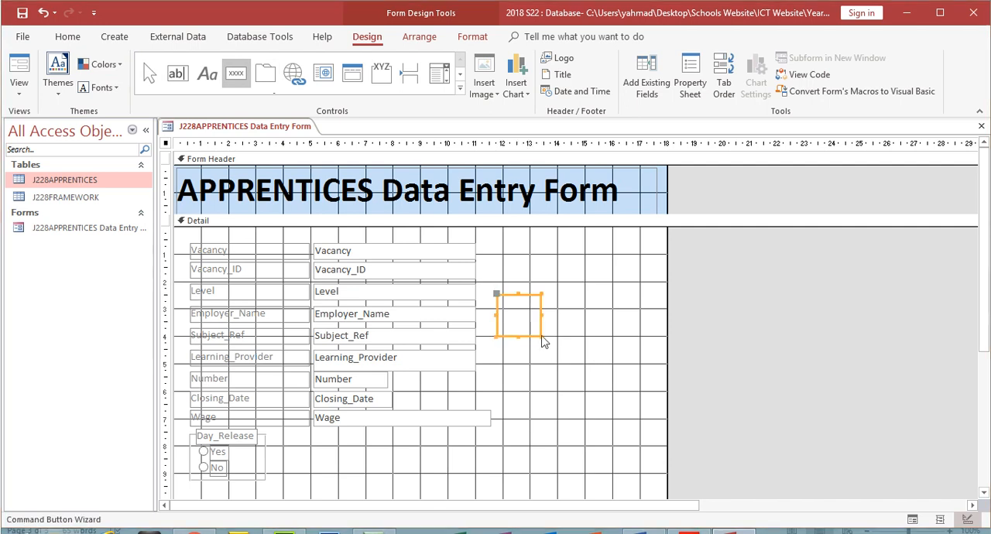
left_click(487, 213)
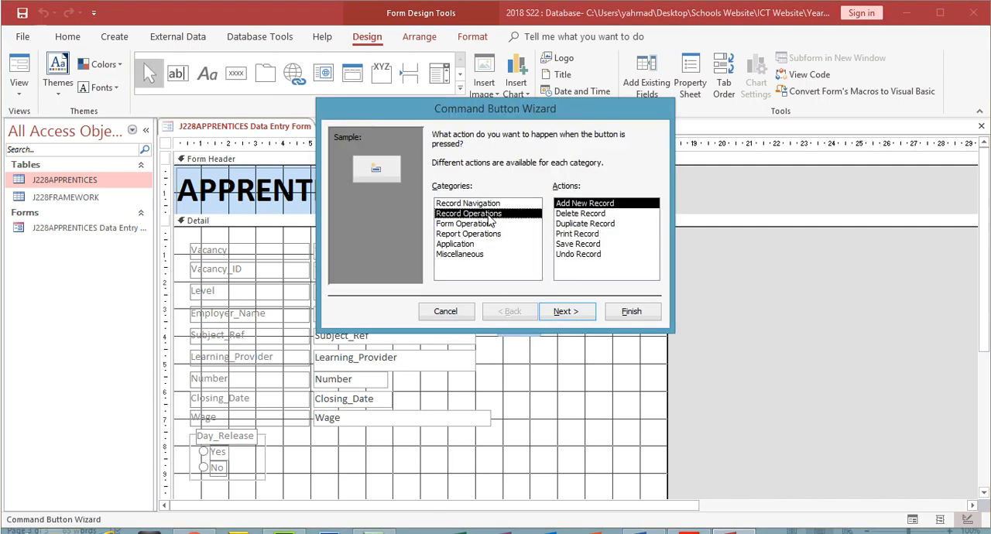
left_click(487, 224)
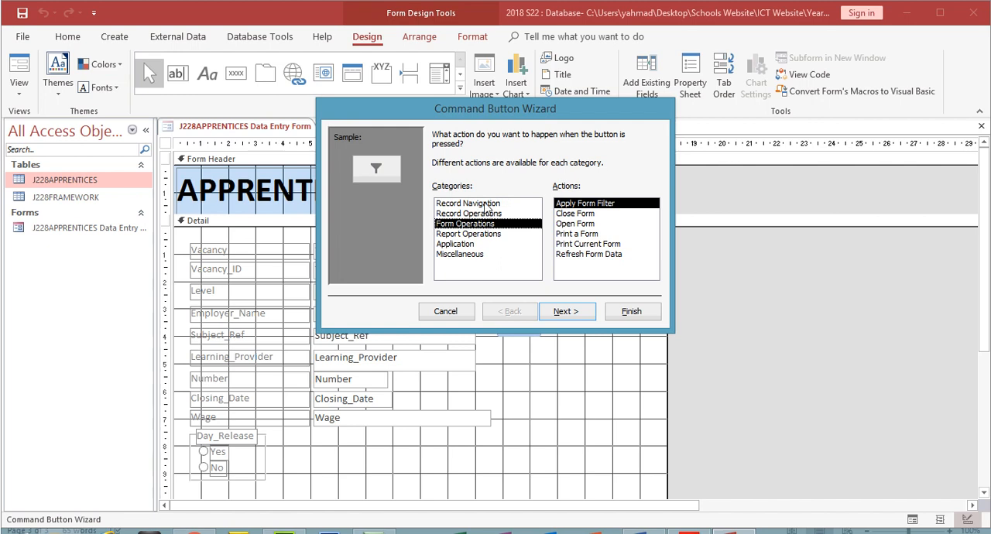
left_click(488, 204)
left_click(585, 224)
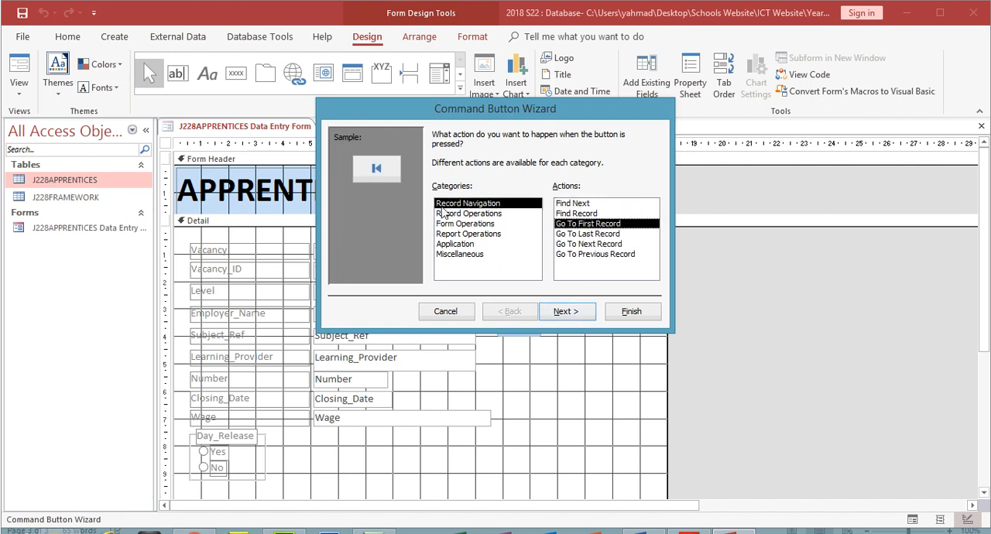
- Give the first-record button the Go To First picture instead of text and finish it with the default name
left_click(586, 312)
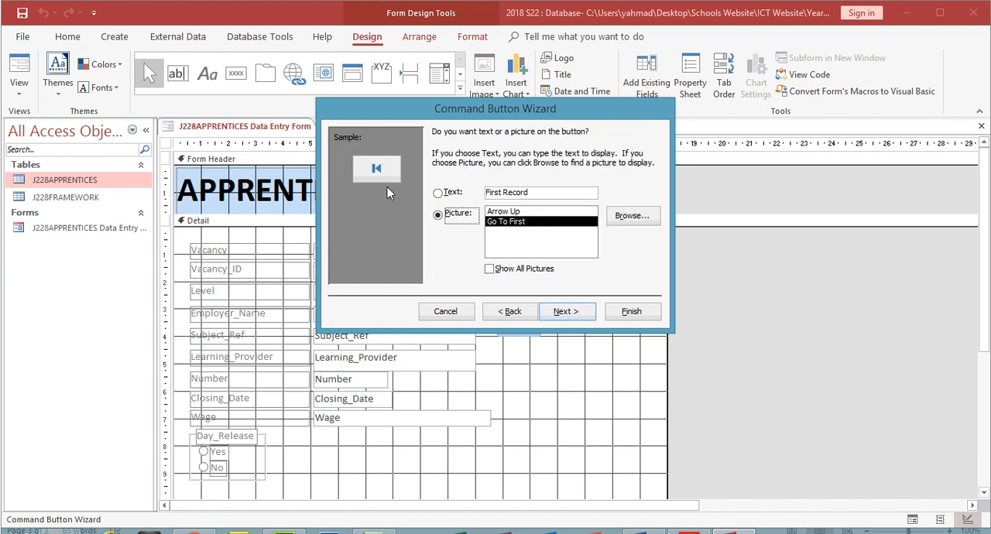
left_click(438, 192)
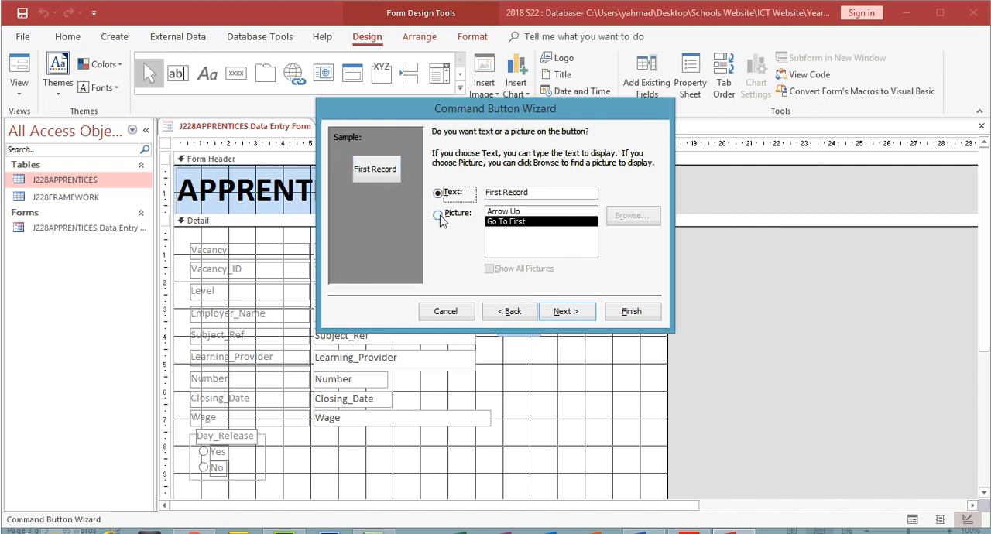
left_click(438, 216)
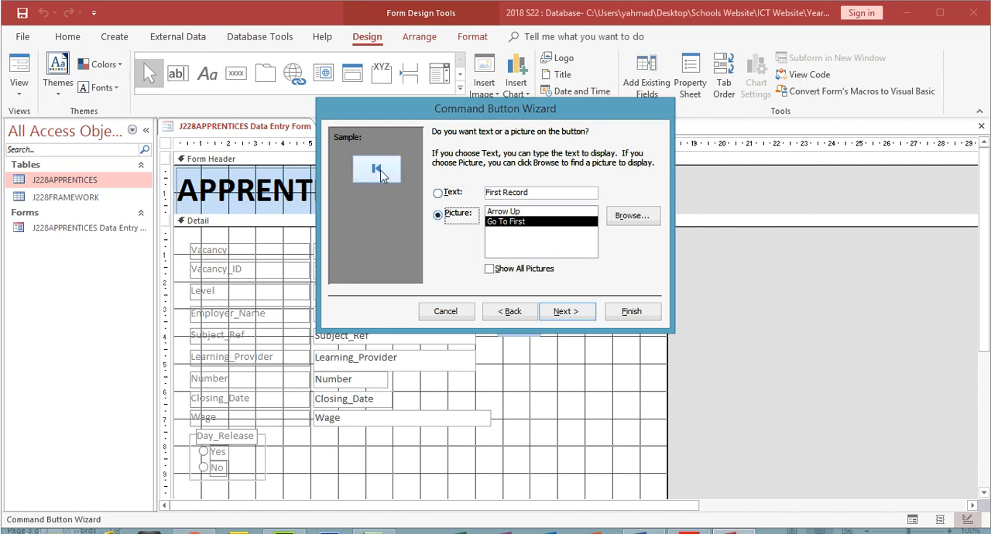
left_click(577, 313)
left_click(627, 313)
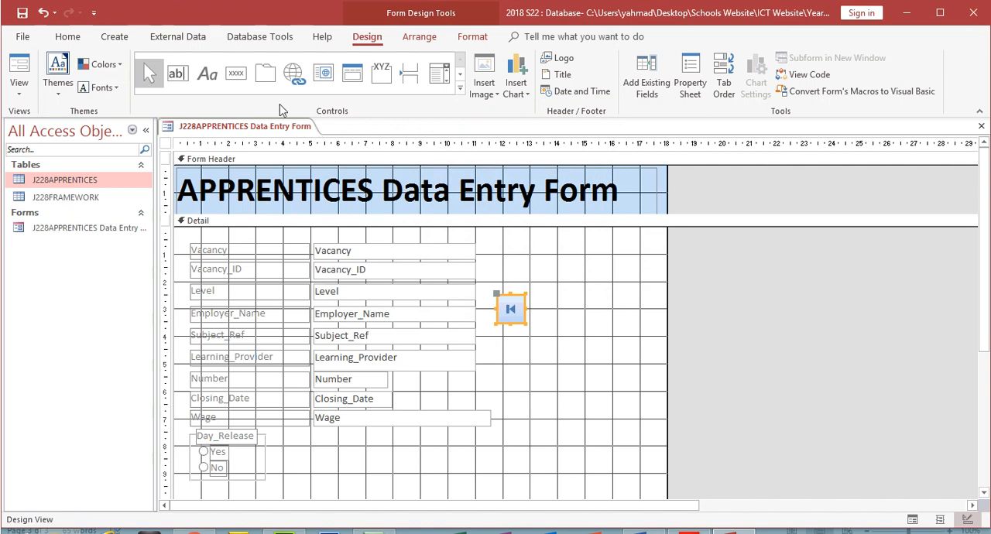
- Add a command button with the Go To Last Record action and its default picture, to the right of the first-record button
left_click(236, 72)
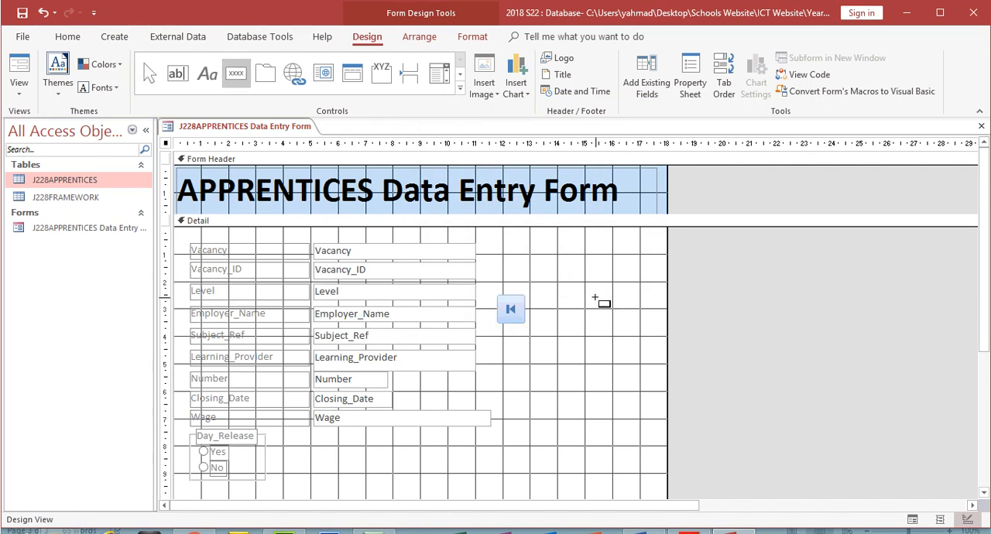
left_click_drag(595, 294, 633, 334)
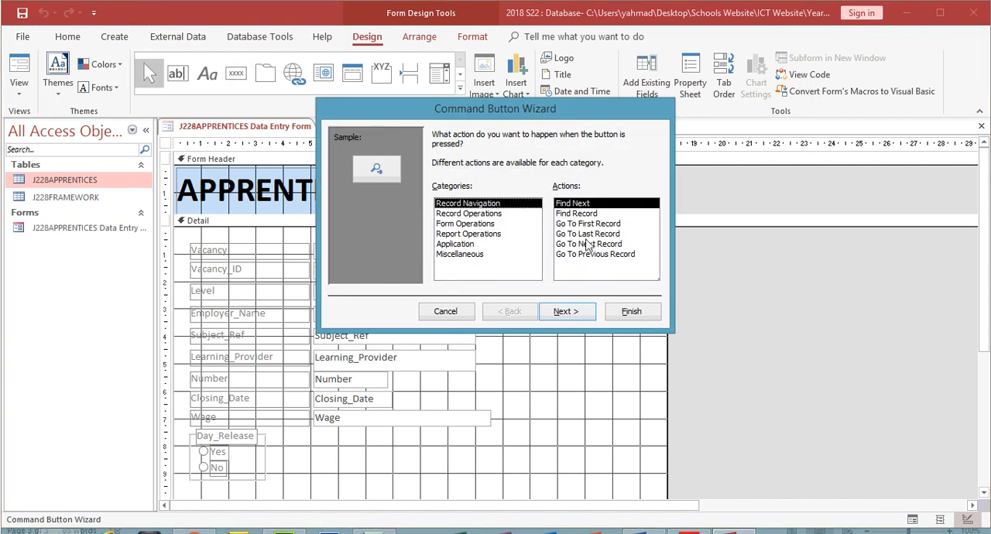
left_click(588, 244)
left_click(592, 234)
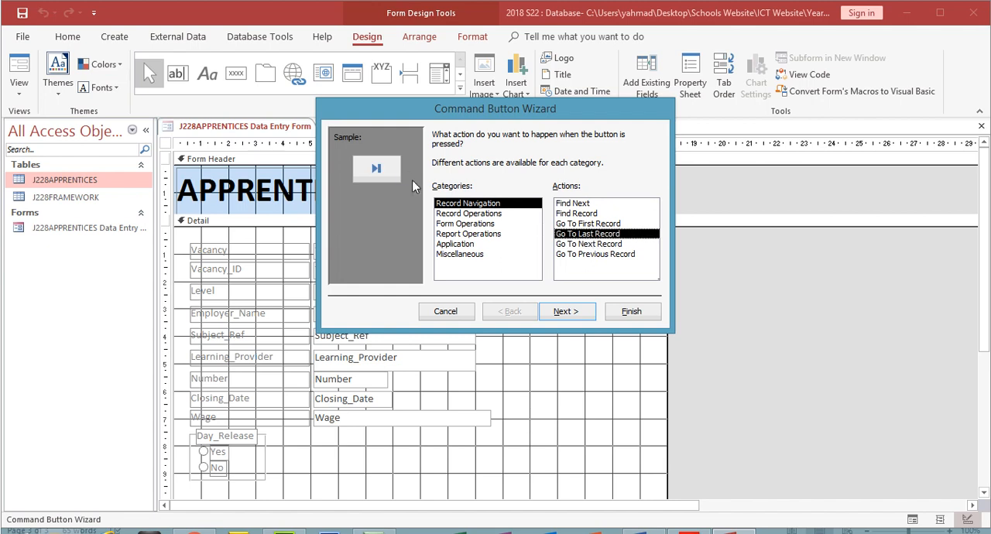
left_click(579, 311)
left_click(567, 311)
left_click(631, 312)
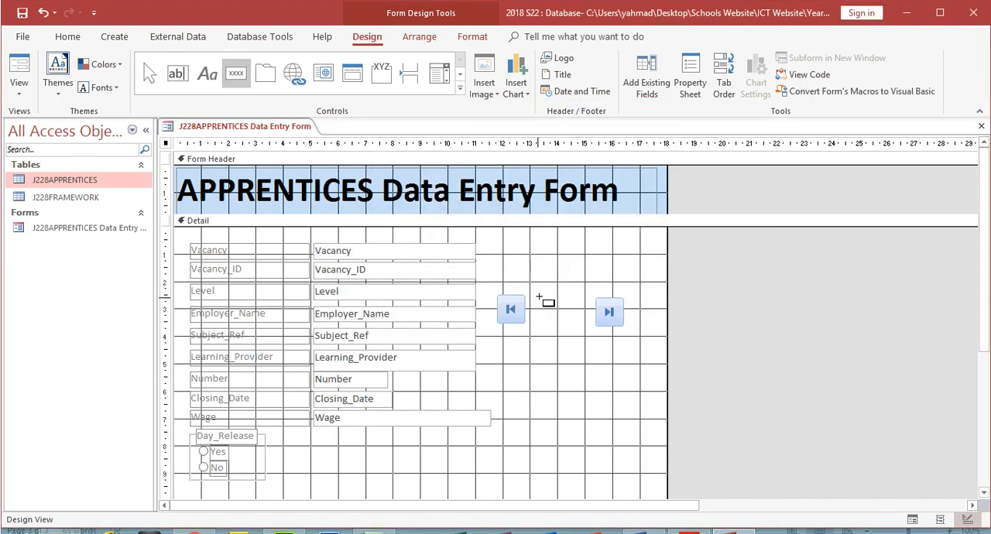
- Add a Go To Previous Record command button with the Go To Previous picture between the first-record and last-record buttons
left_click(536, 296)
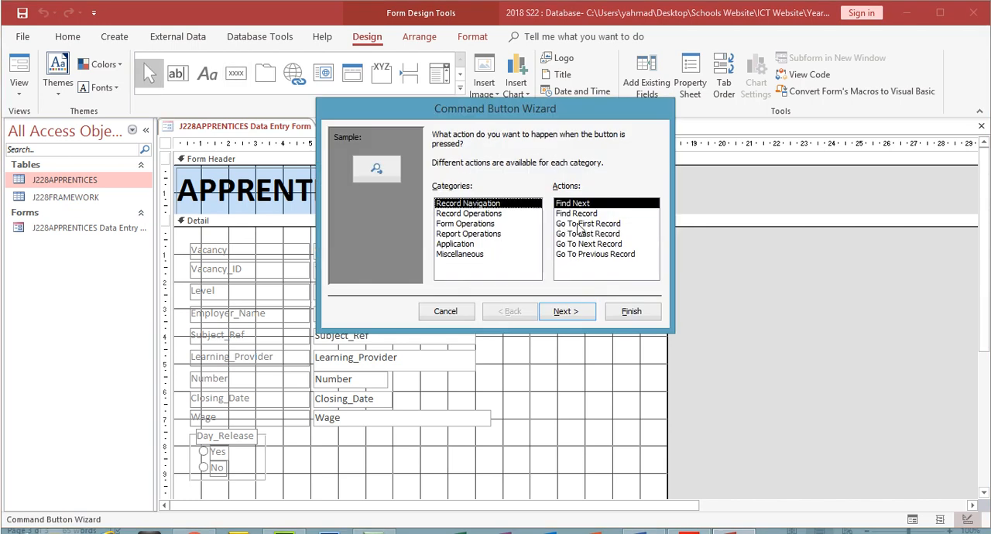
left_click(578, 225)
left_click(580, 234)
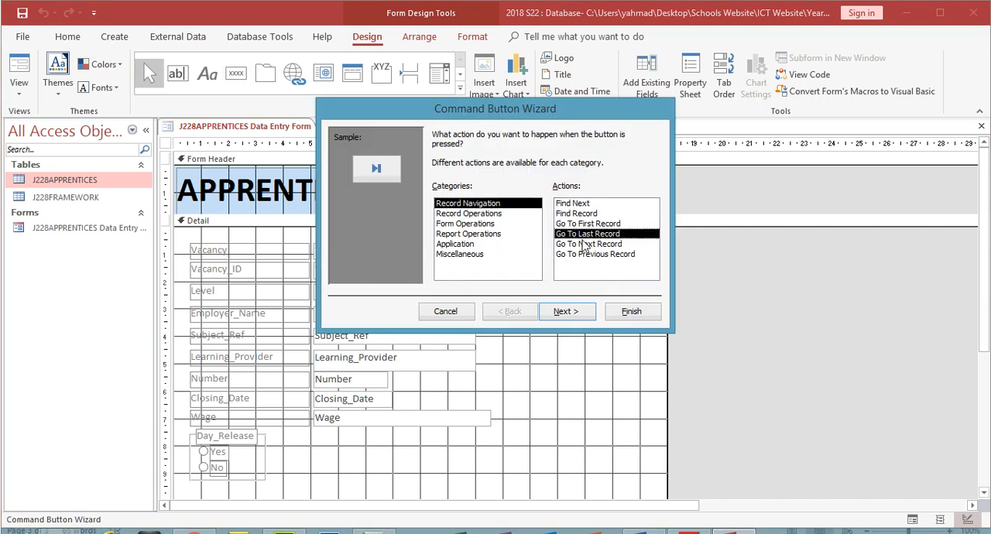
left_click(585, 244)
left_click(585, 255)
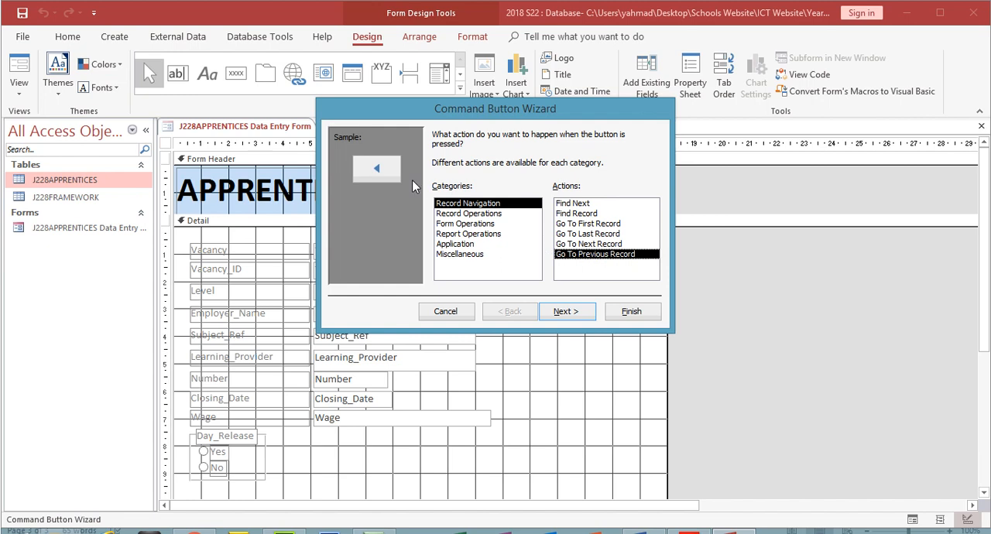
left_click(579, 313)
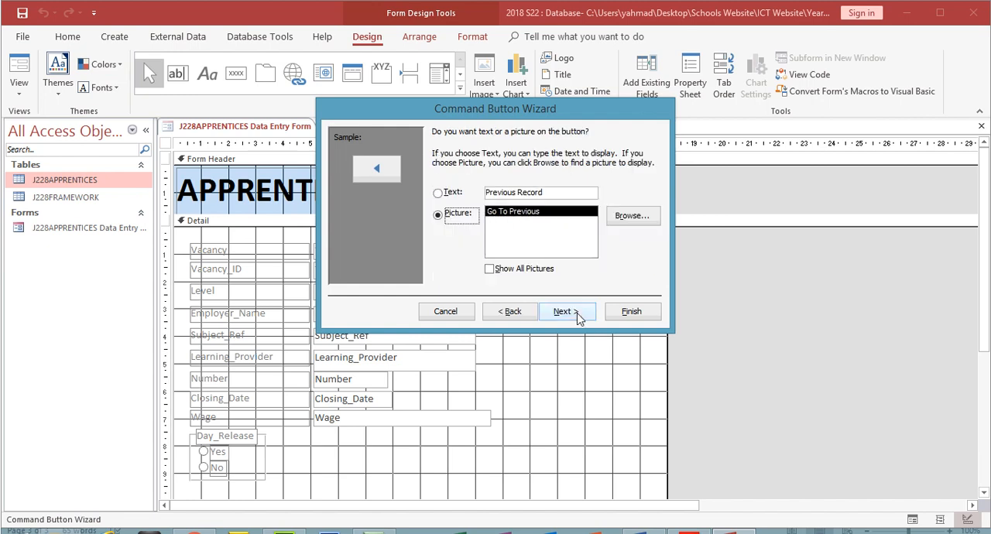
left_click(577, 318)
left_click(625, 312)
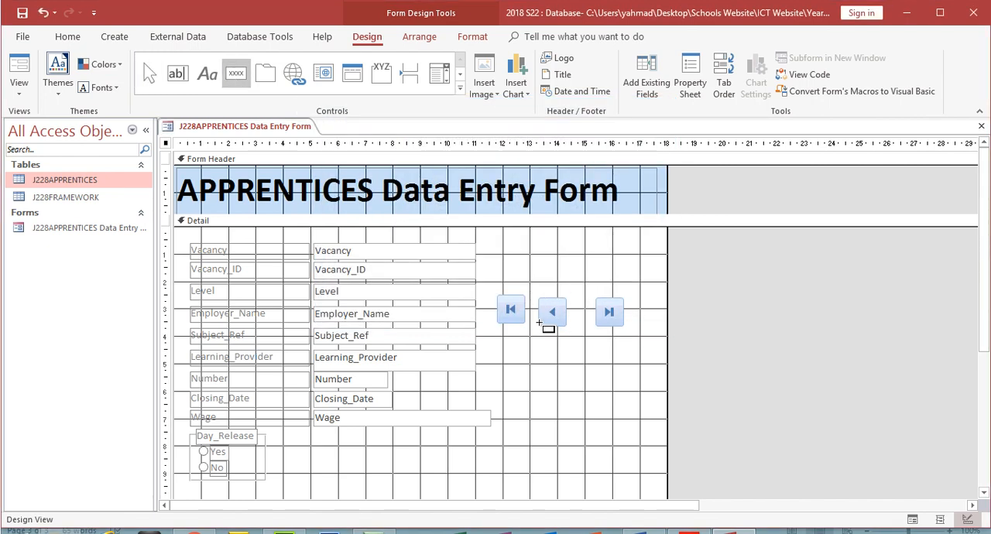
- Add a Go To Next Record command button with the Go To Next picture just below the previous-record button
left_click(545, 332)
left_click(576, 244)
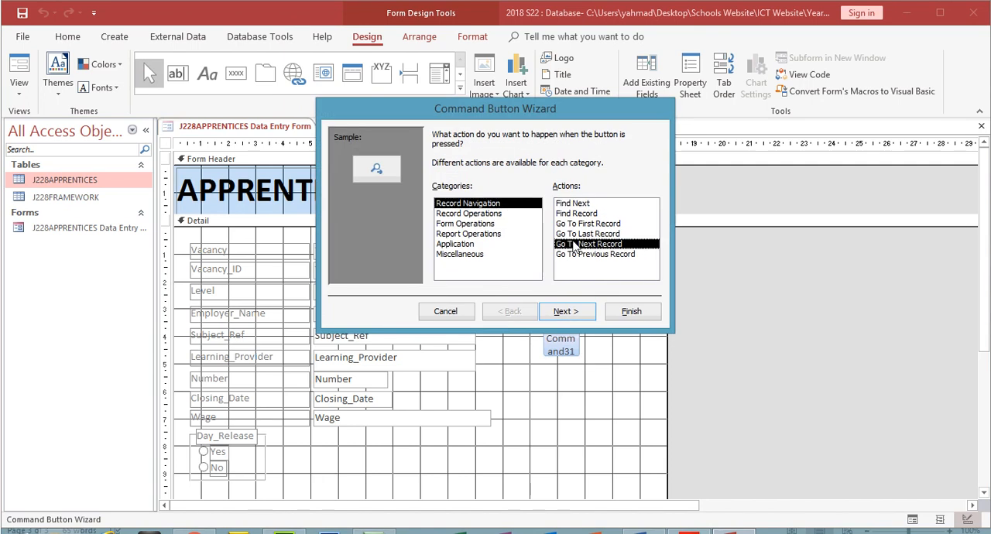
left_click(569, 311)
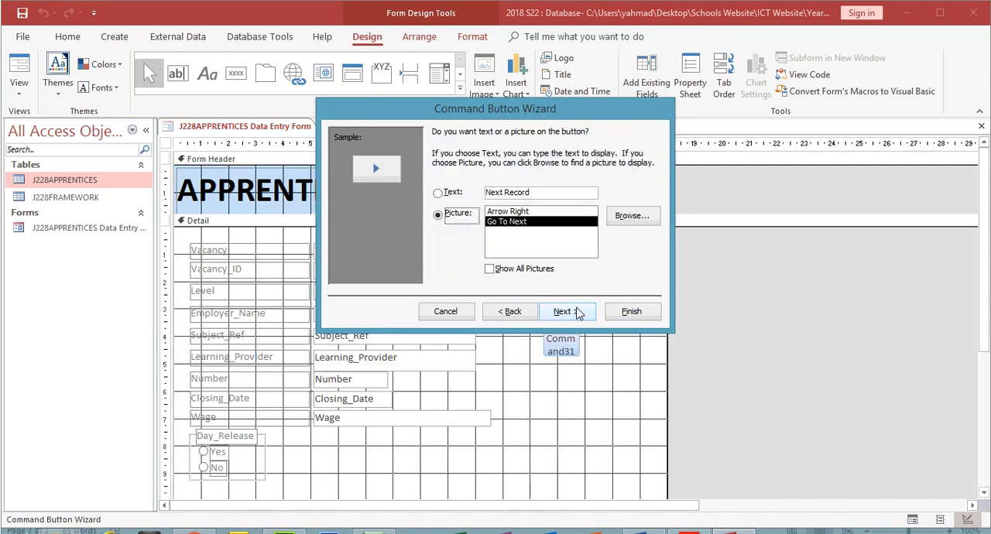
left_click(569, 311)
left_click(631, 314)
- Arrange the four navigation buttons in one evenly spaced row in the order first, previous, next, last
left_click(551, 311)
left_click_drag(552, 311, 580, 307)
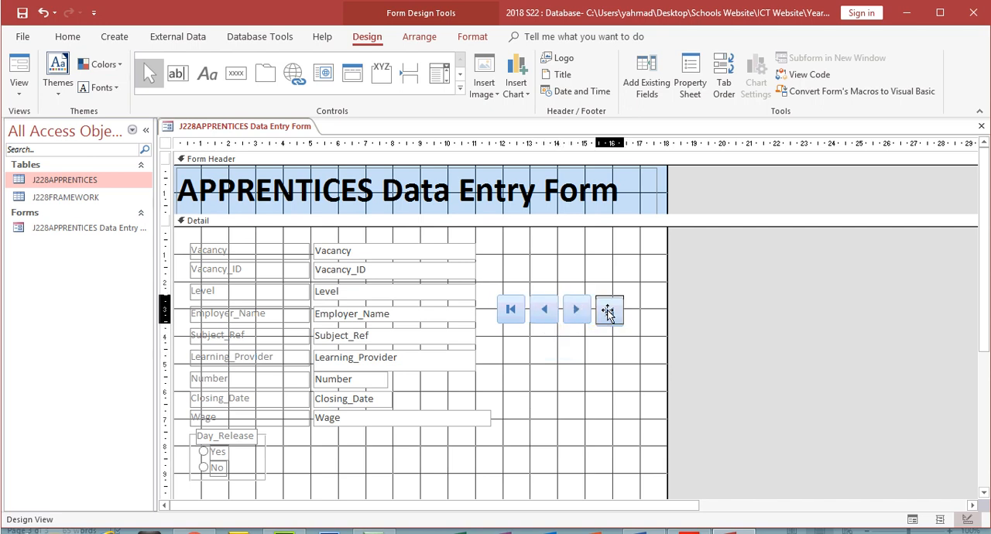
left_click(606, 338)
- Add a command button below the navigation row with the Add New Record action and the text "Add Record"
left_click(236, 73)
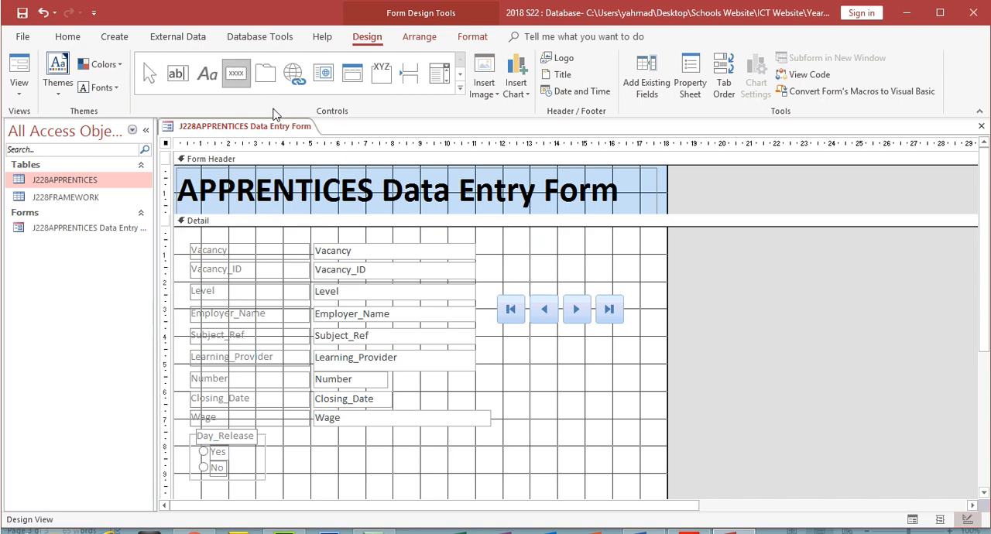
left_click_drag(507, 336, 612, 369)
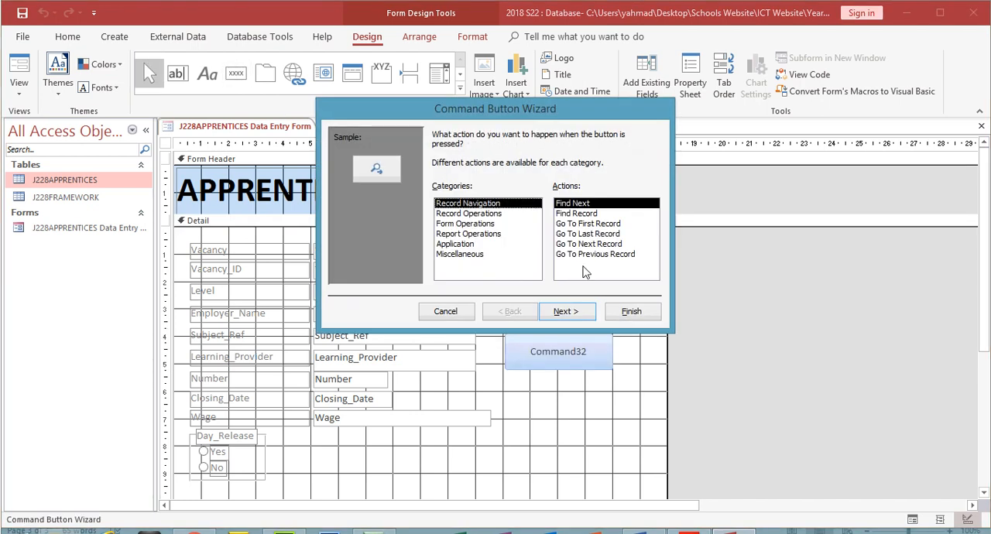
left_click(469, 215)
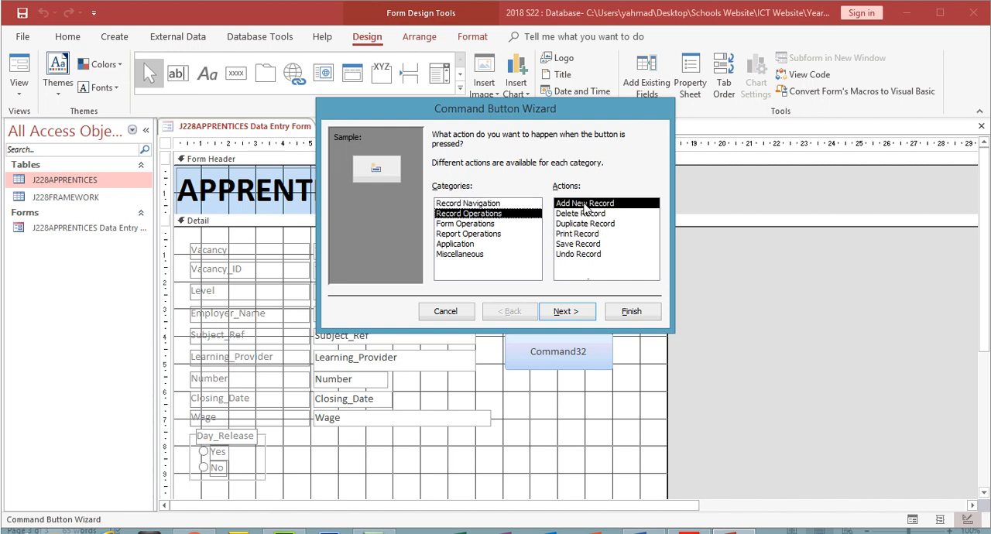
left_click(566, 311)
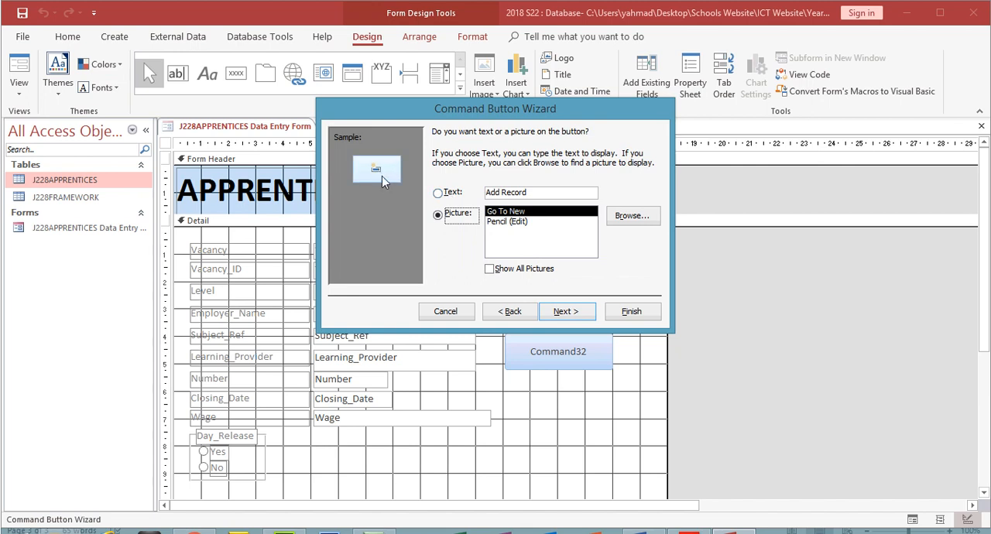
left_click(451, 195)
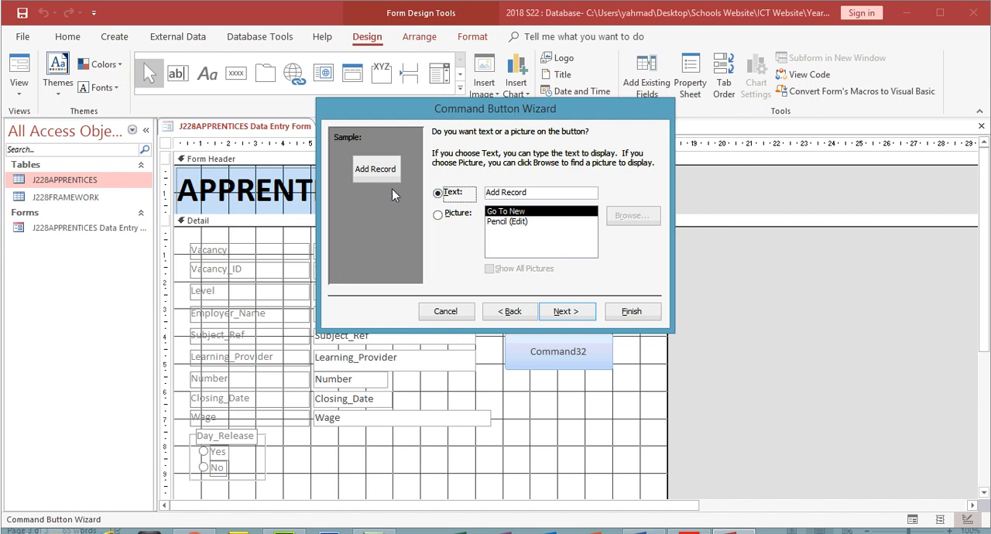
left_click(566, 312)
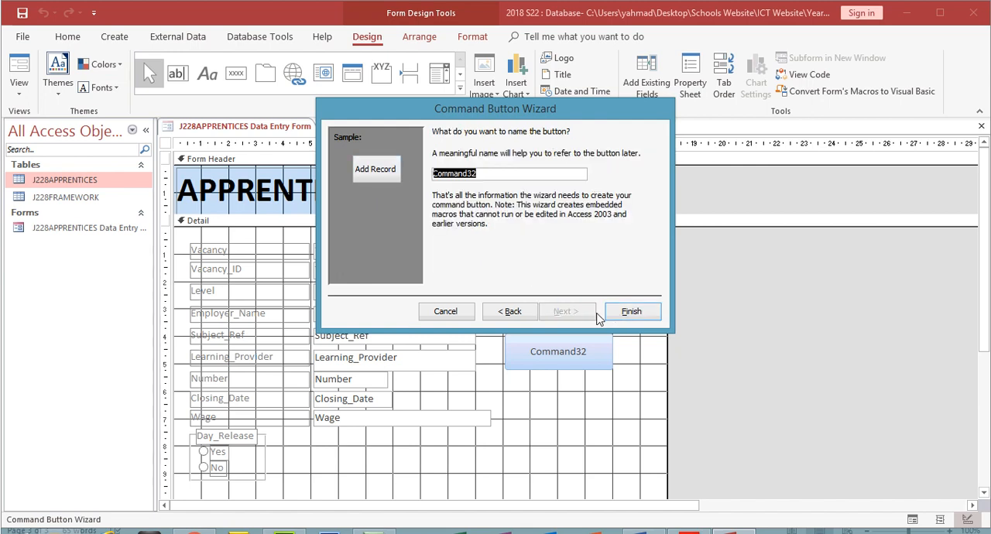
left_click(629, 313)
- Add a command button below Add Record with the Close Form action and the text "Close Form"
left_click(236, 72)
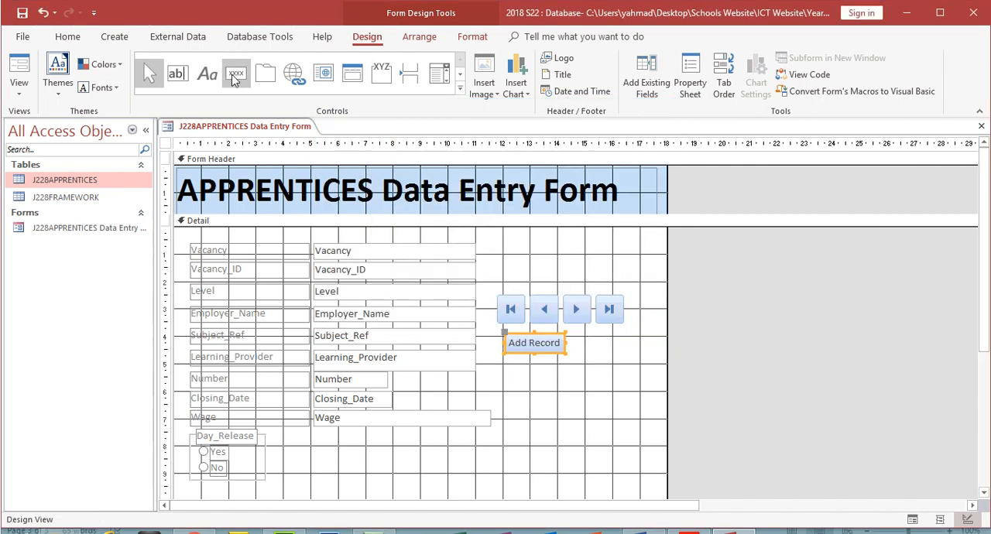
left_click_drag(507, 365, 555, 373)
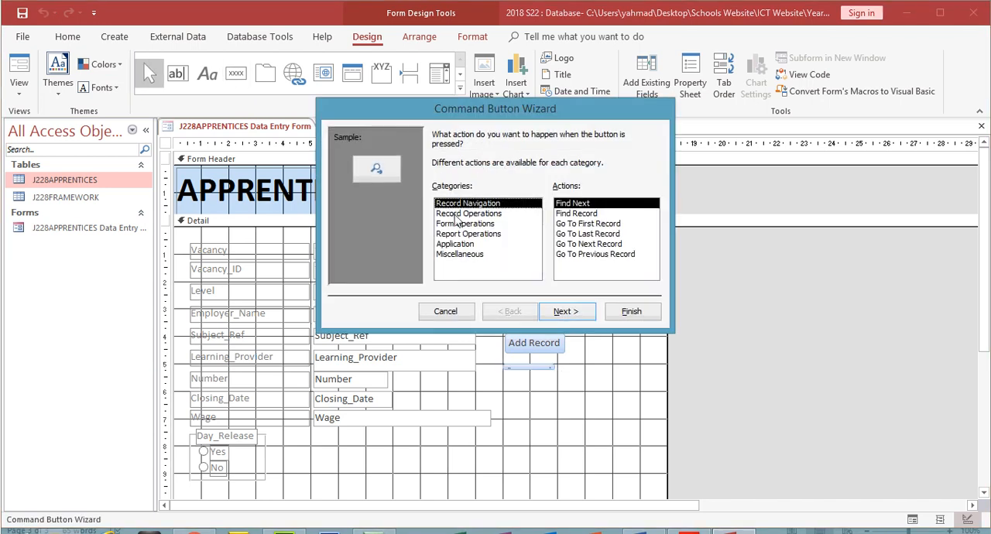
left_click(456, 225)
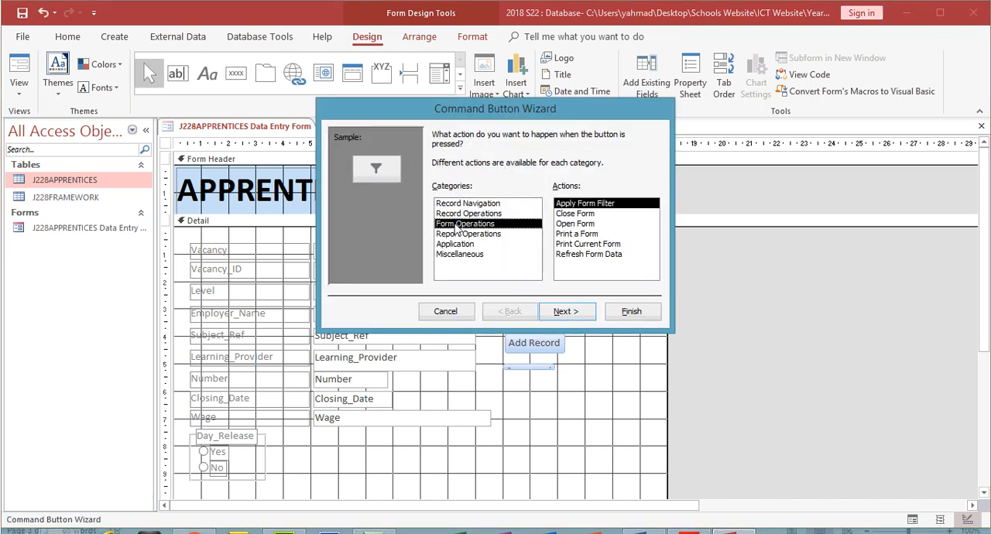
left_click(577, 213)
left_click(580, 311)
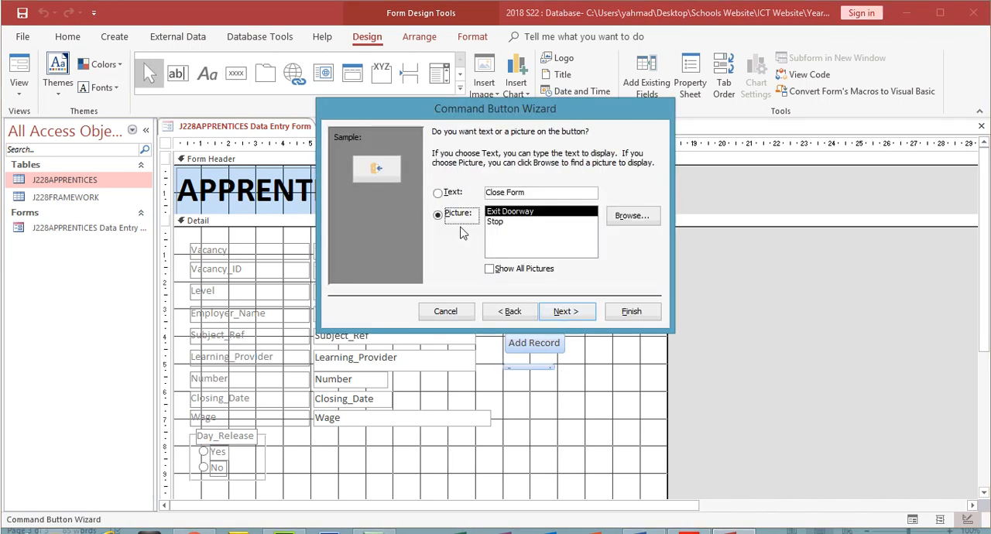
left_click(438, 193)
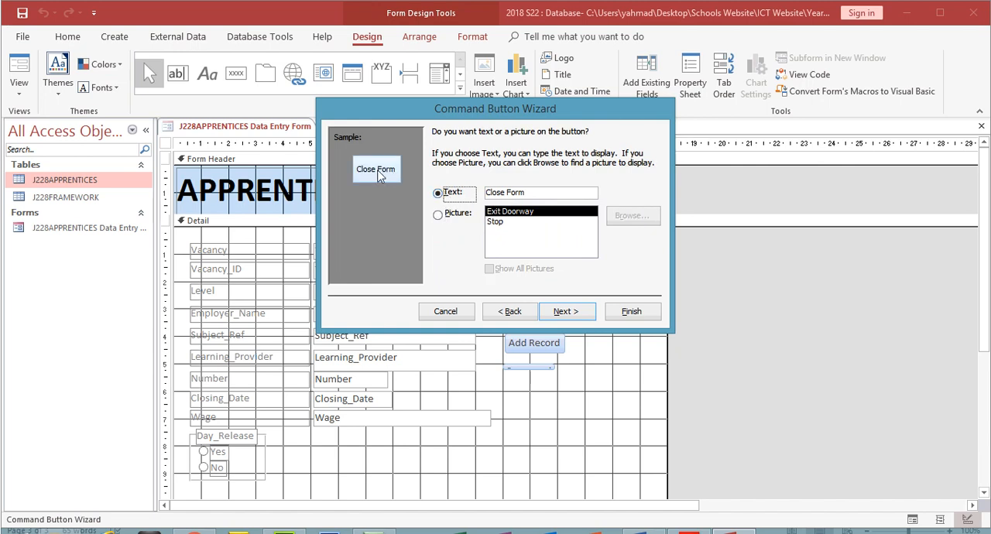
left_click(438, 214)
left_click(438, 193)
left_click(589, 312)
left_click(631, 311)
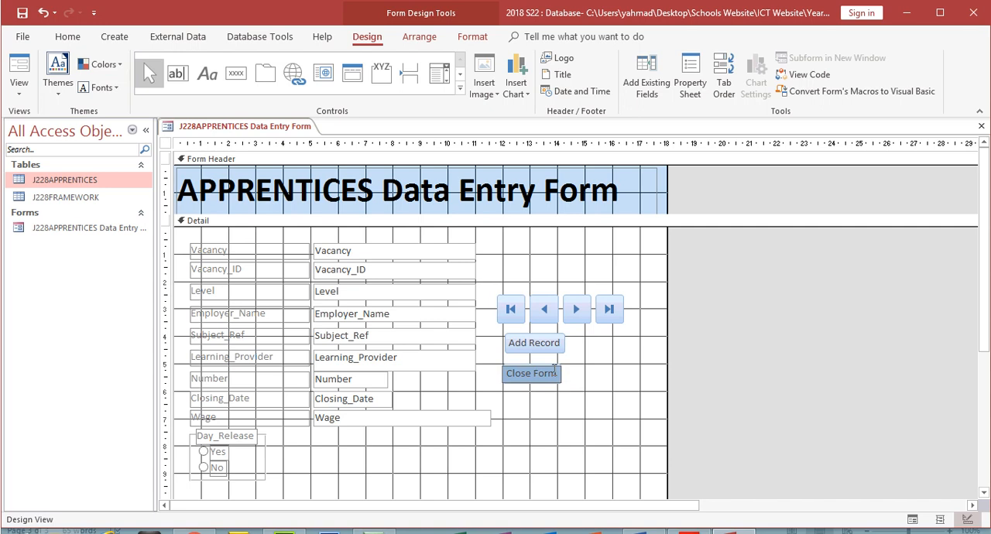
- Move the Close Form button up just below Add Record and narrow the Wage, Closing_Date and Number boxes to matching widths
left_click(580, 395)
left_click_drag(548, 378, 547, 370)
left_click(469, 418)
left_click_drag(489, 416, 368, 377)
left_click(387, 400)
left_click(381, 379)
left_click(441, 479)
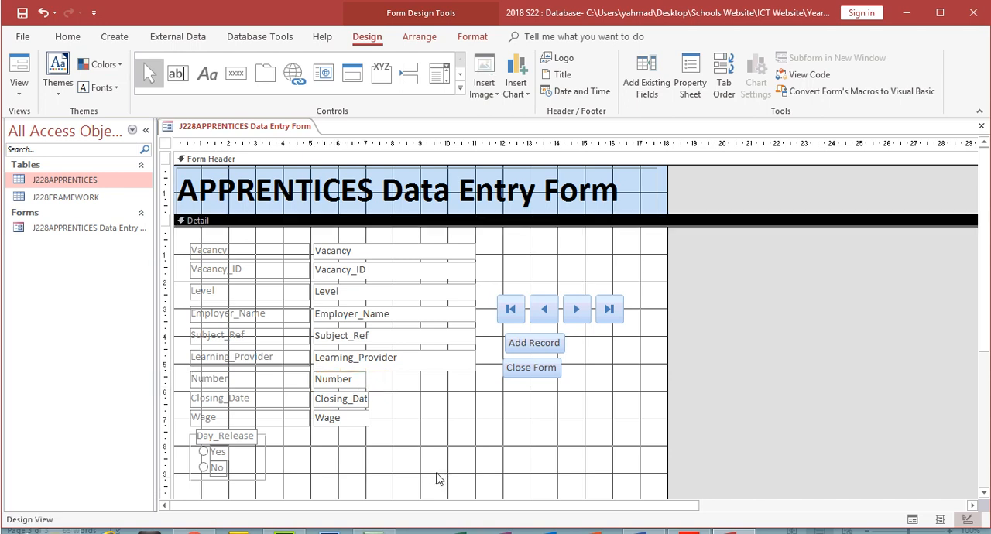
- Make the nine field heading labels from Vacancy to Wage bold and black
left_click(237, 255)
left_click(236, 272, "shift")
left_click(220, 296, "shift")
left_click(217, 315, "shift")
left_click(217, 335, "shift")
left_click(217, 357, "shift")
left_click(212, 378, "shift")
left_click(214, 398, "shift")
left_click(211, 419, "shift")
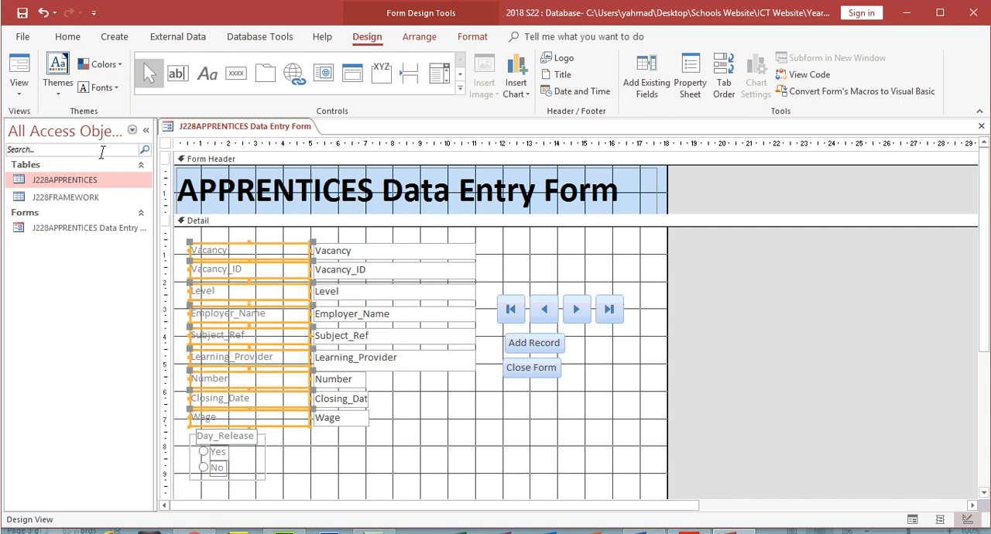
left_click(67, 36)
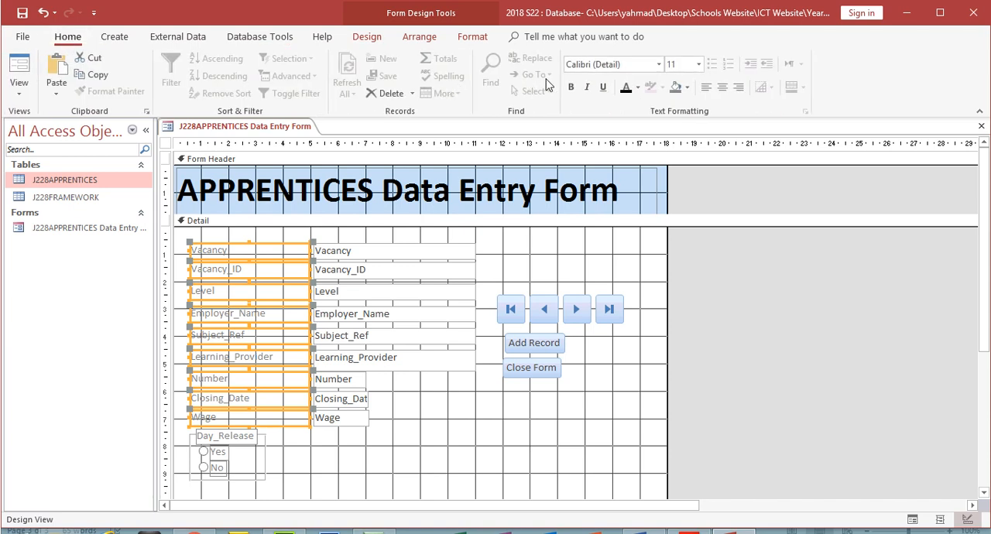
left_click(572, 88)
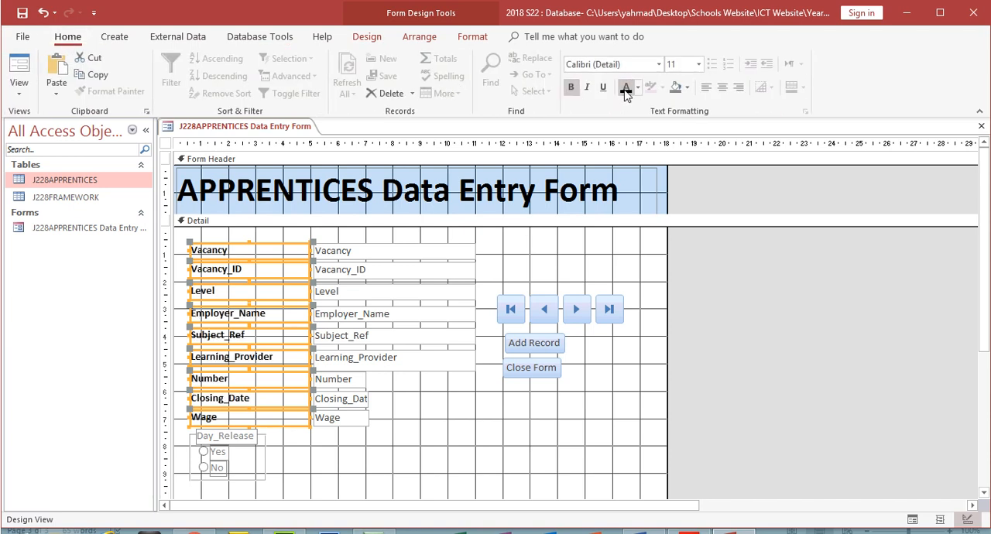
- Preview the form in Form view, compare it with question 20 of the exam paper, and return to Design view
left_click(18, 68)
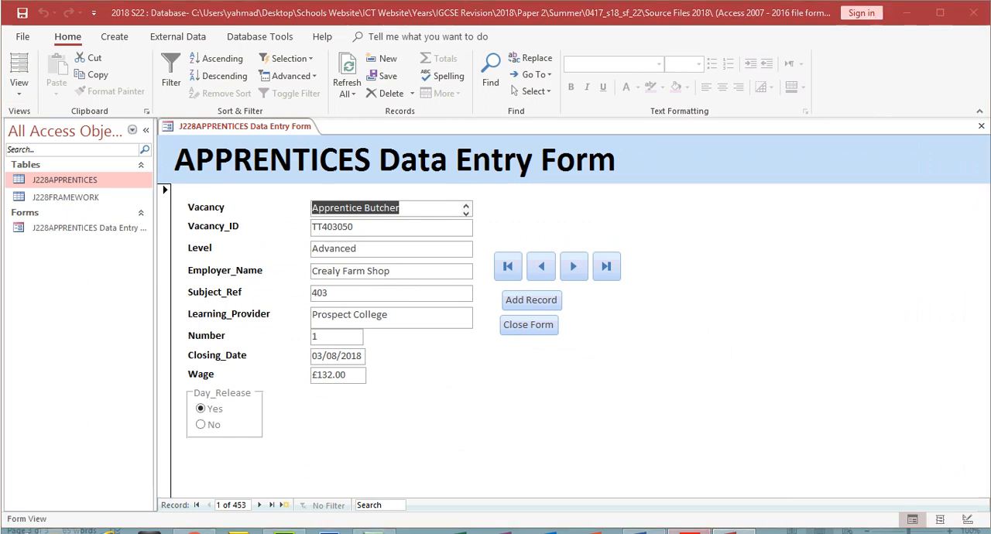
left_click(689, 532)
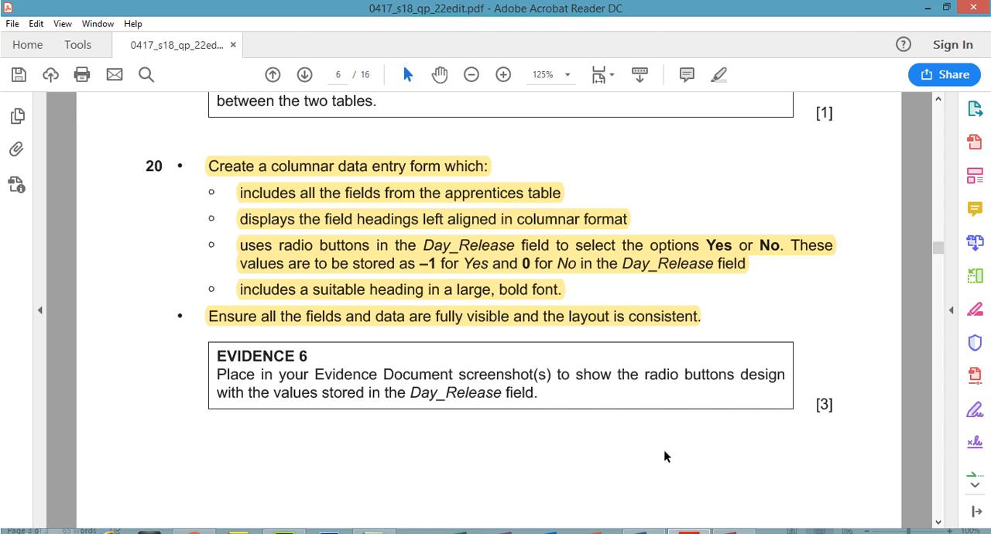
left_click(671, 528)
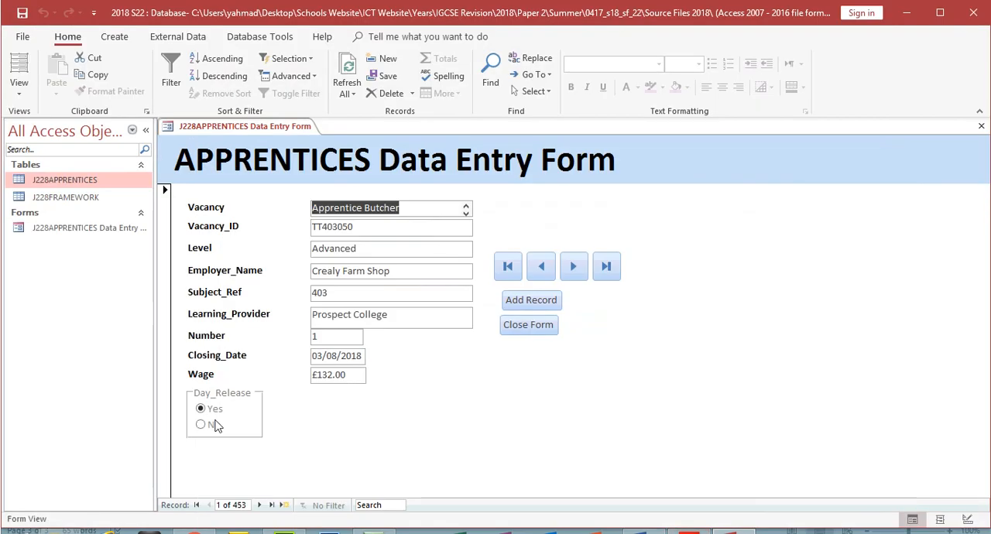
left_click(18, 88)
left_click(50, 188)
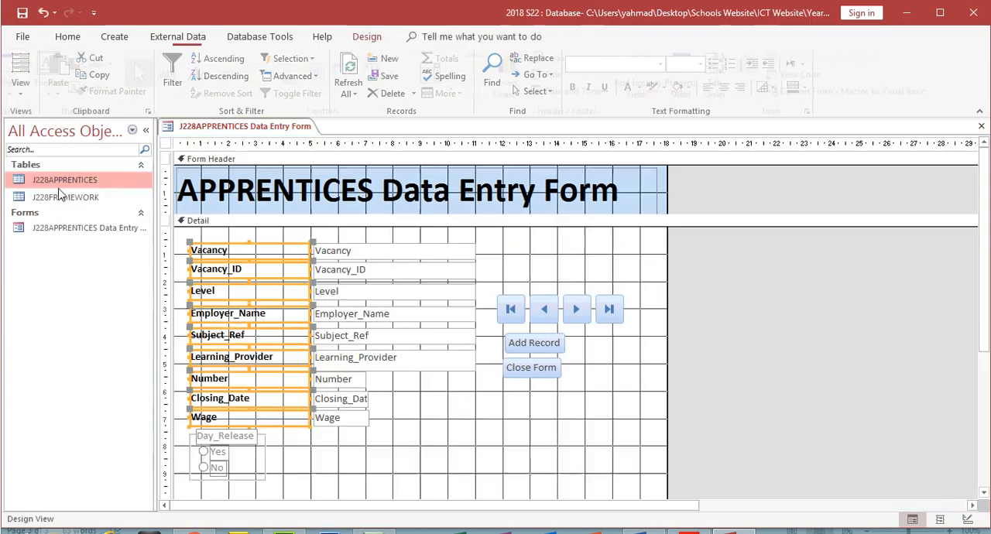
left_click(220, 453)
left_click(245, 440)
right_click(246, 440)
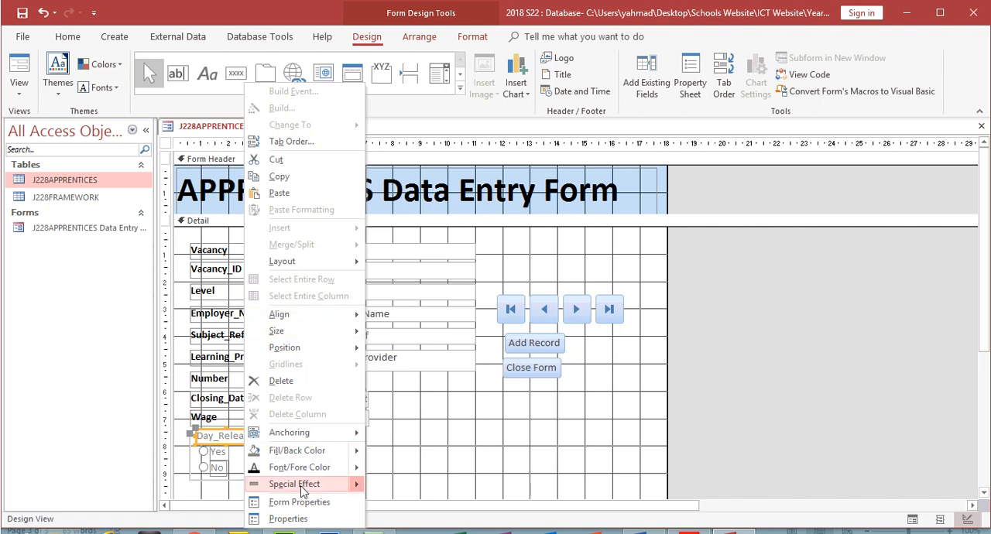
mouse_move(302, 433)
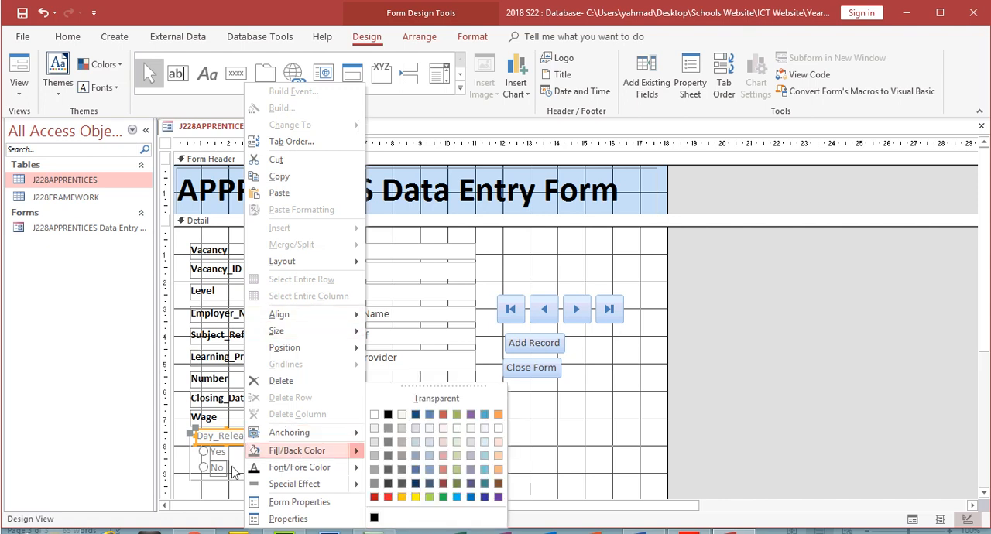
left_click(233, 467)
- Check the data properties of the Yes radio button in the Day_Release group, closing the Property Sheet when done
left_click(220, 457)
left_click(220, 457)
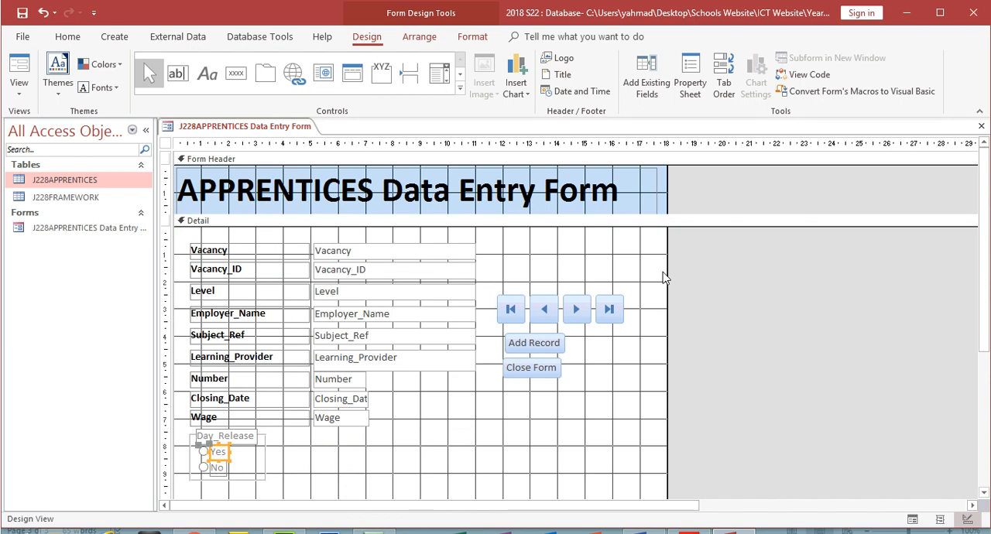
left_click(699, 83)
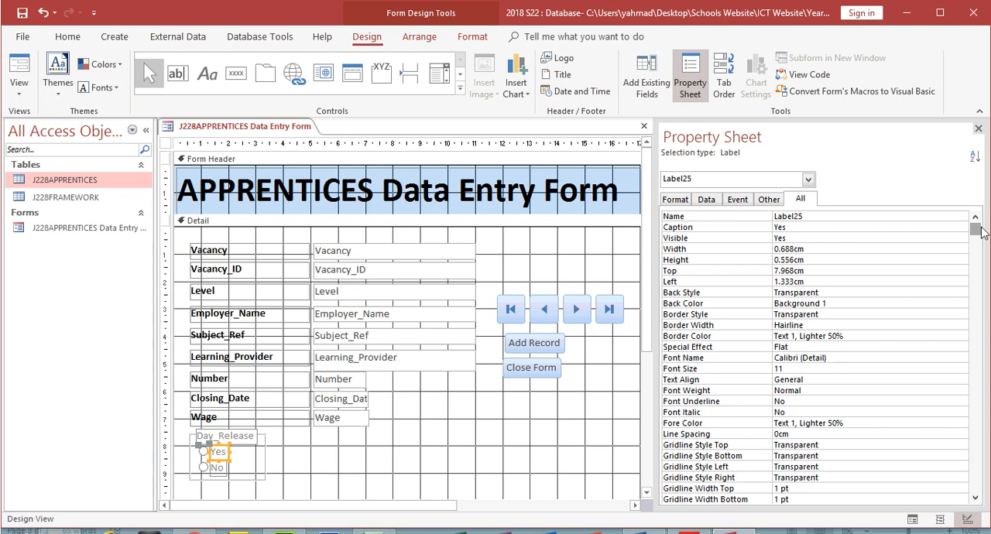
left_click(204, 452)
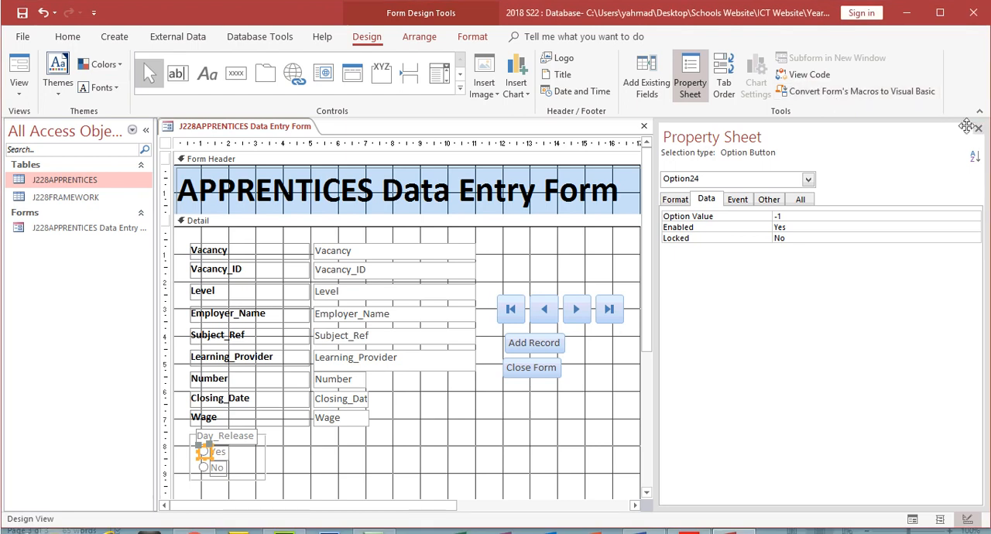
left_click(976, 128)
- Reopen the Property Sheet on the Yes radio button's data properties and check its option value against question 20 of the exam paper
left_click(702, 76)
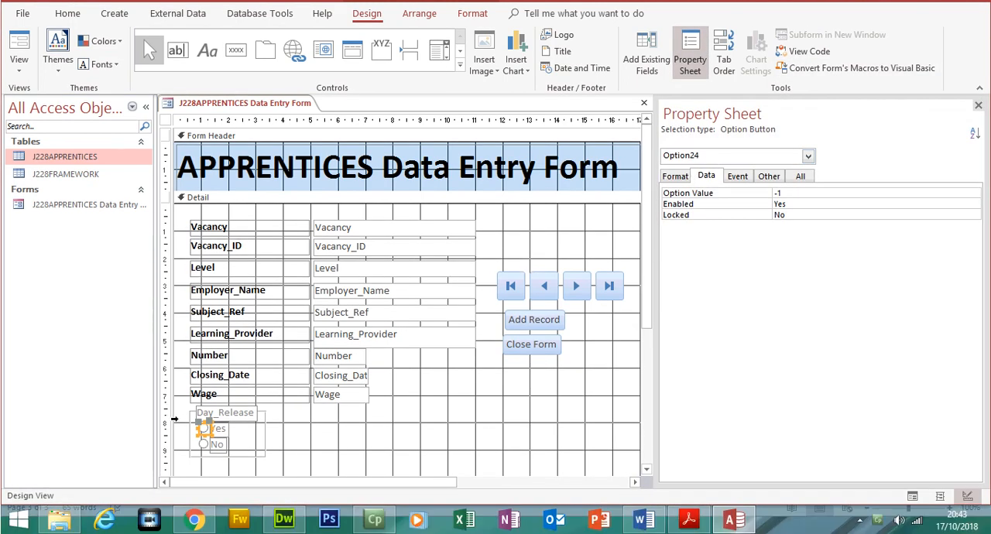
left_click(203, 415)
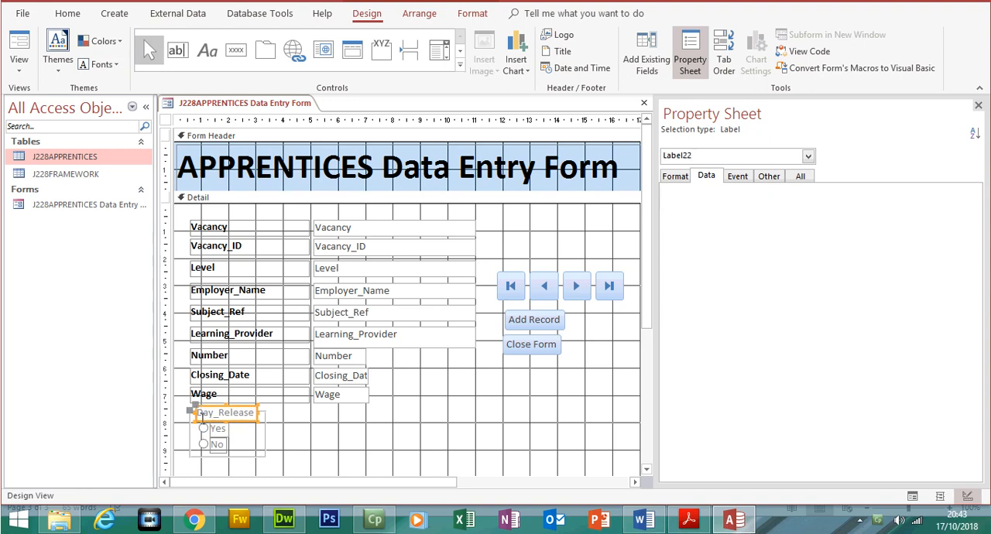
left_click(207, 429)
left_click(214, 429)
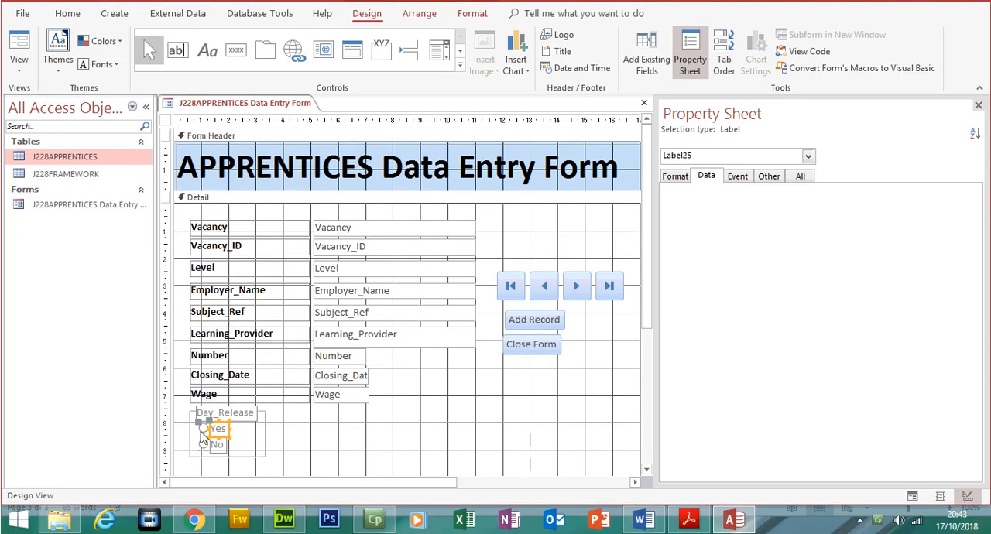
left_click(203, 430)
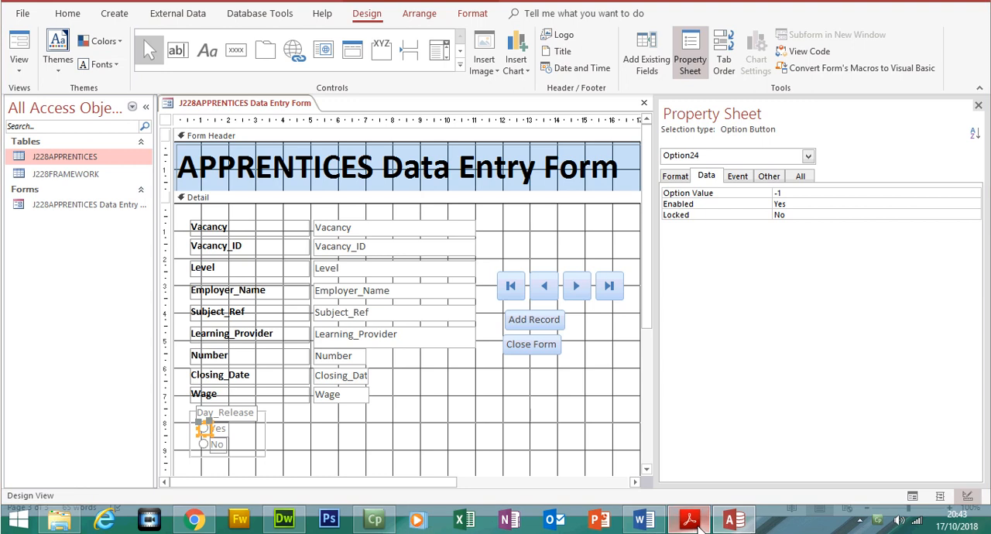
left_click(694, 522)
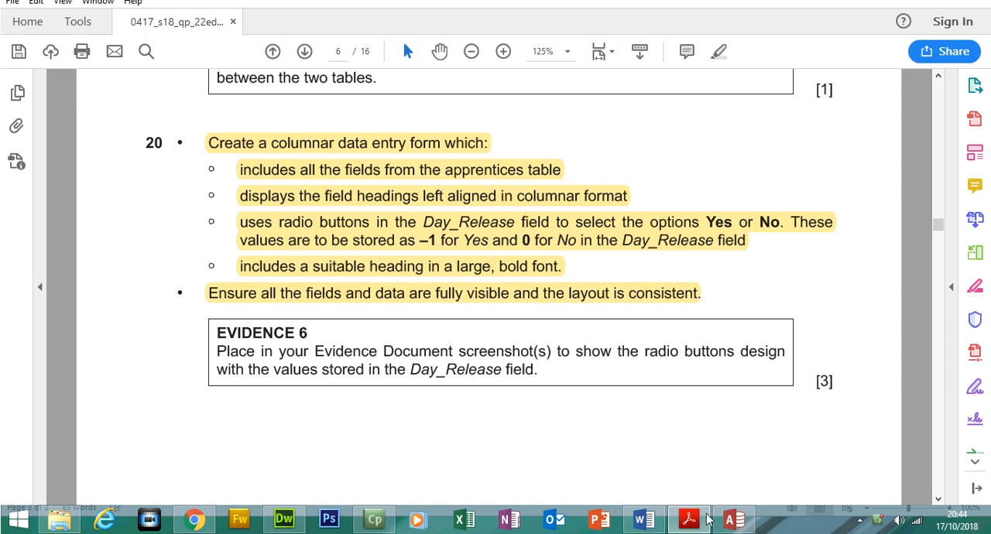
left_click(733, 519)
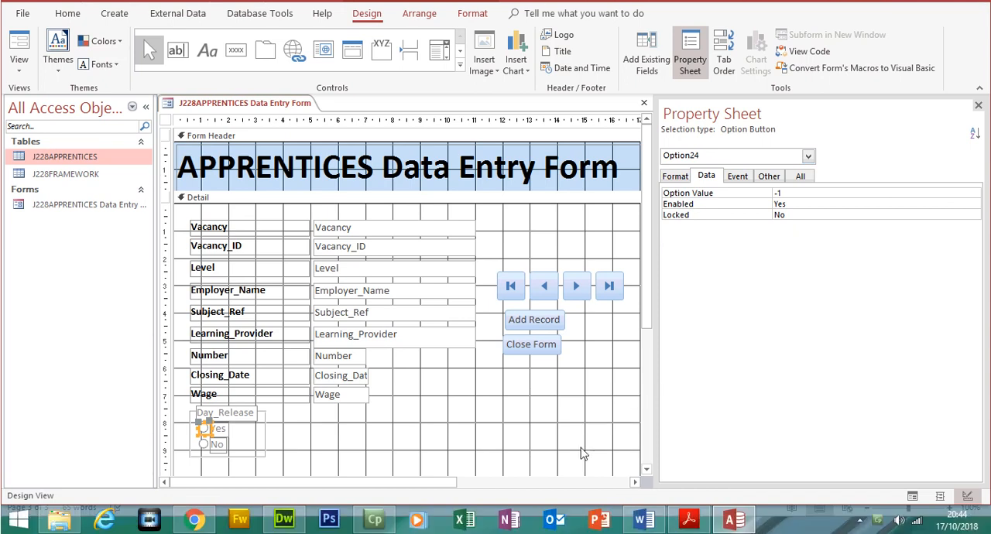
- Switch to the Word evidence document and paste a screenshot of the Yes radio button's properties under EVIDENCE 6
left_click(683, 520)
left_click(683, 520)
left_click(644, 520)
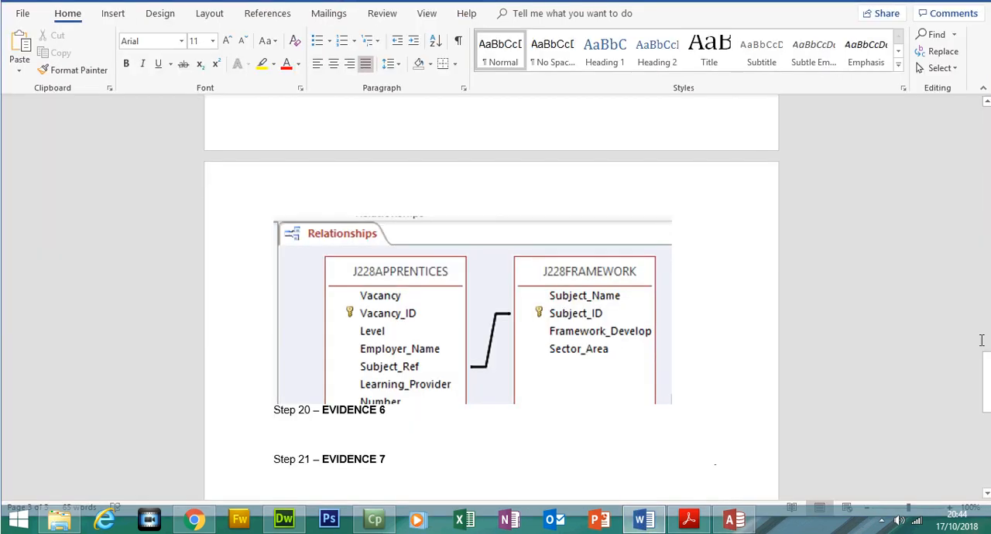
scroll(988, 408, "down", 3)
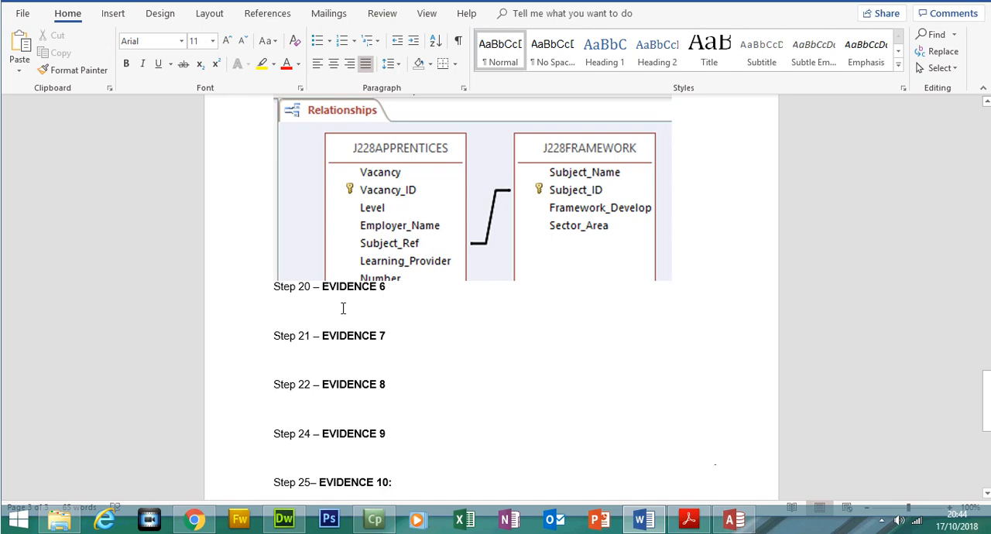
key("ctrl+v")
left_click(376, 336)
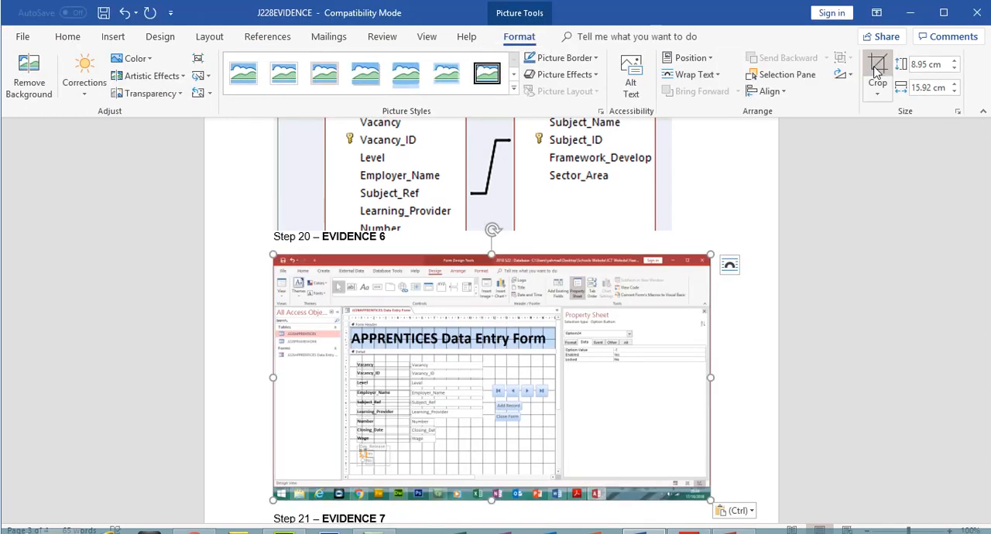
- Crop the screenshot to the Property Sheet details, enlarge it to a readable size, and start a new line below it
left_click(877, 68)
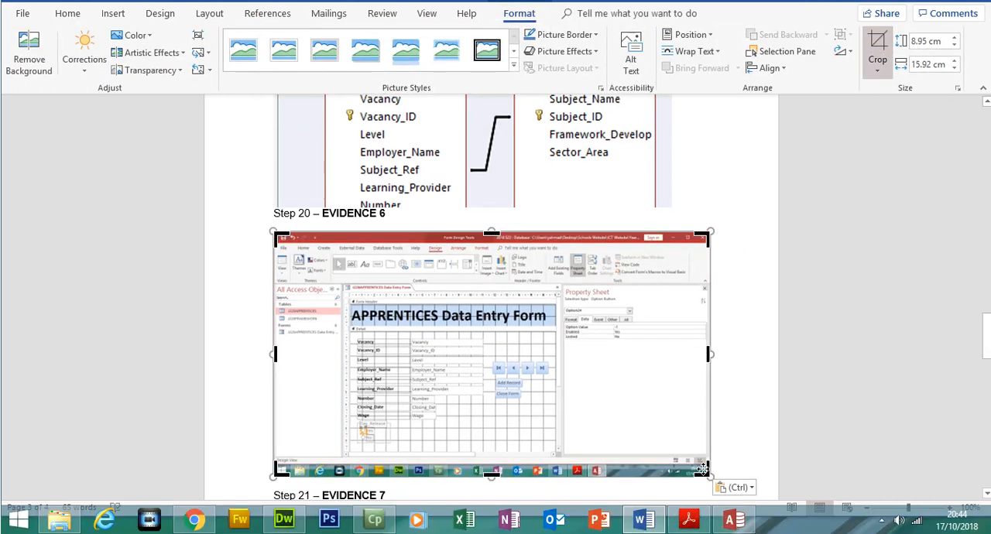
left_click_drag(703, 467, 645, 343)
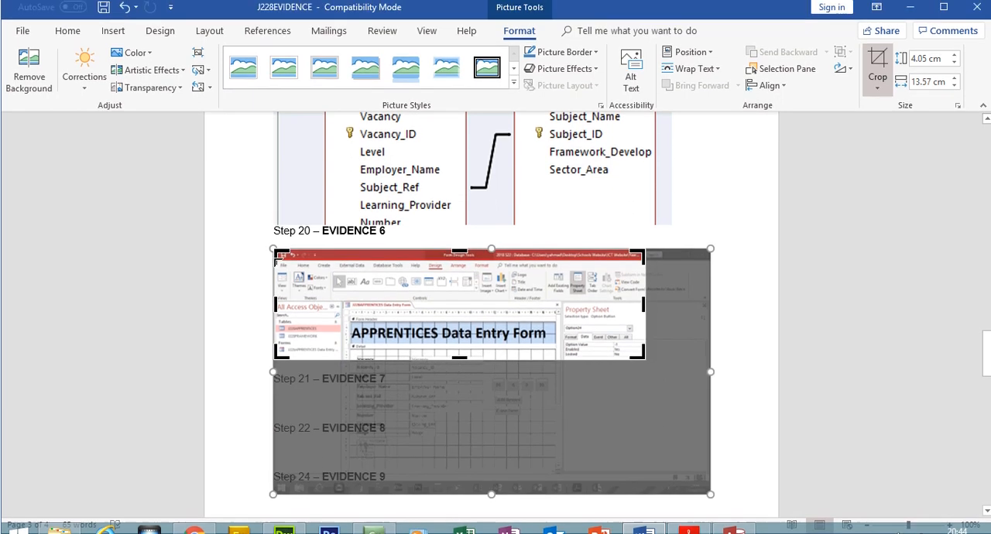
left_click_drag(278, 261, 564, 307)
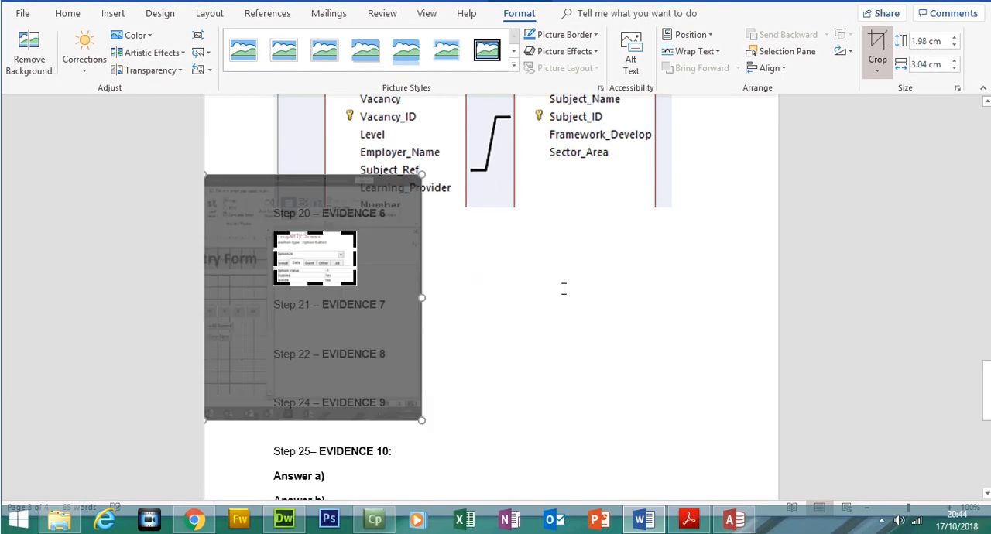
left_click(564, 289)
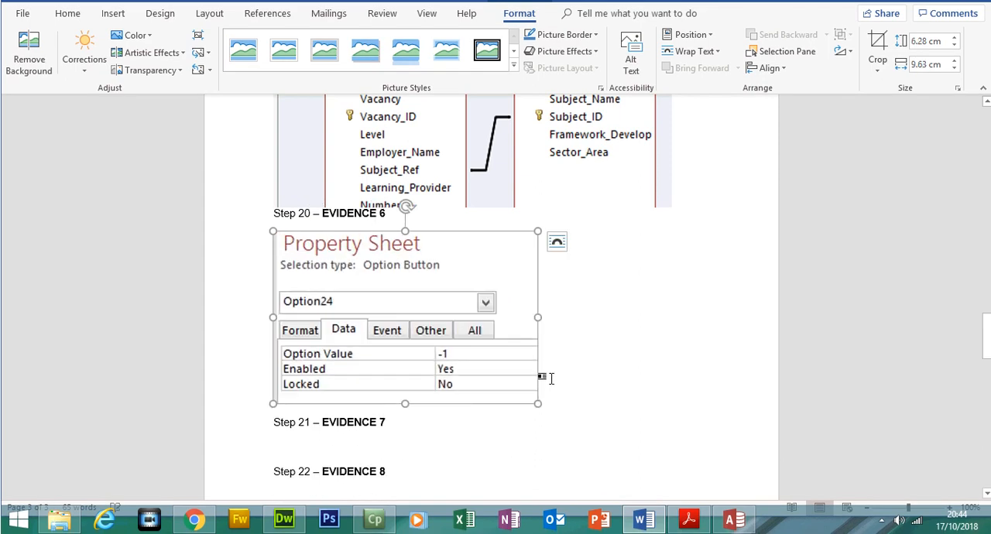
left_click(551, 385)
key("Return")
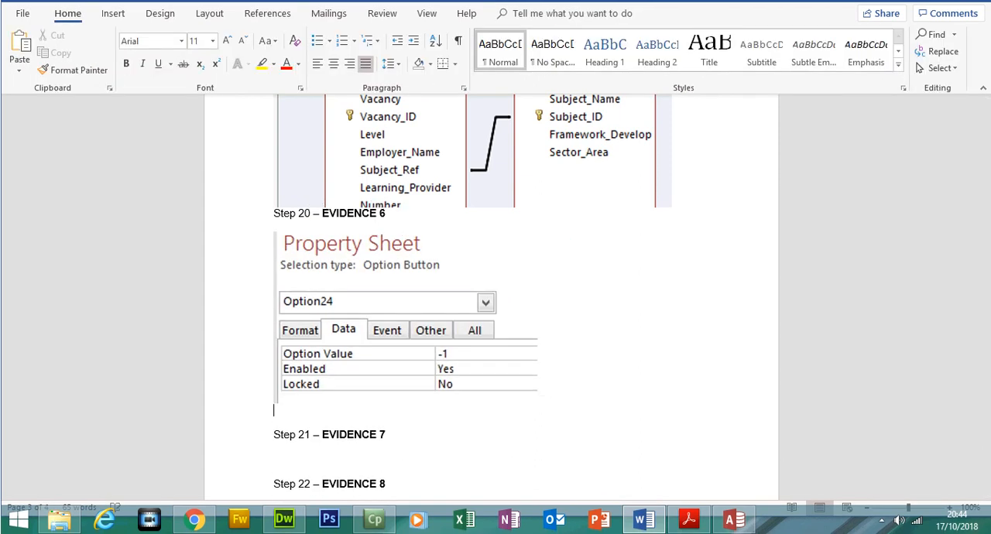
- Display the No radio button's data properties in Access and paste a screenshot of them below the first one in the Word document
left_click(733, 520)
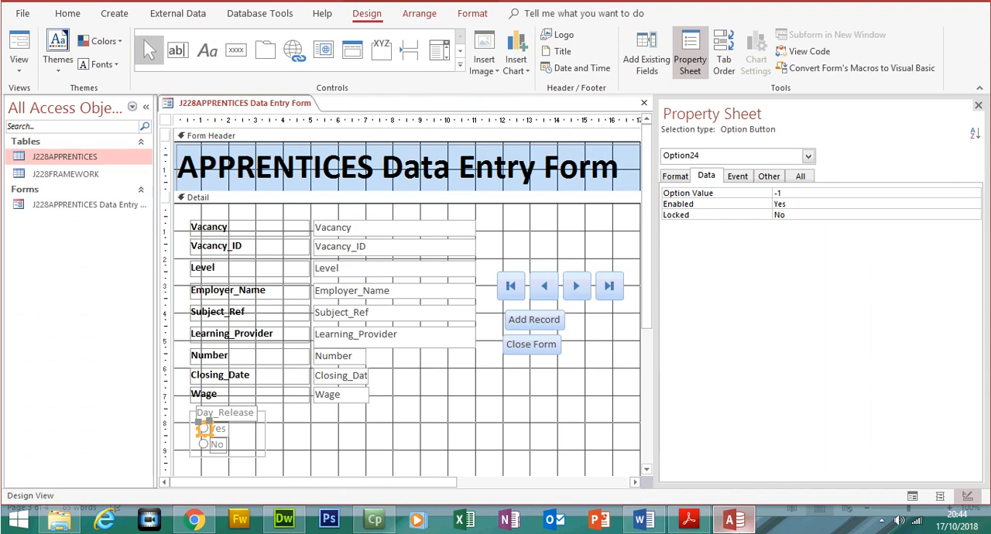
left_click(204, 445)
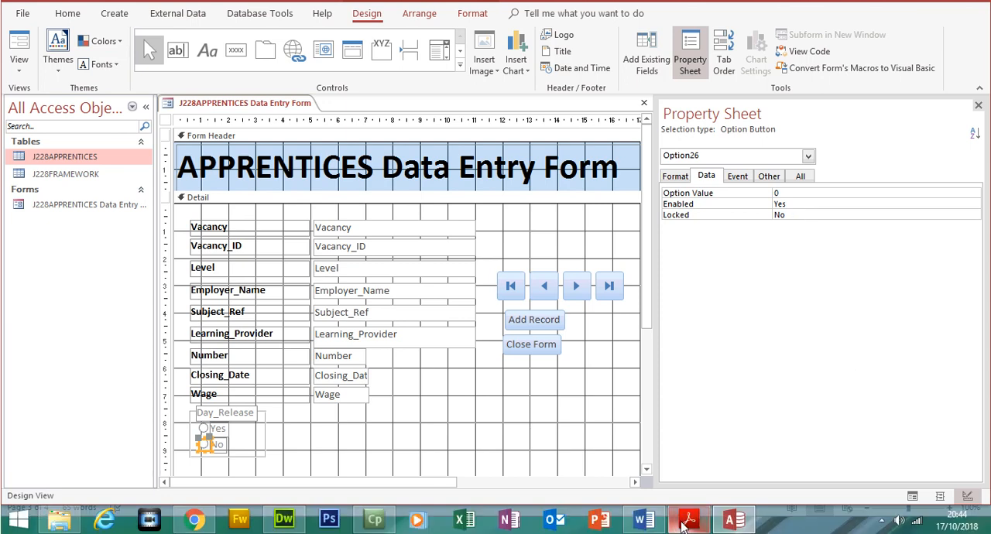
left_click(687, 524)
left_click(644, 520)
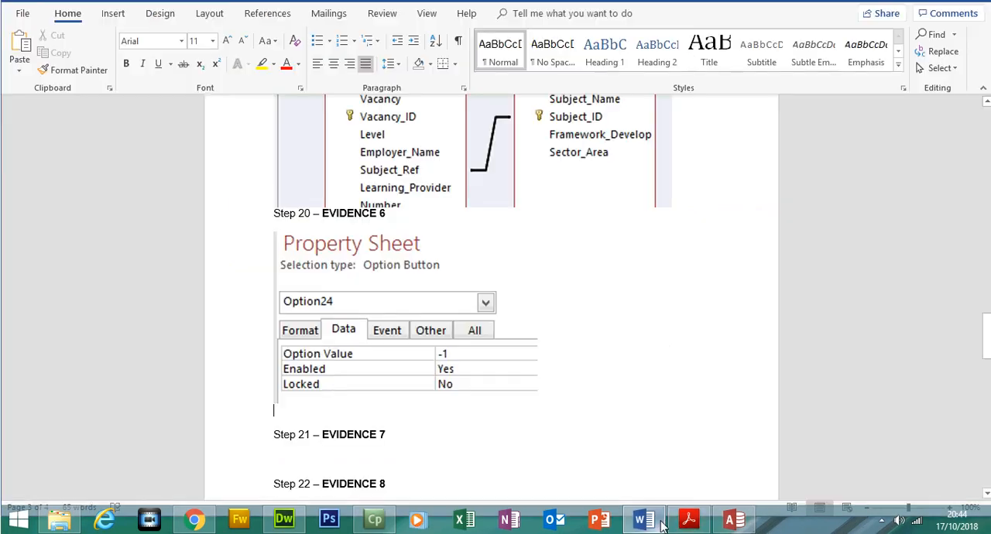
key("ctrl+v")
left_click(570, 416)
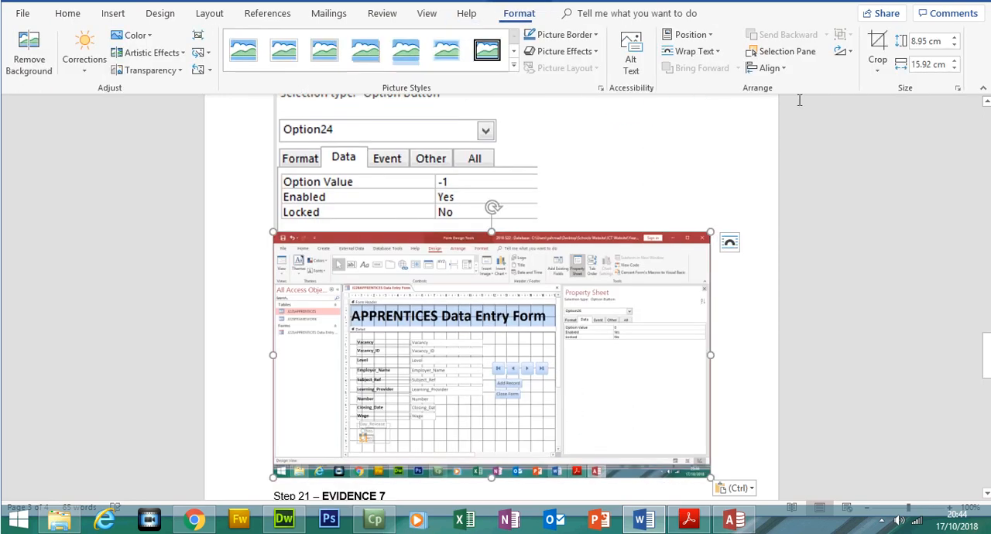
- Crop the second screenshot to the No radio button's Property Sheet details and enlarge it to about the first one's width
left_click(880, 77)
left_click_drag(276, 257, 562, 298)
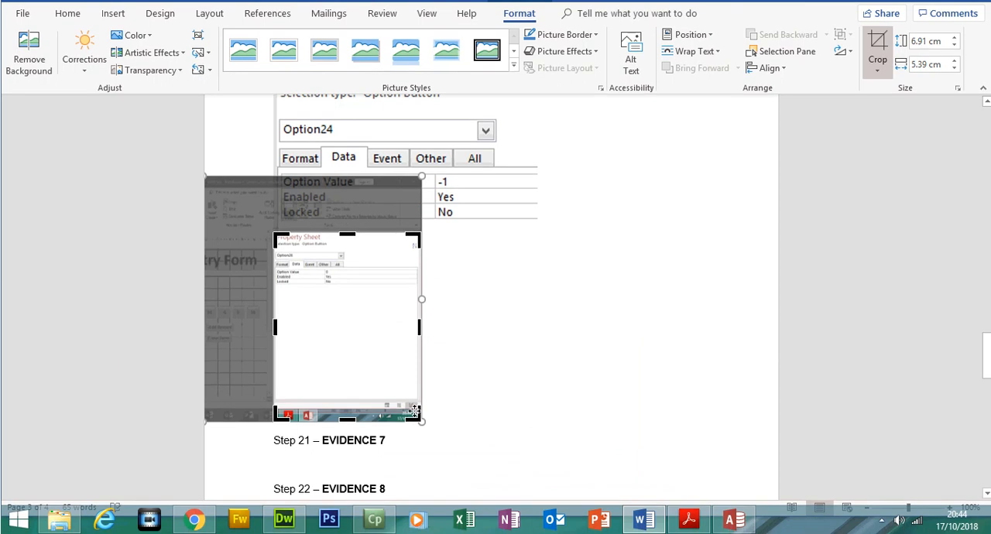
left_click_drag(418, 418, 540, 323)
key("Escape")
left_click(592, 324)
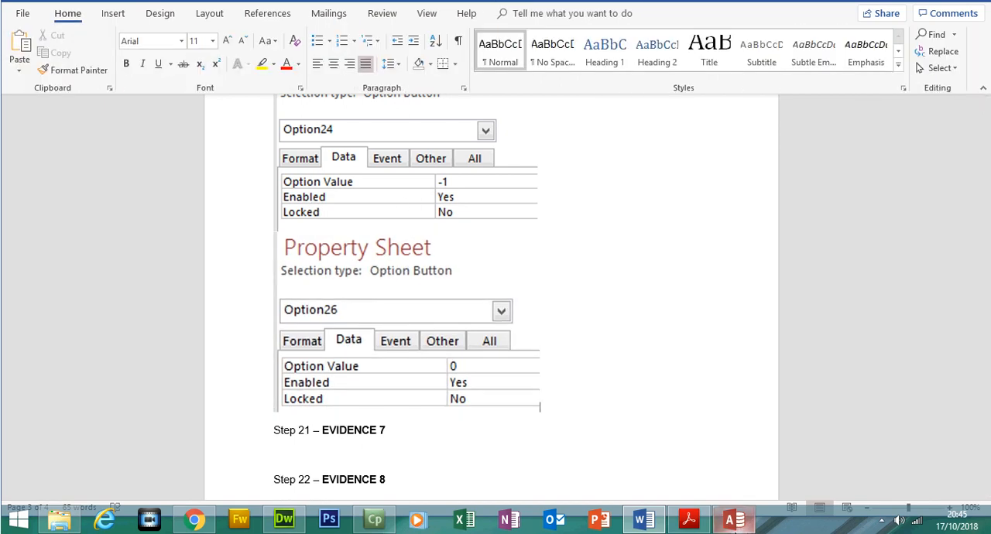
- Switch to Access and draw an option group beside the Closing_Date and Wage fields, with labels Yes and No and Yes as default
left_click(738, 523)
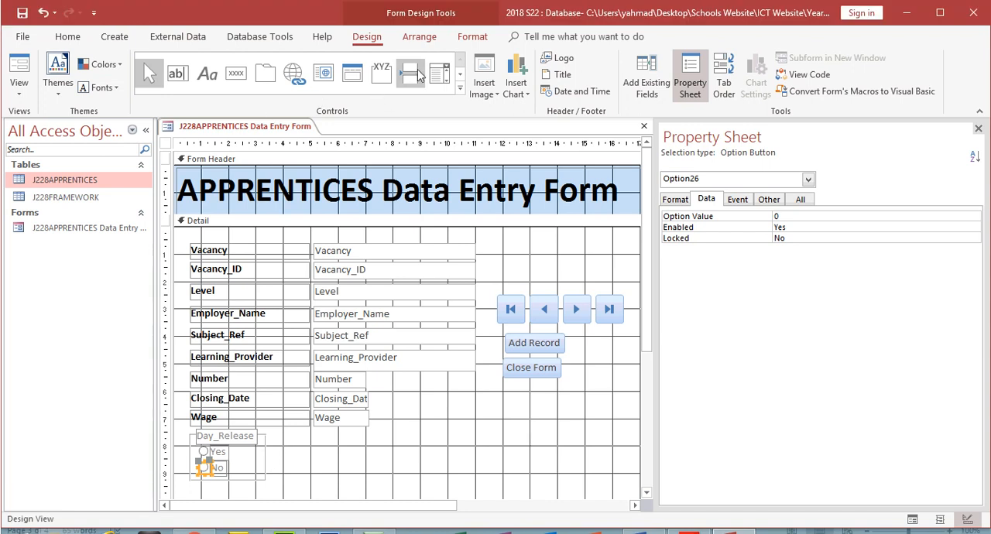
left_click(382, 73)
left_click_drag(422, 391, 470, 438)
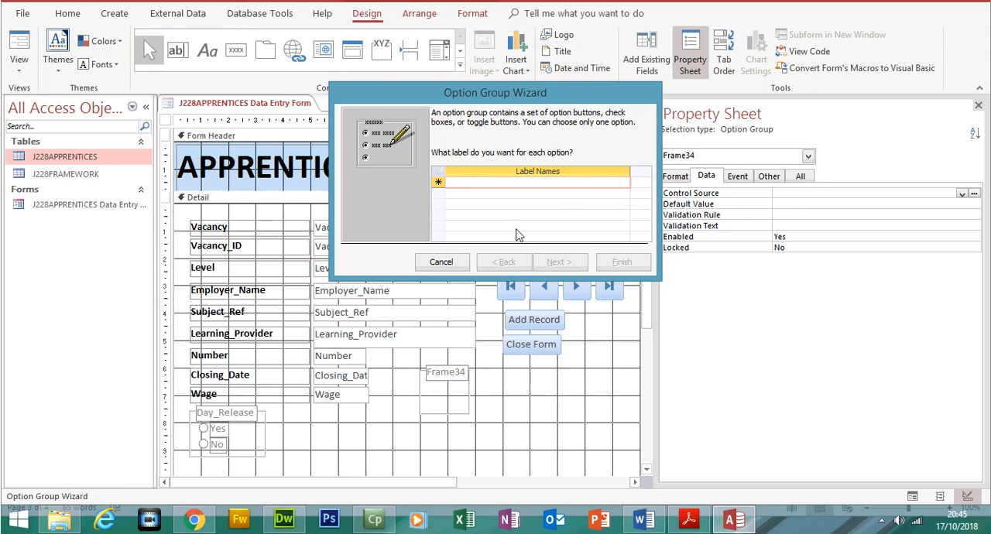
type("Yes")
key("Tab")
type("N")
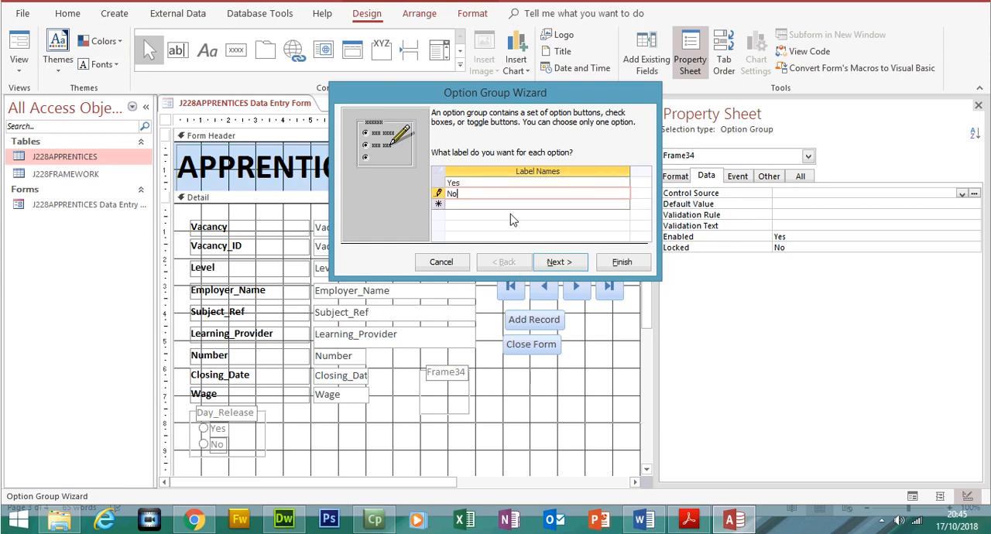
left_click(548, 264)
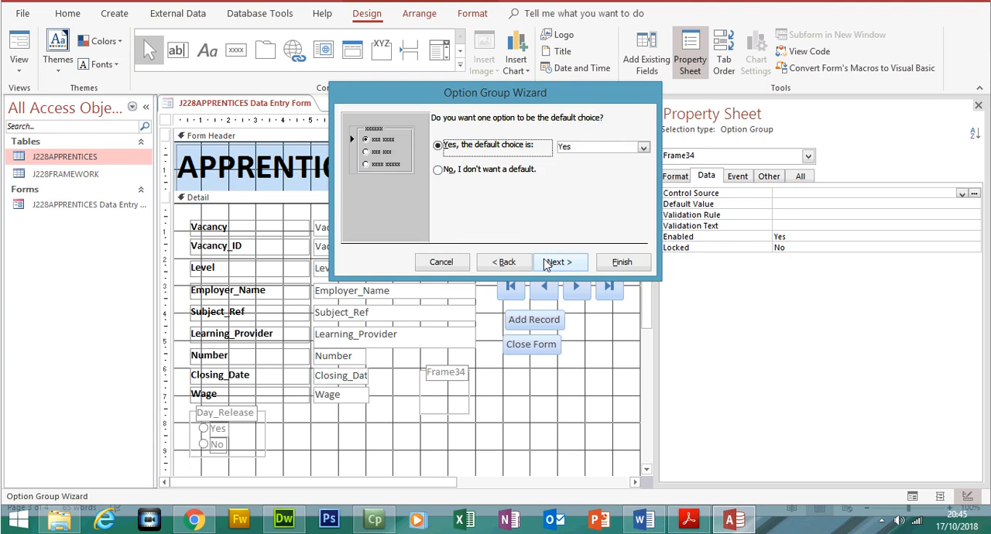
left_click(548, 264)
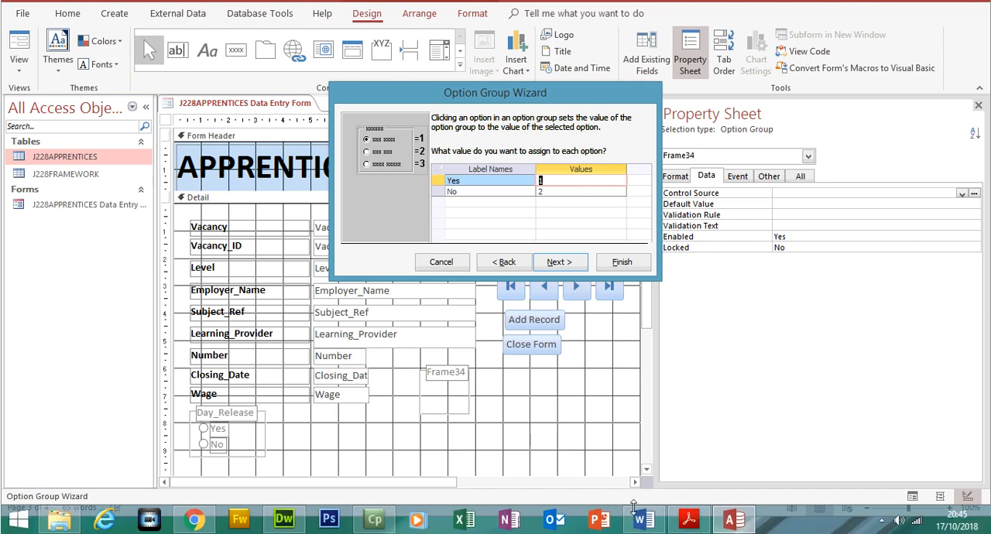
- Check the values required by question 20 in the exam paper and assign -1 to Yes and 0 to No in the Option Group Wizard
left_click(687, 523)
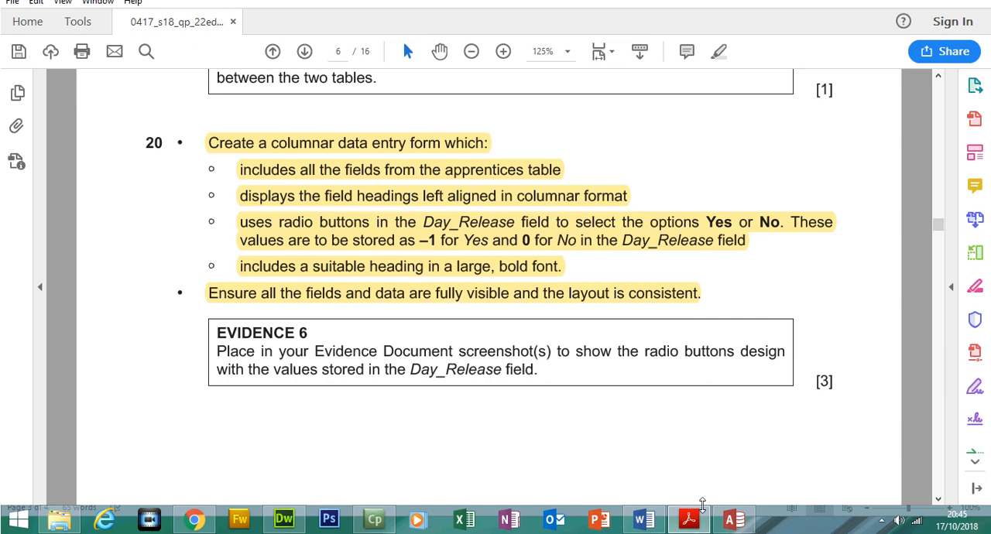
left_click(733, 519)
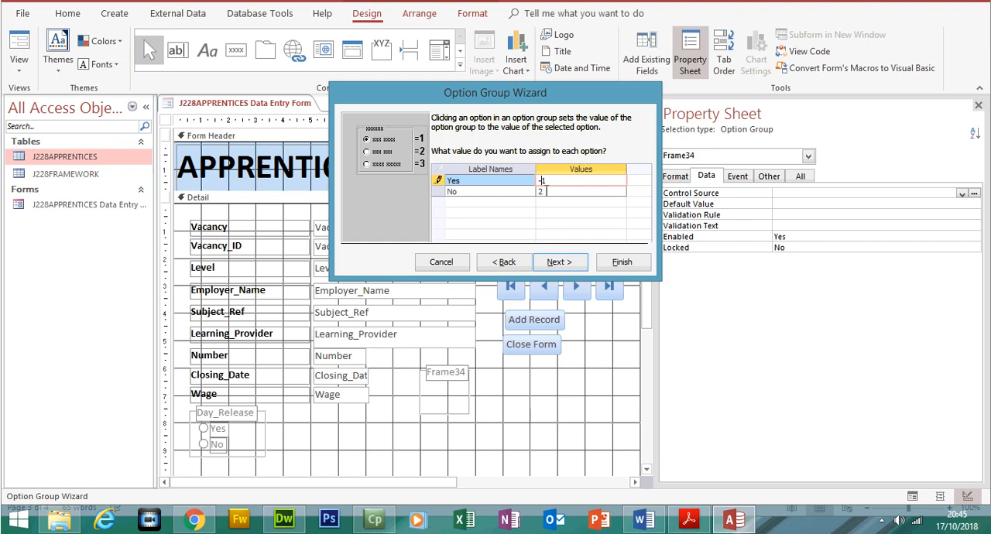
key("Down")
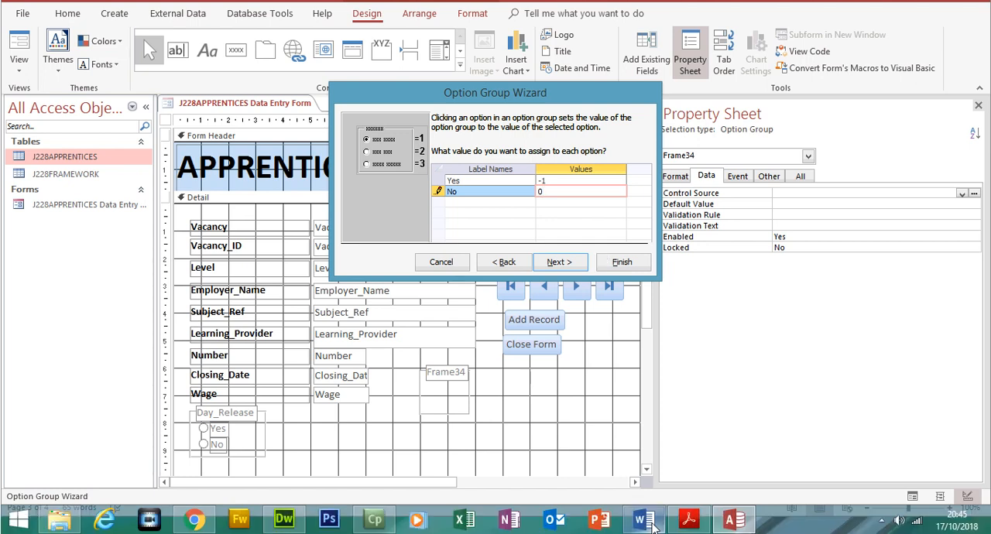
- Paste a screenshot of the wizard's option values into the Word evidence document and crop it to the values page, about 11.3 cm wide
left_click(651, 523)
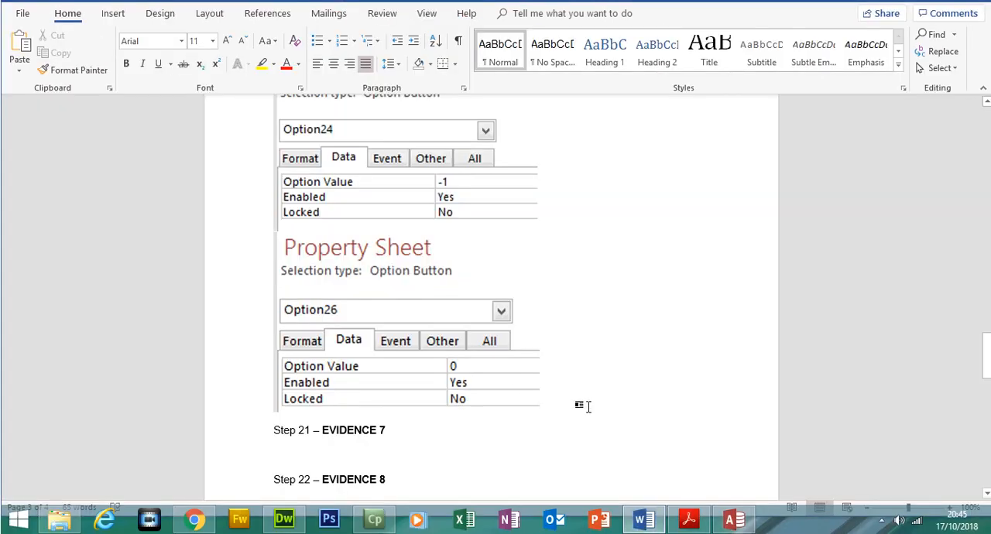
key("ctrl+v")
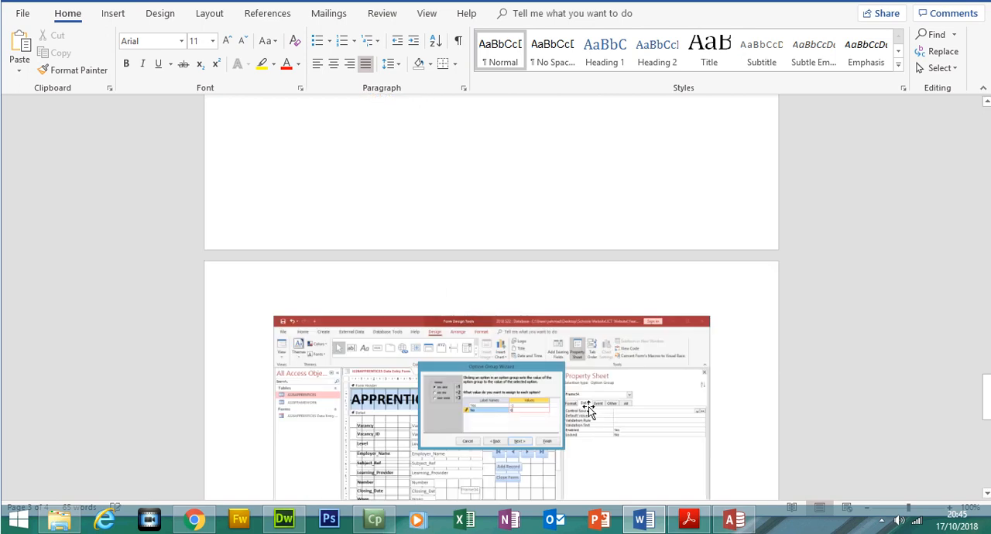
left_click(550, 365)
left_click(877, 71)
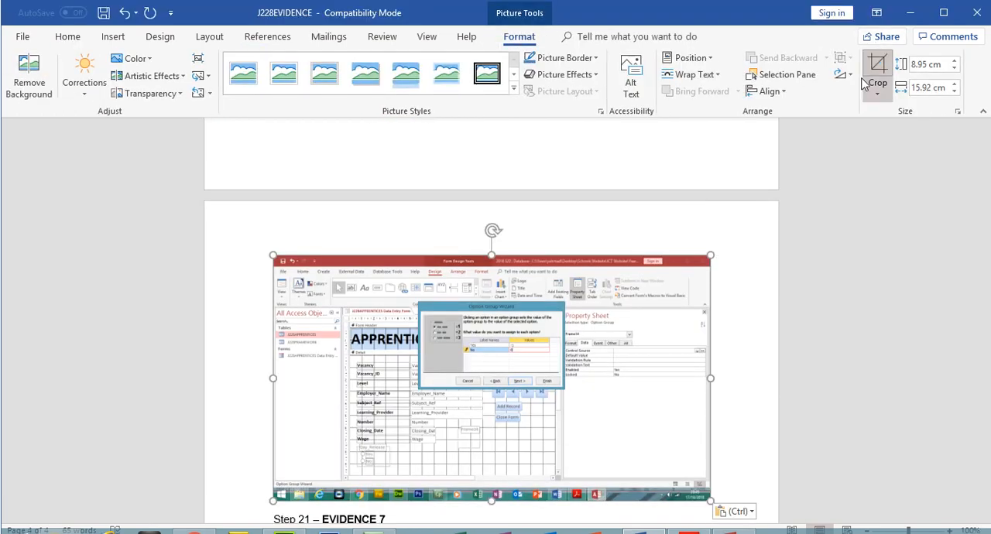
left_click_drag(702, 470, 566, 345)
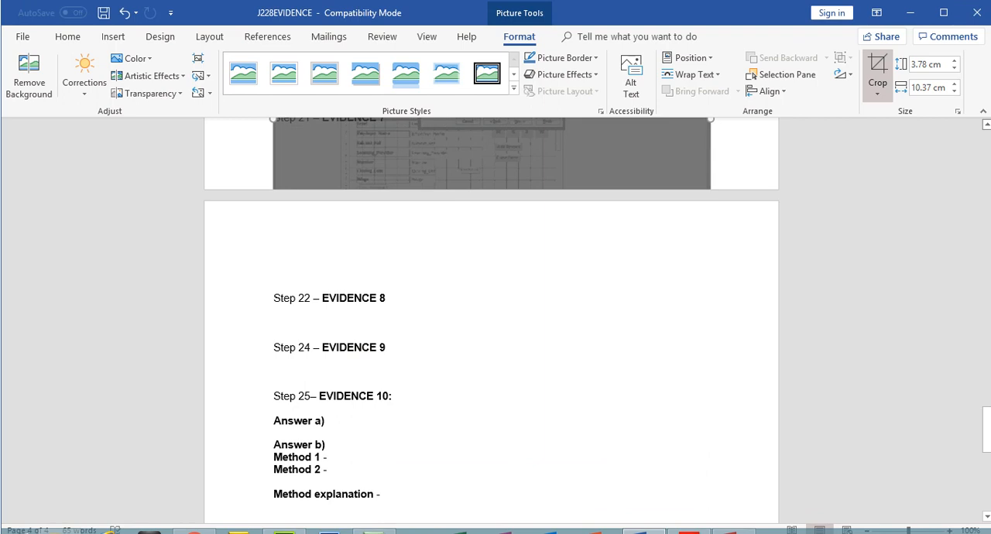
scroll(913, 122, "up", 5)
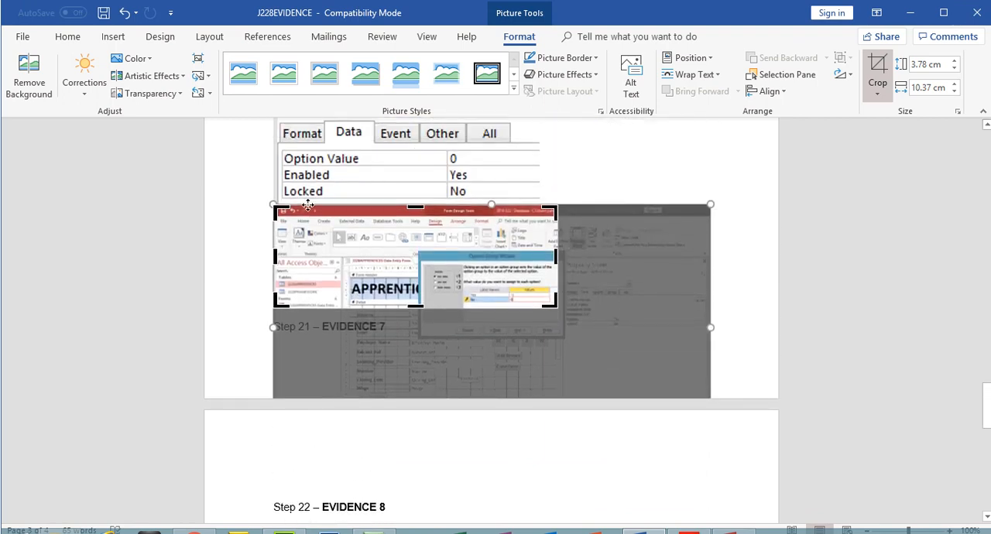
left_click_drag(284, 212, 209, 152)
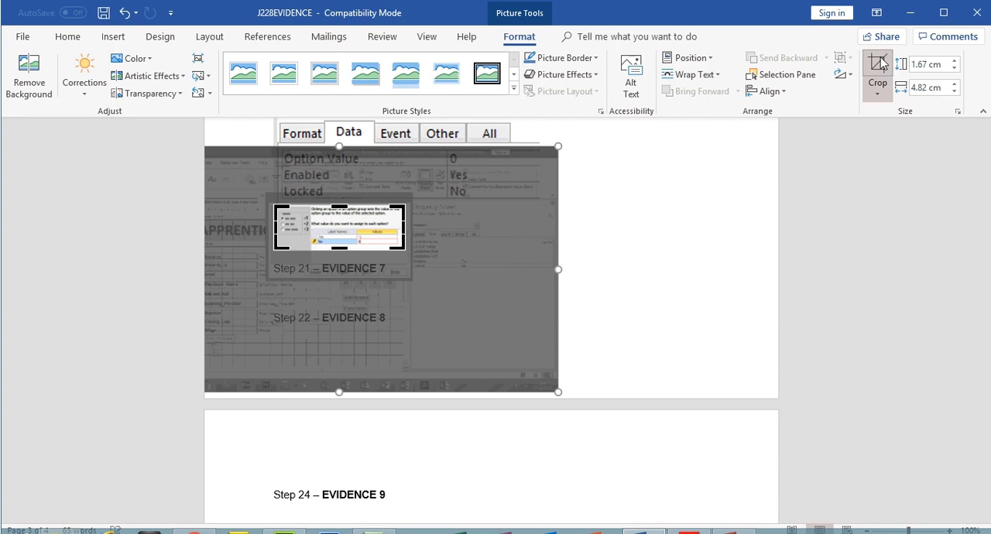
left_click(879, 67)
left_click_drag(442, 252, 582, 280)
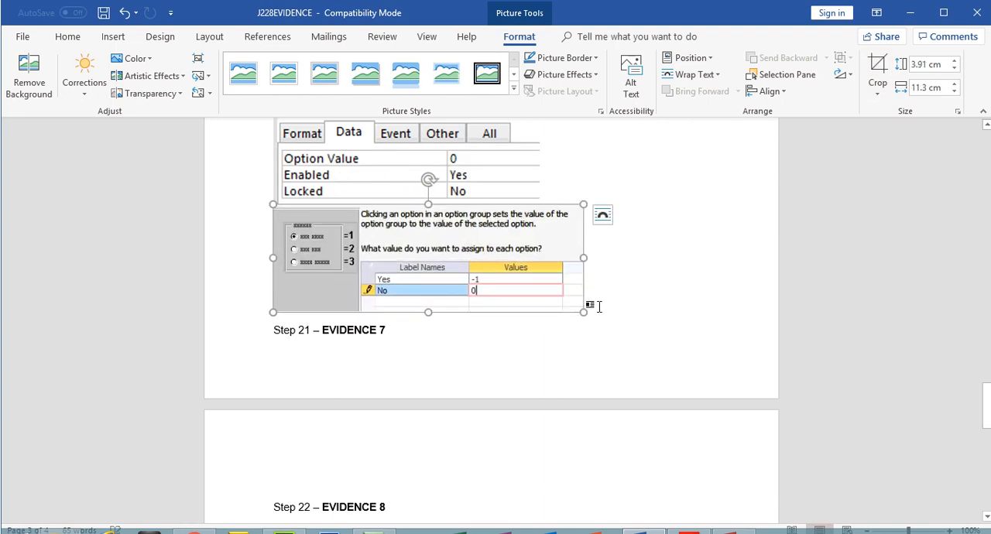
- Add blank lines below the option values screenshot so the insertion point sits on the following page, above Step 21
left_click(599, 307)
key("Return")
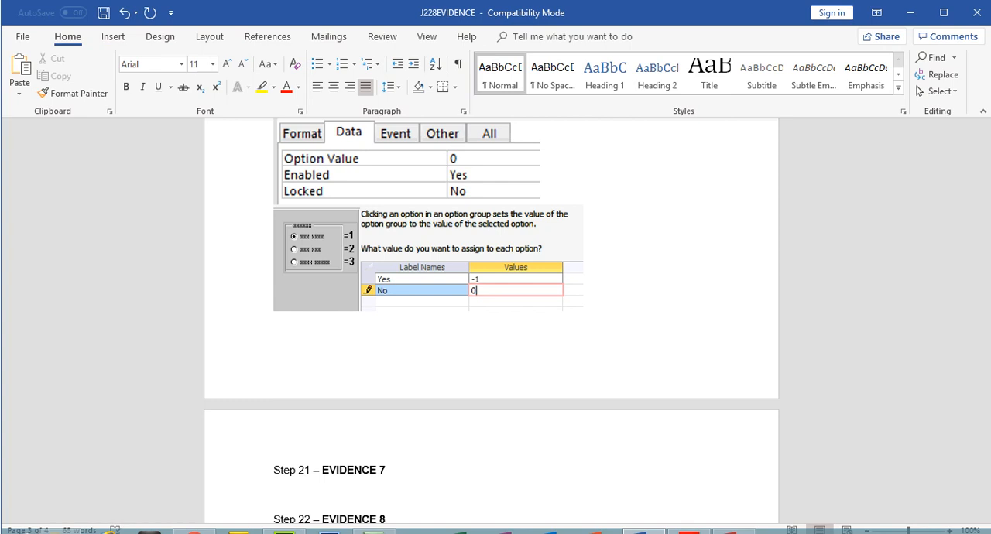
key("Return")
key("Return")
key("Return")
key("BackSpace")
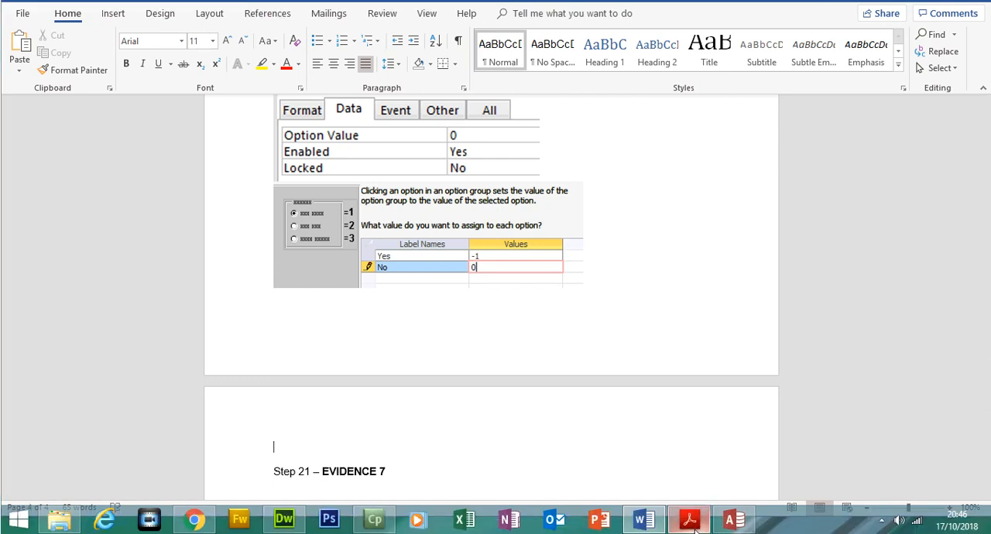
- Return to the Option Group Wizard in Access and choose to store the selected value in the Day_Release field
left_click(689, 518)
left_click(734, 521)
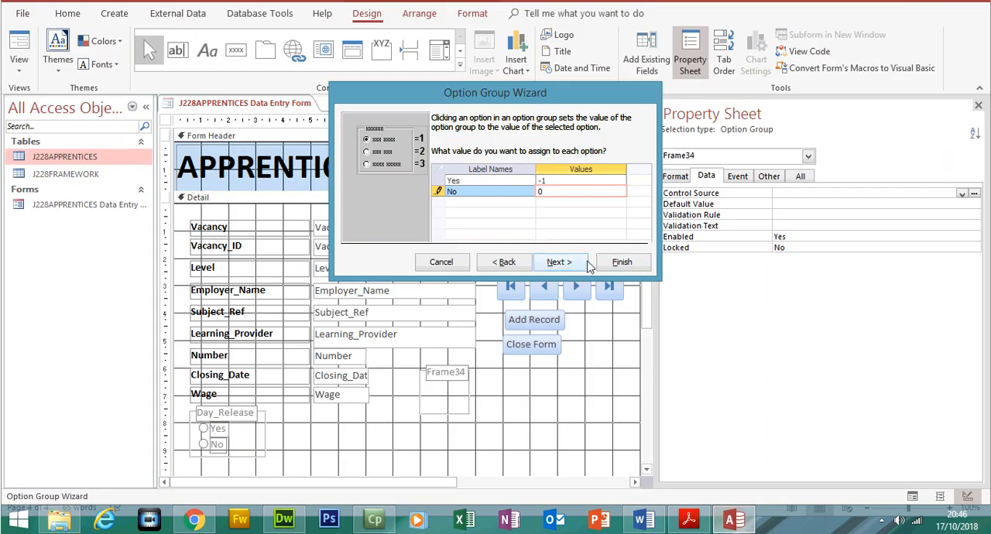
left_click(559, 262)
left_click(498, 220)
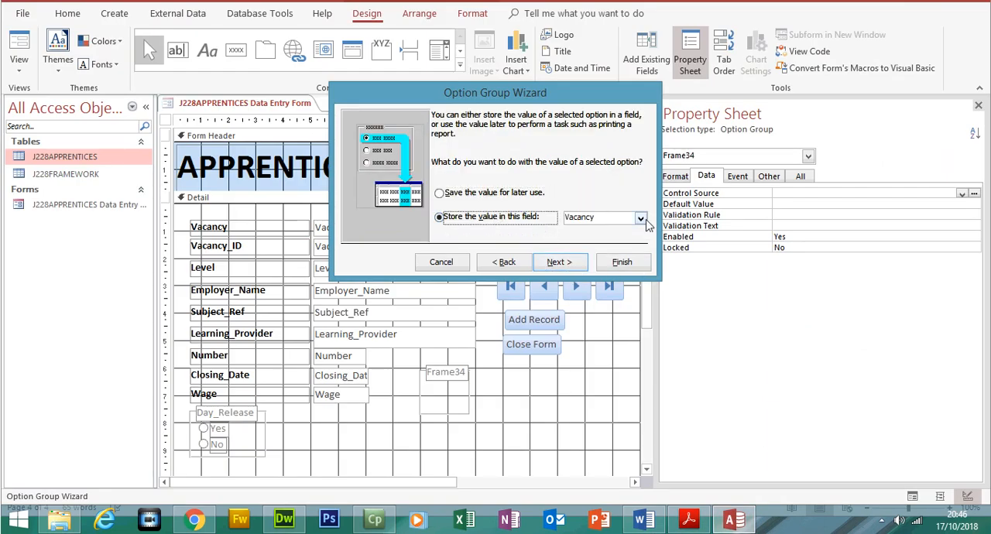
left_click(641, 217)
left_click(608, 322)
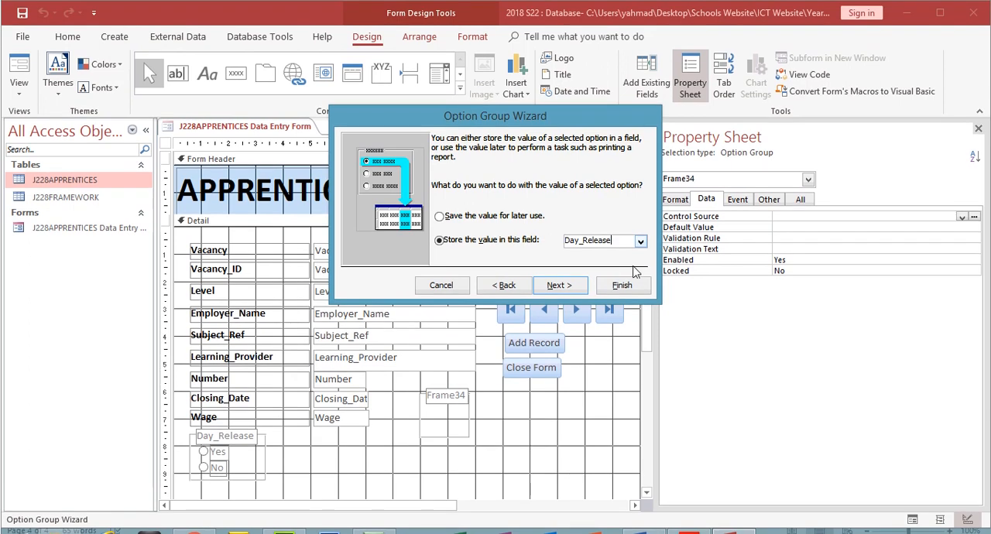
- Cancel the Option Group Wizard and delete the leftover temporary frame from the form
left_click(460, 287)
left_click(442, 285)
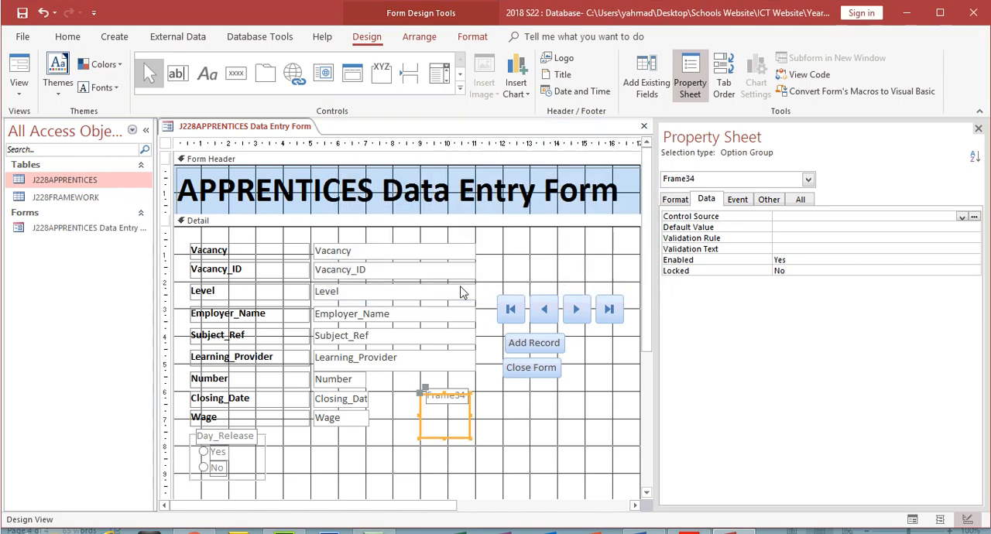
key("Delete")
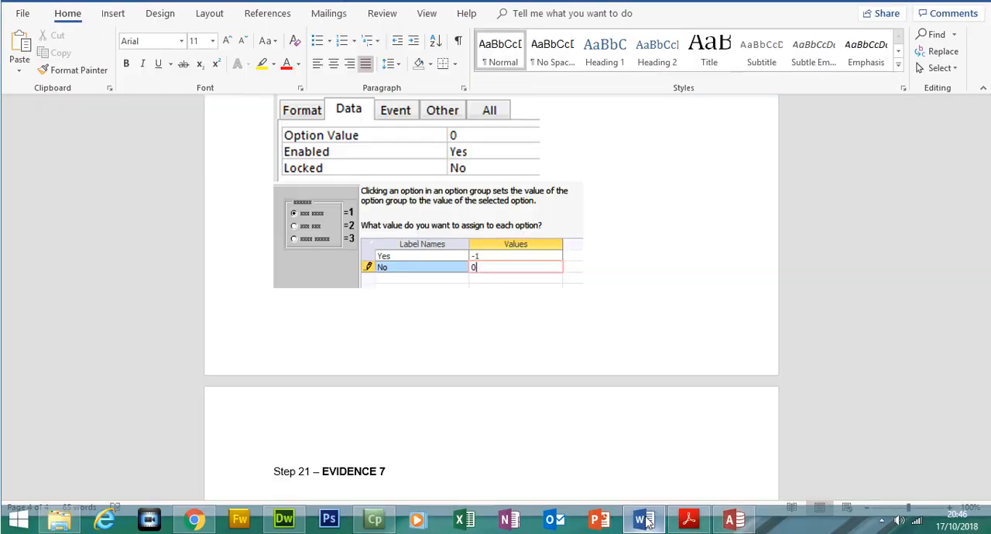
- Paste the wizard's field storage screenshot into the Word document and crop and enlarge it to about 16.1 cm wide around the Day_Release setting
left_click(644, 520)
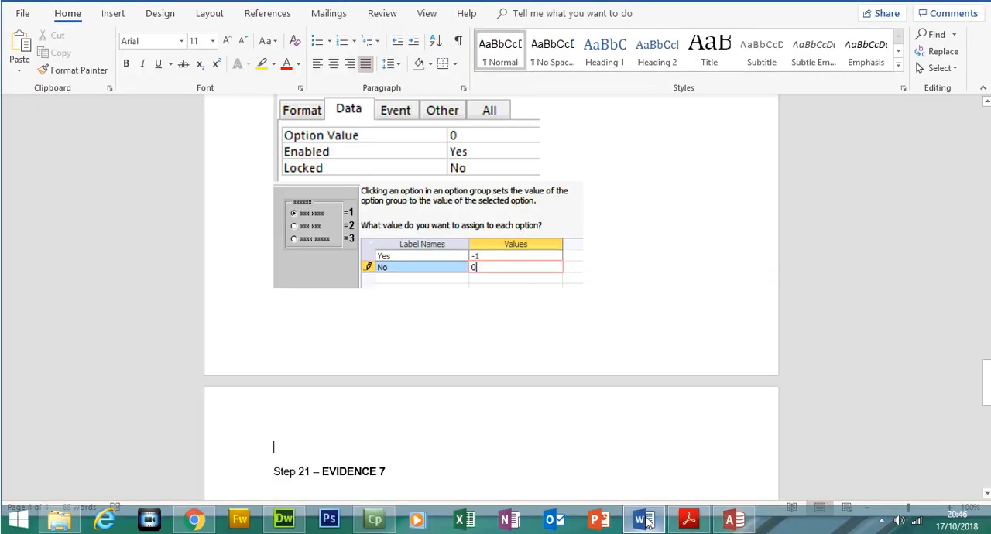
key("ctrl+v")
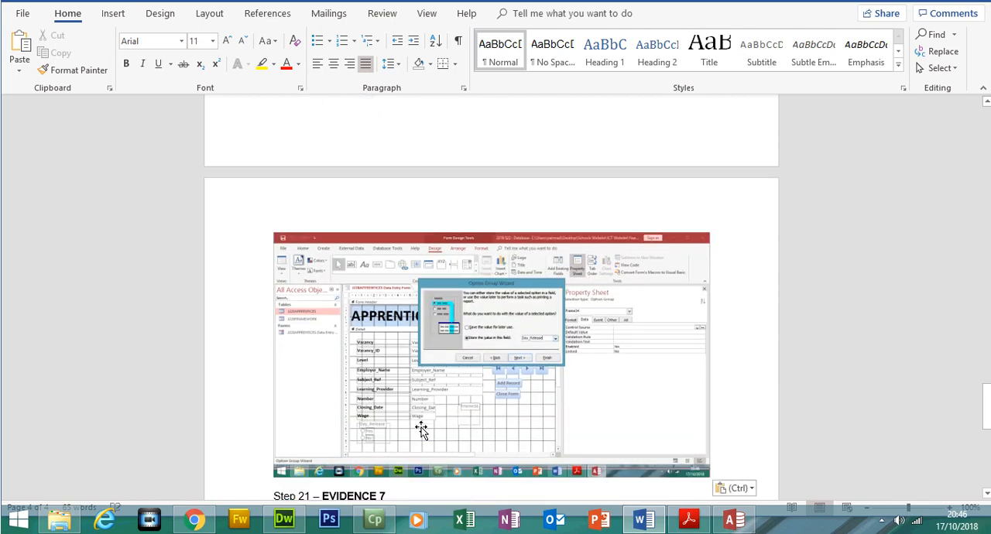
left_click(420, 425)
left_click(883, 68)
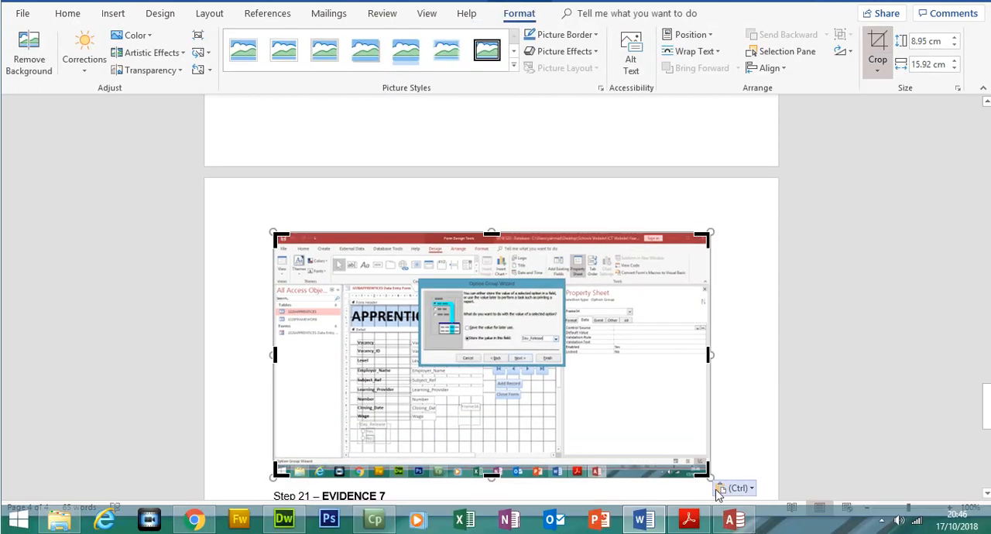
left_click_drag(709, 500, 565, 348)
left_click_drag(276, 233, 716, 395)
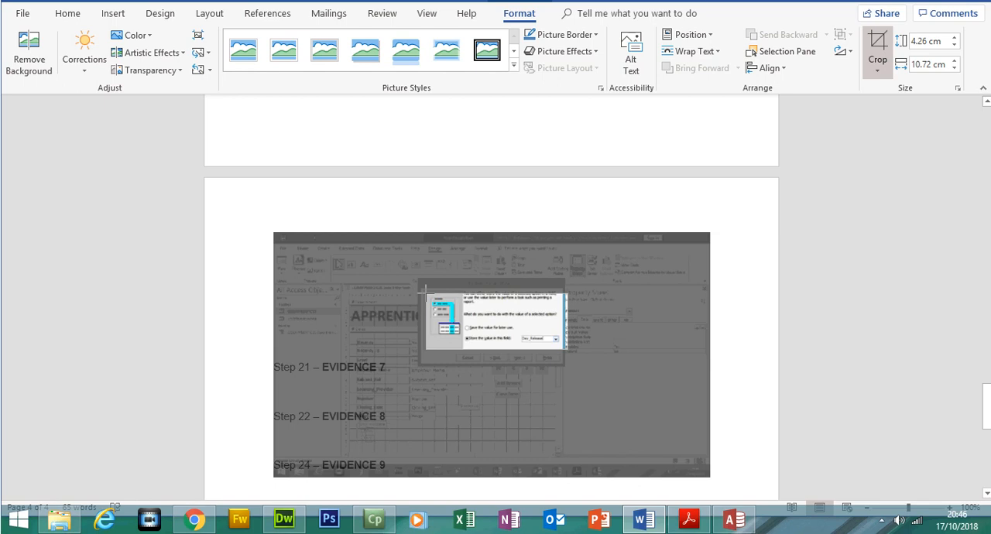
left_click(878, 42)
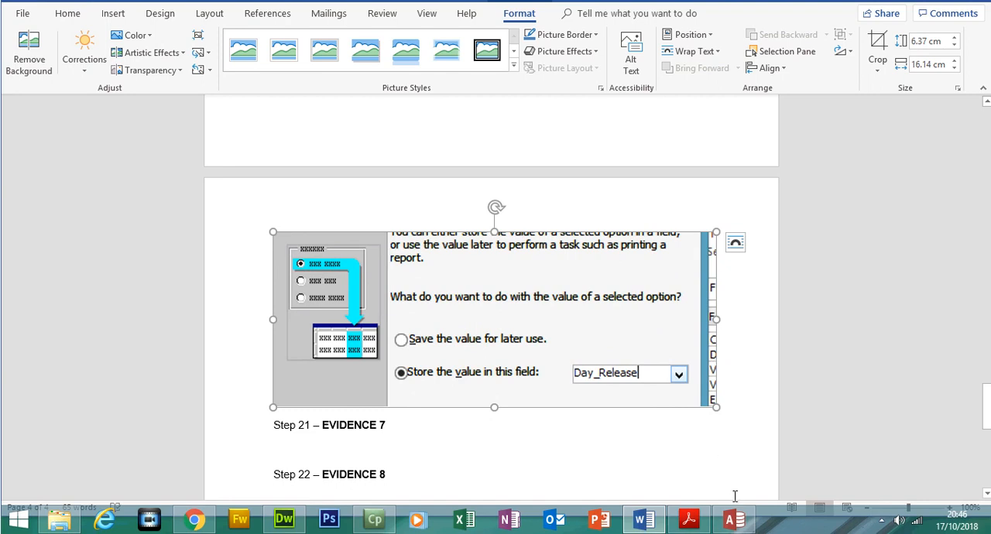
- Insert two new lines between the Day_Release storage screenshot and the Step 21 heading
left_click(740, 400)
key("Return")
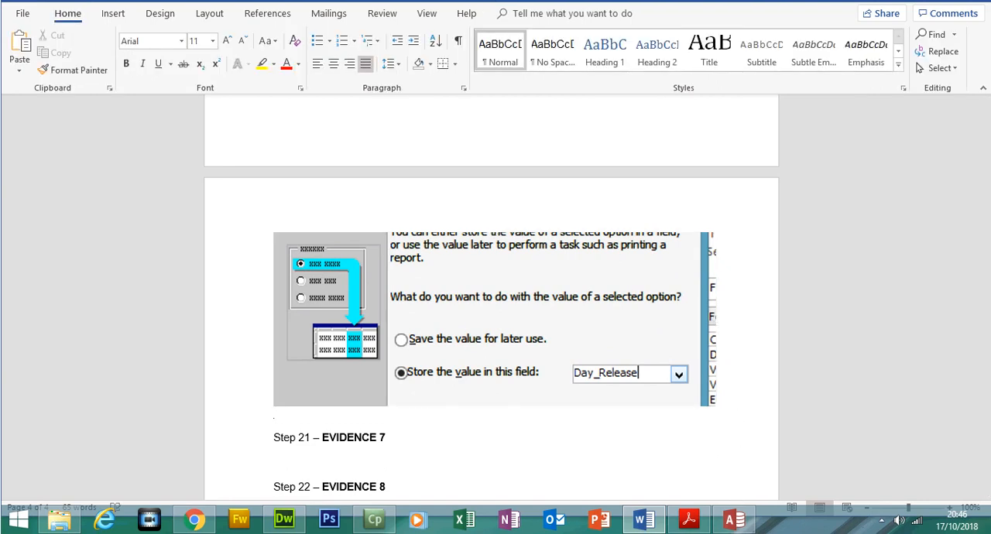
key("Return")
- Recheck the Evidence 6 requirement in the exam paper and display the APPRENTICES Data Entry Form in Form View in Access
left_click(689, 519)
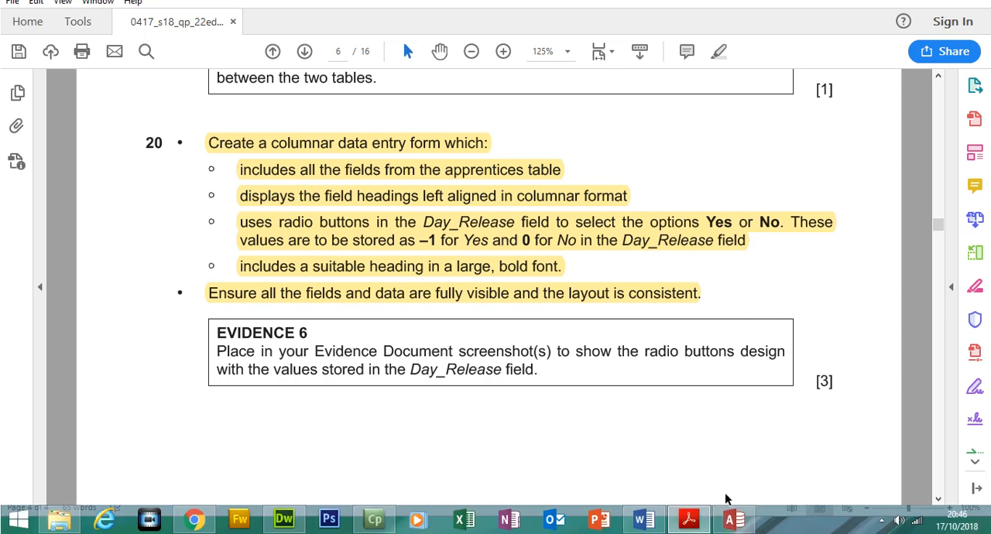
left_click(733, 519)
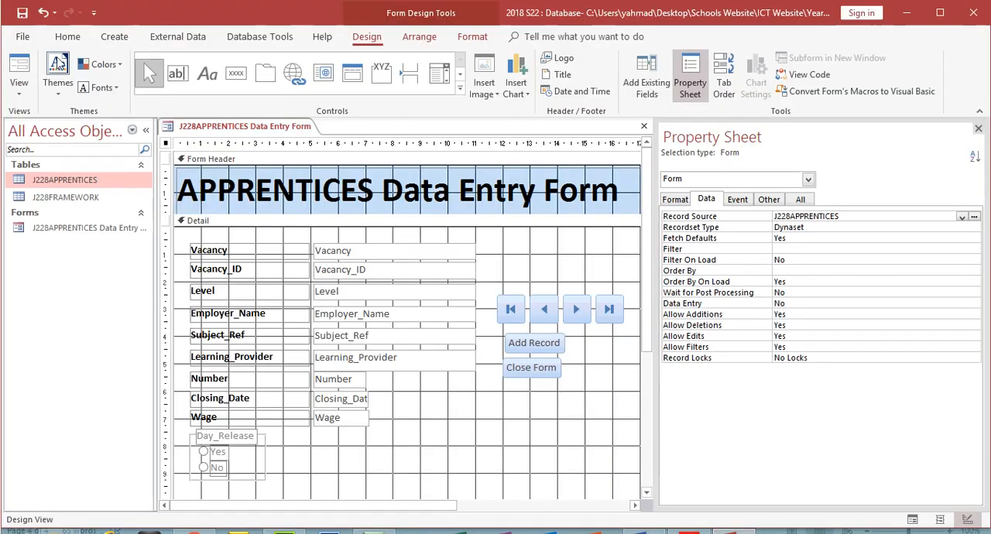
left_click(19, 66)
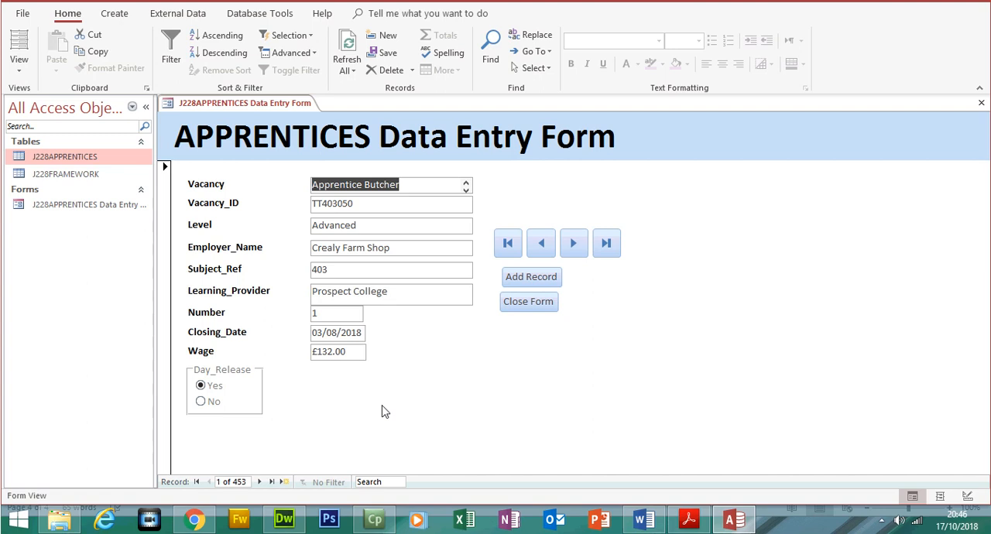
- Paste the Form View screenshot into the Word document and crop and enlarge it to about 12.3 cm wide around the Day_Release buttons
left_click(643, 519)
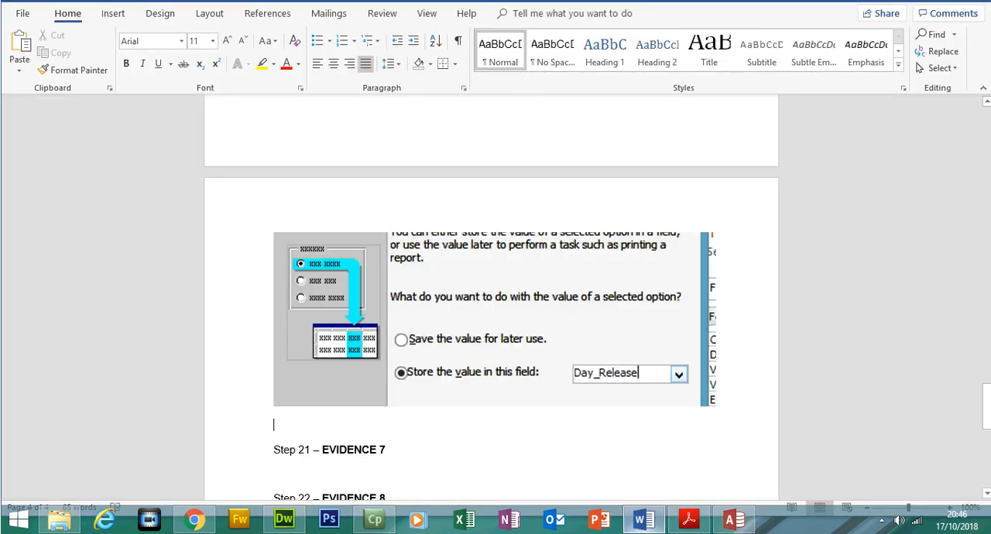
key("ctrl+v")
left_click(500, 403)
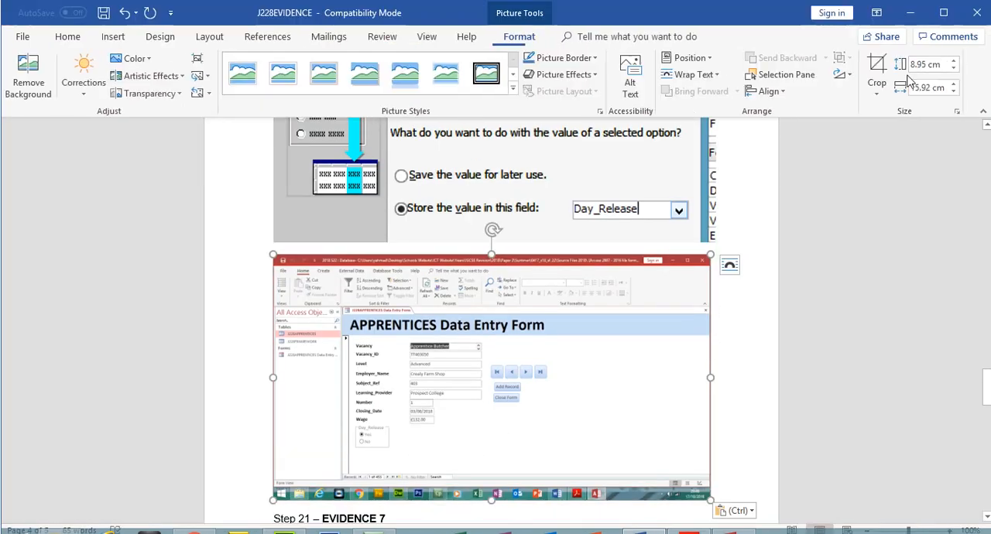
left_click_drag(701, 261, 430, 407)
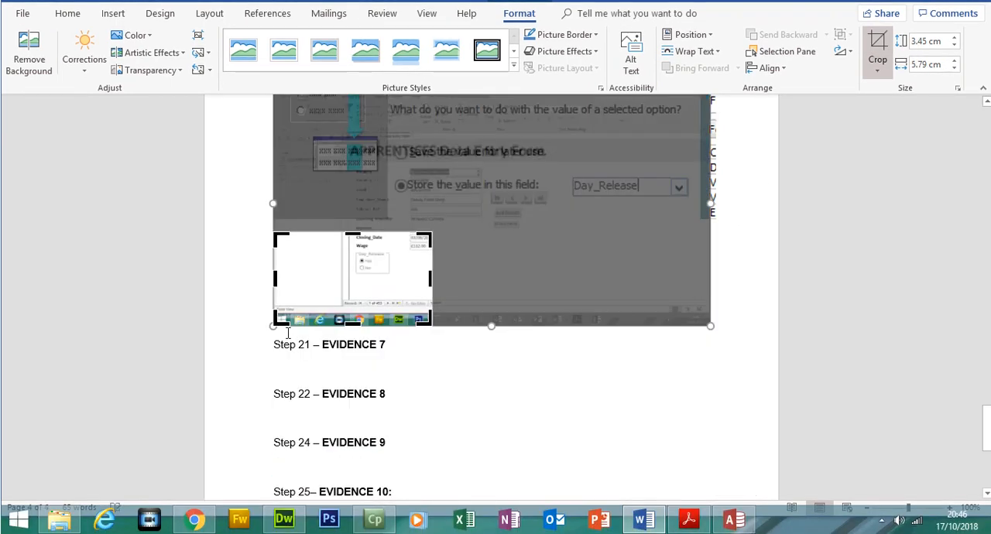
left_click_drag(280, 324, 610, 319)
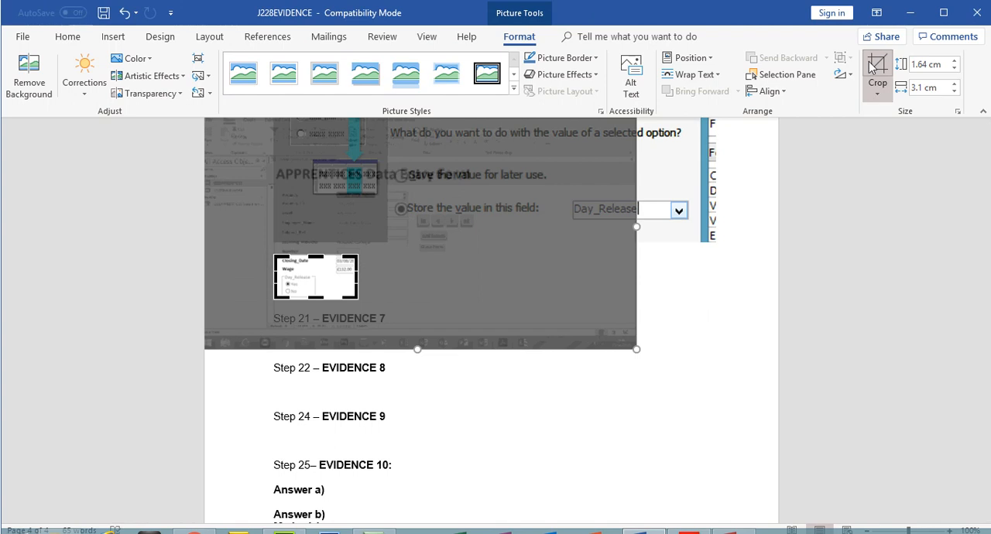
left_click(875, 70)
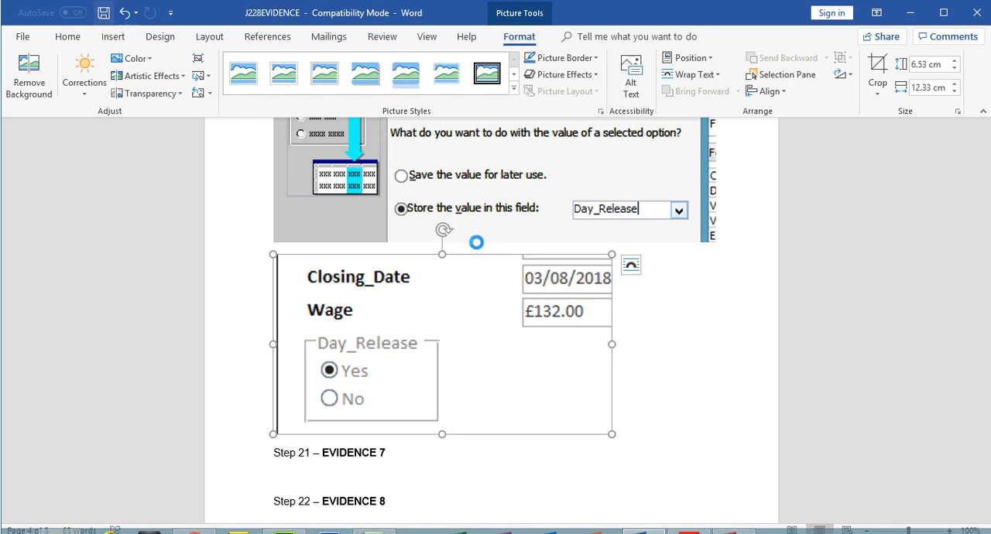
- Switch to the exam paper and examine the new record details listed in question 21
left_click(694, 524)
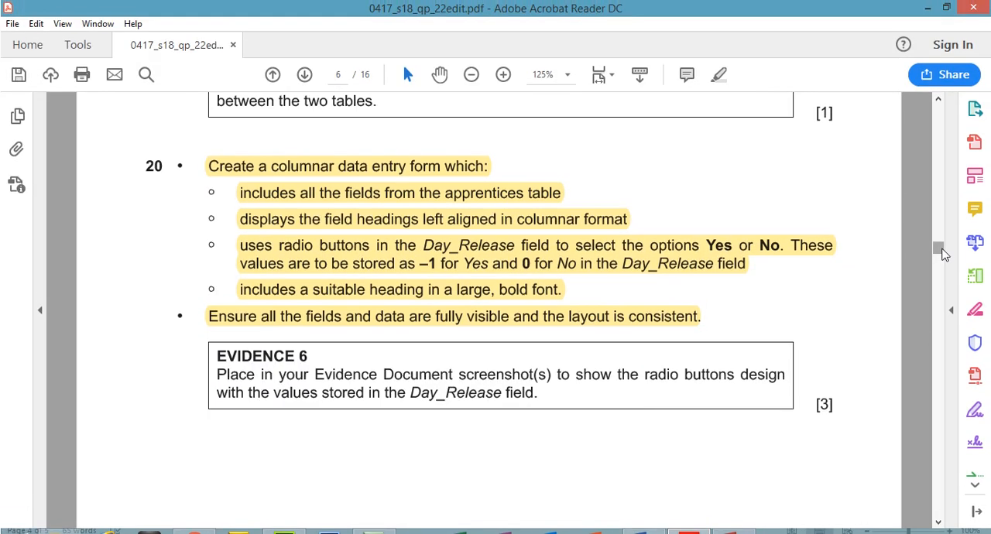
left_click_drag(939, 226, 942, 270)
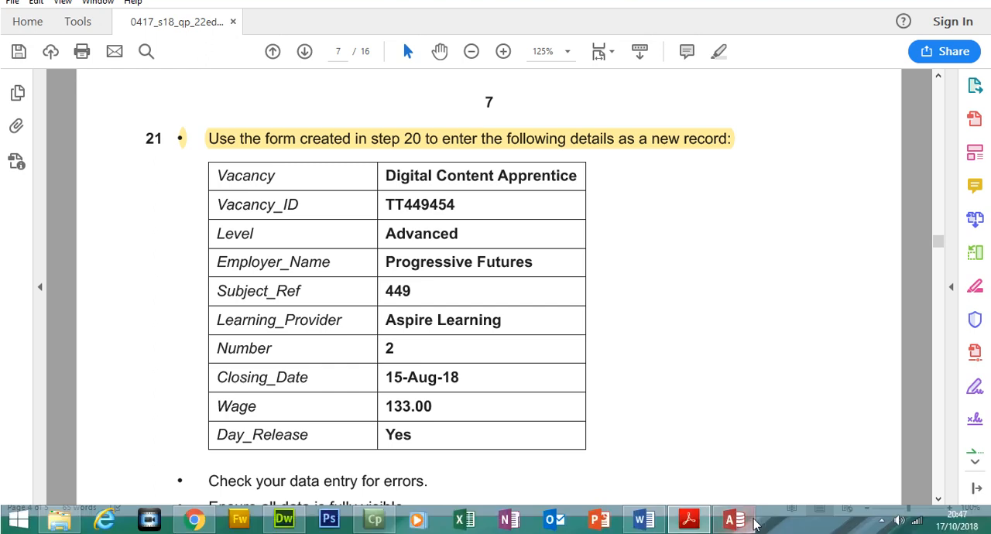
- Switch to the Access data entry form and try its next, previous, first and last record buttons
left_click(730, 533)
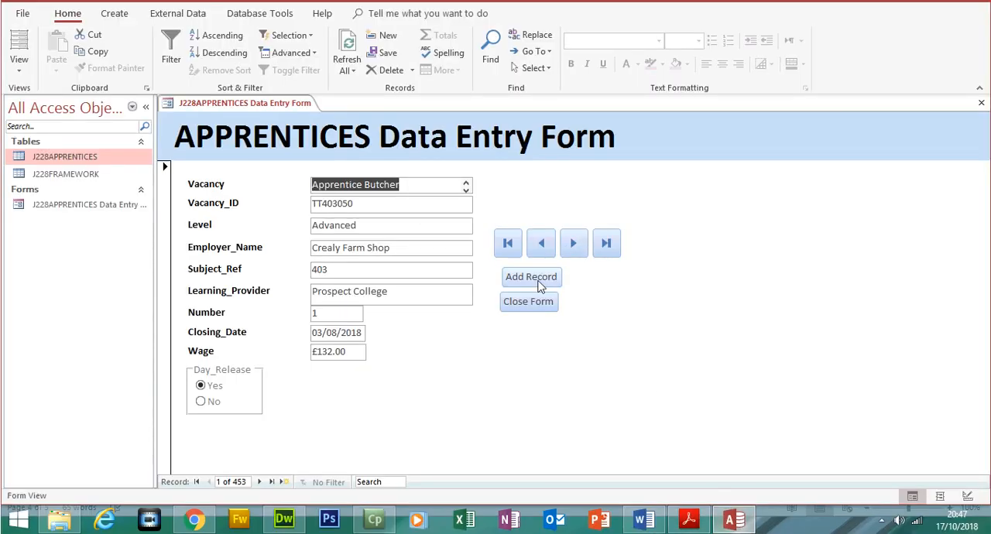
left_click(573, 243)
left_click(573, 243)
left_click(573, 243)
left_click(573, 243)
left_click(573, 243)
left_click(541, 251)
left_click(541, 251)
left_click(541, 251)
left_click(508, 247)
left_click(606, 244)
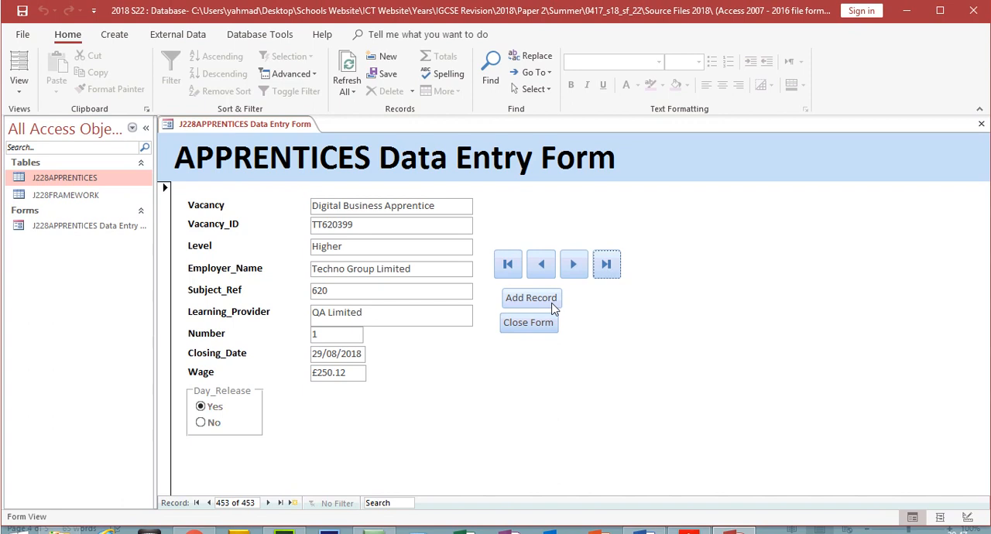
- Add a new record to the form and fill in Vacancy with "Digital Content Apprentice" copied from the exam paper
left_click(532, 298)
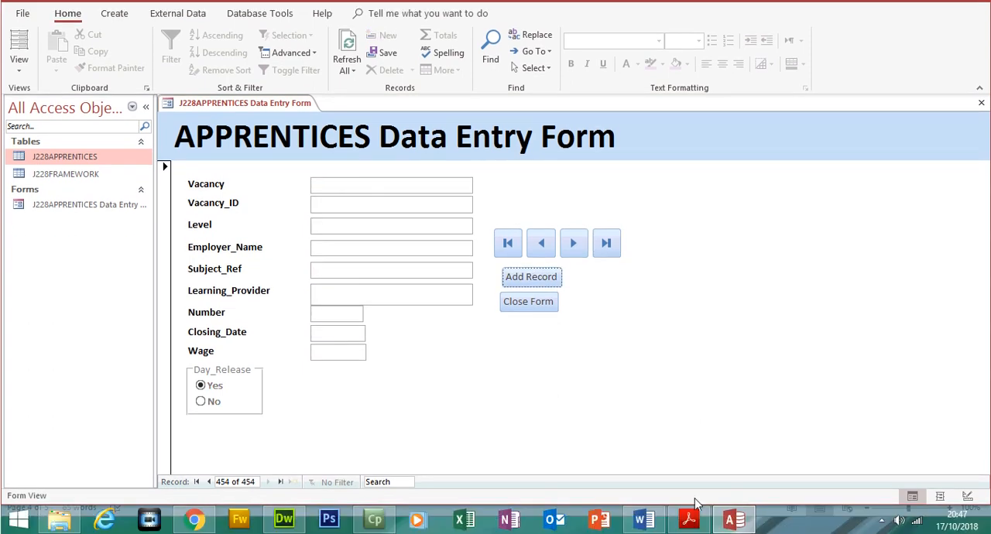
left_click(692, 517)
left_click_drag(387, 199, 581, 194)
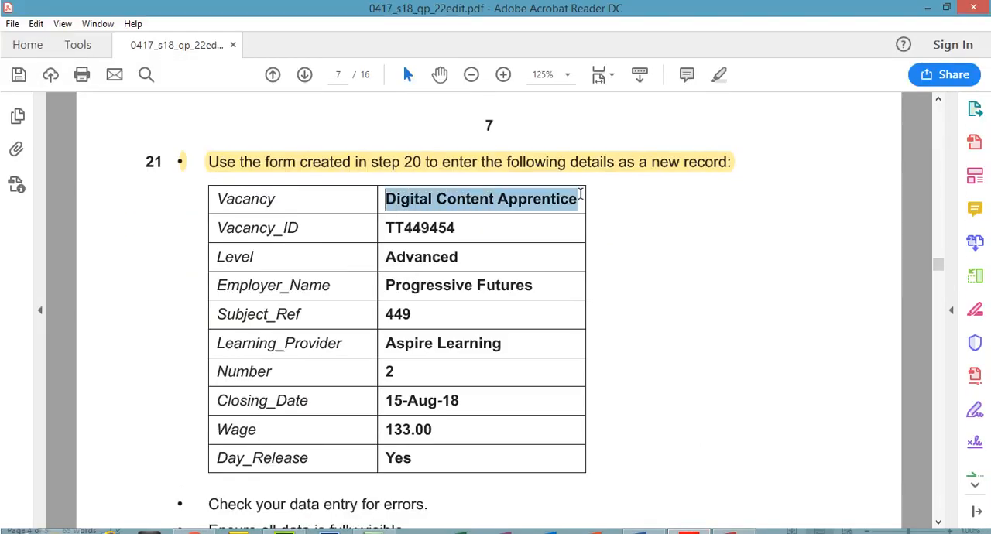
right_click(559, 206)
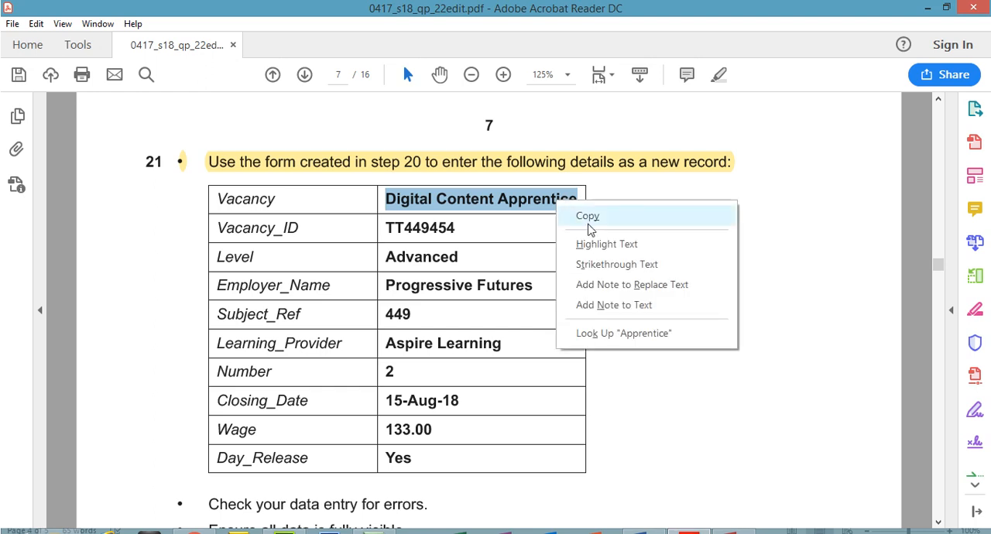
left_click(585, 216)
left_click(732, 520)
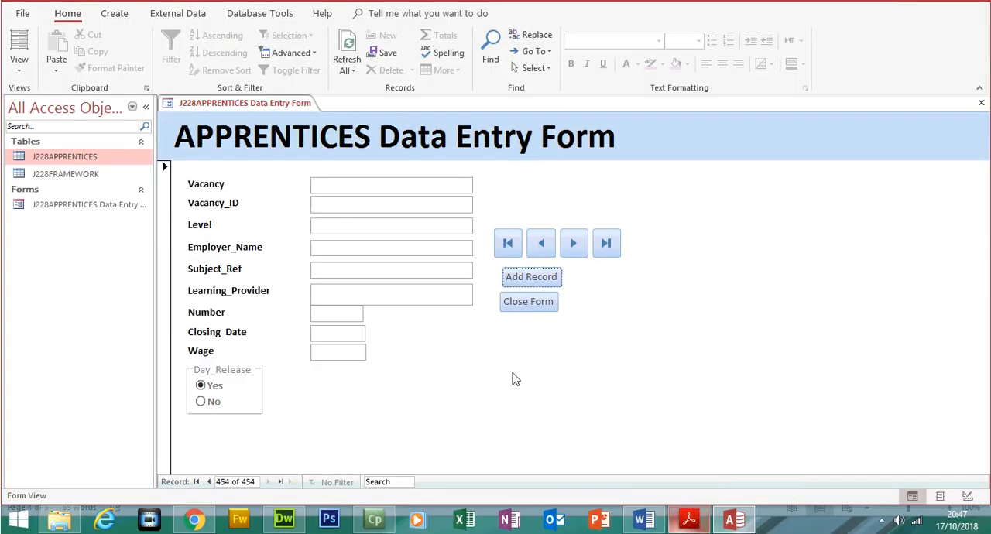
left_click(370, 210)
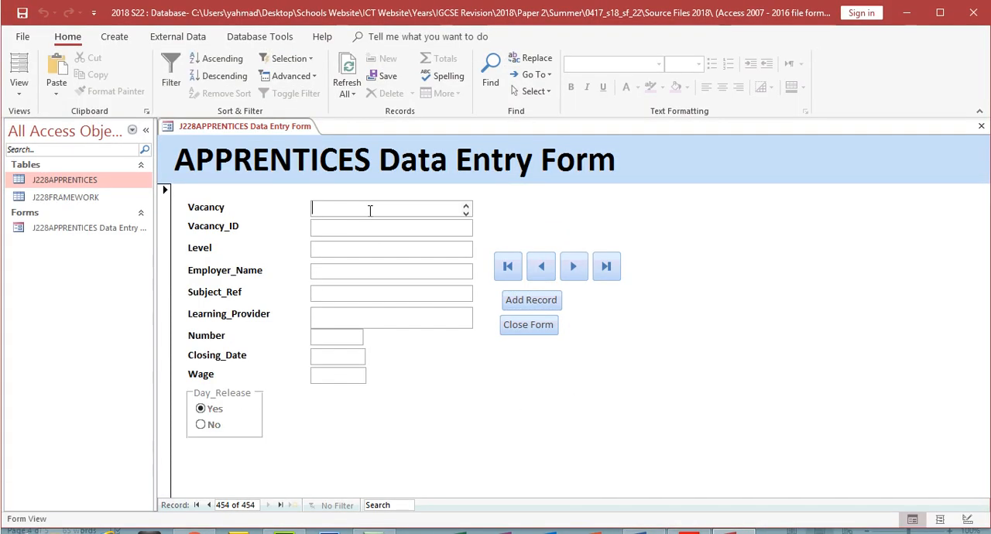
key("ctrl+v")
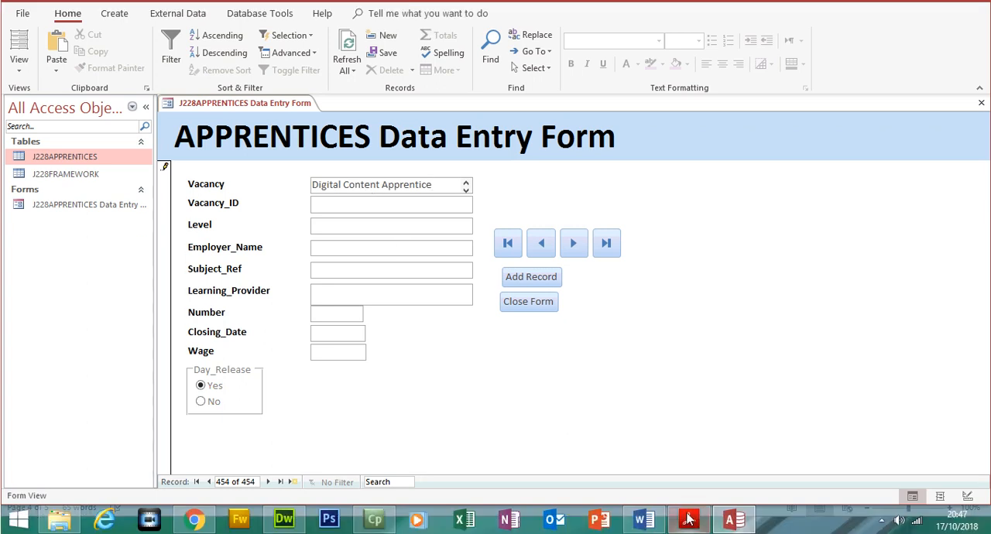
- Copy TT449454 from the exam paper into the new record's Vacancy_ID field
left_click(689, 520)
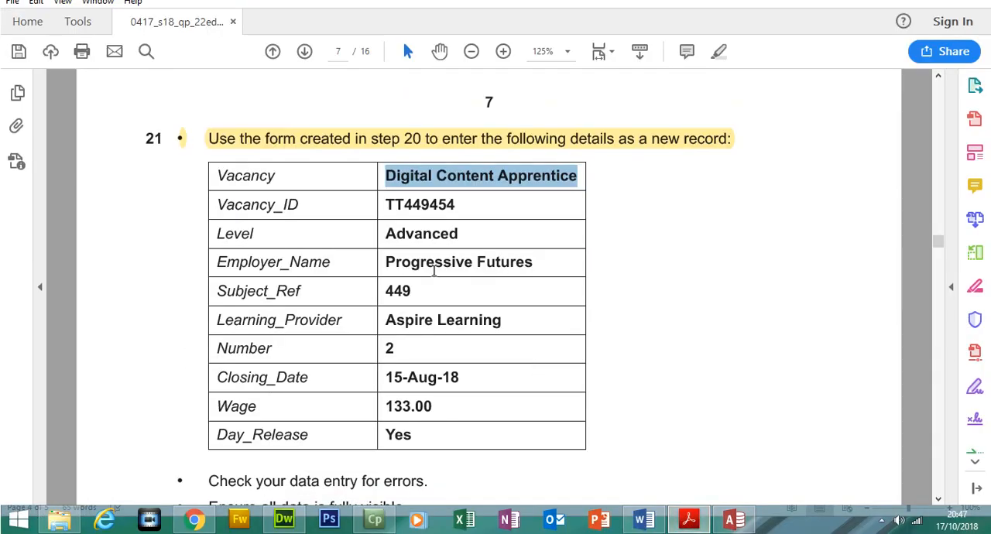
left_click_drag(387, 205, 462, 207)
right_click(451, 233)
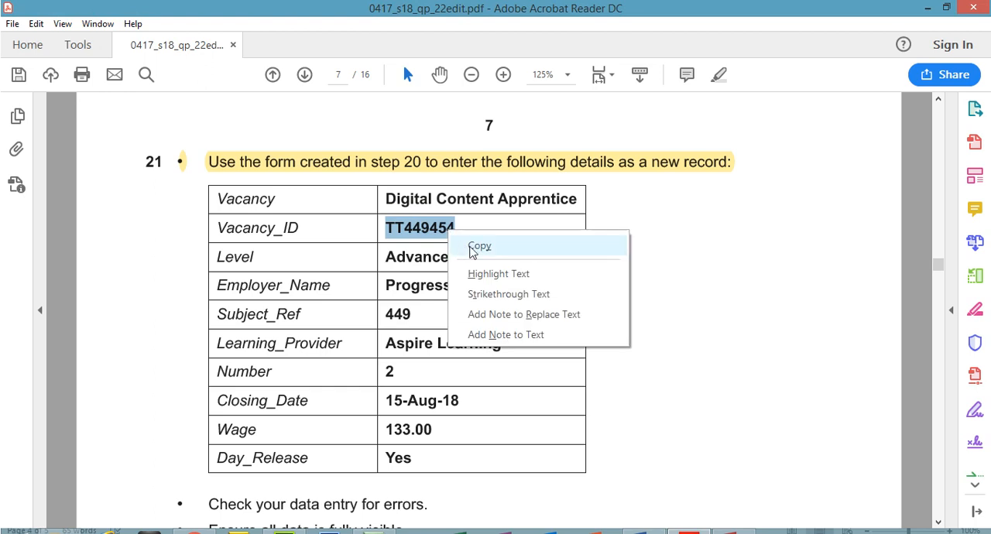
left_click(478, 243)
left_click(689, 519)
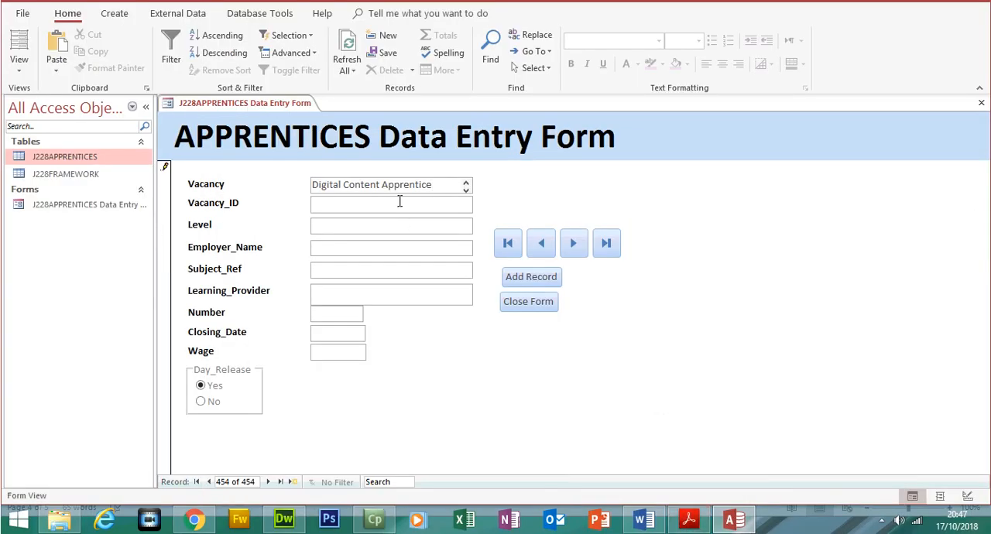
key("ctrl+v")
- Copy "Advanced" from the exam paper into the new record's Level field
left_click(689, 520)
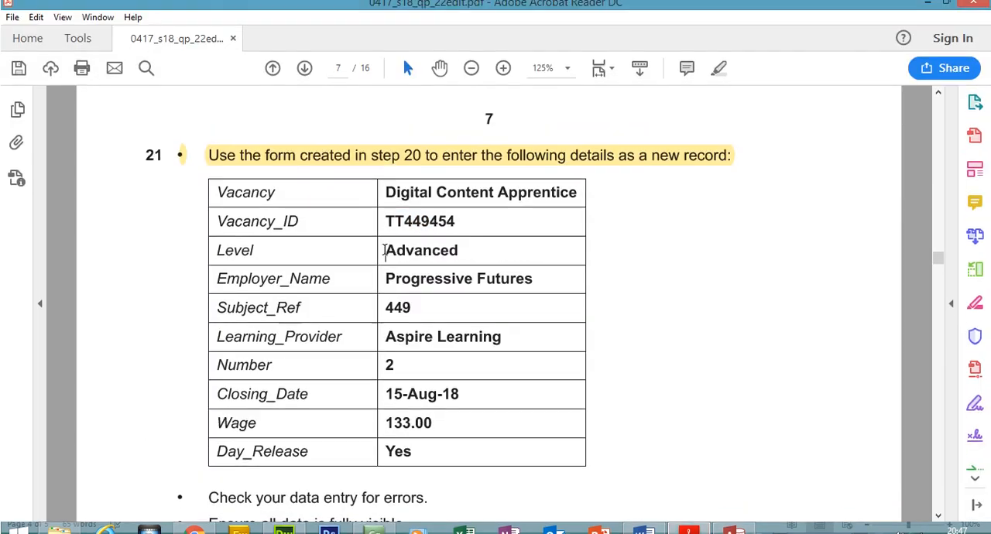
left_click_drag(384, 250, 456, 252)
right_click(454, 253)
left_click(475, 266)
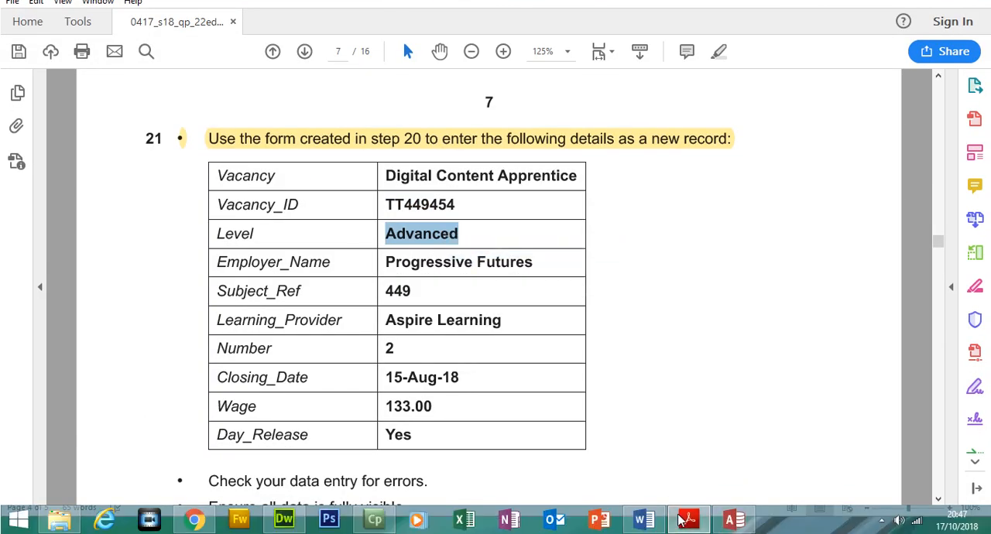
left_click(733, 519)
key("ctrl+v")
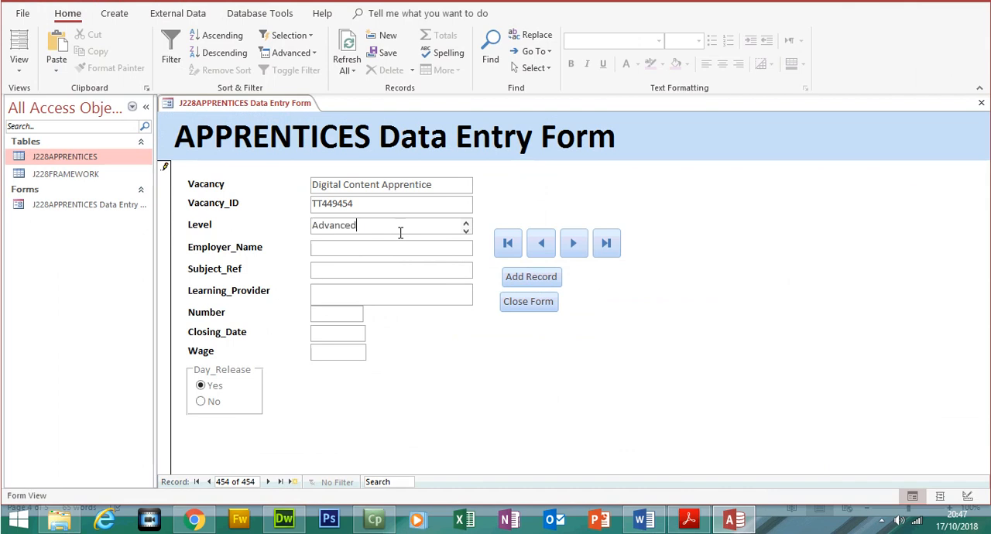
- Copy "Progressive Futures" from the exam paper into Employer_Name and enter 449 as the Subject_Ref
left_click(688, 519)
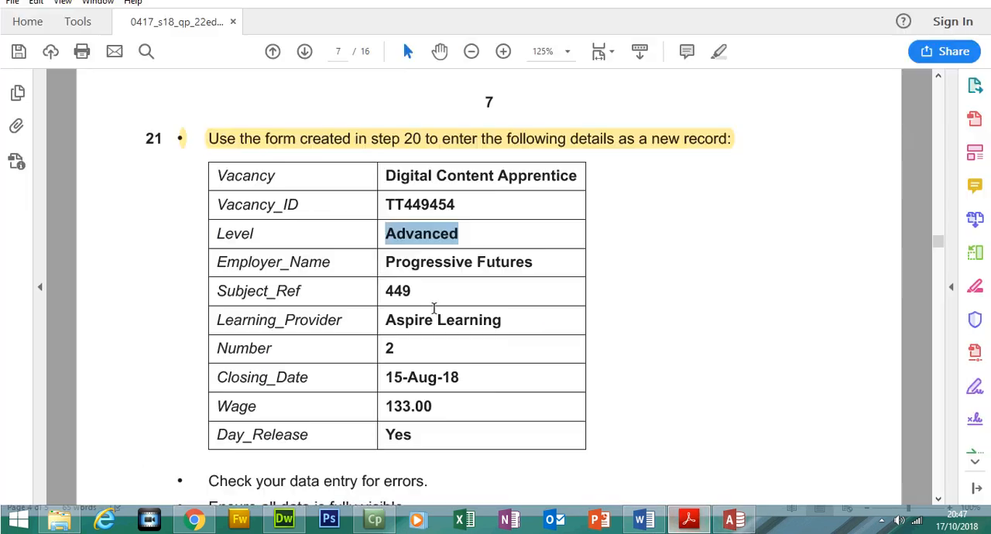
left_click_drag(381, 265, 533, 264)
right_click(533, 266)
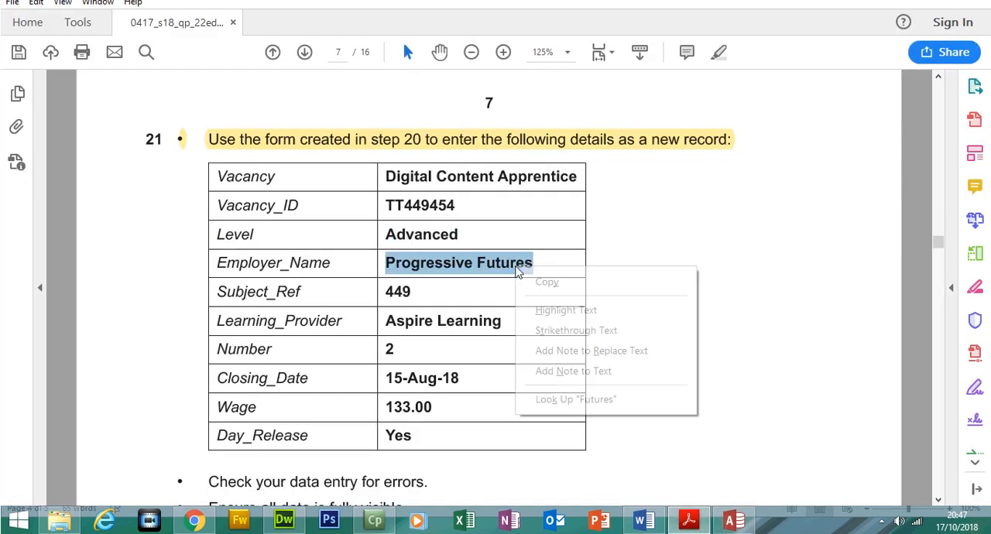
left_click(530, 284)
left_click(733, 522)
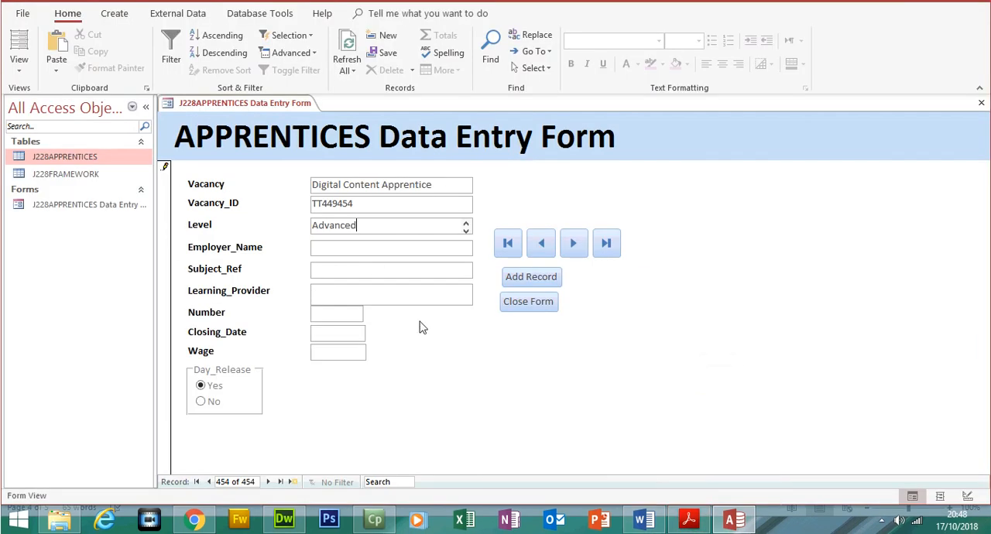
left_click(364, 271)
key("ctrl+v")
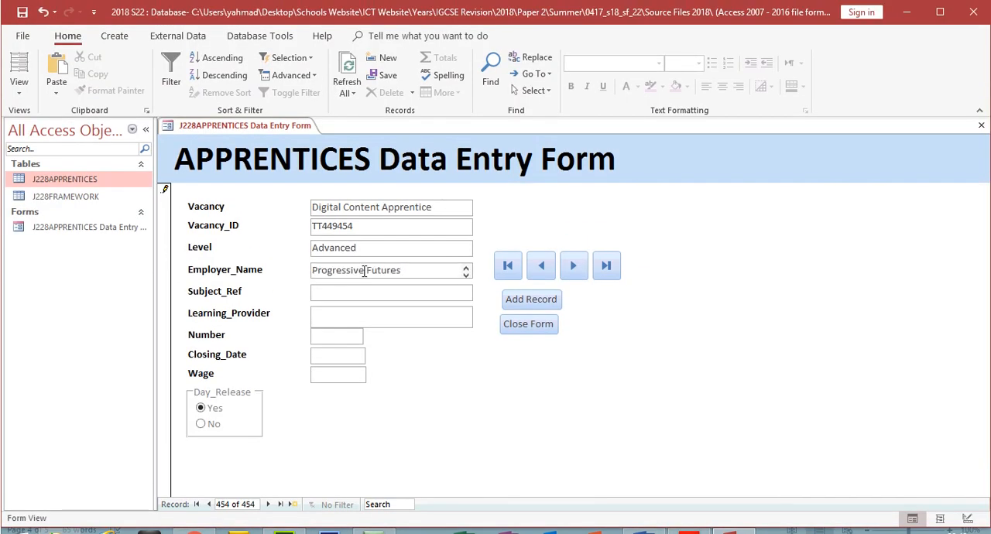
left_click(367, 291)
type("449")
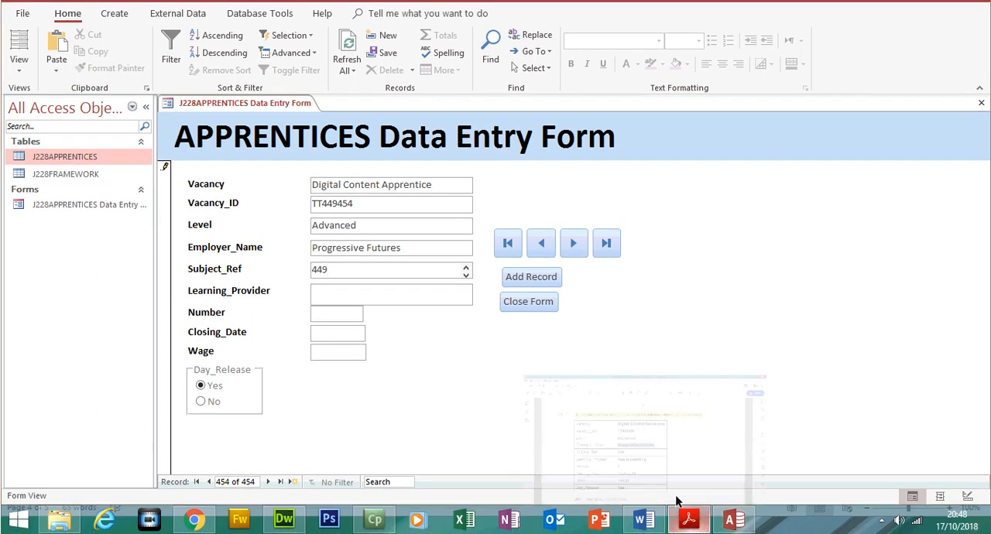
- Copy "Aspire Learning" from the exam paper into the new record's Learning_Provider field
left_click(676, 501)
left_click_drag(386, 320, 502, 320)
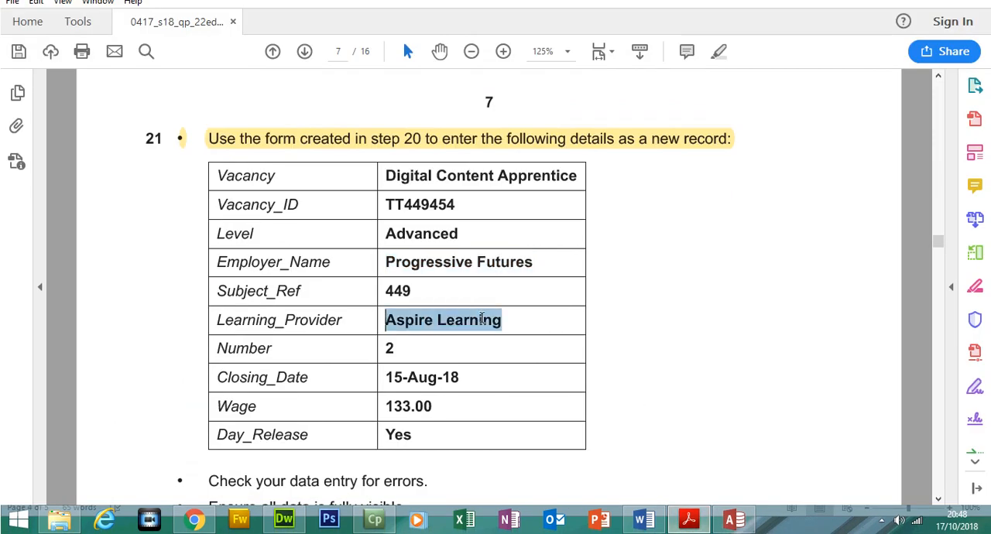
right_click(478, 319)
left_click(504, 334)
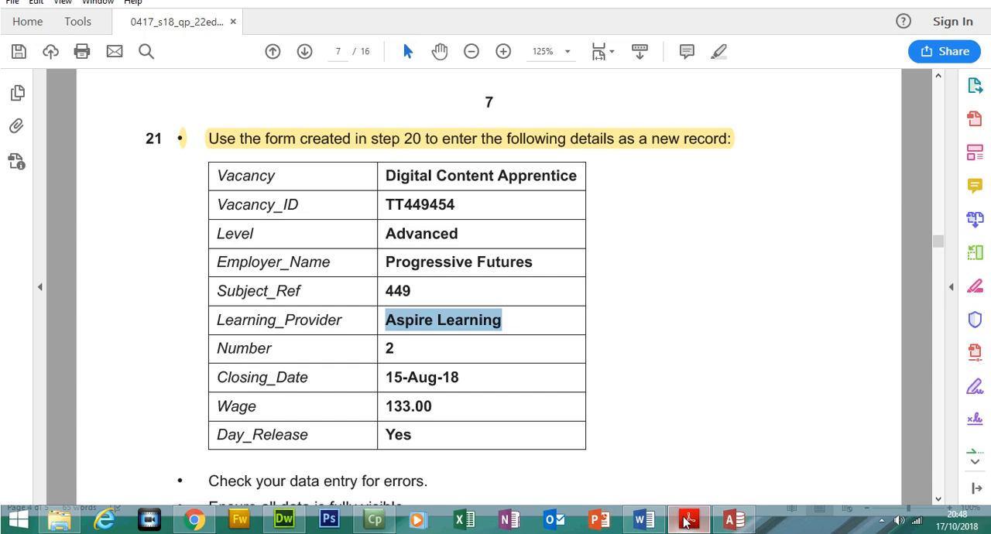
left_click(734, 520)
left_click(349, 291)
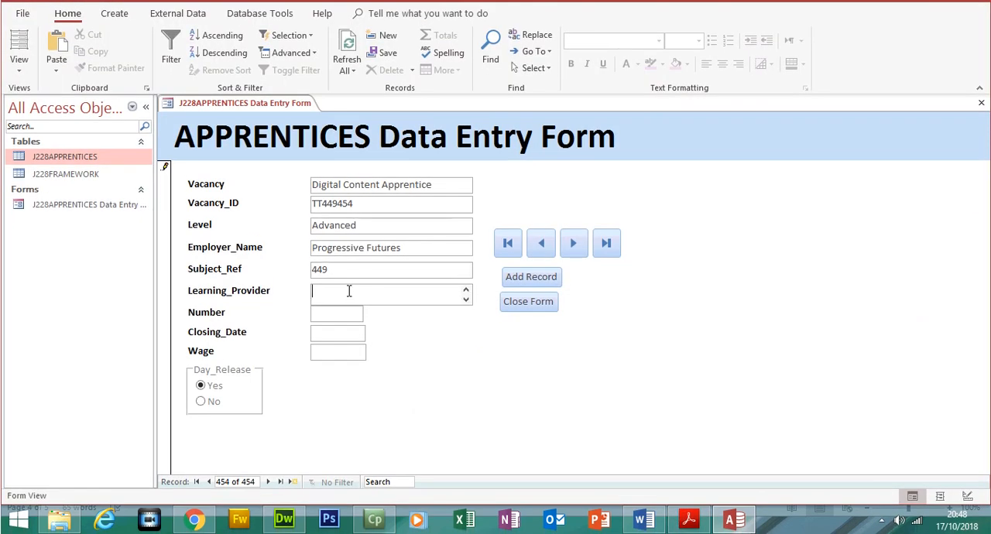
key("ctrl+v")
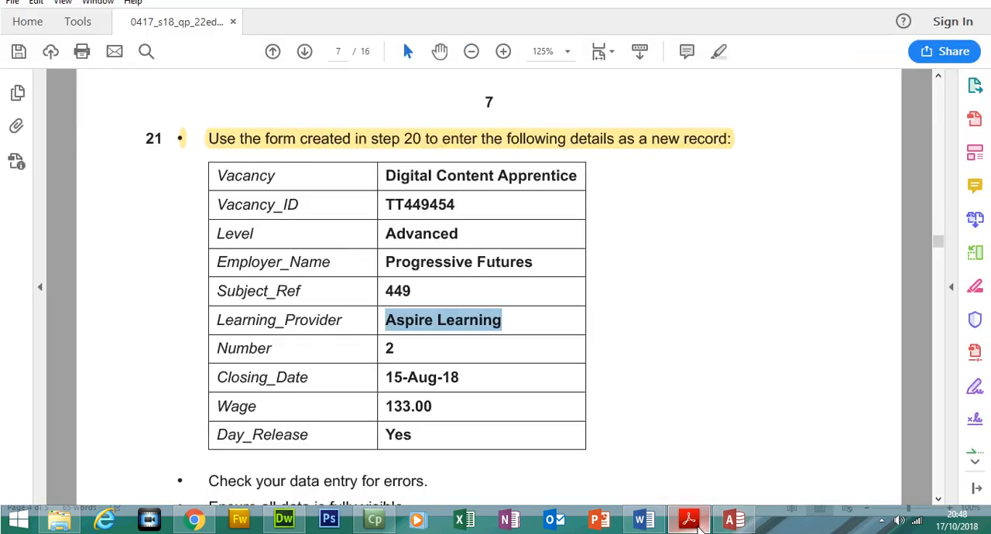
- Enter 2 as the Number and 15/08/2018 as the Closing_Date of the new record
left_click(734, 521)
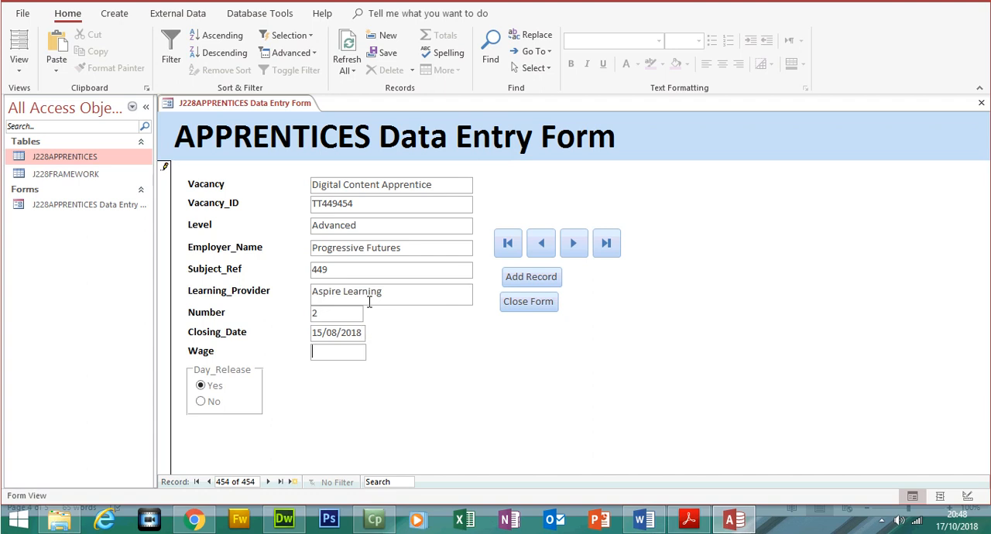
left_click(344, 351)
left_click(373, 332)
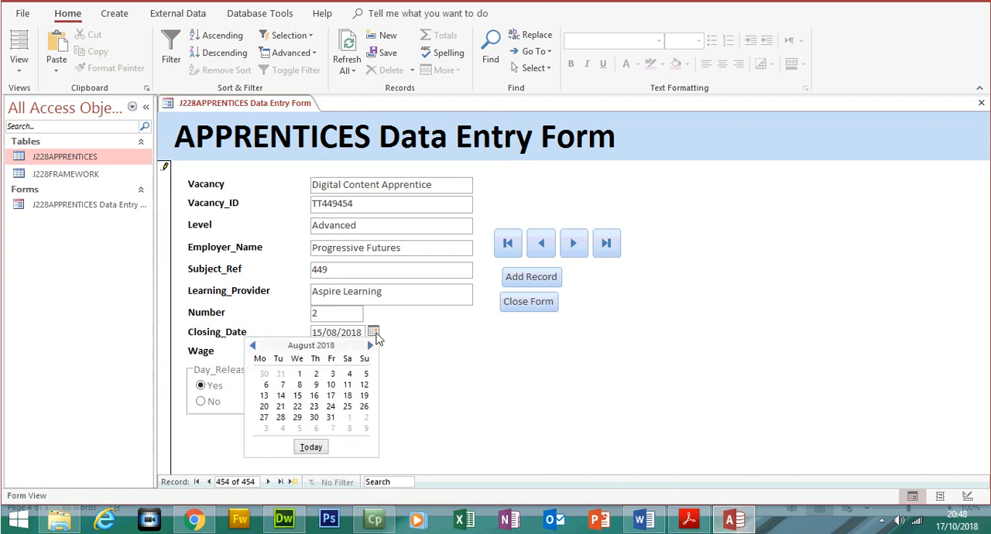
left_click(298, 396)
- Enter 133.00 as the Wage, checking it against the exam paper, and save the new record
left_click(686, 522)
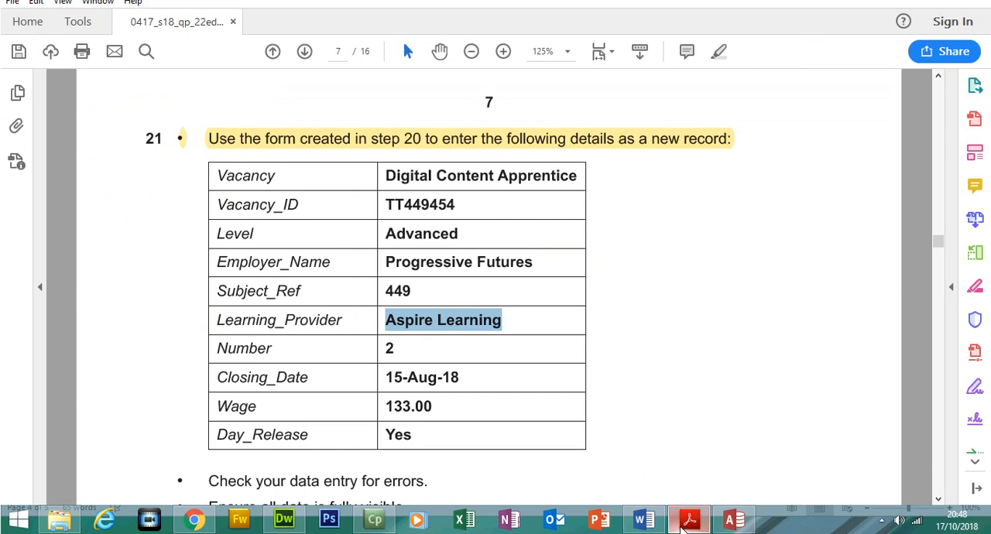
left_click(683, 524)
left_click(334, 351)
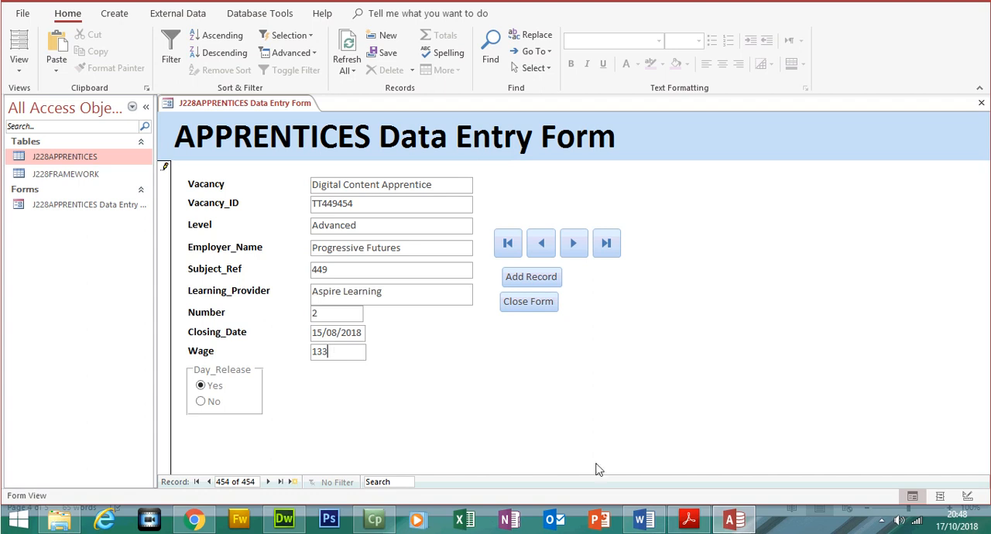
left_click(686, 522)
left_click(686, 522)
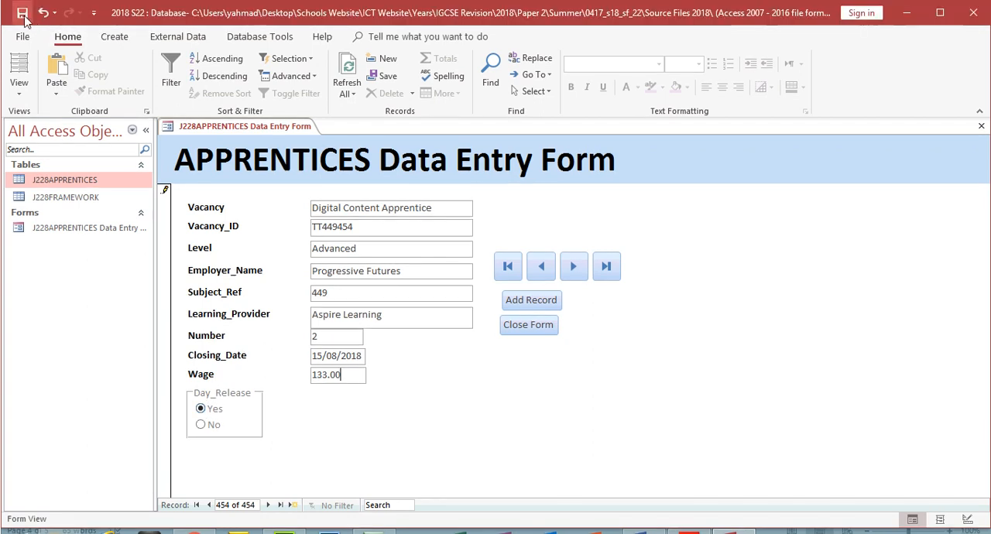
left_click(24, 16)
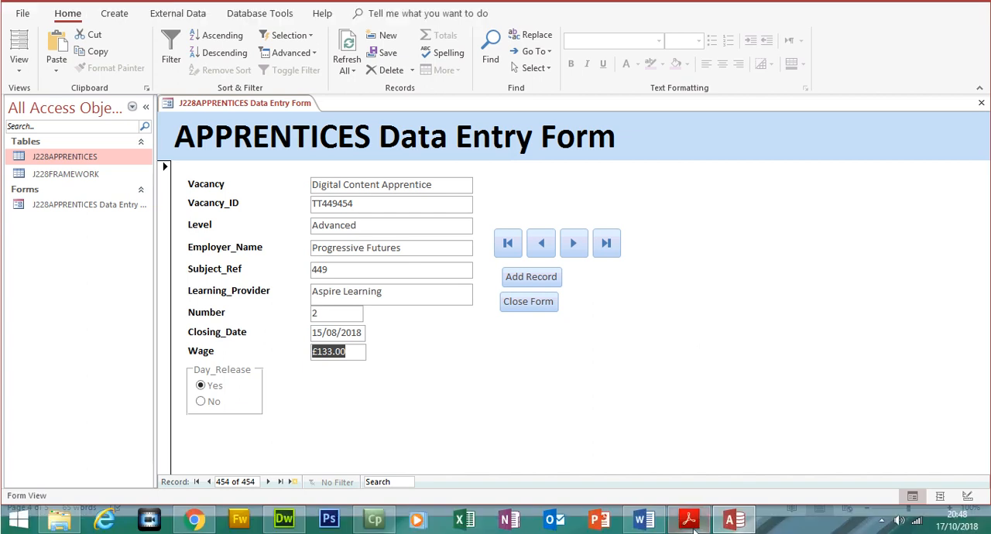
- Highlight the Evidence 7 instruction about placing a form screenshot in the Evidence Document in the exam paper
left_click(691, 520)
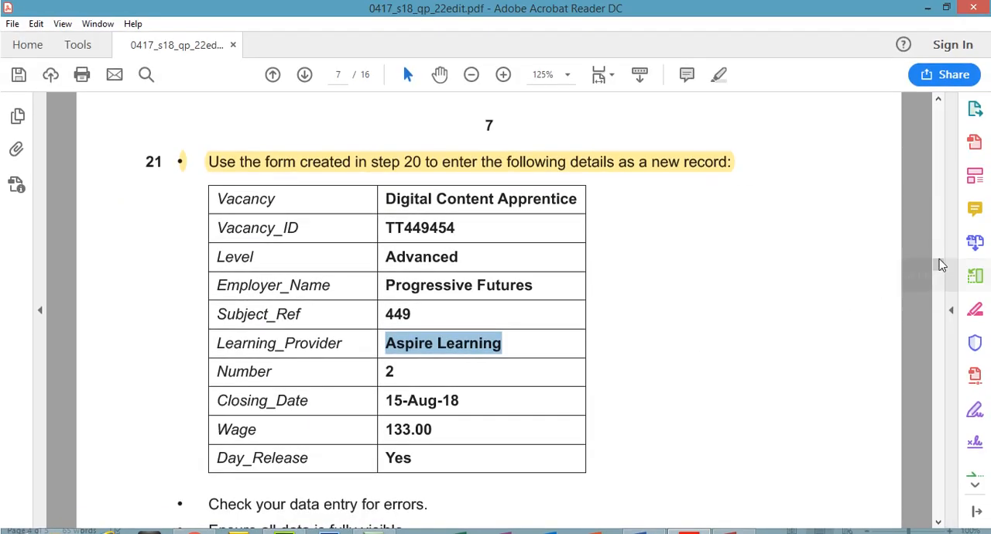
left_click_drag(939, 267, 939, 267)
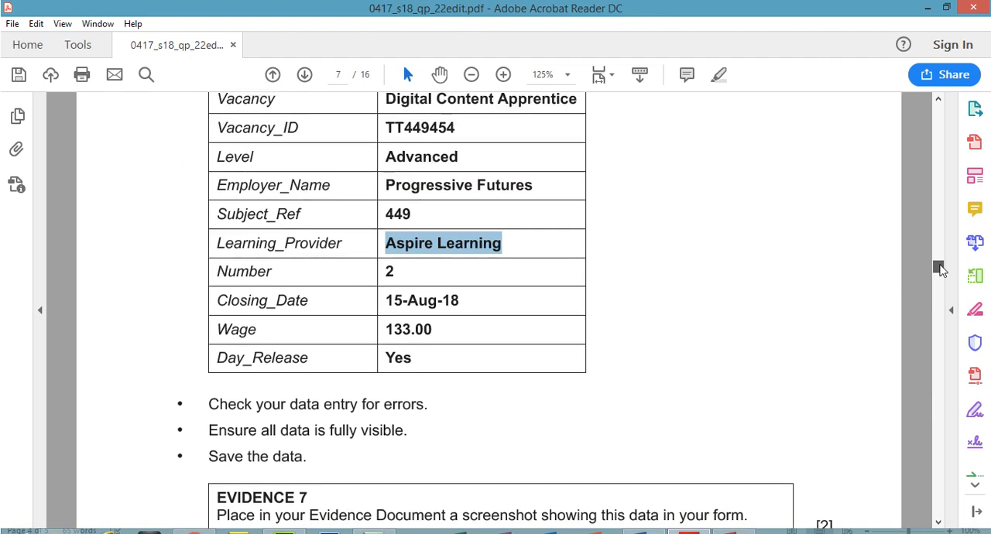
left_click_drag(940, 268, 939, 271)
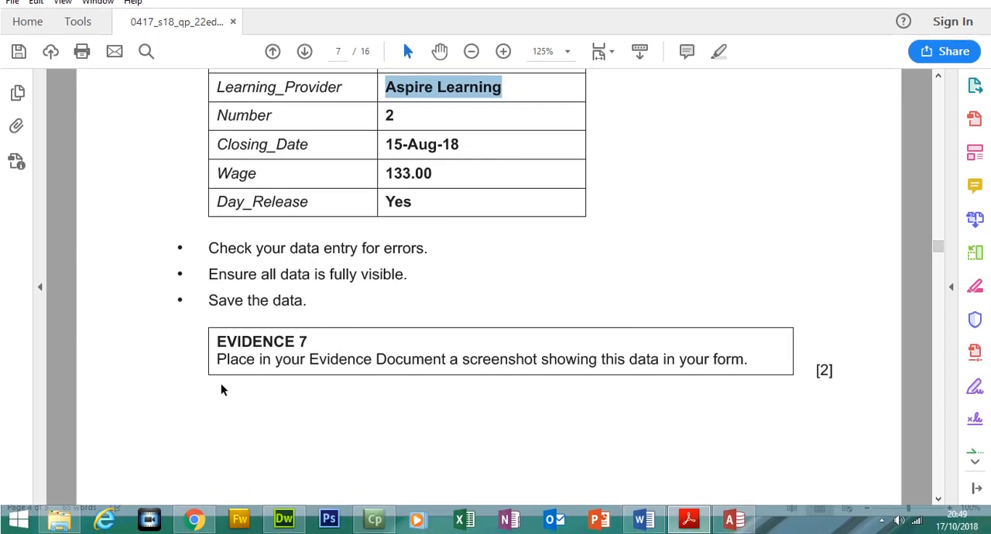
left_click_drag(218, 365, 748, 357)
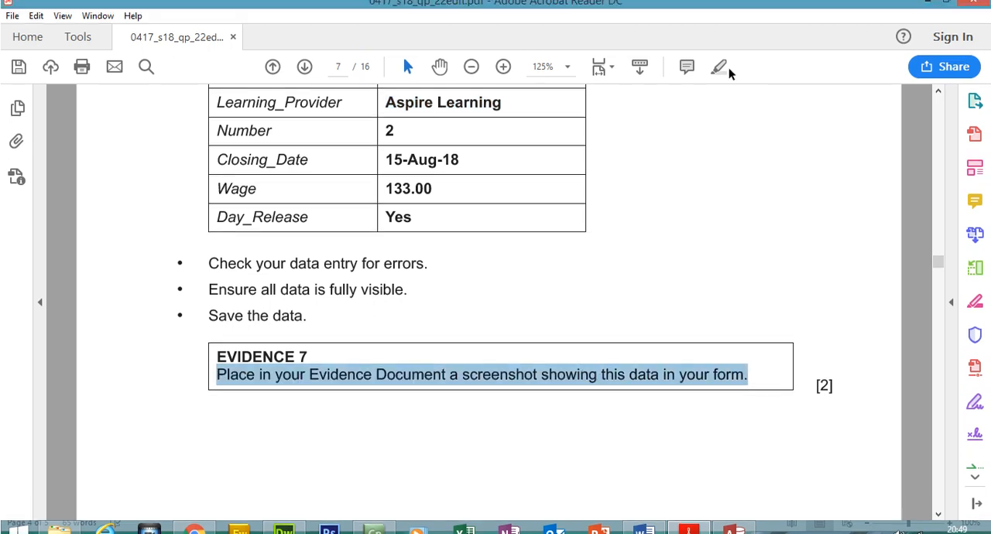
left_click(717, 76)
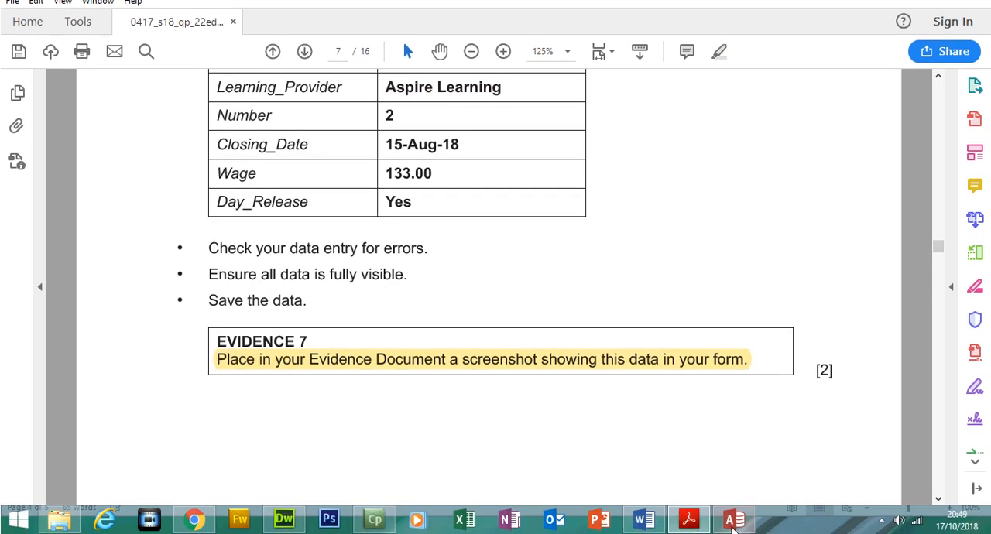
- Re-enter 133 as the Wage in the Access form and paste a screenshot of the form under Step 21 – EVIDENCE 7 in Word
left_click(732, 521)
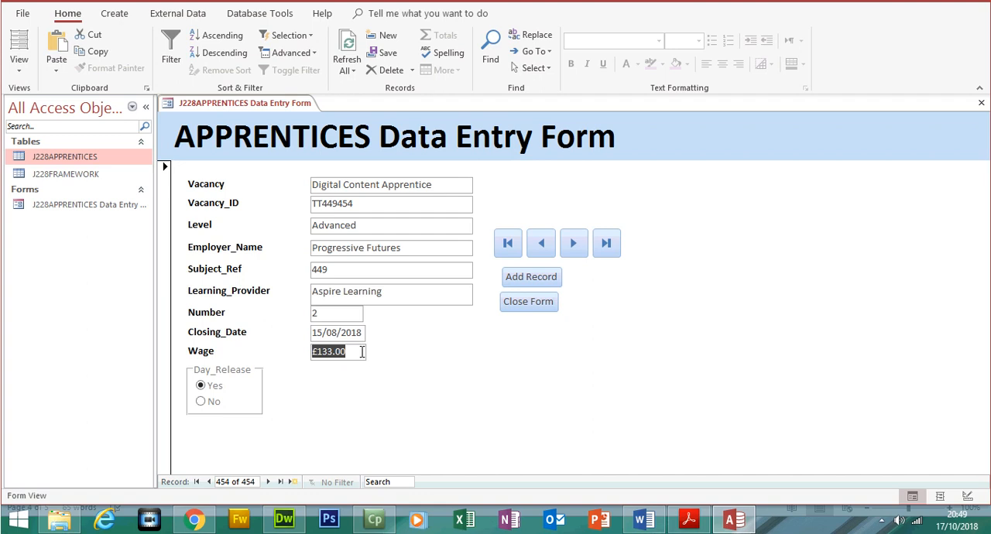
type("133")
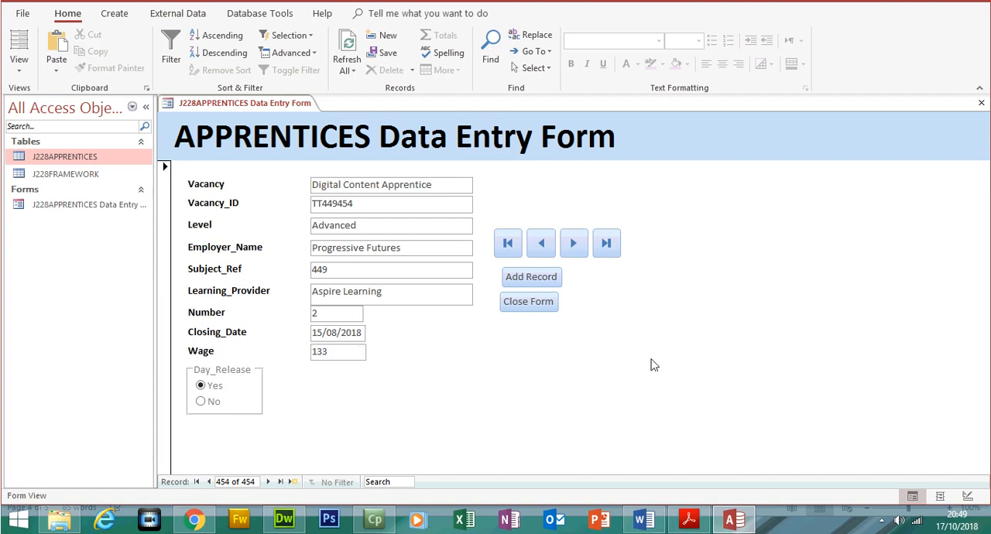
left_click(644, 520)
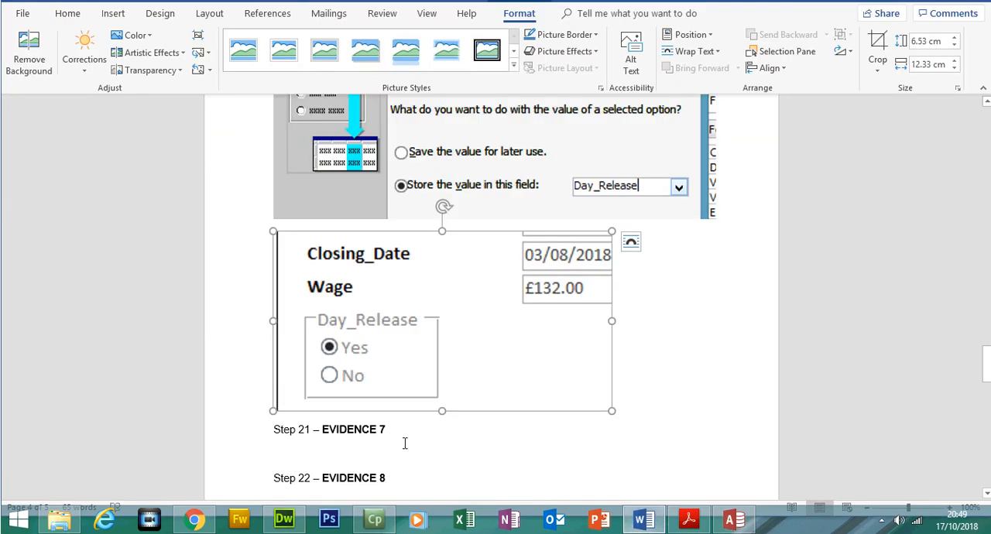
left_click(375, 443)
key("ctrl+v")
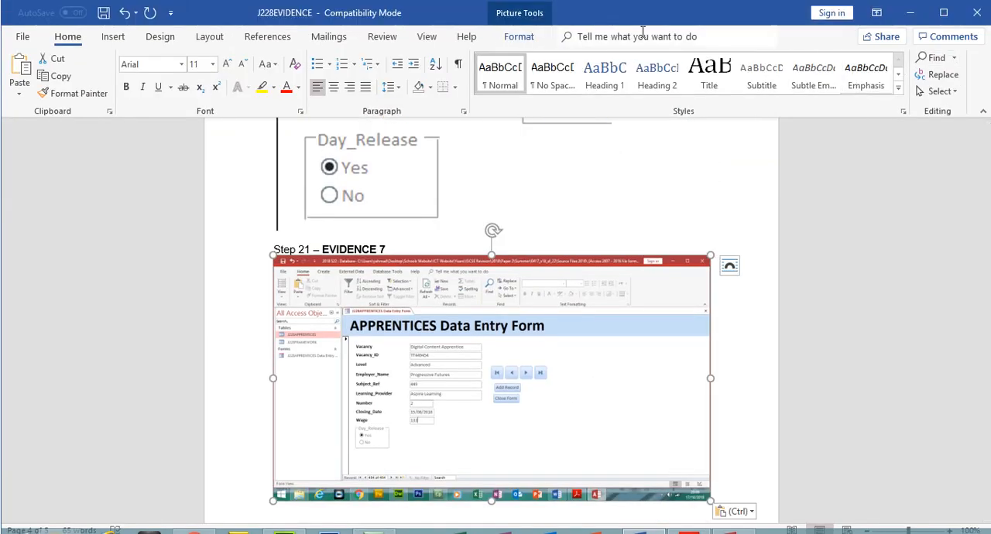
- Crop the Evidence 7 screenshot to the data entry form only and enlarge it to about 15.93 cm wide
left_click(519, 37)
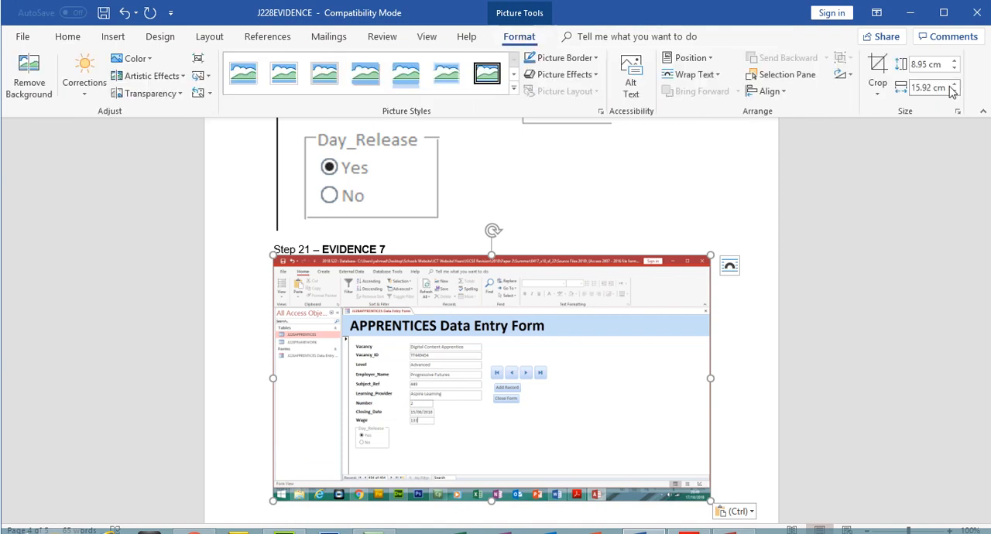
left_click(878, 74)
left_click_drag(280, 262, 342, 284)
left_click_drag(633, 420, 482, 378)
left_click(871, 52)
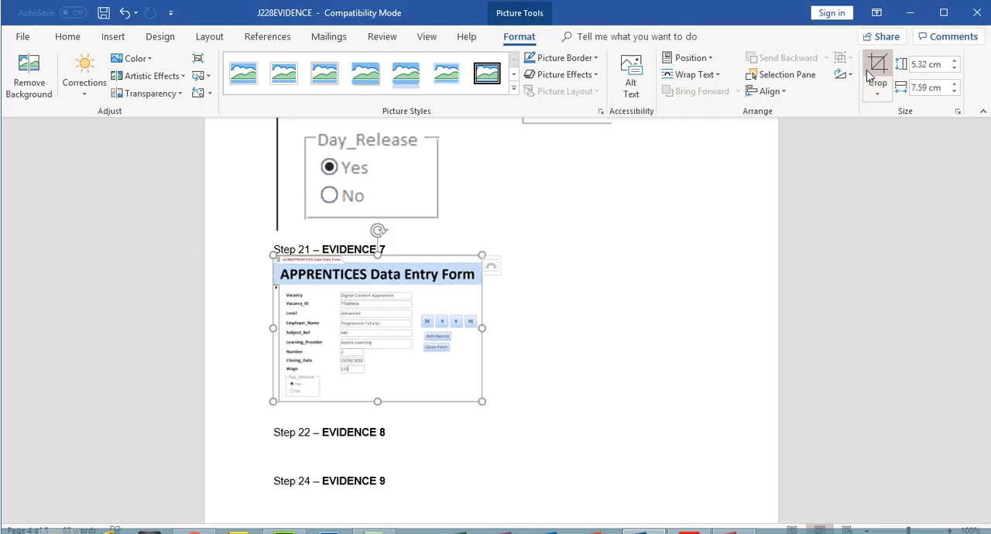
left_click_drag(481, 377, 710, 418)
scroll(571, 275, "down", 3)
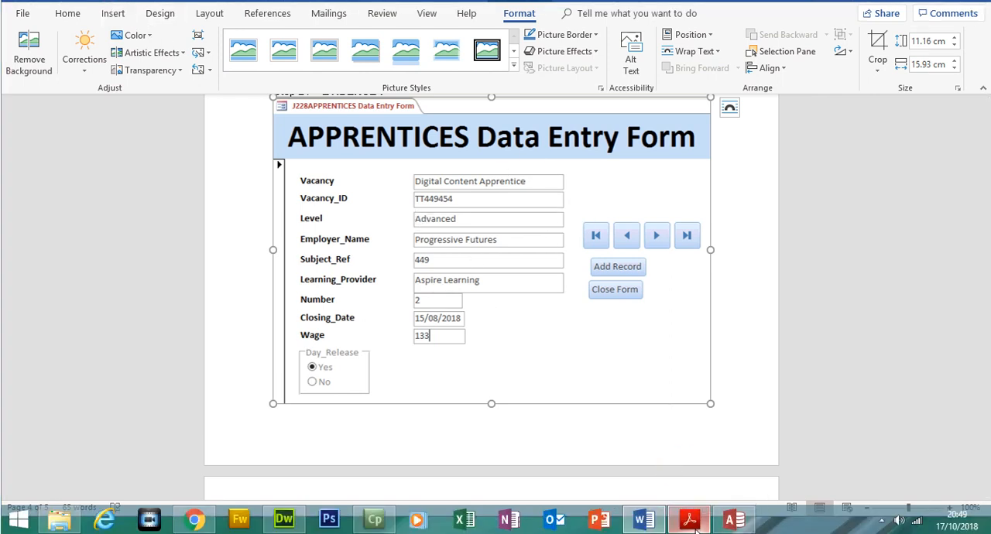
- Switch to the exam paper in Acrobat Reader and examine step 22's Bonus_Wage formula, search criteria and report requirements at 100% zoom
left_click(690, 521)
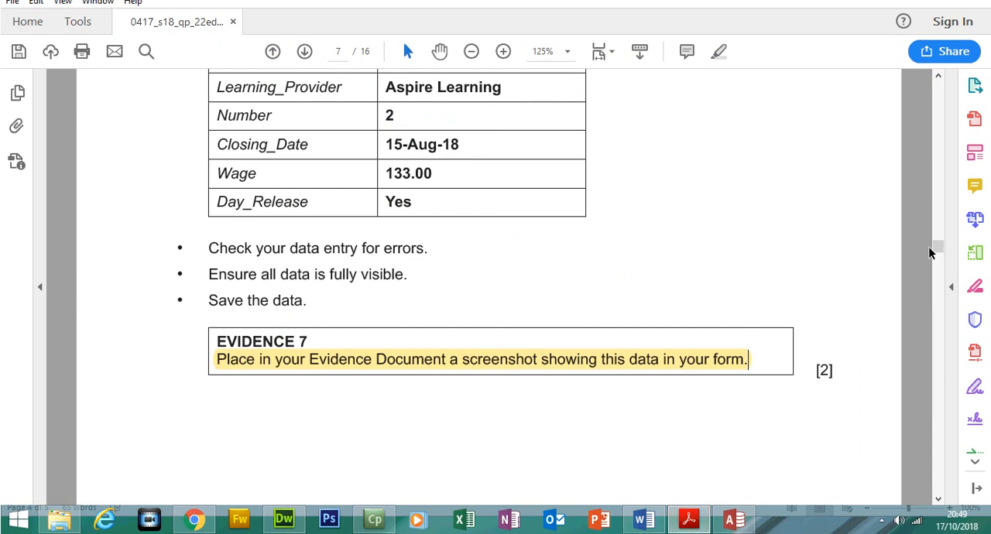
left_click_drag(938, 261, 939, 283)
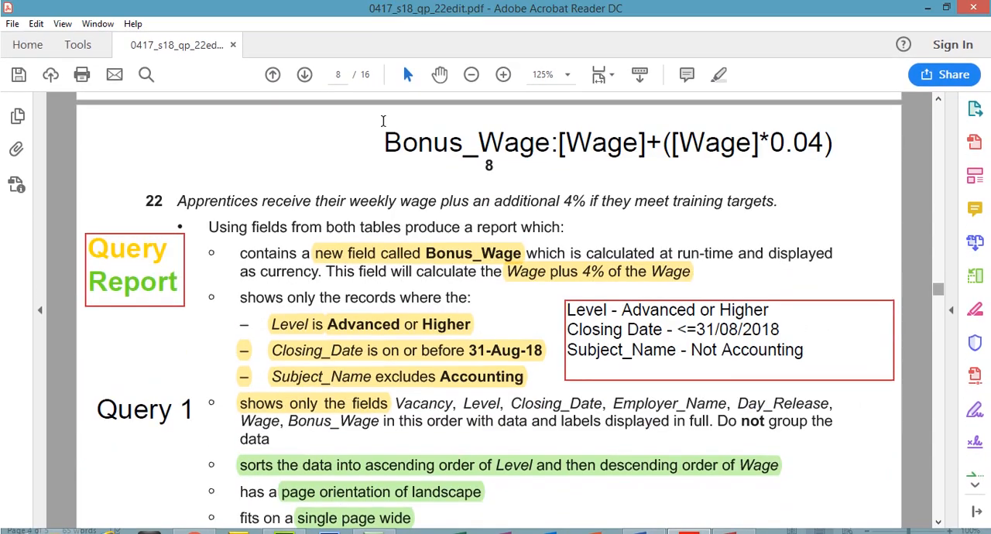
left_click(469, 75)
left_click(469, 75)
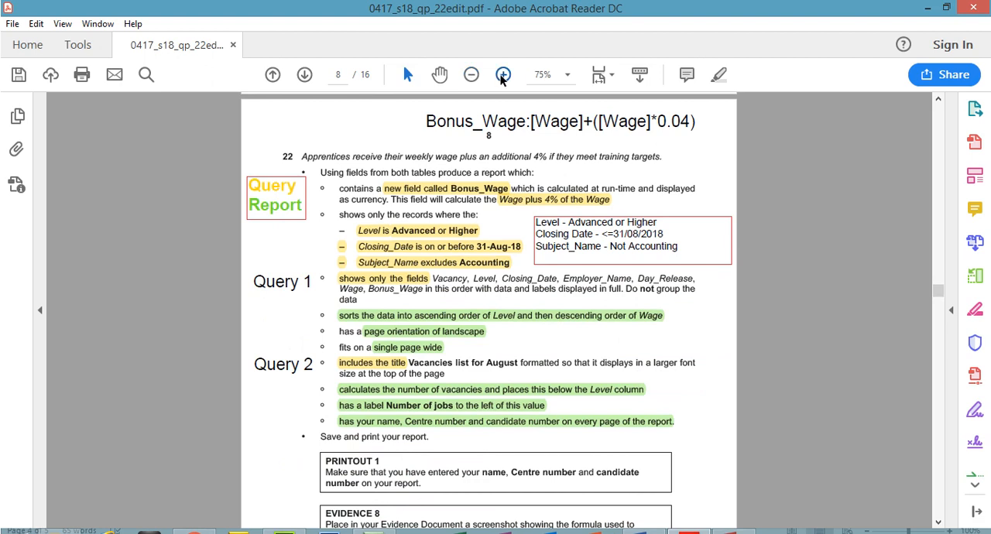
left_click(503, 75)
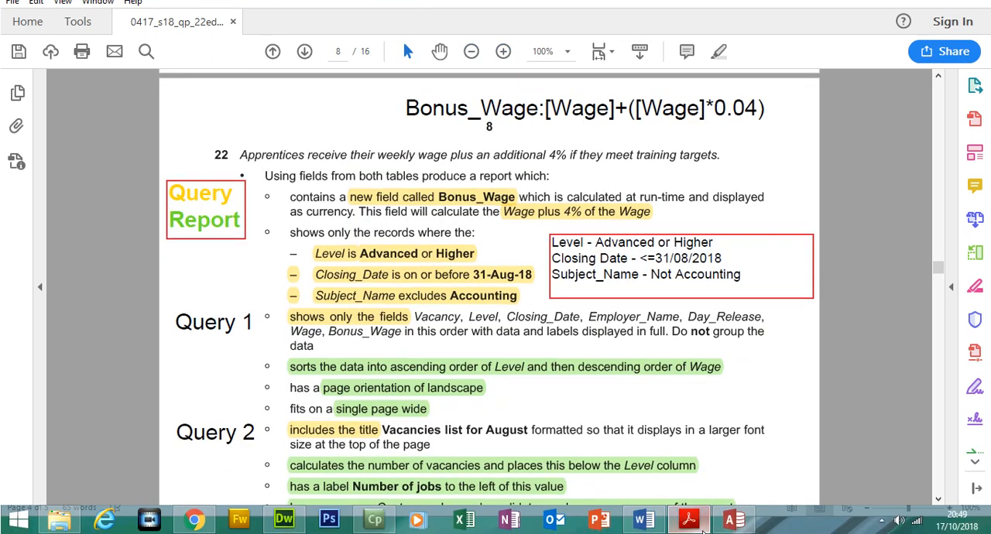
mouse_move(734, 523)
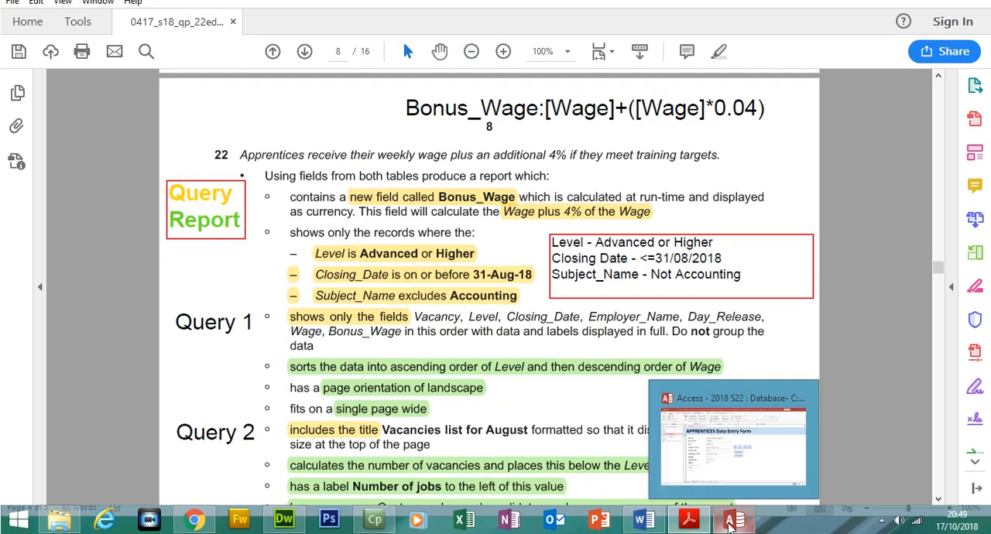
left_click(697, 460)
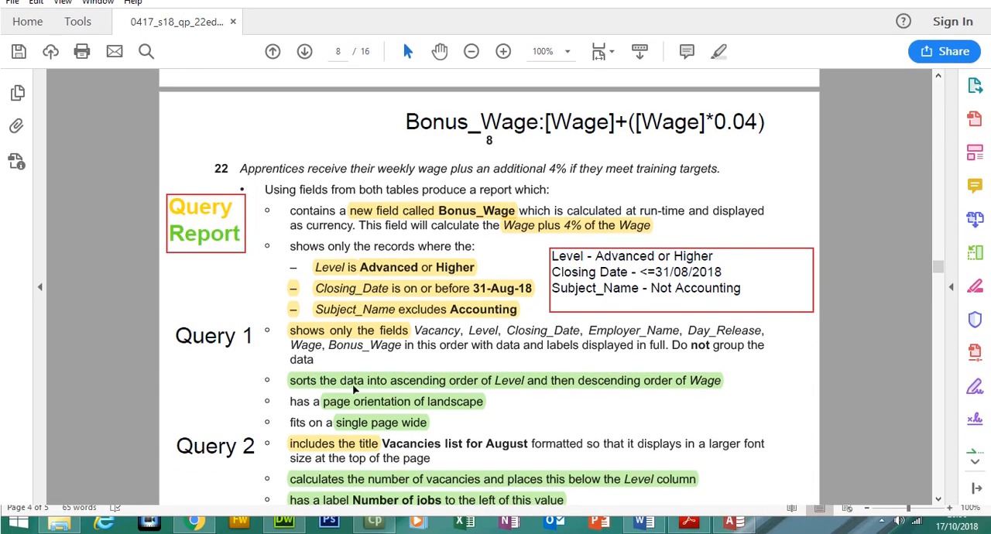
left_click_drag(936, 271, 939, 275)
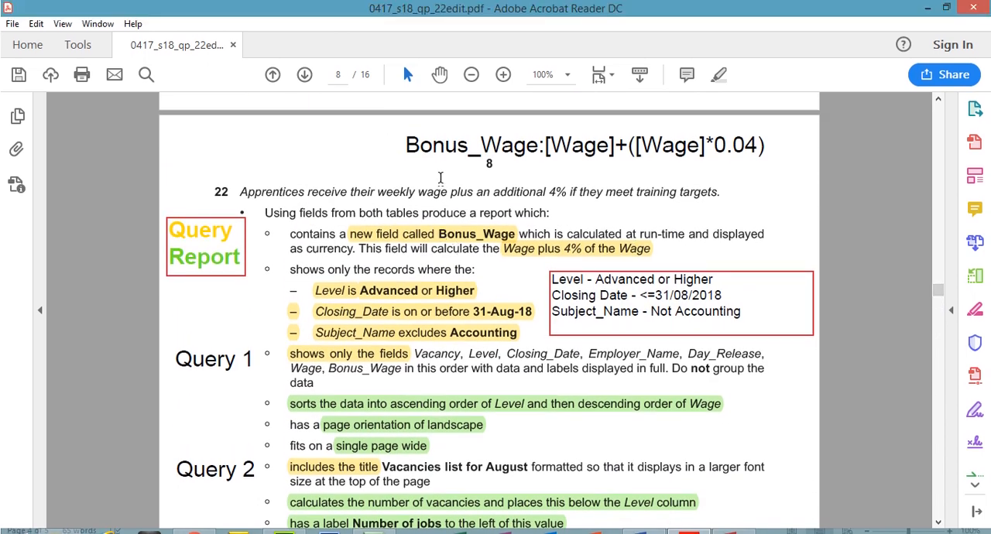
left_click(432, 148)
left_click(572, 283)
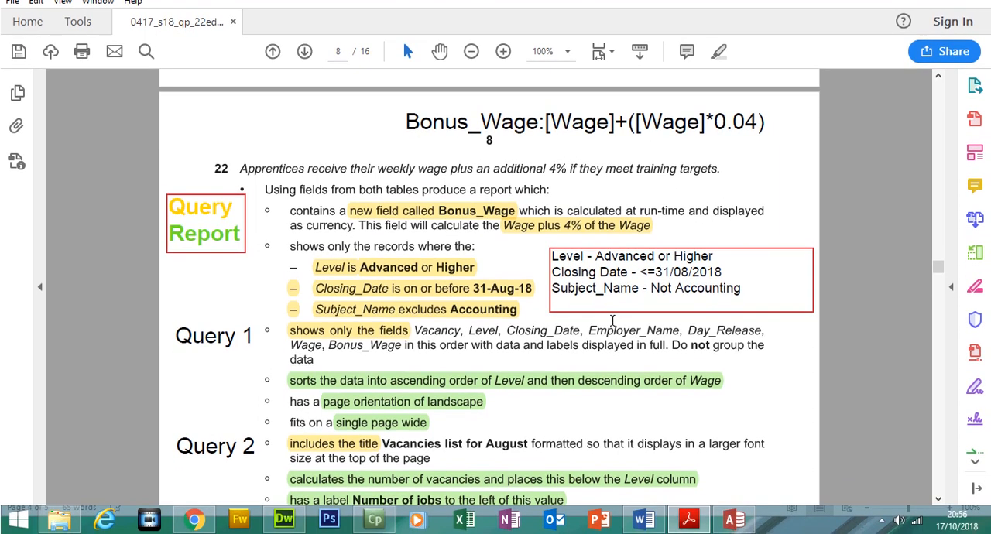
left_click(230, 343)
- Switch to Chrome and open the Database Overview from the IGCSE practical page for Chapter 18: Data manipulation (Access)
mouse_move(194, 518)
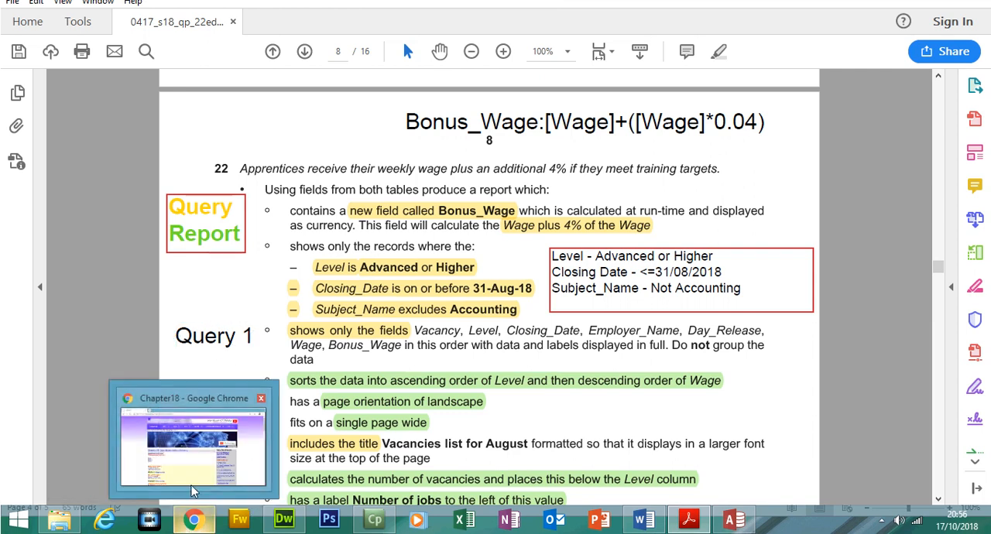
left_click(195, 491)
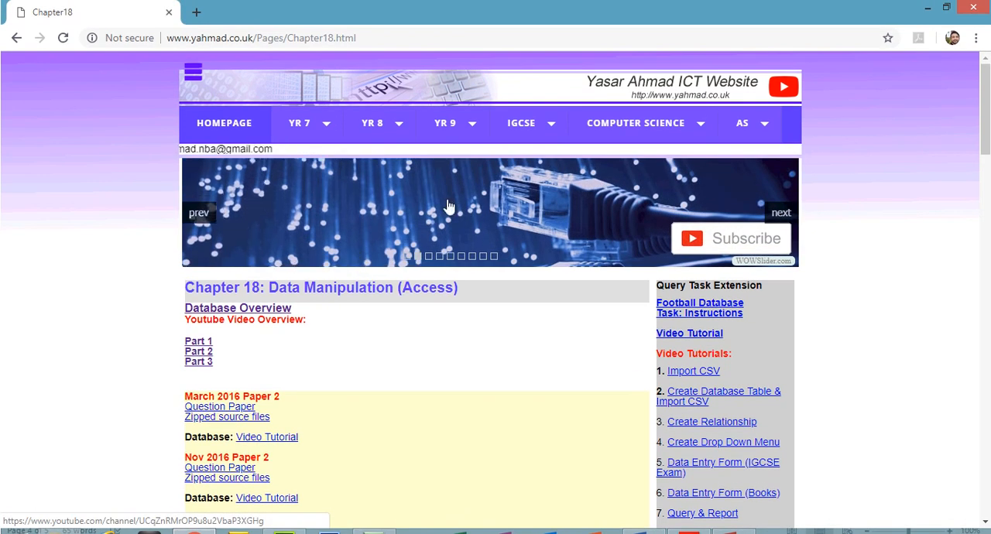
mouse_move(518, 126)
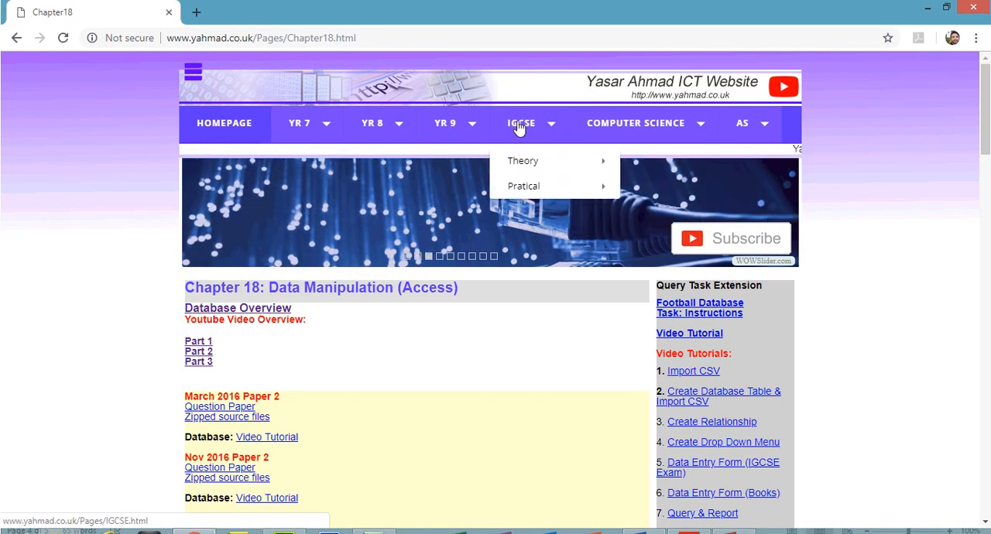
mouse_move(556, 187)
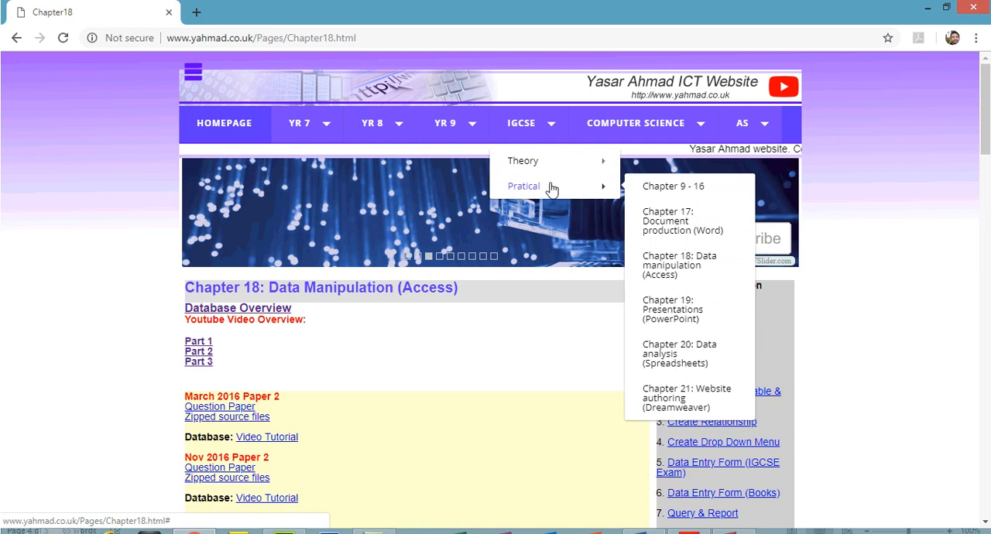
left_click(675, 265)
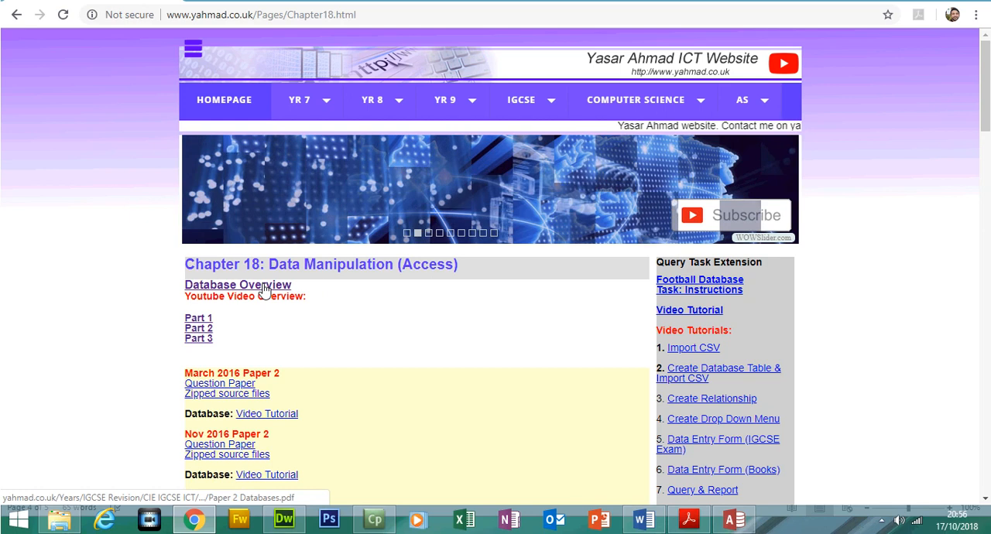
left_click(264, 295)
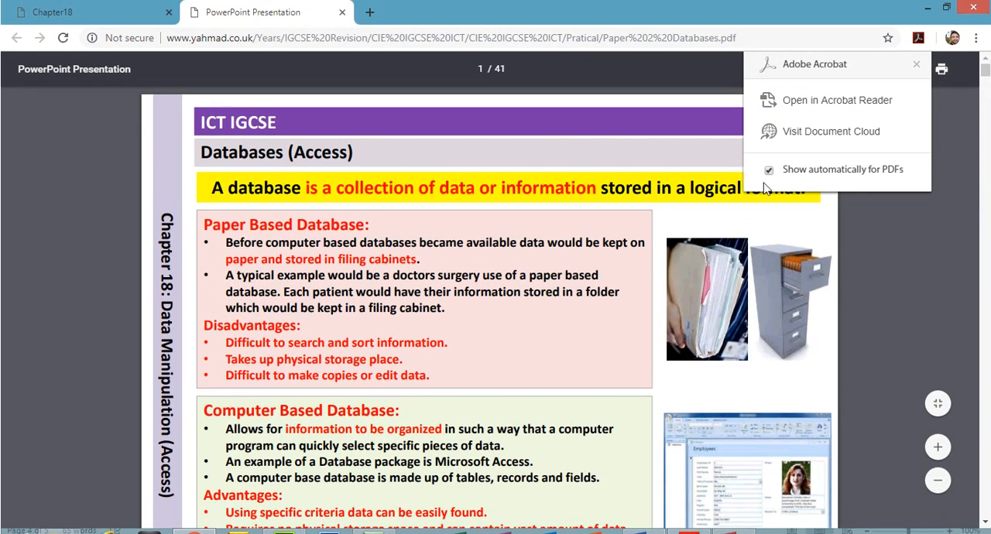
- Review the Annotating Exam Paper slide and the Query Task 1: Select Fields slide in the Database Overview
left_click_drag(985, 71, 972, 294)
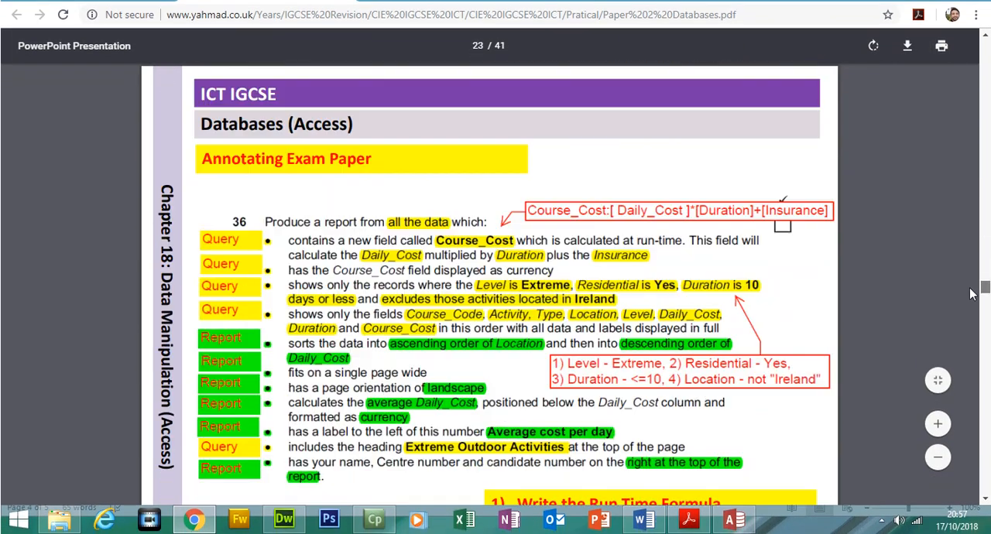
scroll(972, 294, "down", 1)
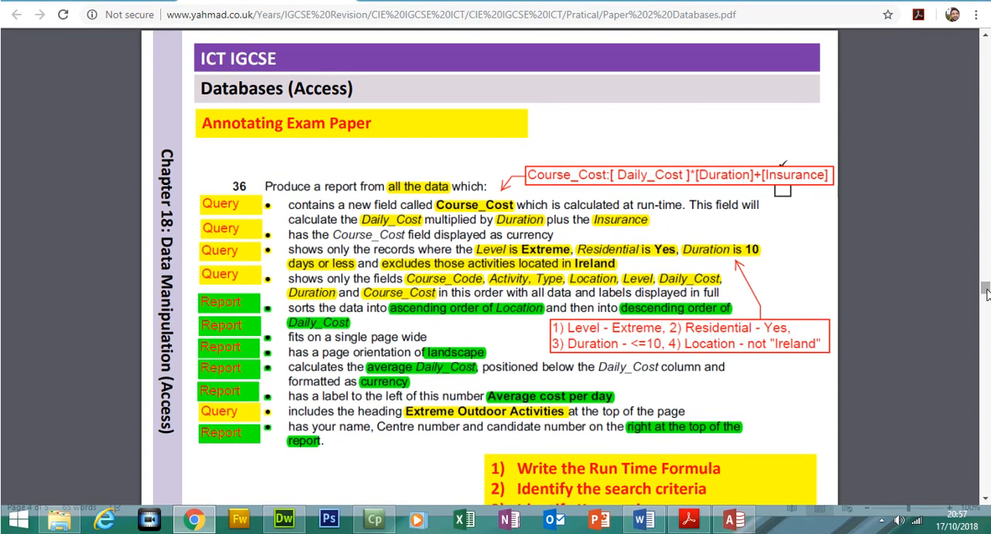
left_click_drag(985, 289, 985, 304)
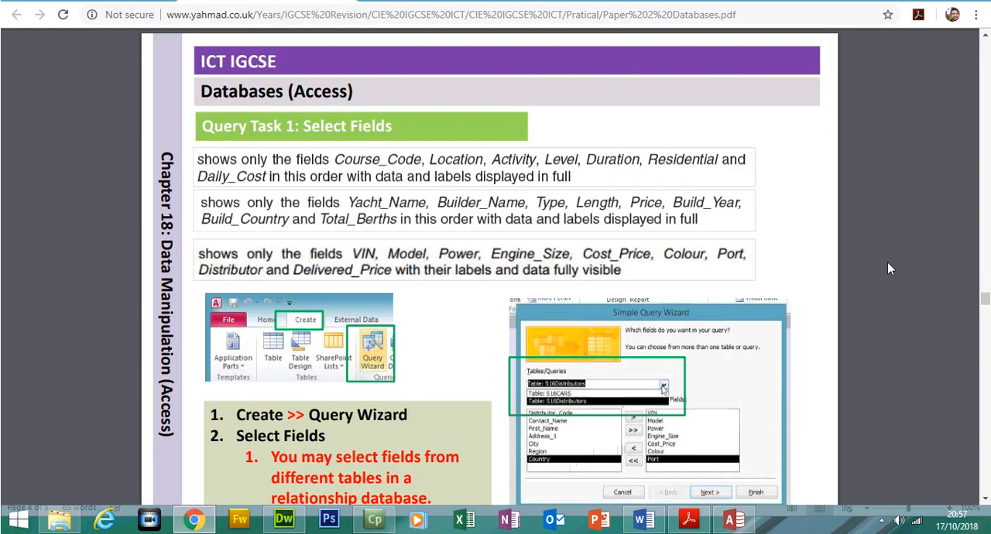